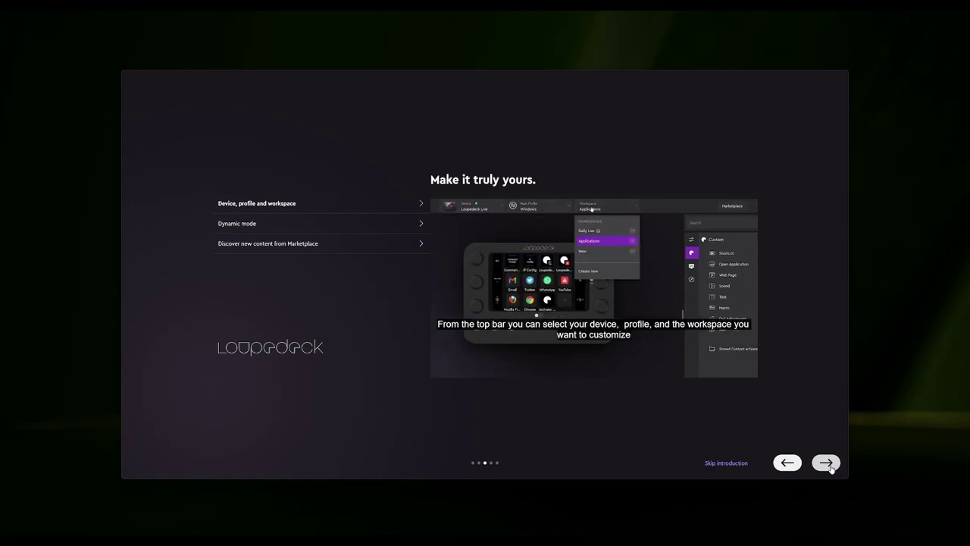
Step: Finish the introduction, decline sharing anonymous usage data, then launch Loupedeck and maximize its window
{"action": "left_click", "coordinate": [828, 463]}
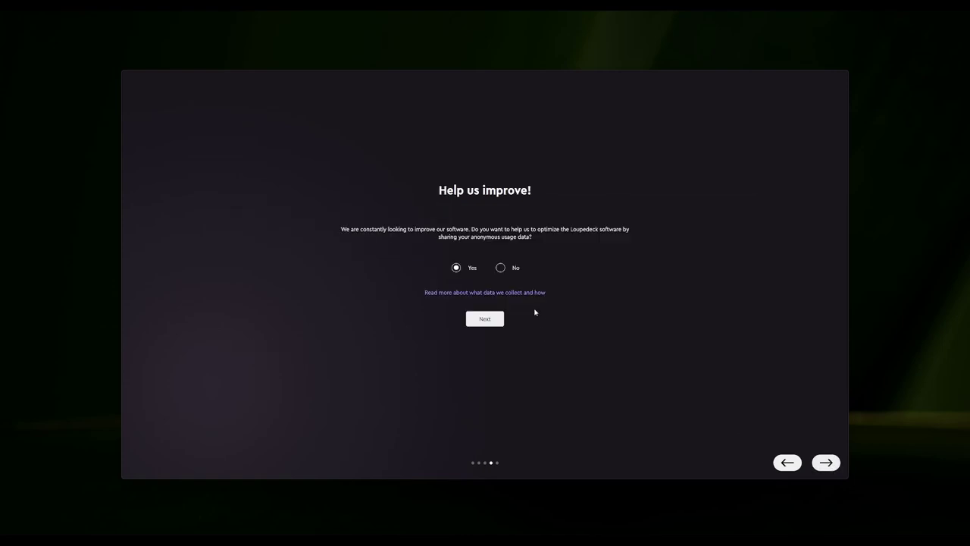
{"action": "left_click", "coordinate": [499, 269]}
{"action": "left_click", "coordinate": [494, 322]}
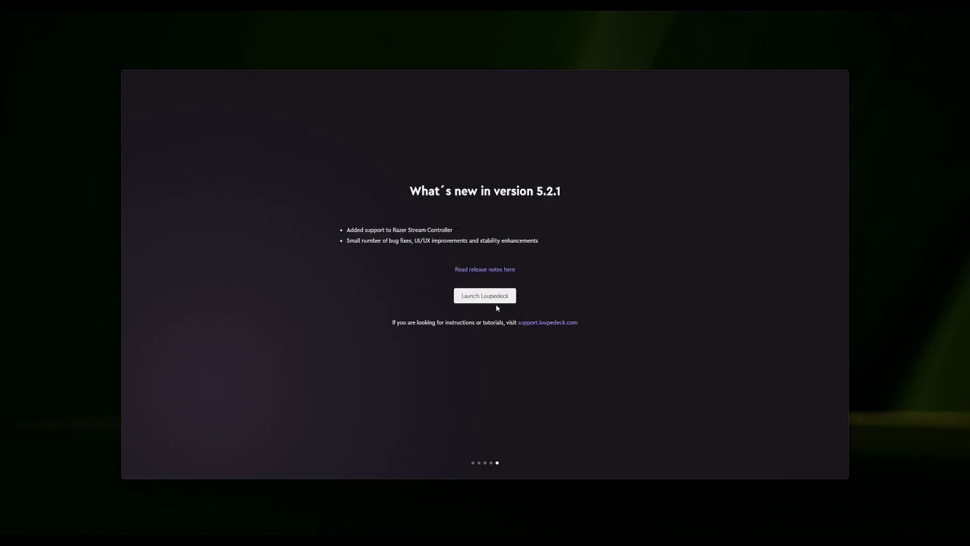
{"action": "left_click", "coordinate": [494, 300]}
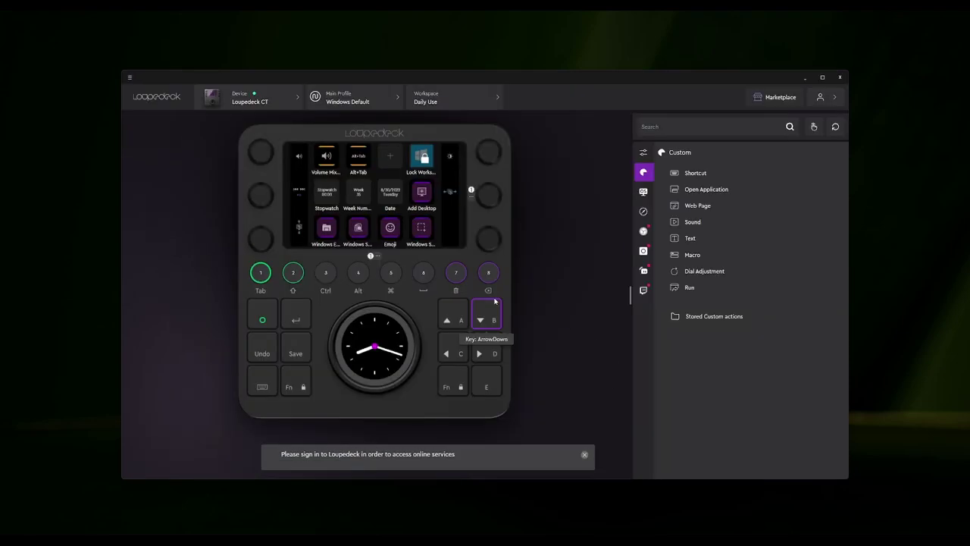
{"action": "left_click", "coordinate": [822, 76]}
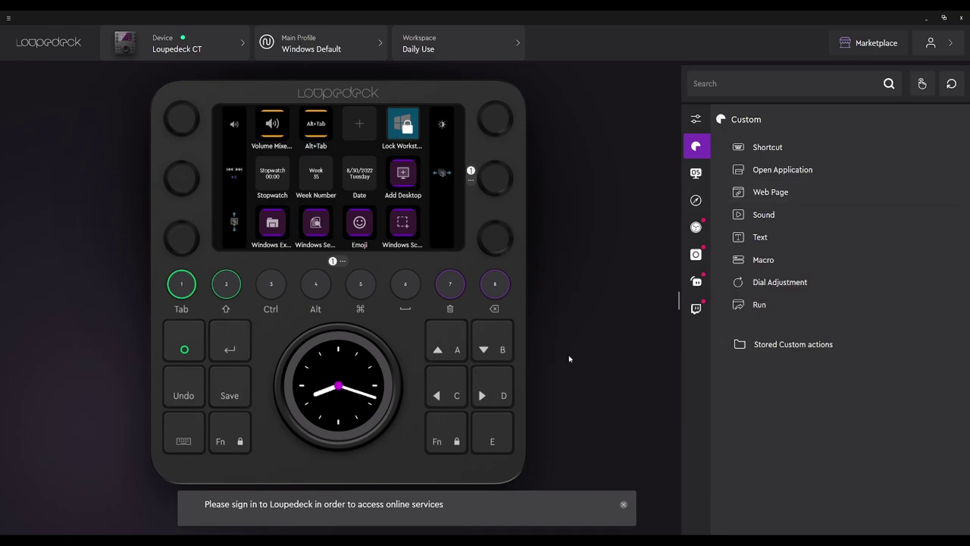
Step: View the Loupedeck Live device layout, then return to the Loupedeck CT device
{"action": "left_click", "coordinate": [171, 57]}
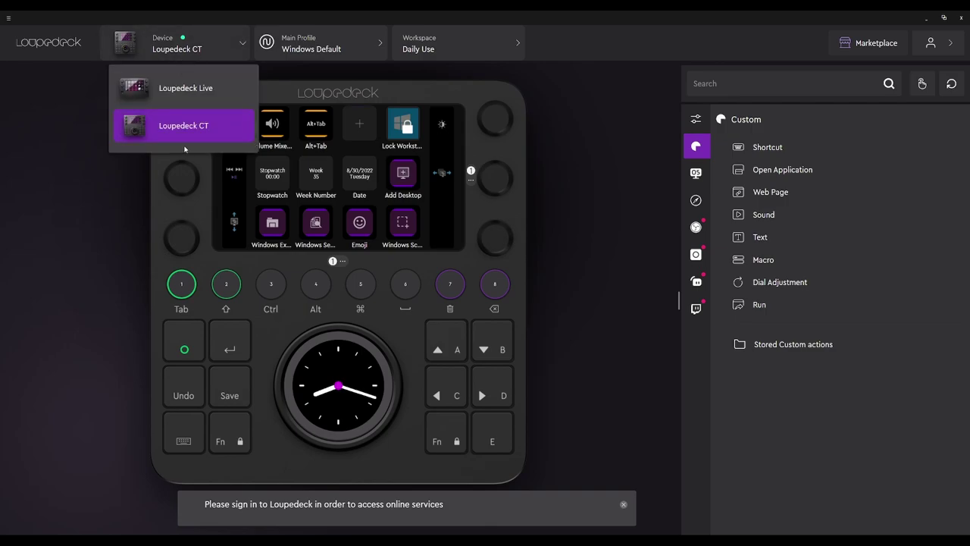
{"action": "left_click", "coordinate": [192, 89]}
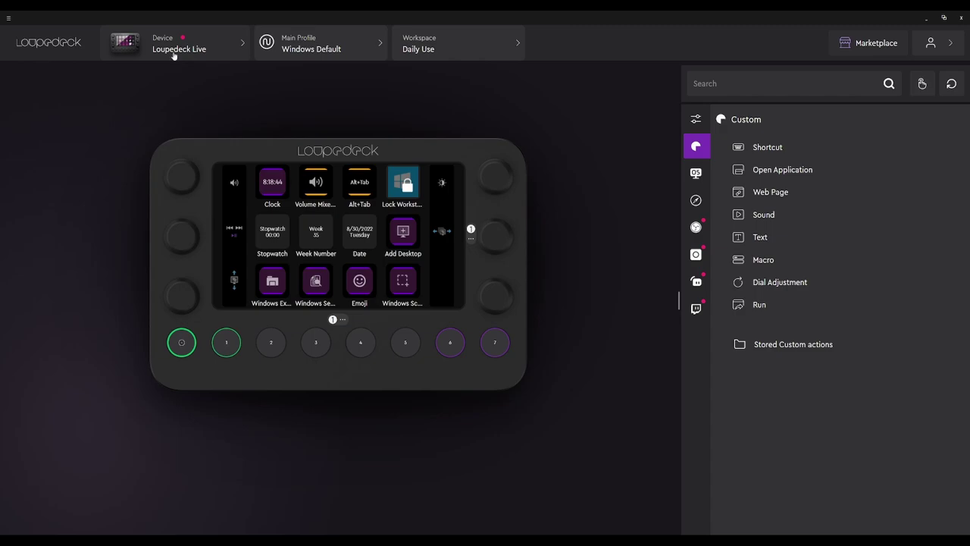
{"action": "left_click", "coordinate": [175, 50]}
{"action": "left_click", "coordinate": [180, 126]}
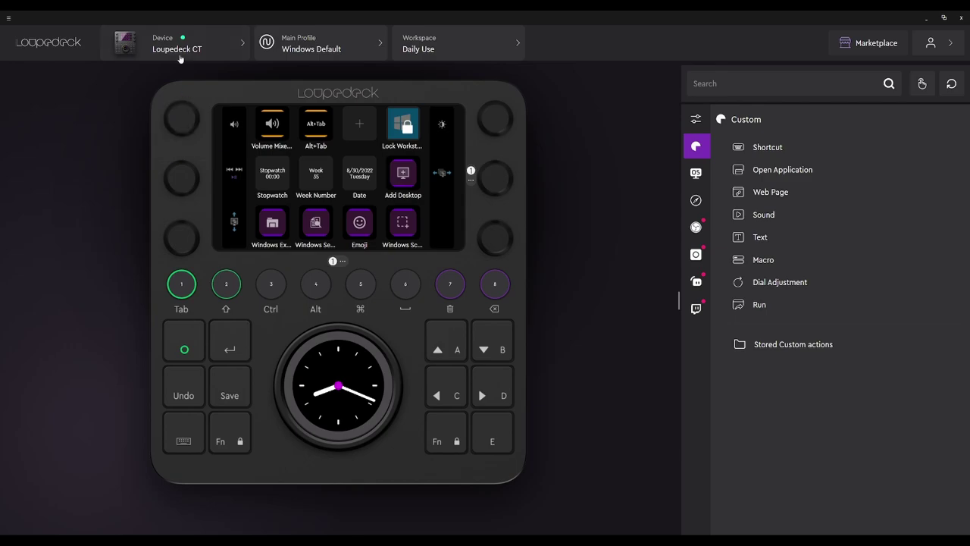
Step: Start a profile import with the file Affinity Photo LD Win.lp5 from the Loupedeck folder on the desktop
{"action": "left_click", "coordinate": [322, 39]}
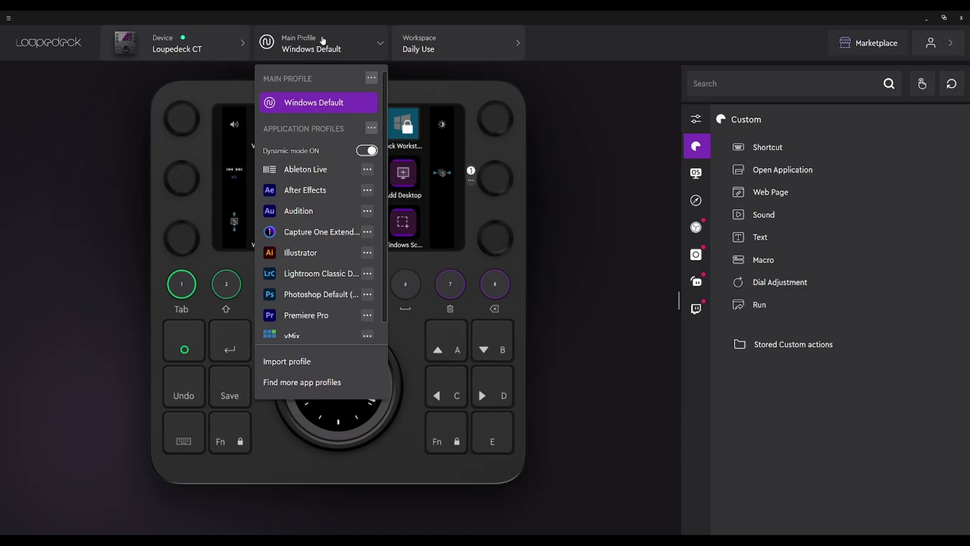
{"action": "scroll", "coordinate": [333, 188], "scroll_direction": "down", "scroll_amount": 1}
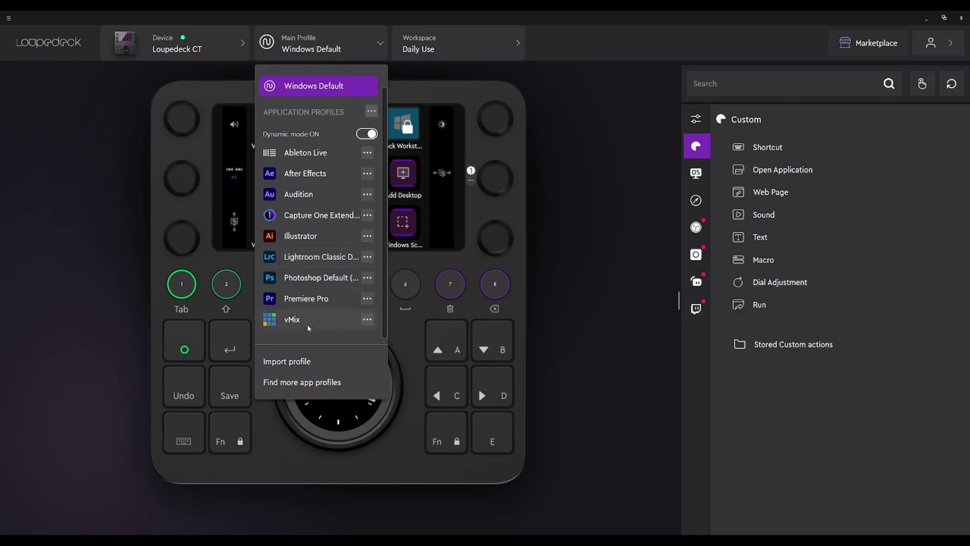
{"action": "left_click", "coordinate": [287, 361]}
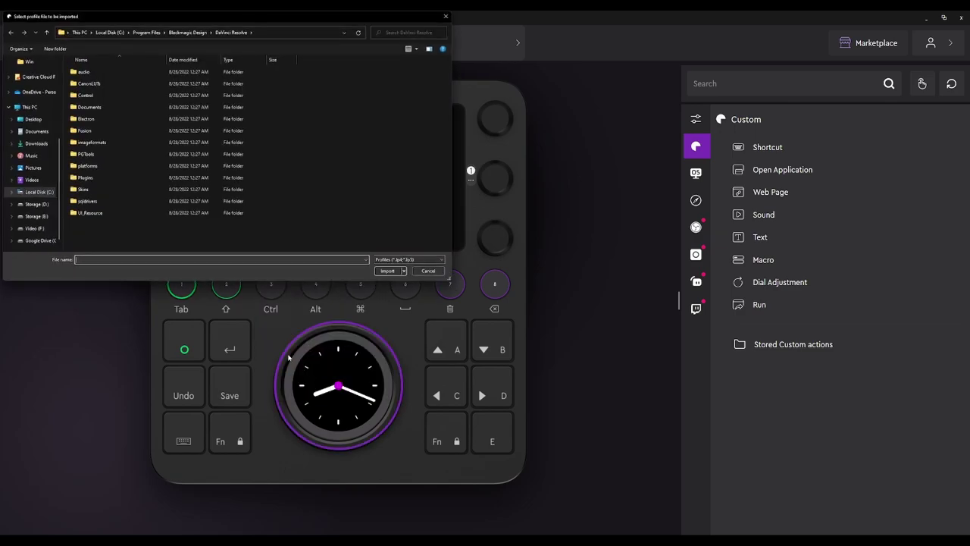
{"action": "left_click", "coordinate": [108, 72]}
{"action": "left_click", "coordinate": [386, 270]}
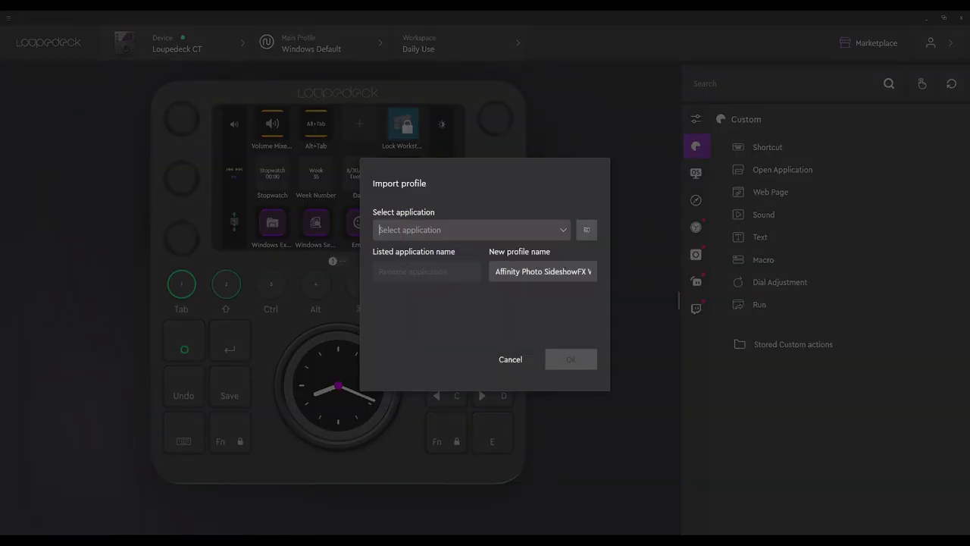
Step: Assign the imported profile to the Affinity Photo application, shorten its name to "Affinity Photo" and complete the import
{"action": "left_click", "coordinate": [563, 230]}
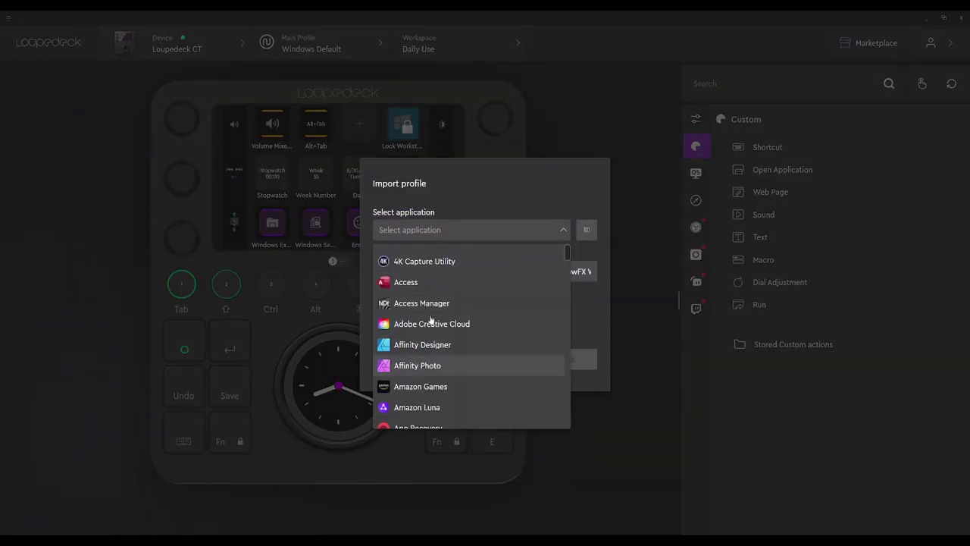
{"action": "left_click", "coordinate": [419, 365]}
{"action": "left_click_drag", "start_coordinate": [545, 271], "coordinate": [658, 278]}
{"action": "key", "text": "BackSpace"}
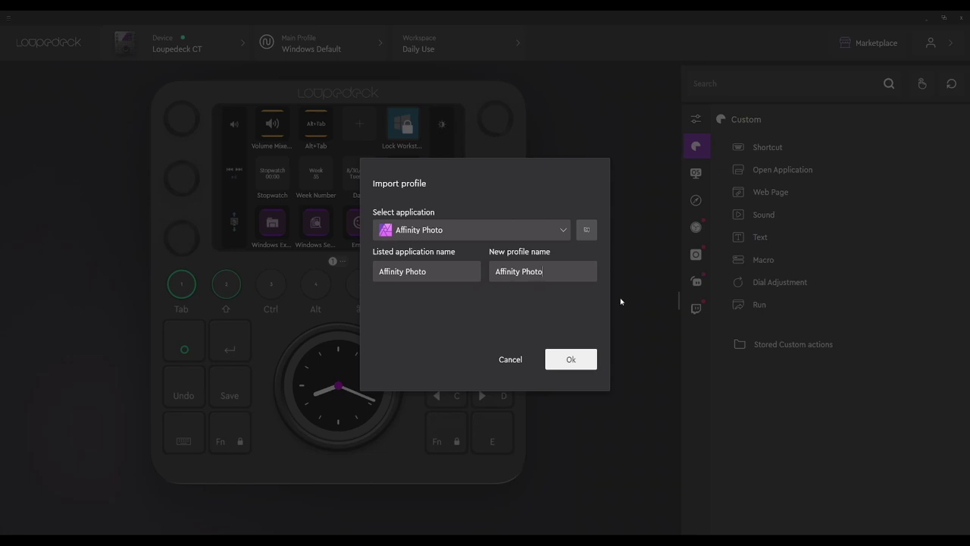
{"action": "left_click", "coordinate": [568, 362]}
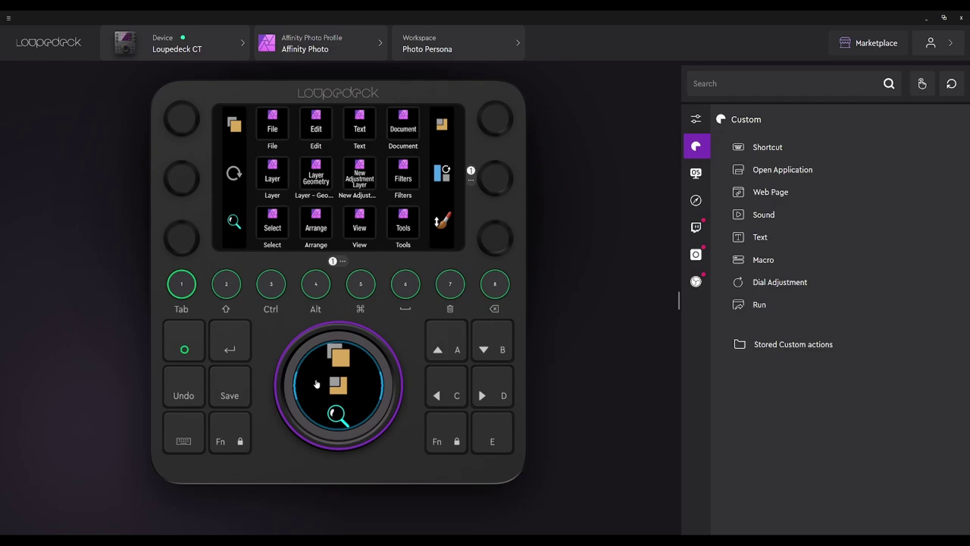
Step: Import the profile file Lightroom Classic SideshowFX CT Win.lp4 and name the new profile "Lightroom Classic"
{"action": "left_click", "coordinate": [304, 47]}
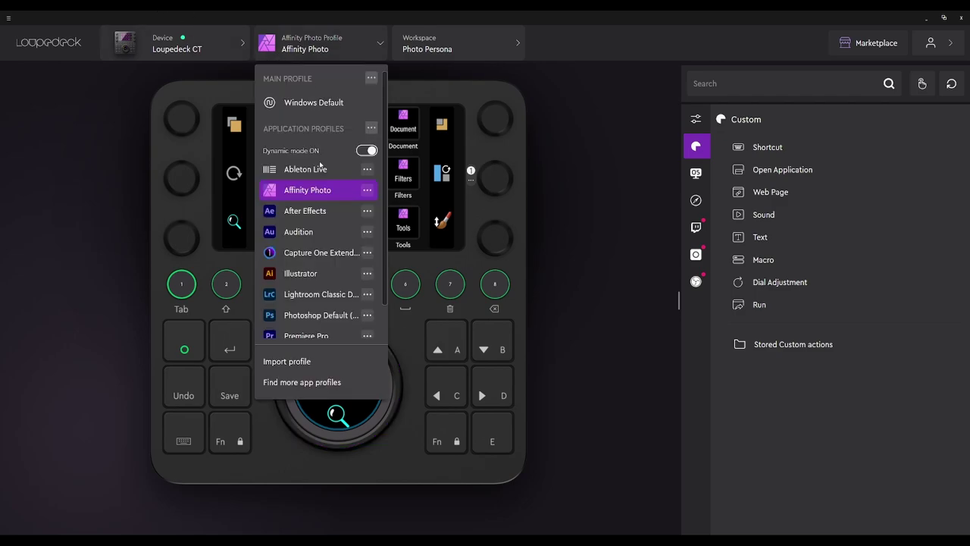
{"action": "left_click", "coordinate": [322, 370]}
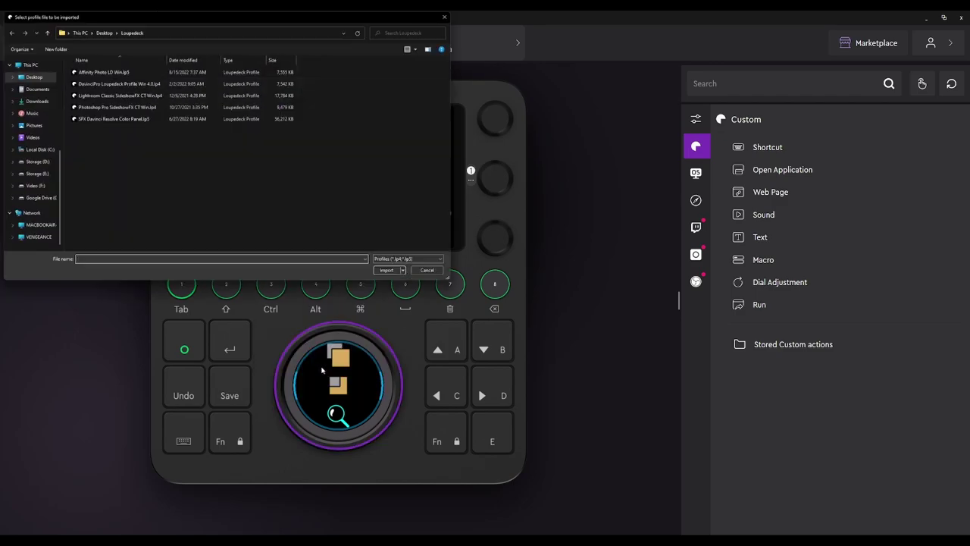
{"action": "left_click", "coordinate": [106, 94]}
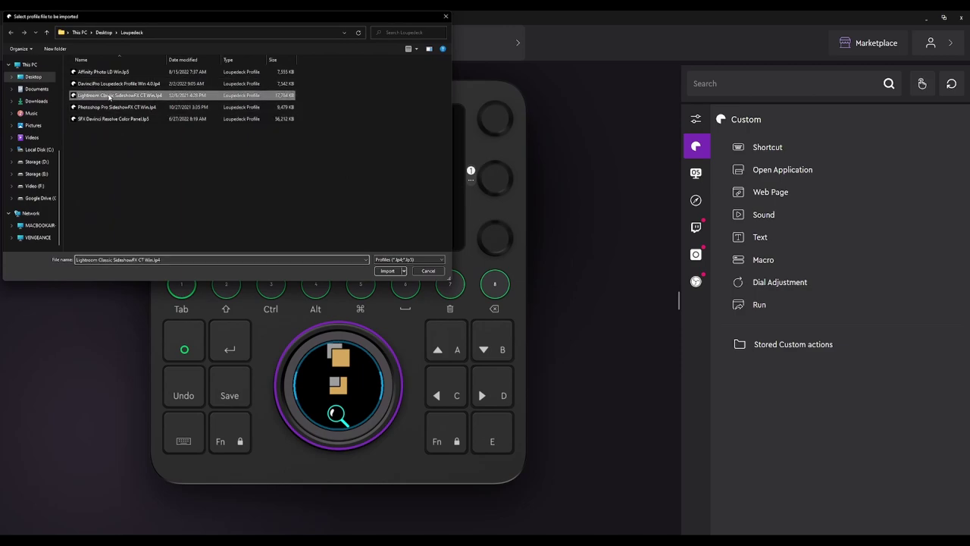
{"action": "left_click", "coordinate": [388, 271]}
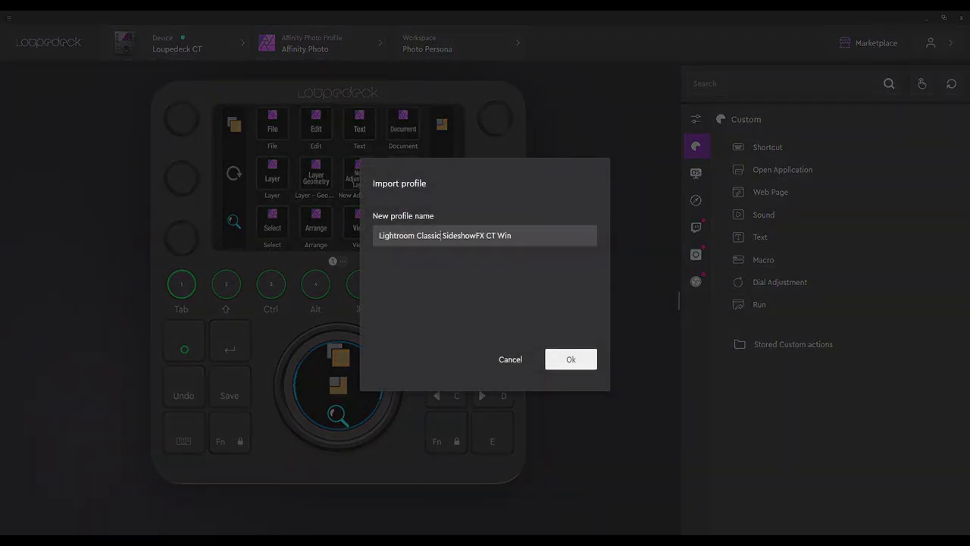
{"action": "left_click_drag", "start_coordinate": [440, 235], "coordinate": [629, 222]}
{"action": "key", "text": "BackSpace"}
{"action": "left_click", "coordinate": [571, 360]}
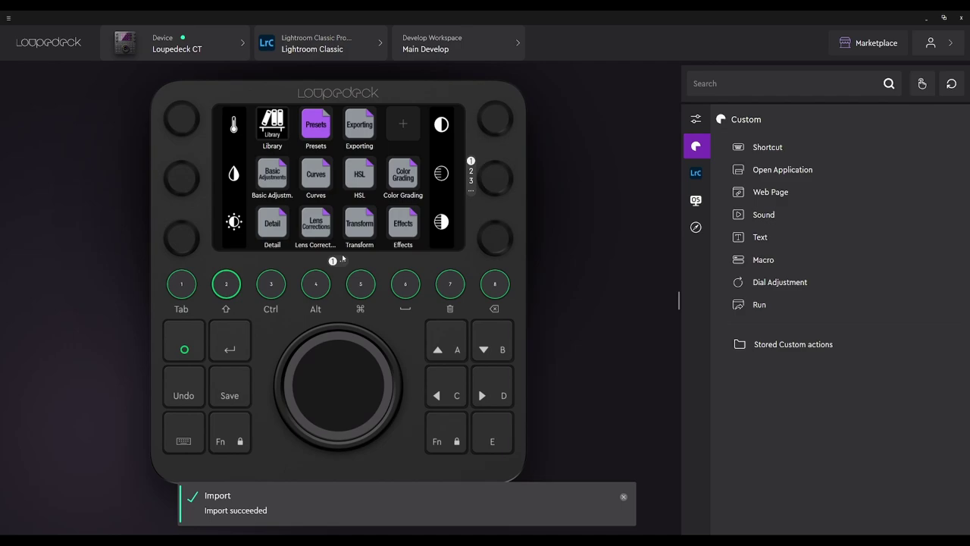
Step: Import the profile file Photoshop Pro SideshowFX CT Win.lp4 and name the new profile "Photoshop"
{"action": "left_click", "coordinate": [369, 51]}
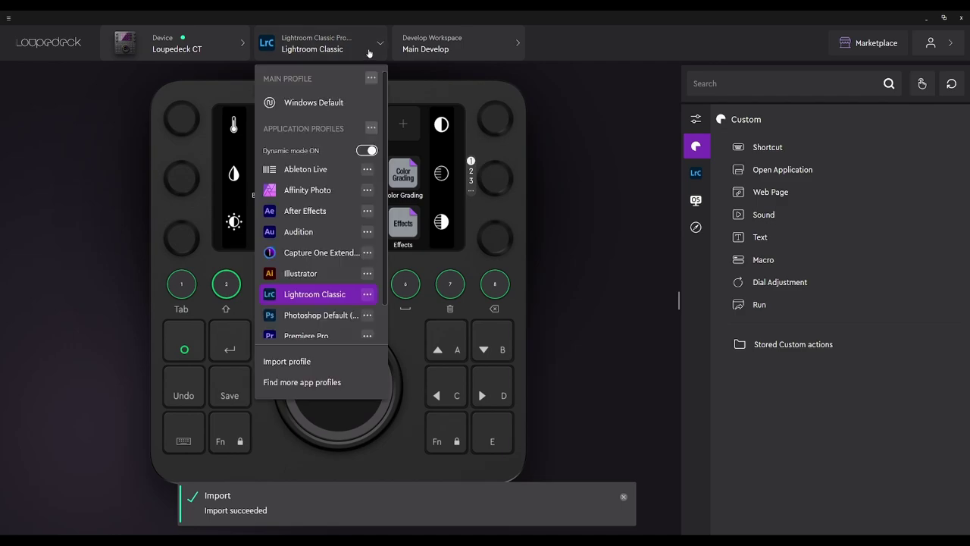
{"action": "left_click", "coordinate": [285, 362]}
{"action": "left_click", "coordinate": [121, 107]}
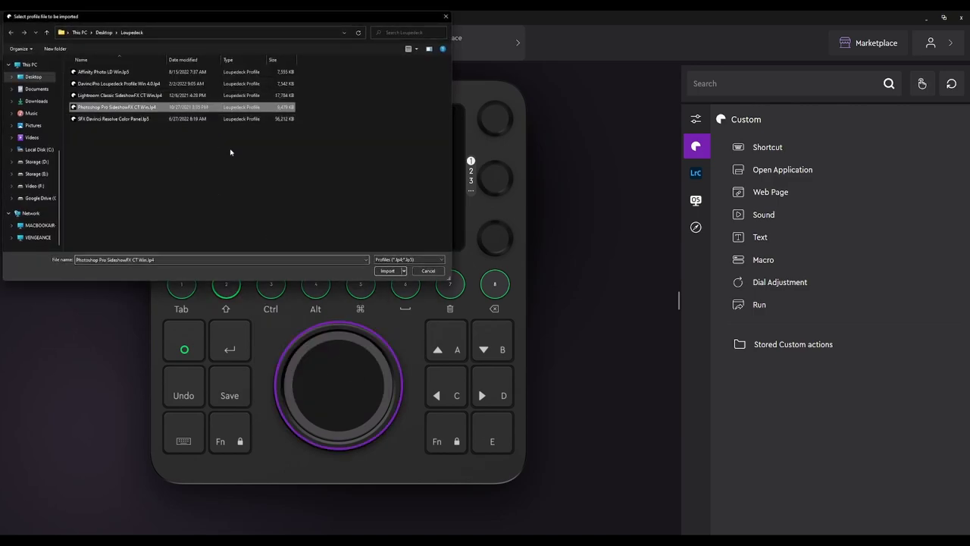
{"action": "left_click", "coordinate": [398, 271]}
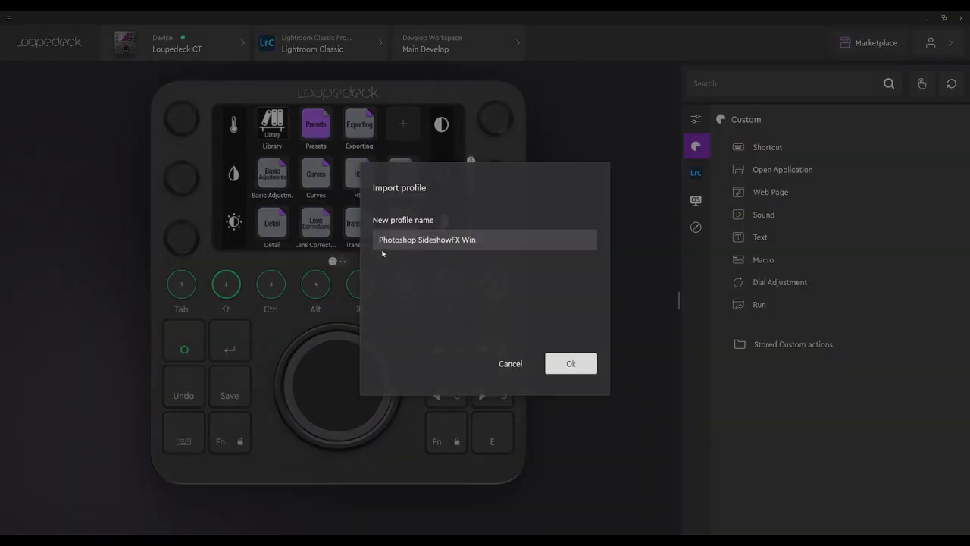
{"action": "left_click_drag", "start_coordinate": [418, 235], "coordinate": [555, 229]}
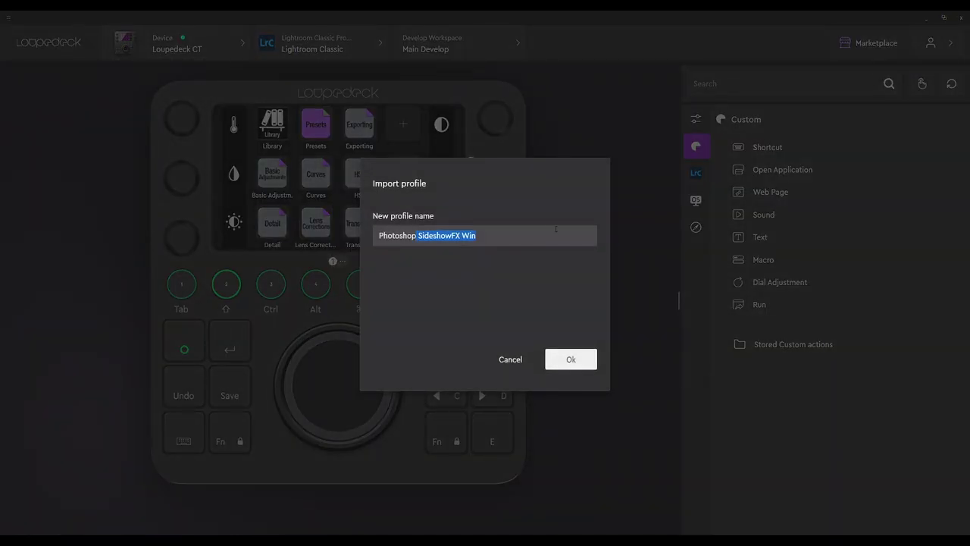
{"action": "key", "text": "BackSpace"}
{"action": "left_click", "coordinate": [569, 359]}
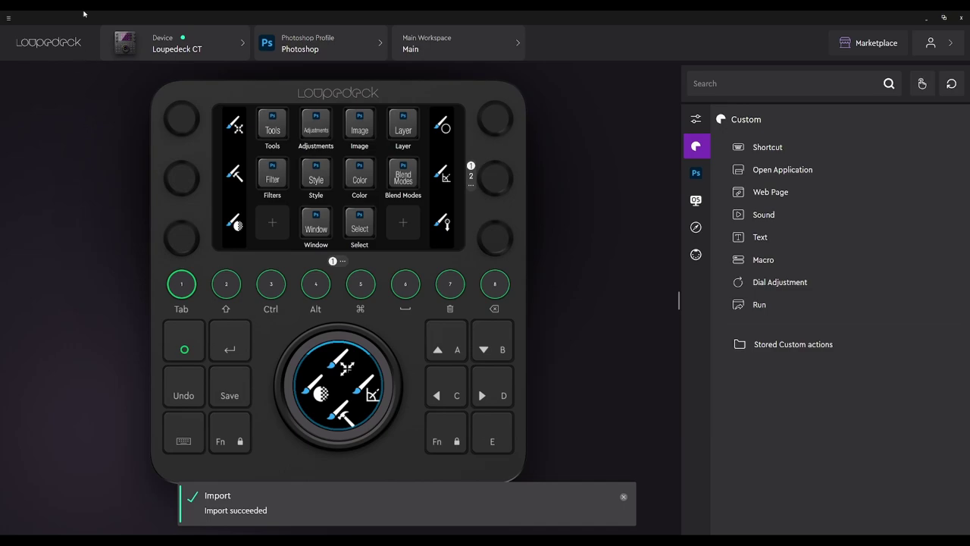
Step: Import the SFX Davinci Resolve Color Panel.lp5 profile under the Blackmagic Proxy application
{"action": "left_click", "coordinate": [309, 53]}
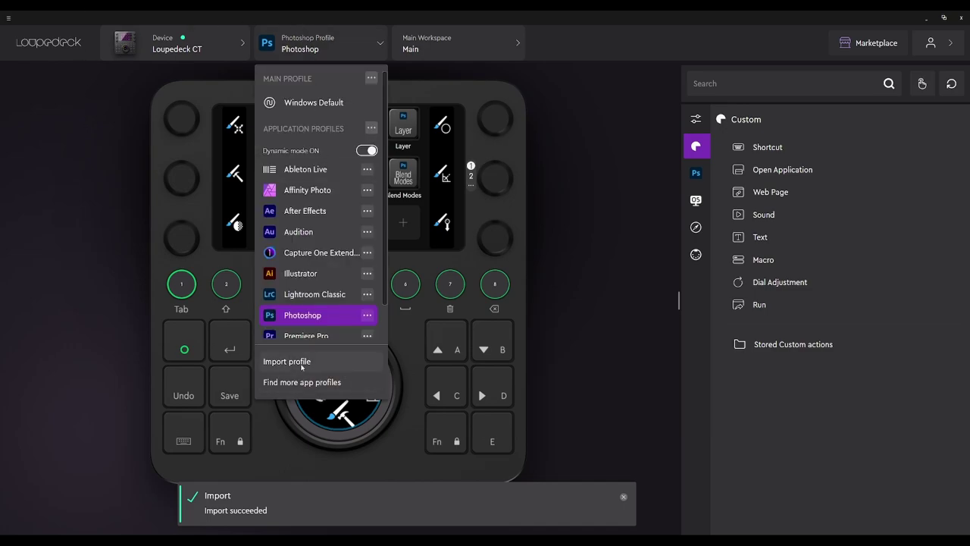
{"action": "left_click", "coordinate": [303, 367]}
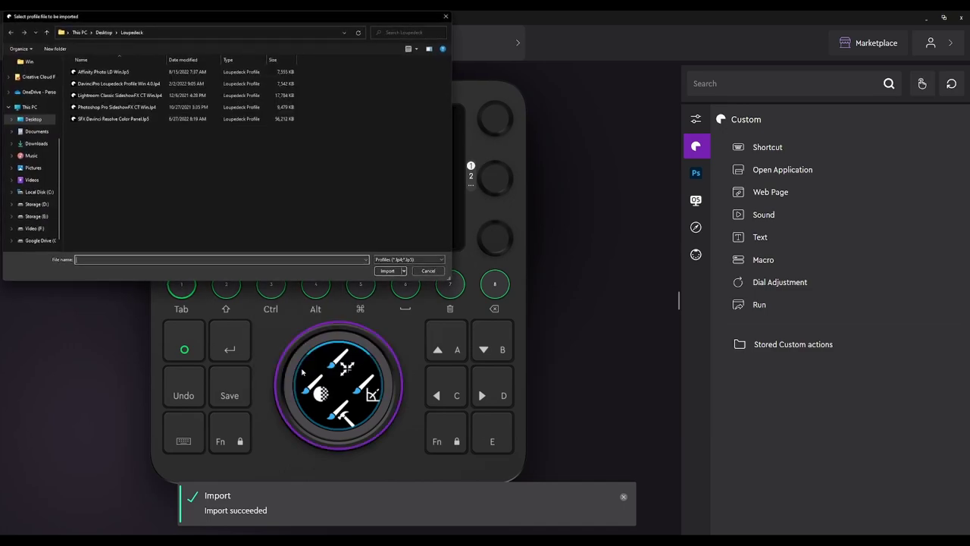
{"action": "double_click", "coordinate": [106, 84]}
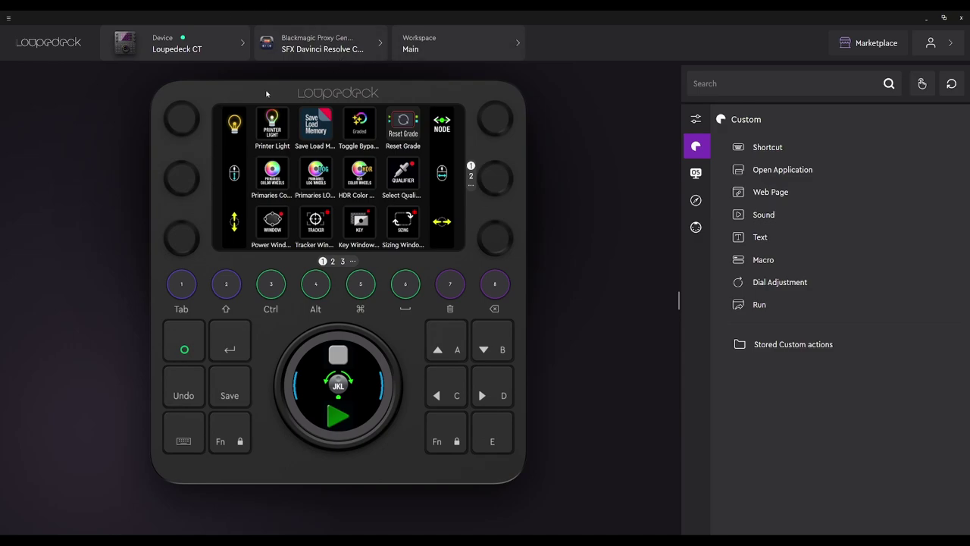
Step: Switch the Loupedeck CT to the Windows Default main profile
{"action": "left_click", "coordinate": [319, 55]}
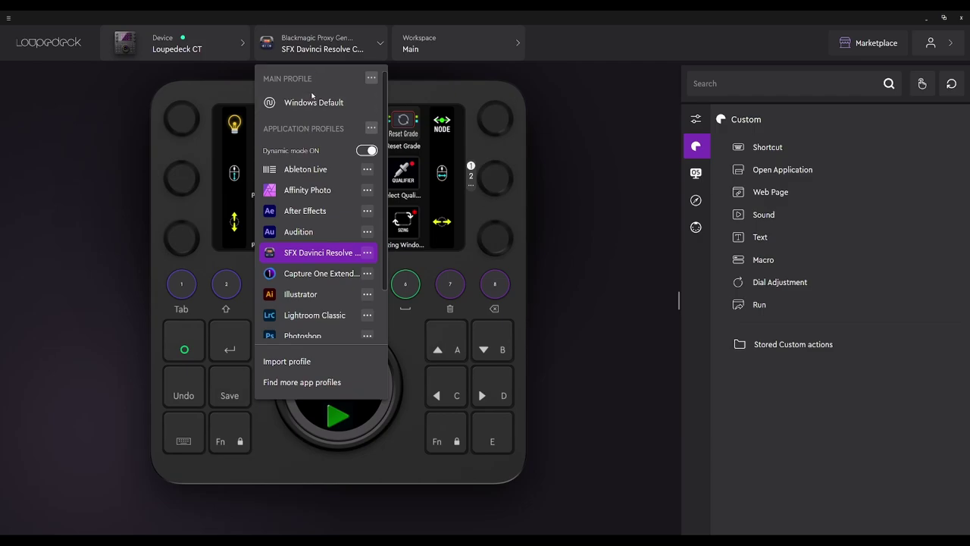
{"action": "left_click", "coordinate": [309, 106]}
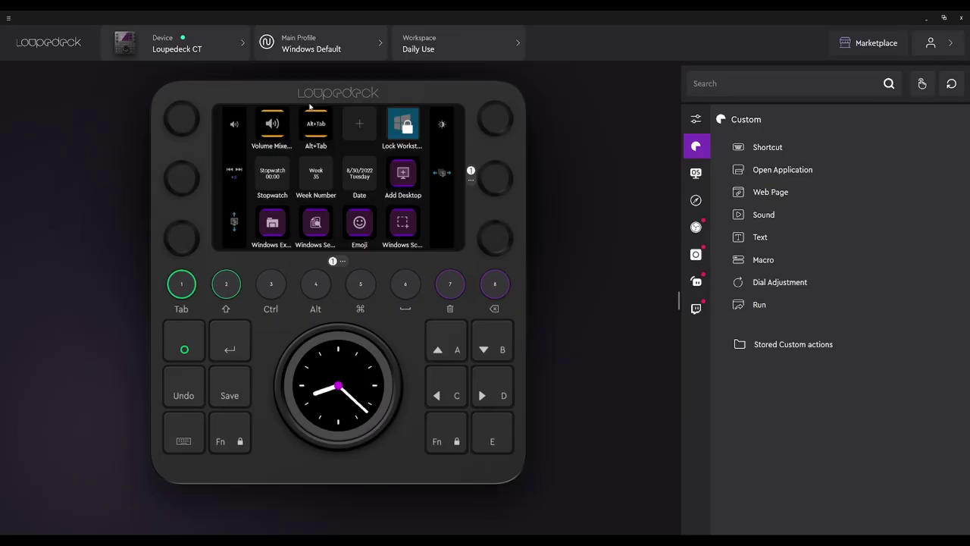
Step: Review the full list of application profiles available for the Loupedeck CT, then close the list
{"action": "left_click", "coordinate": [311, 49]}
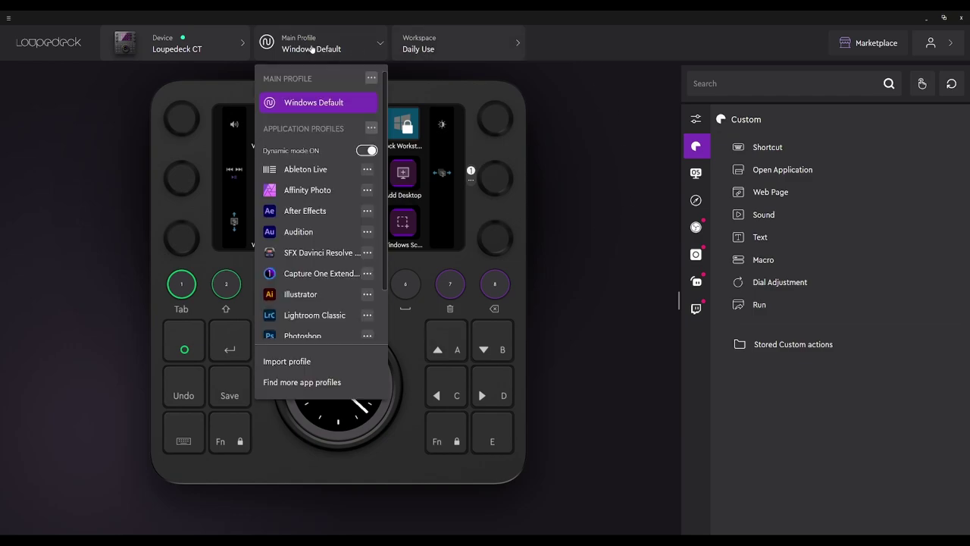
{"action": "scroll", "coordinate": [296, 312], "scroll_direction": "down", "scroll_amount": 1}
{"action": "scroll", "coordinate": [296, 312], "scroll_direction": "up", "scroll_amount": 1}
{"action": "scroll", "coordinate": [293, 326], "scroll_direction": "down", "scroll_amount": 2}
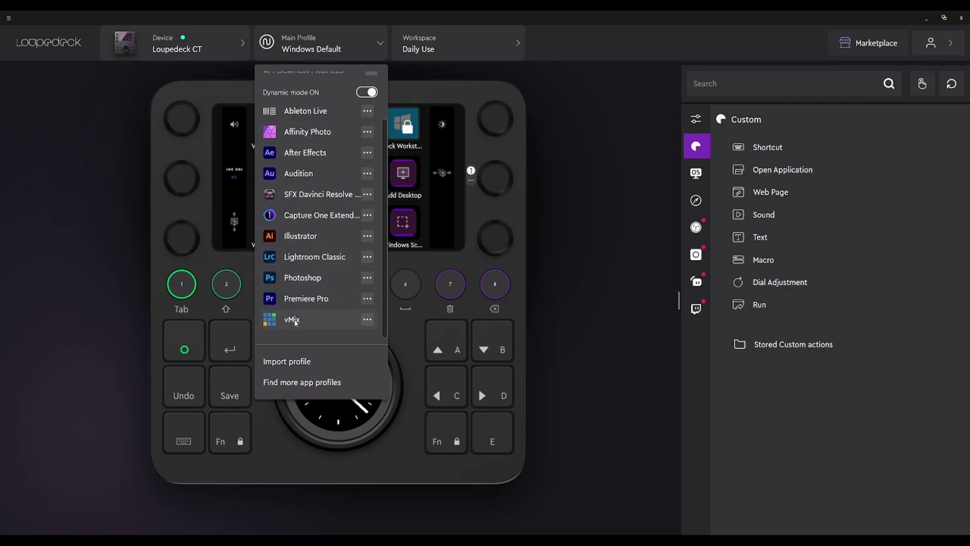
{"action": "scroll", "coordinate": [300, 228], "scroll_direction": "up", "scroll_amount": 2}
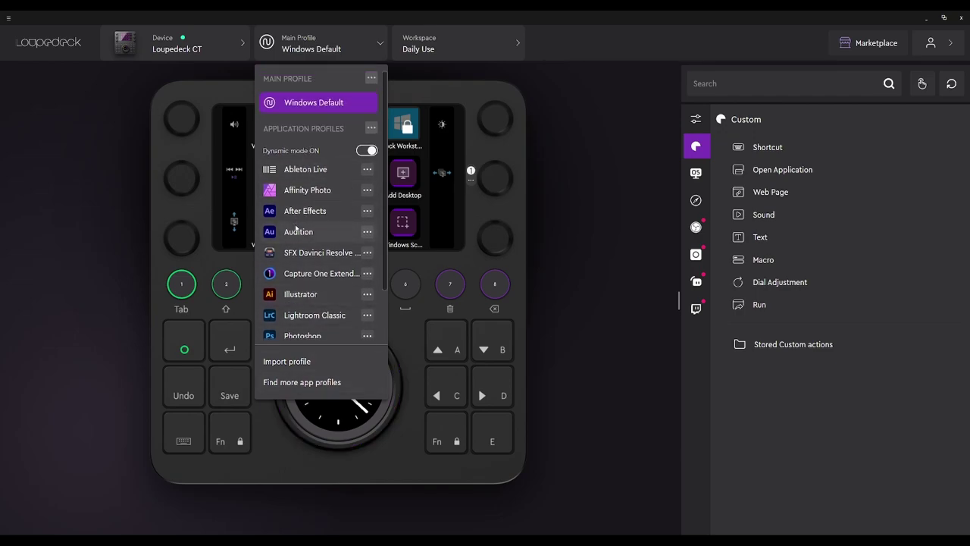
{"action": "scroll", "coordinate": [303, 254], "scroll_direction": "down", "scroll_amount": 2}
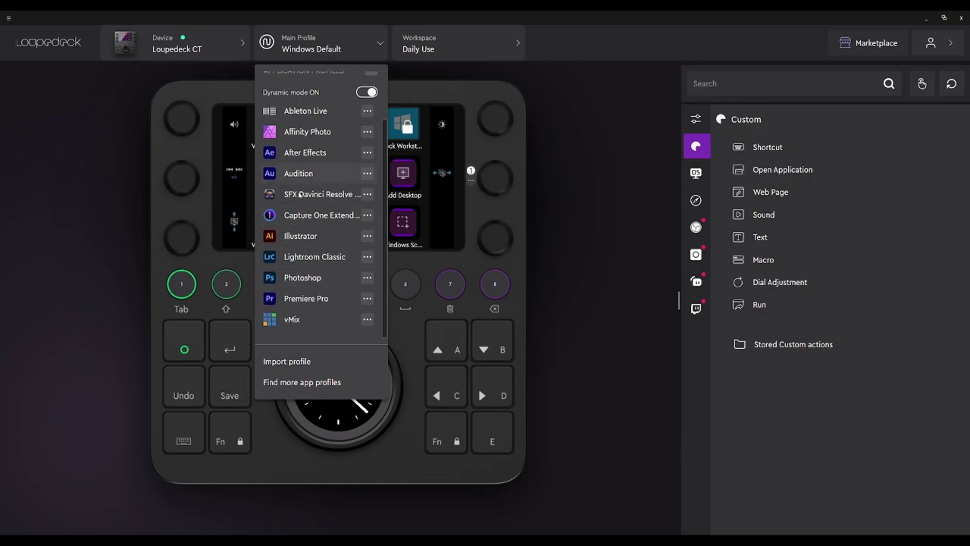
{"action": "scroll", "coordinate": [322, 190], "scroll_direction": "up", "scroll_amount": 2}
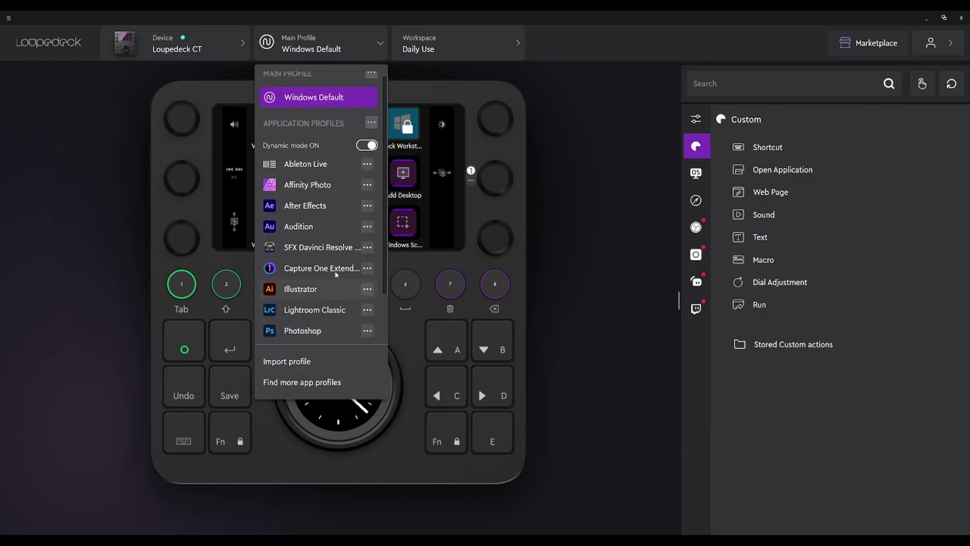
{"action": "left_click", "coordinate": [364, 50]}
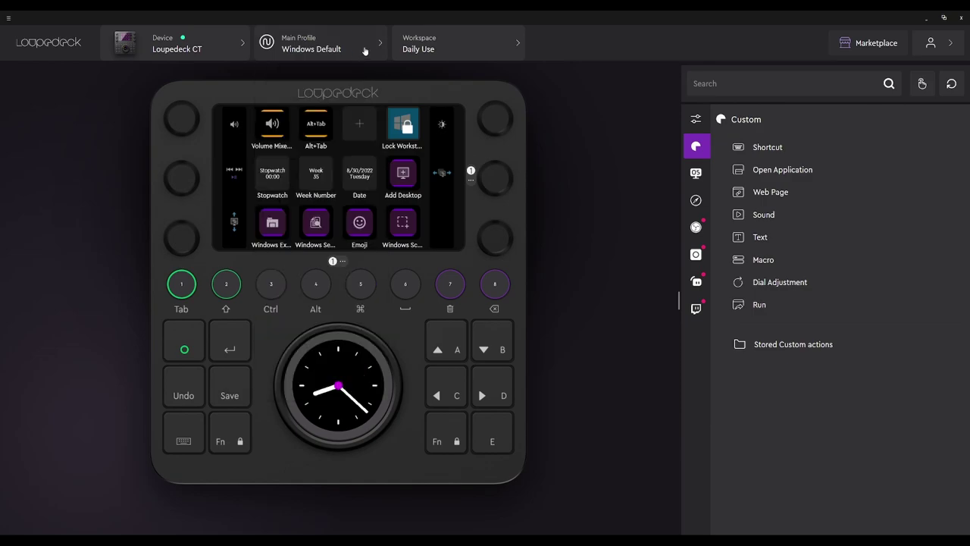
Step: Create a new workspace named "Streaming" without assigning it as the home workspace
{"action": "left_click", "coordinate": [450, 51]}
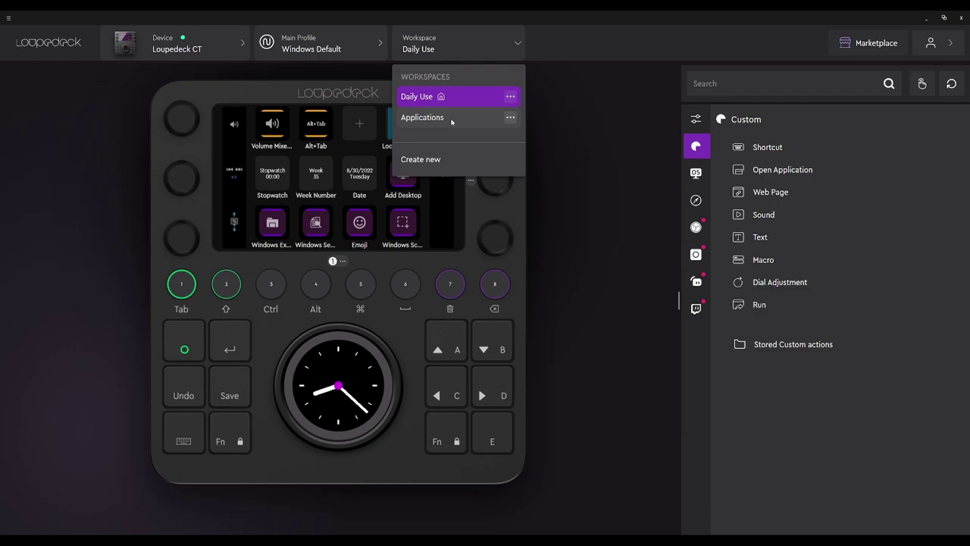
{"action": "left_click", "coordinate": [435, 160]}
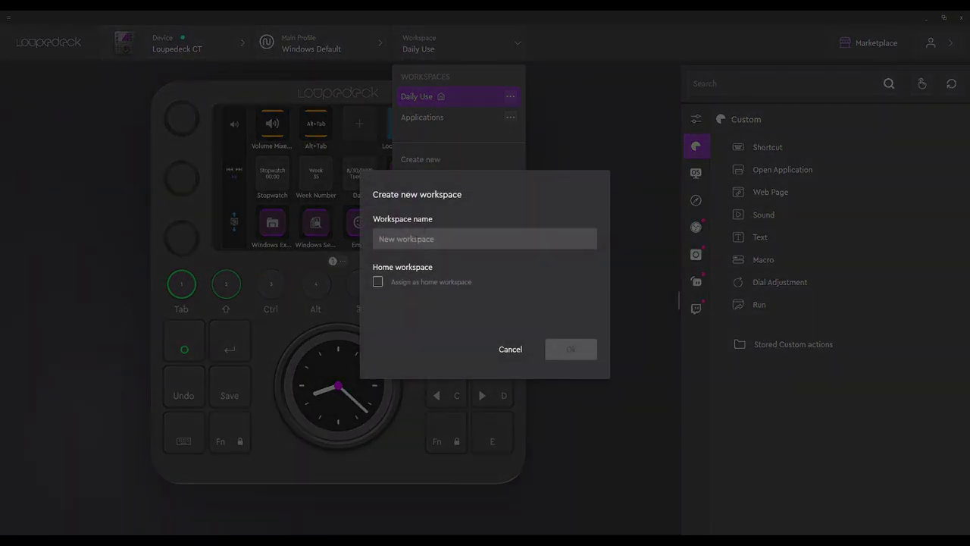
{"action": "type", "text": "Streaming"}
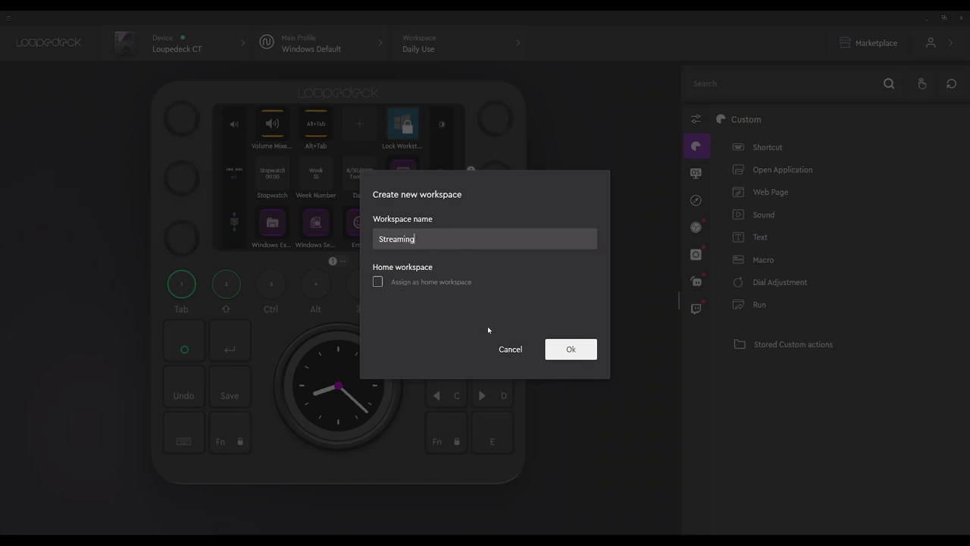
{"action": "left_click", "coordinate": [570, 350]}
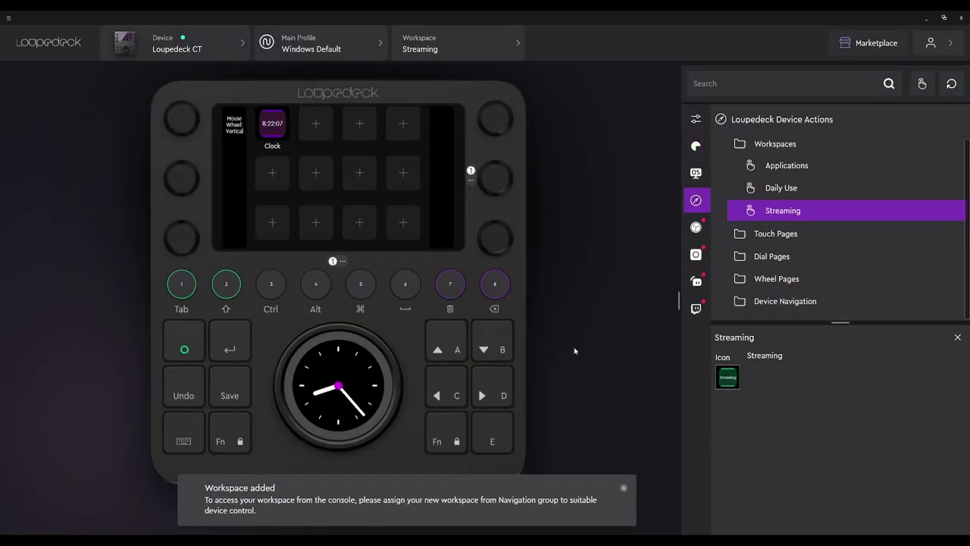
Step: Remove the Clock action from the first touch button of the Streaming workspace
{"action": "left_click", "coordinate": [274, 124]}
{"action": "right_click", "coordinate": [277, 123]}
{"action": "left_click", "coordinate": [292, 133]}
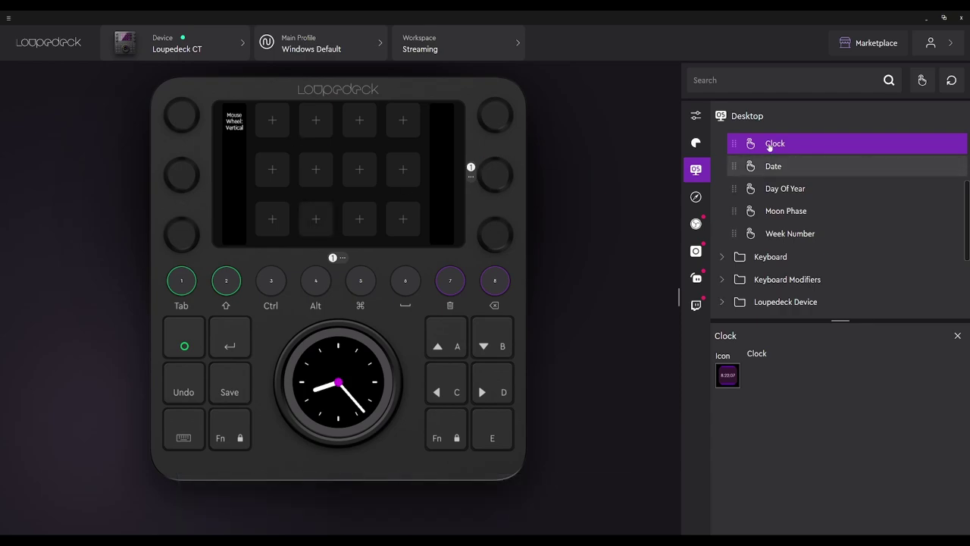
Step: Show the OBS Studio plugin's actions, sign in to the Loupedeck account and dismiss the OBS Studio notification
{"action": "left_click", "coordinate": [697, 225]}
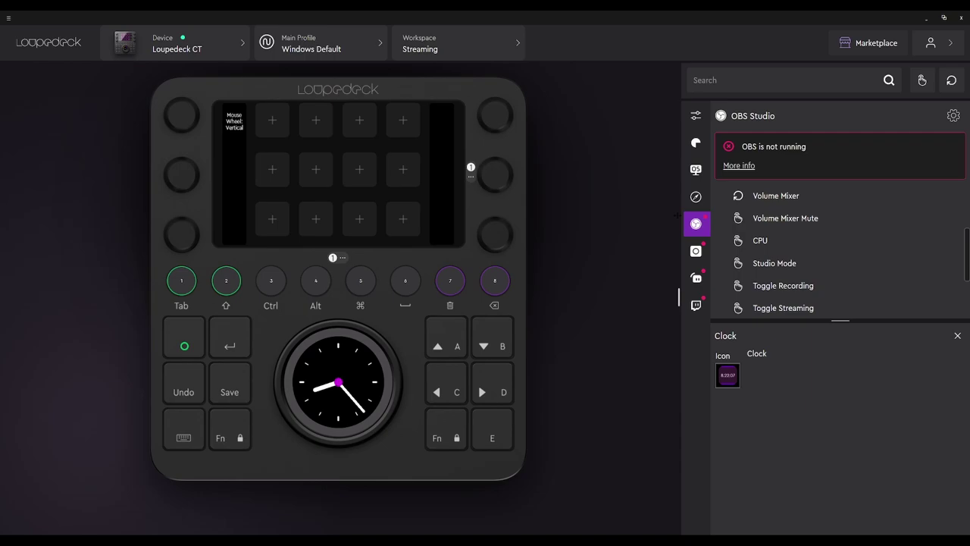
{"action": "left_click", "coordinate": [932, 44]}
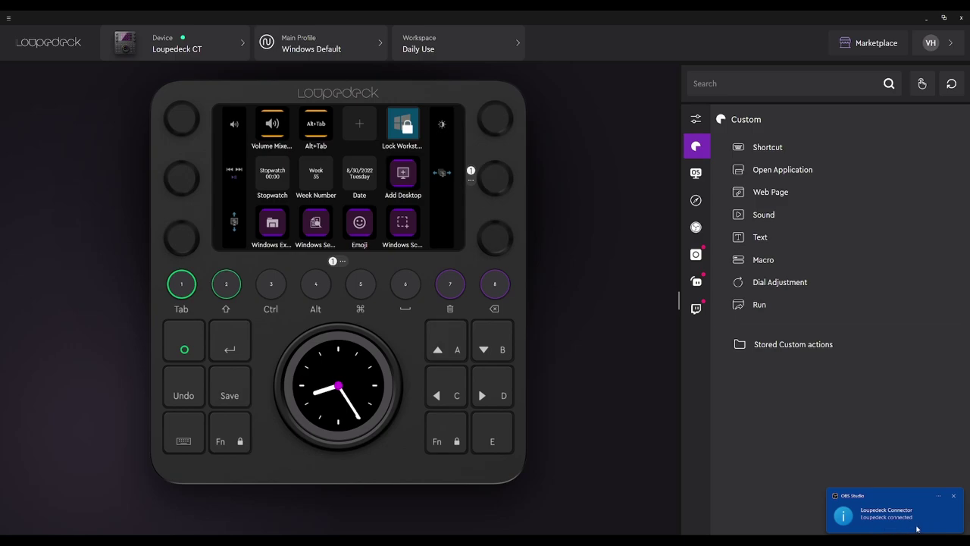
{"action": "left_click", "coordinate": [953, 495]}
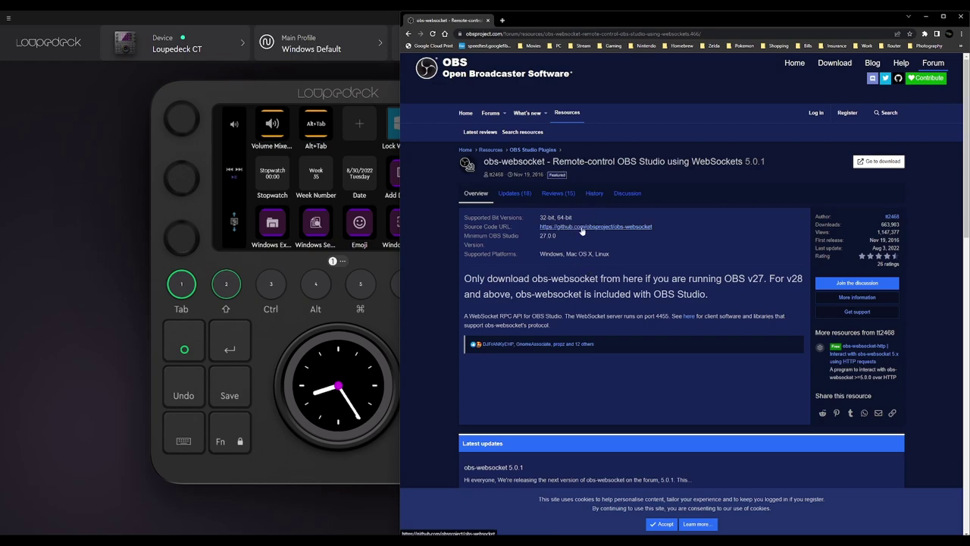
Step: Go to the obs-websocket GitHub repository and examine the install instructions and assets of release 5.0.1
{"action": "left_click", "coordinate": [552, 234]}
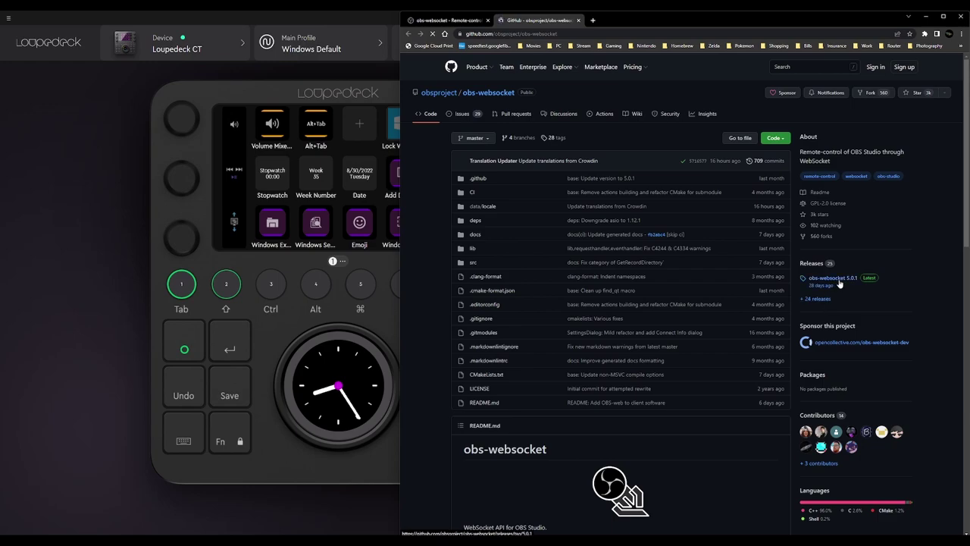
{"action": "left_click", "coordinate": [834, 278]}
{"action": "scroll", "coordinate": [517, 319], "scroll_direction": "down", "scroll_amount": 4}
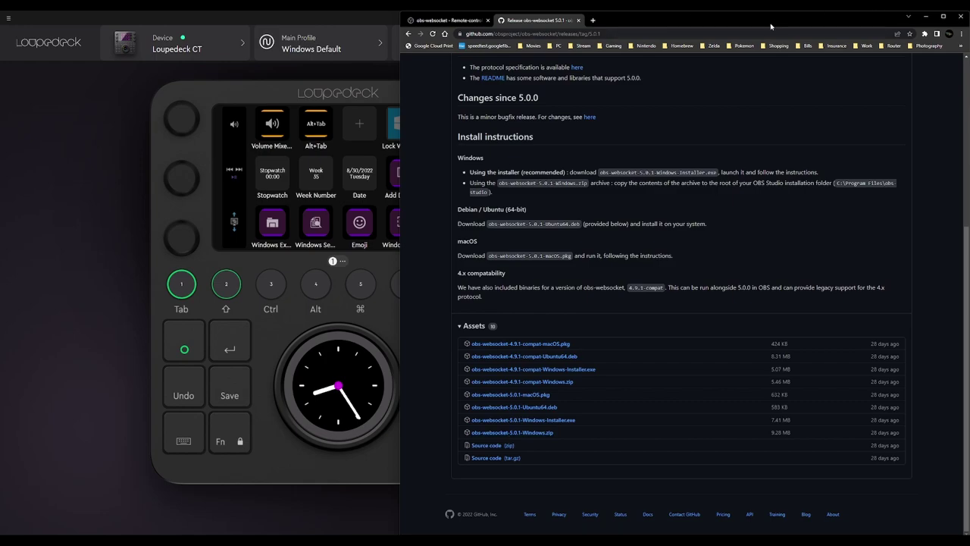
Step: Switch back to the Loupedeck software and sign in to the Twitch account from the Twitch plugin
{"action": "key", "text": "alt+Tab"}
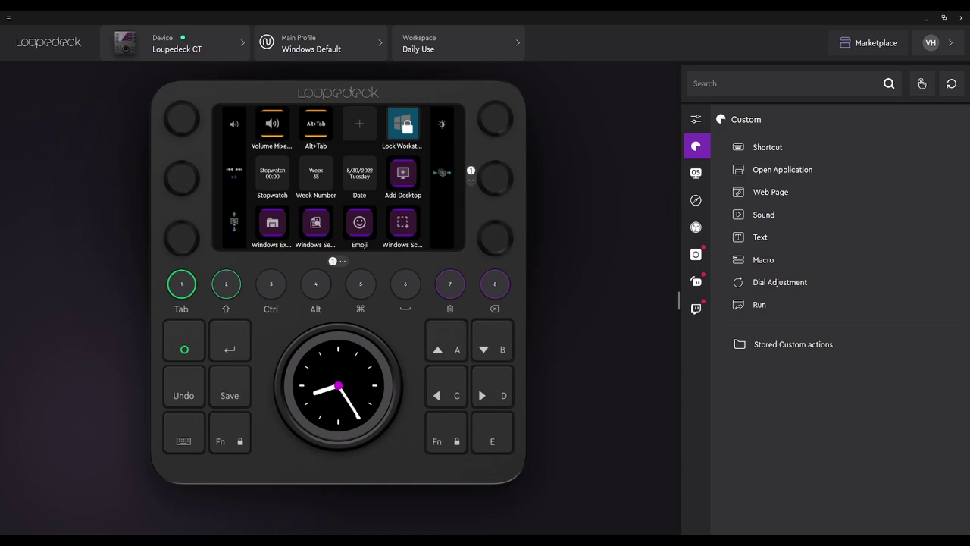
{"action": "left_click", "coordinate": [696, 309]}
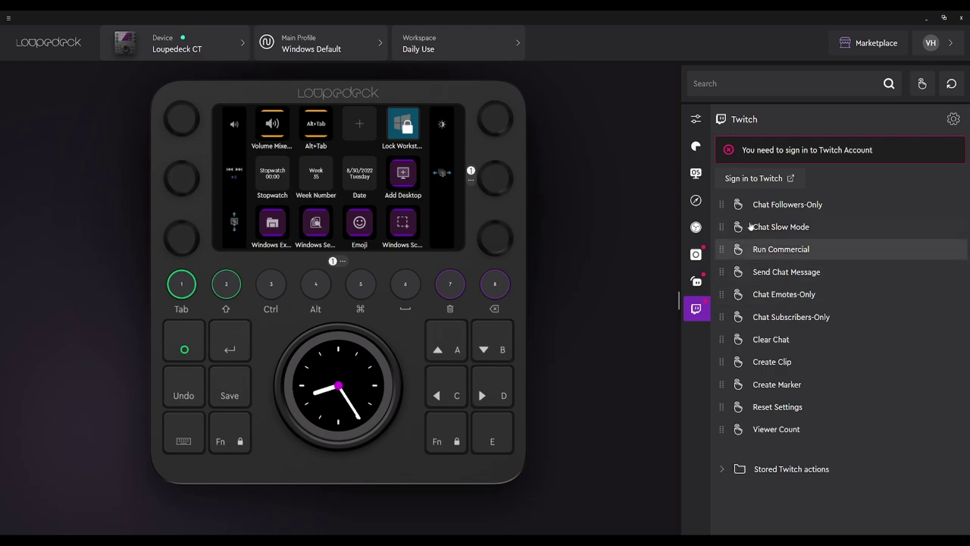
{"action": "left_click", "coordinate": [756, 182]}
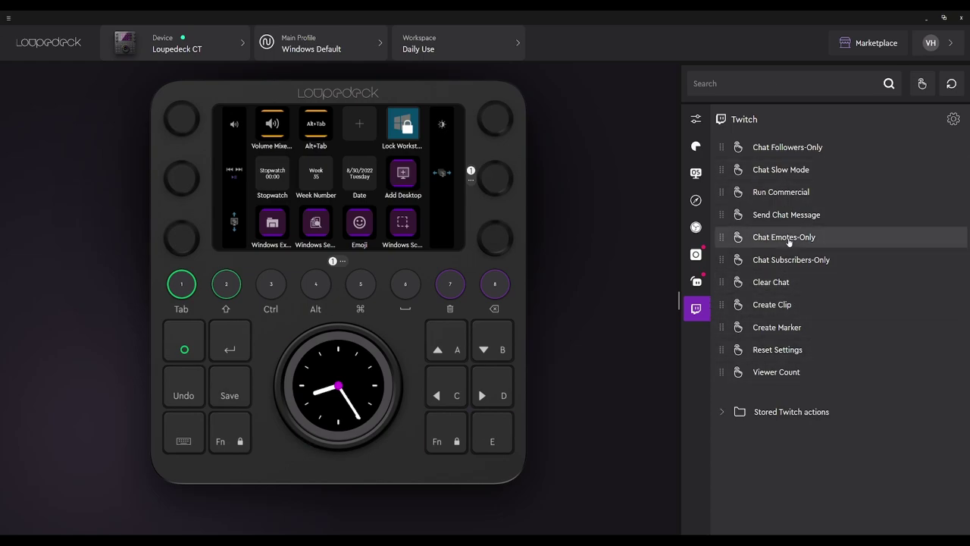
Step: Look through the Streamlabs and Philips Hue plugin actions and hide both plugins from the plugin list
{"action": "left_click", "coordinate": [697, 282]}
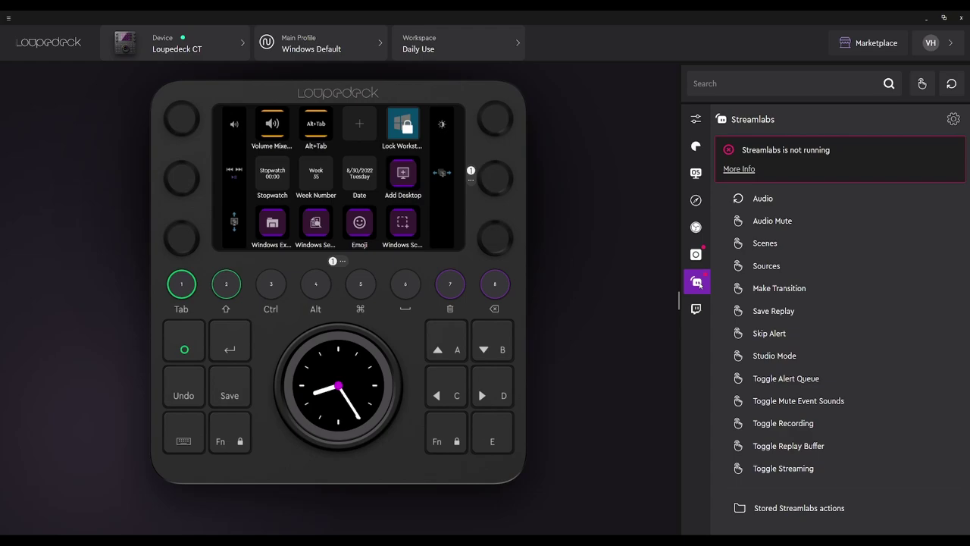
{"action": "left_click", "coordinate": [697, 258]}
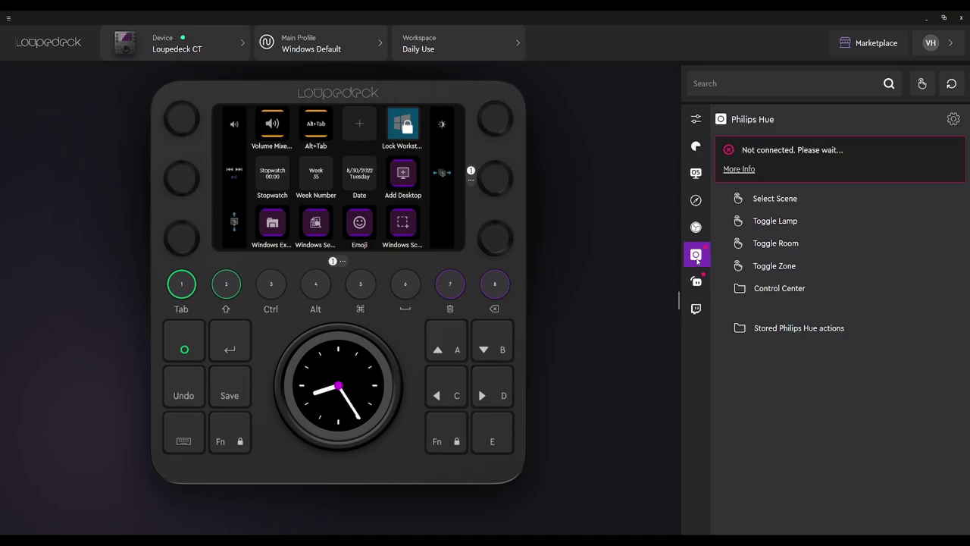
{"action": "left_click", "coordinate": [697, 279]}
{"action": "left_click", "coordinate": [697, 259]}
{"action": "left_click", "coordinate": [697, 279]}
{"action": "left_click", "coordinate": [698, 262]}
{"action": "left_click", "coordinate": [696, 119]}
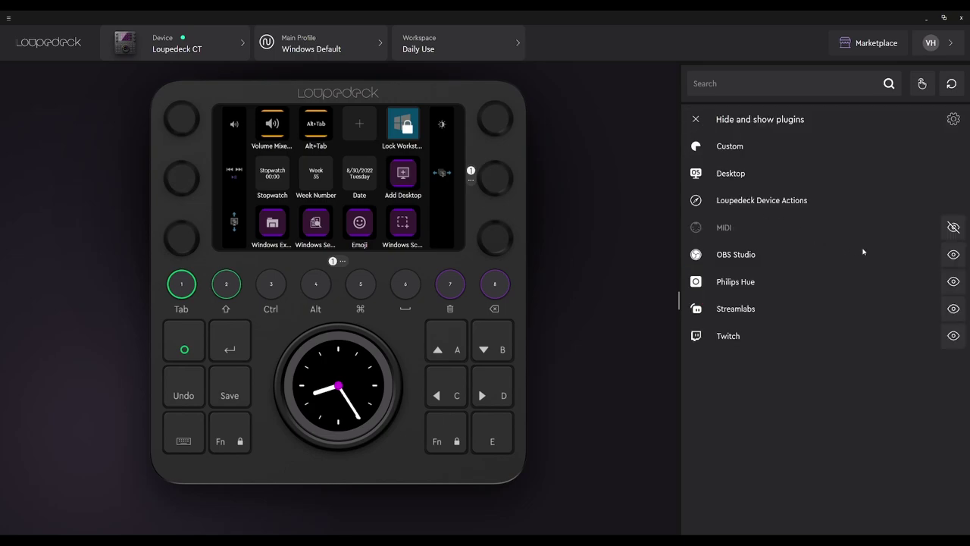
{"action": "left_click", "coordinate": [953, 282]}
{"action": "left_click", "coordinate": [953, 314]}
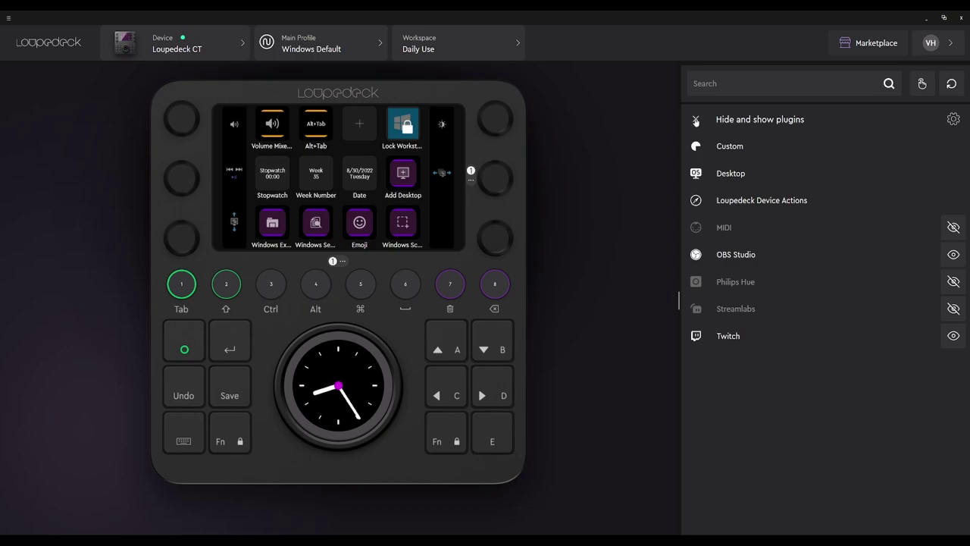
{"action": "left_click", "coordinate": [695, 119]}
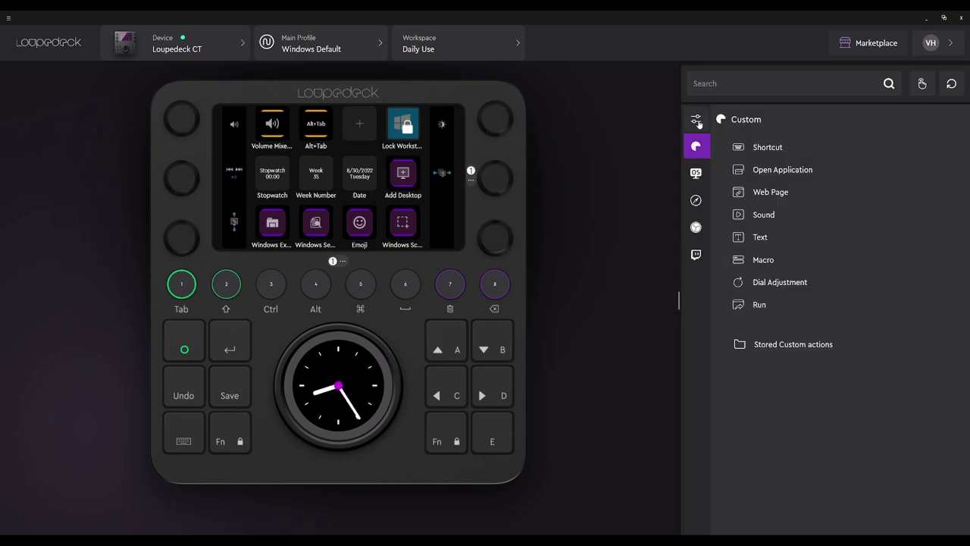
{"action": "left_click", "coordinate": [697, 121]}
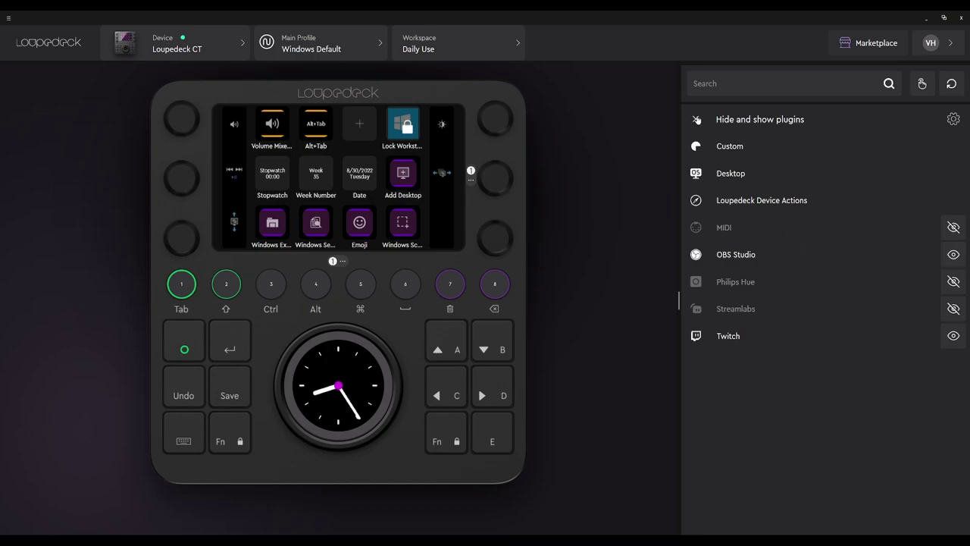
{"action": "left_click", "coordinate": [696, 119]}
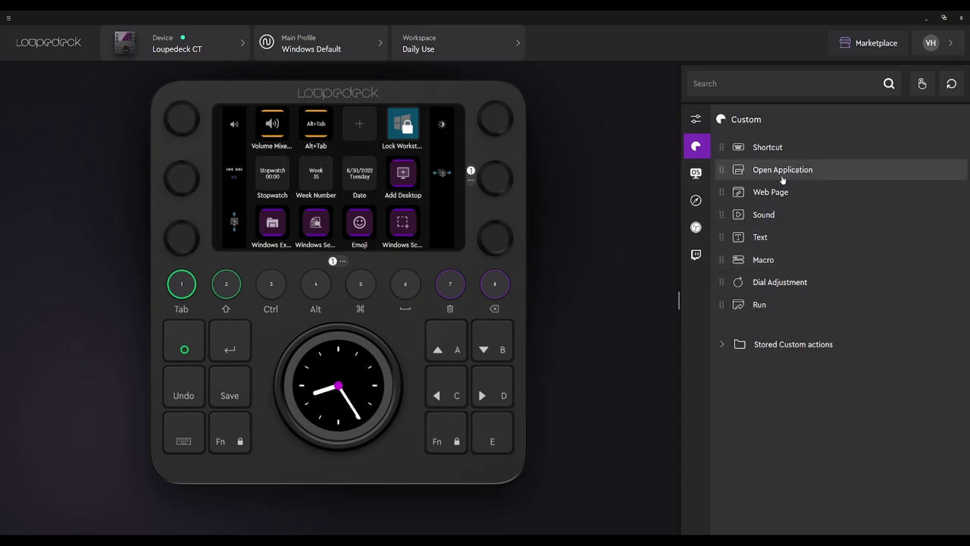
Step: Show the Loupedeck Device Actions and switch to the Streaming workspace
{"action": "left_click", "coordinate": [696, 200]}
{"action": "left_click", "coordinate": [484, 56]}
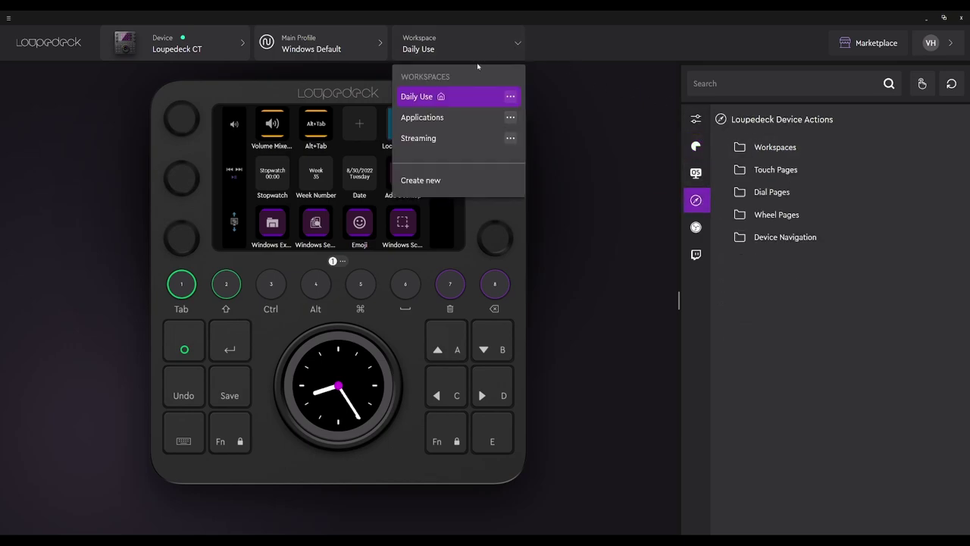
{"action": "left_click", "coordinate": [418, 135]}
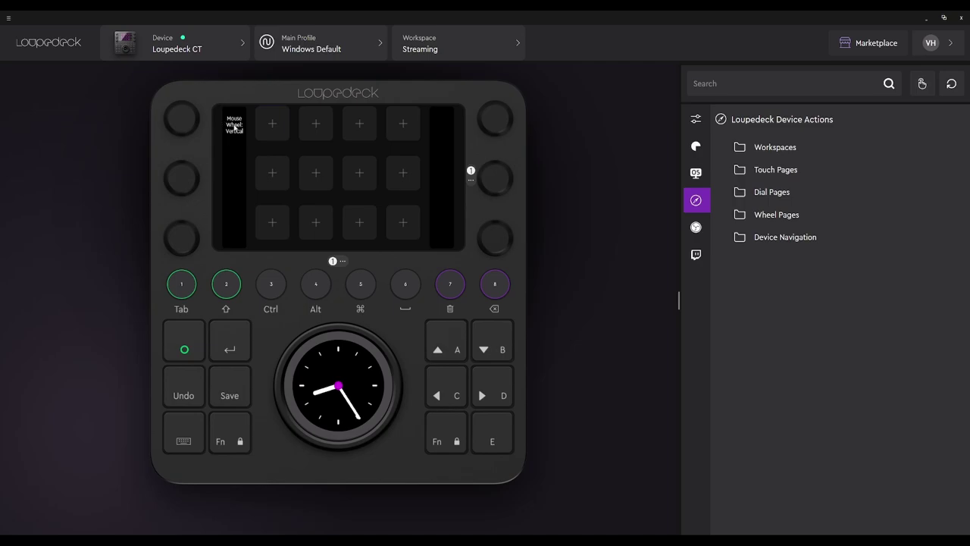
Step: Clear the rotation and press actions of the upper-left dial in the Streaming workspace
{"action": "left_click", "coordinate": [189, 120]}
{"action": "left_click", "coordinate": [148, 110]}
{"action": "left_click", "coordinate": [148, 129]}
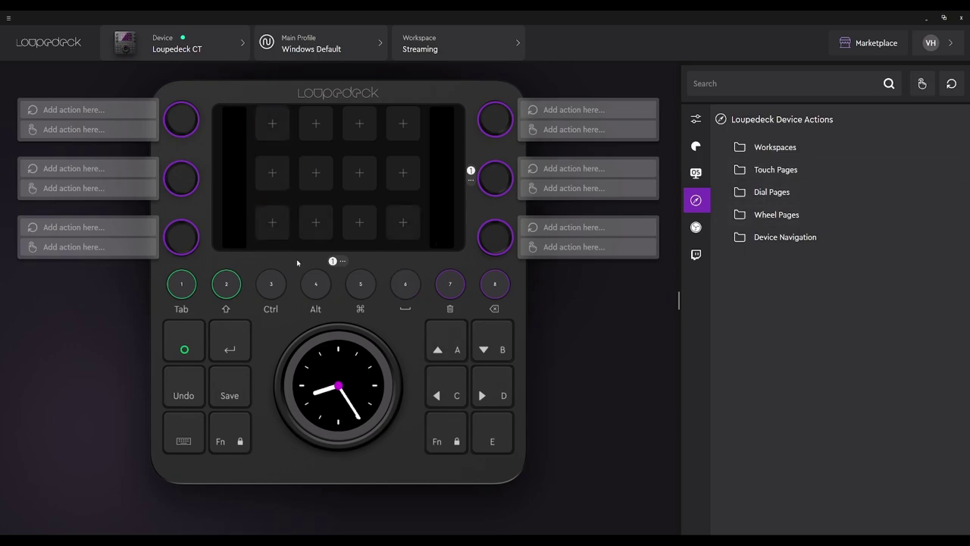
Step: Assign the Streaming workspace action from the Loupedeck Device Actions to round button 3
{"action": "left_click", "coordinate": [722, 147]}
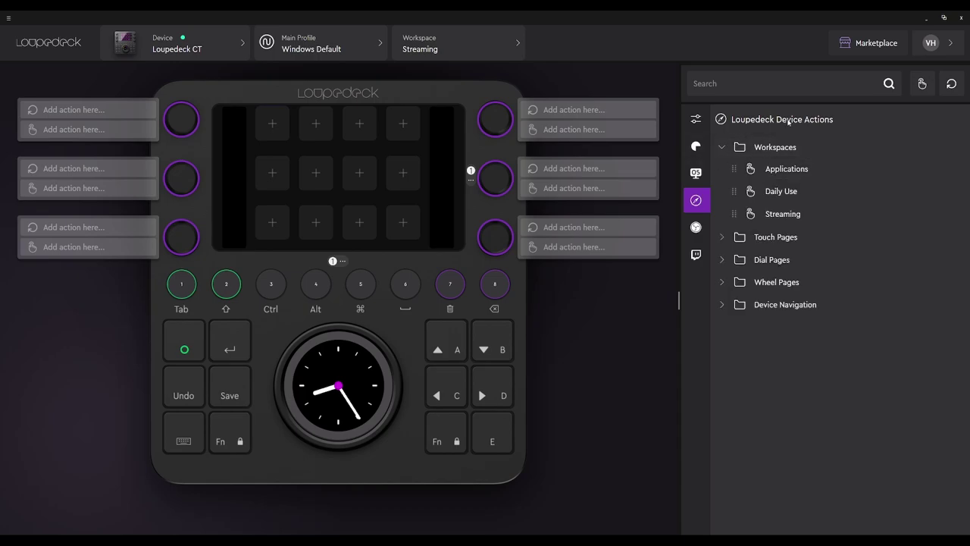
{"action": "left_click", "coordinate": [696, 179]}
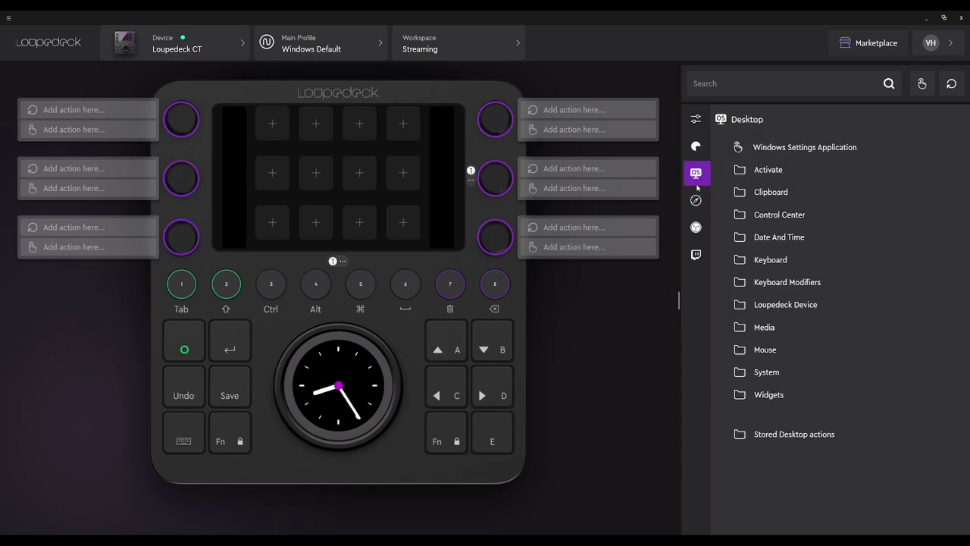
{"action": "left_click", "coordinate": [697, 201]}
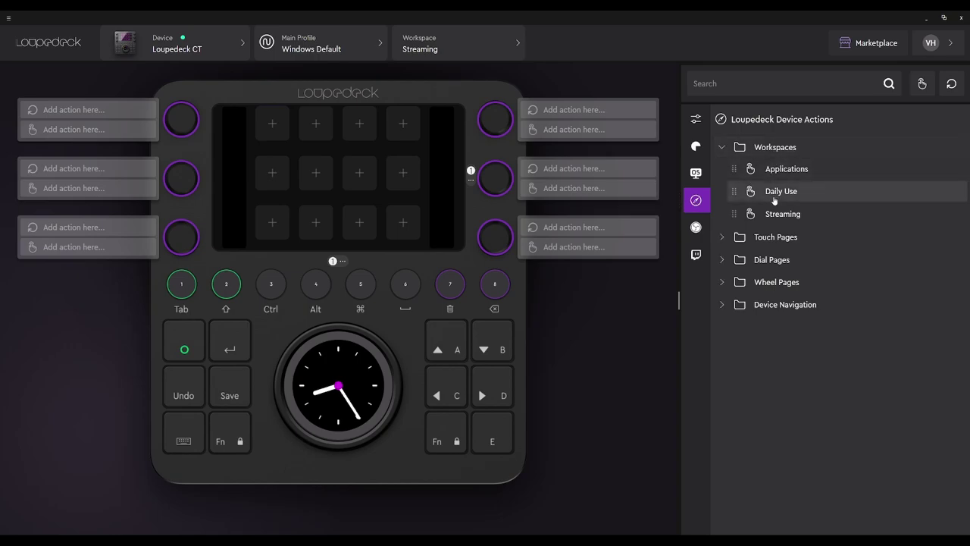
{"action": "left_click_drag", "start_coordinate": [756, 214], "coordinate": [251, 290]}
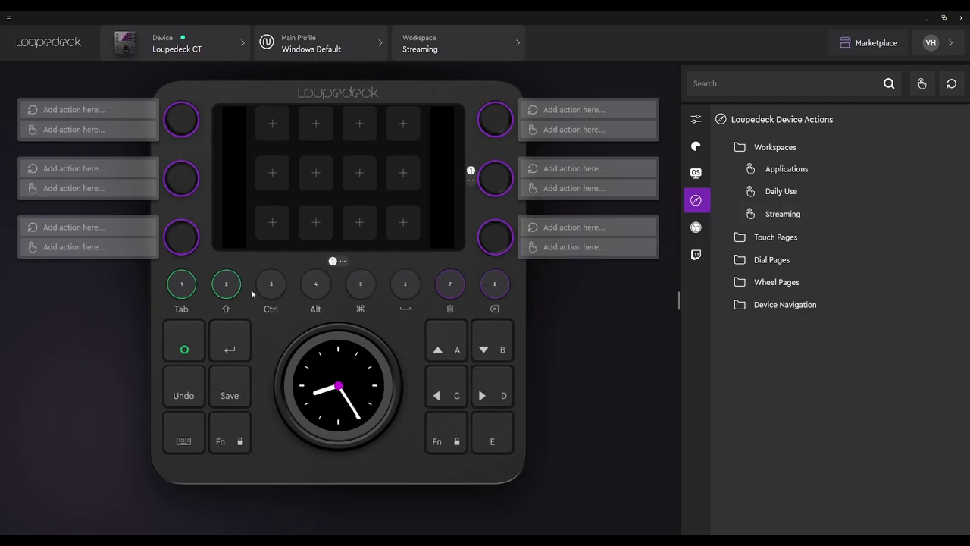
{"action": "left_click_drag", "start_coordinate": [747, 214], "coordinate": [273, 285]}
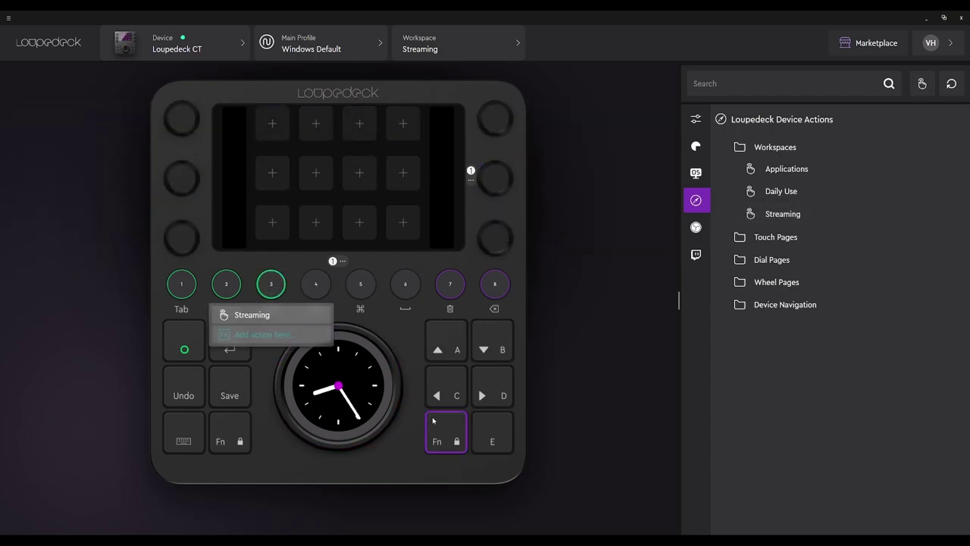
Step: Clear the Clock and Mouse Wheel: Vertical actions from the wheel's Clock page
{"action": "left_click", "coordinate": [383, 413]}
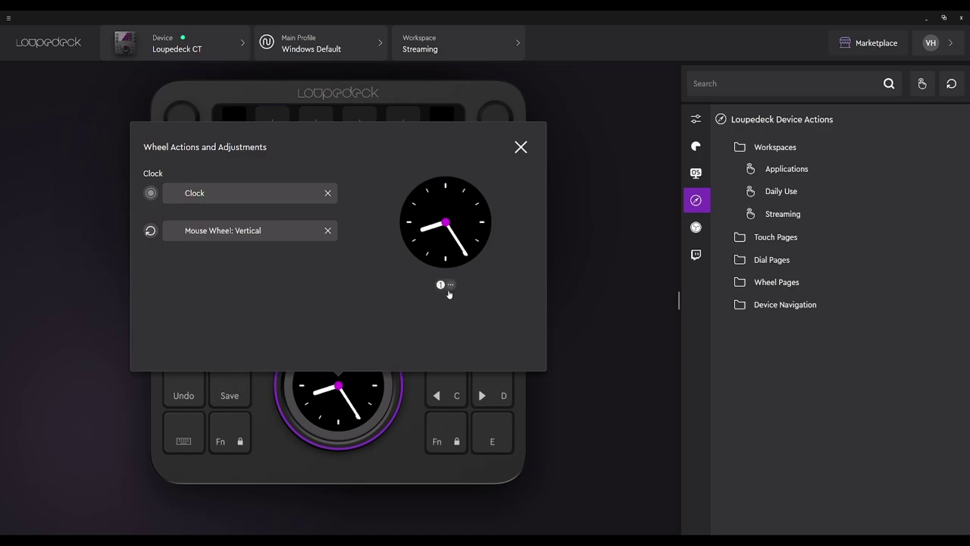
{"action": "left_click", "coordinate": [327, 192]}
{"action": "left_click", "coordinate": [327, 230]}
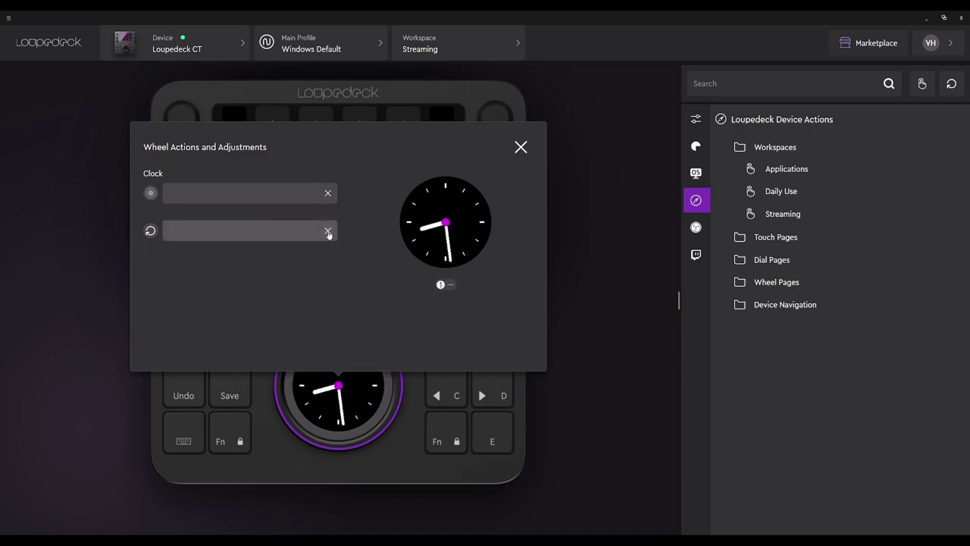
Step: Add a new wheel page based on the One Button layout
{"action": "left_click", "coordinate": [450, 287]}
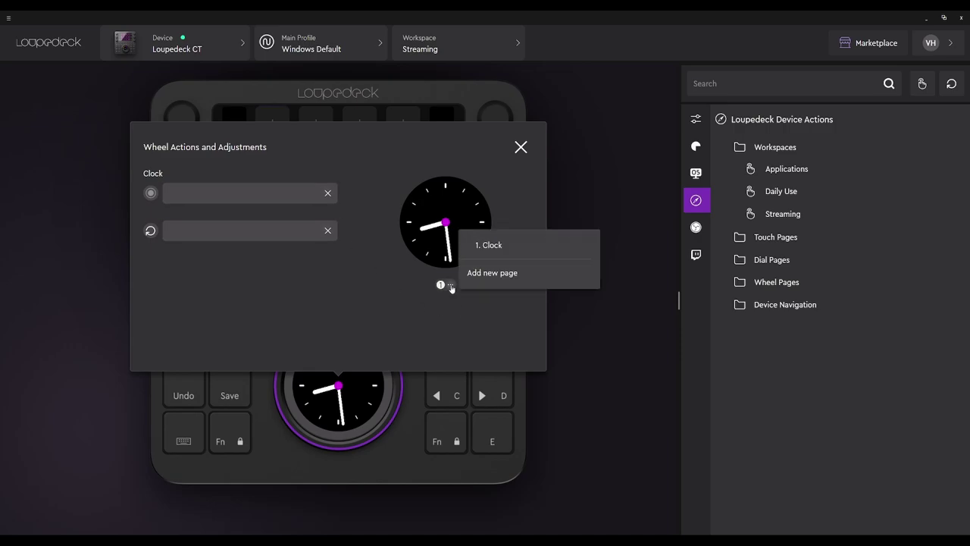
{"action": "left_click", "coordinate": [492, 273]}
{"action": "left_click", "coordinate": [323, 209]}
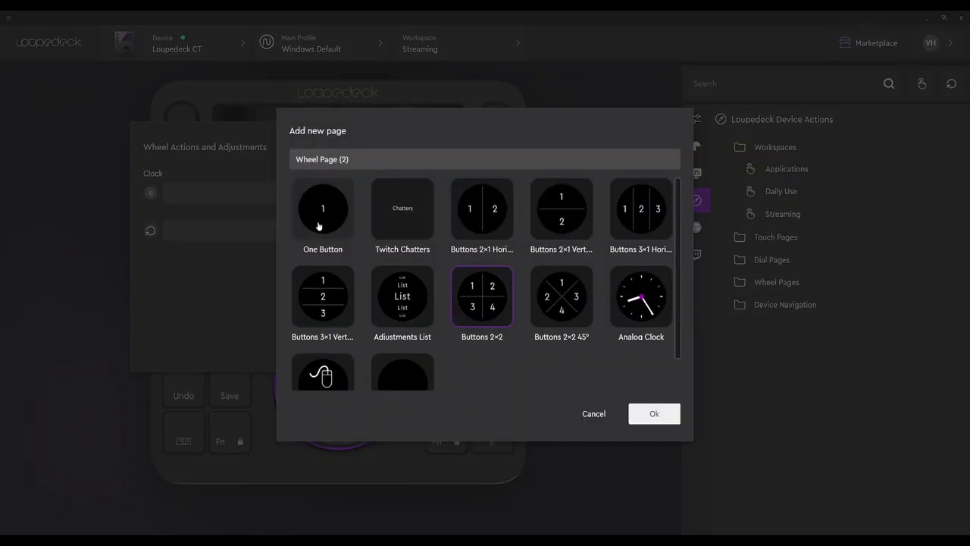
{"action": "key", "text": "Return"}
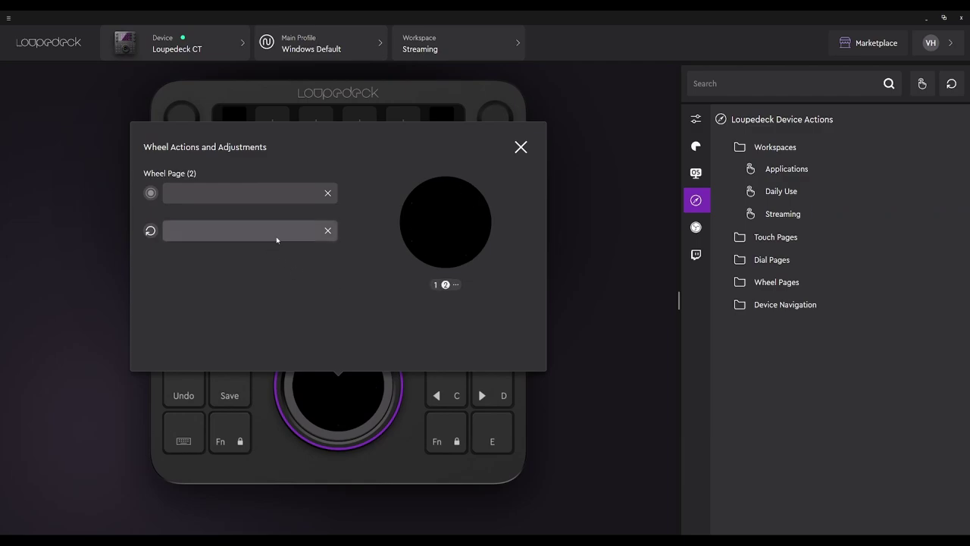
Step: Delete the Clock page from the wheel's pages and confirm the deletion
{"action": "left_click", "coordinate": [454, 284]}
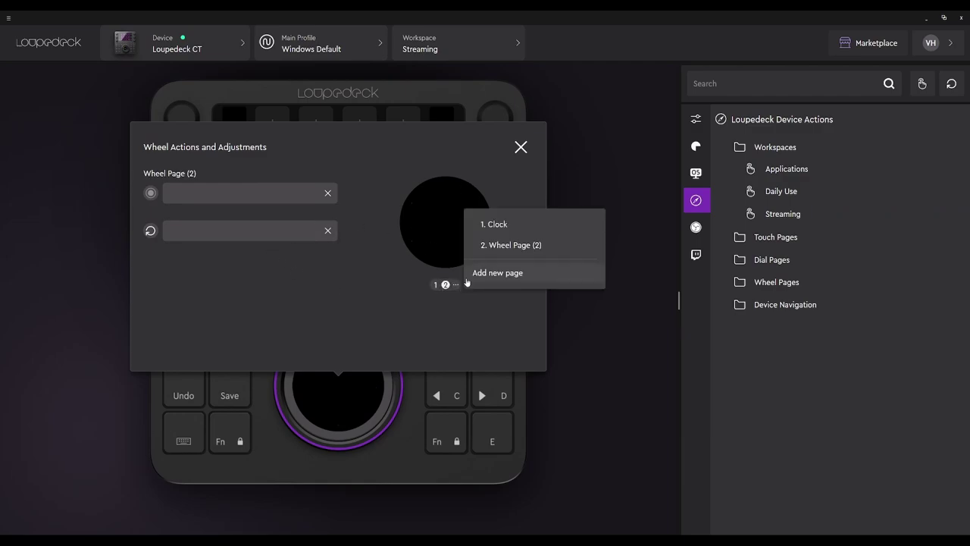
{"action": "left_click", "coordinate": [594, 223]}
{"action": "left_click", "coordinate": [610, 257]}
{"action": "left_click", "coordinate": [584, 308]}
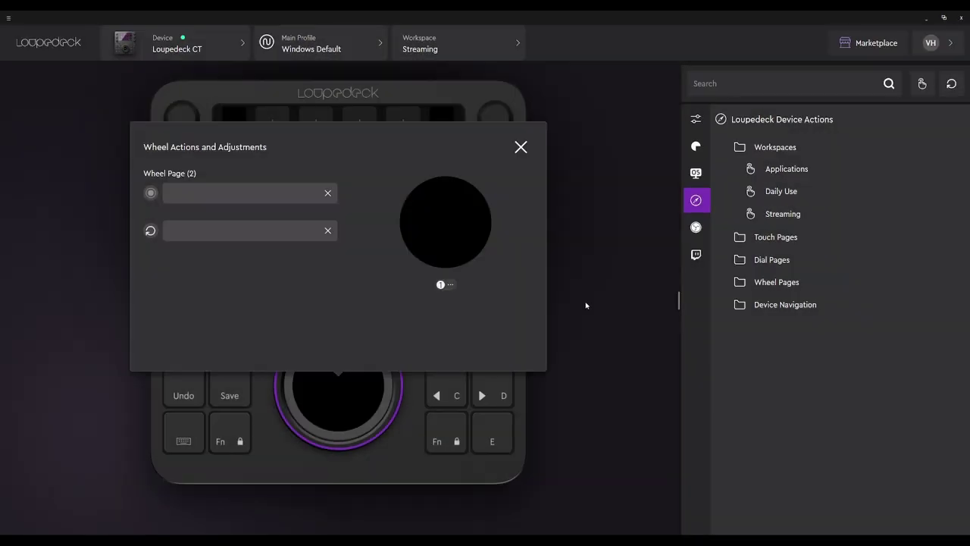
Step: Rename the wheel's new One Button page to Wave:XLR
{"action": "left_click", "coordinate": [450, 285]}
{"action": "left_click", "coordinate": [589, 244]}
{"action": "left_click", "coordinate": [607, 260]}
{"action": "type", "text": "W"}
{"action": "key", "text": "BackSpace"}
{"action": "type", "text": "Wave:XLR"}
{"action": "key", "text": "Return"}
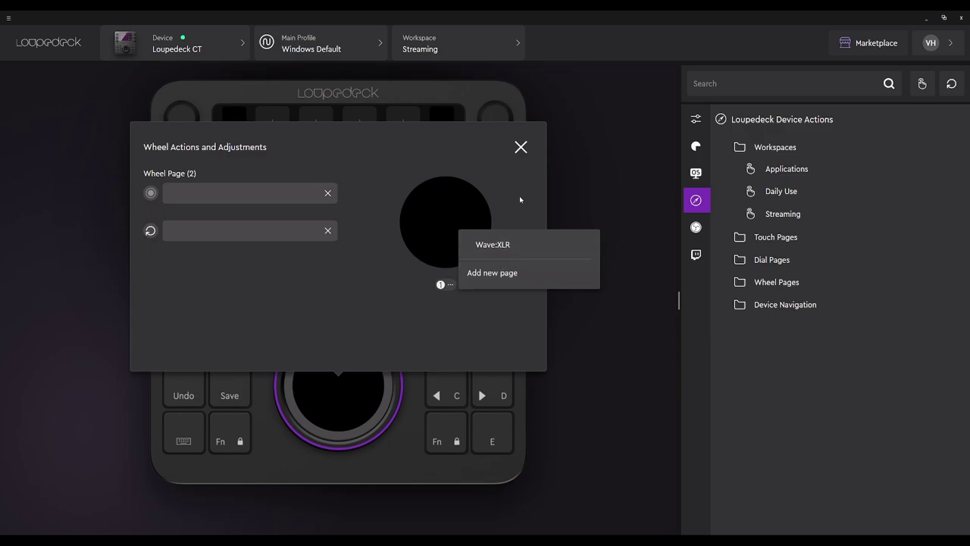
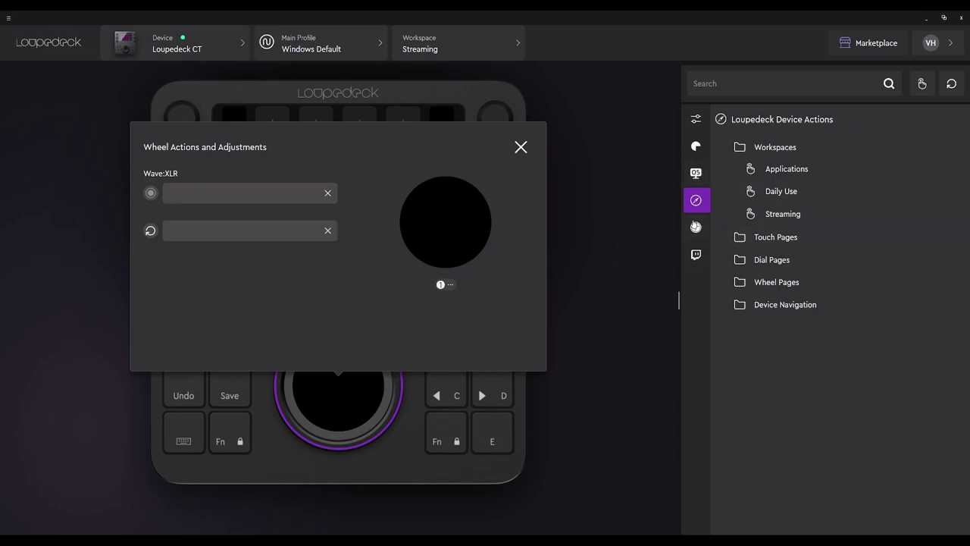
Step: Create an OBS Studio General Audio action for the Elgato Wave:XLR source, keeping its default name
{"action": "left_click", "coordinate": [696, 229]}
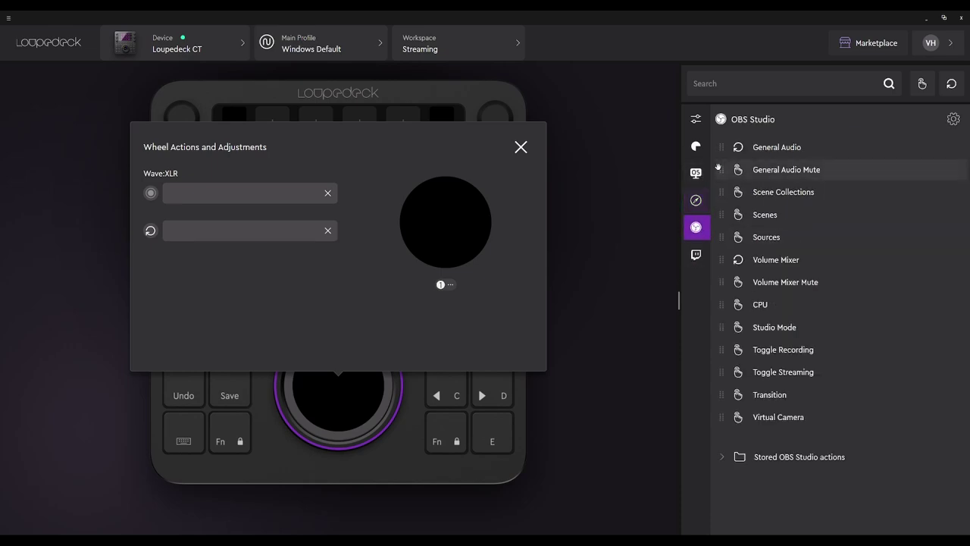
{"action": "left_click", "coordinate": [520, 147]}
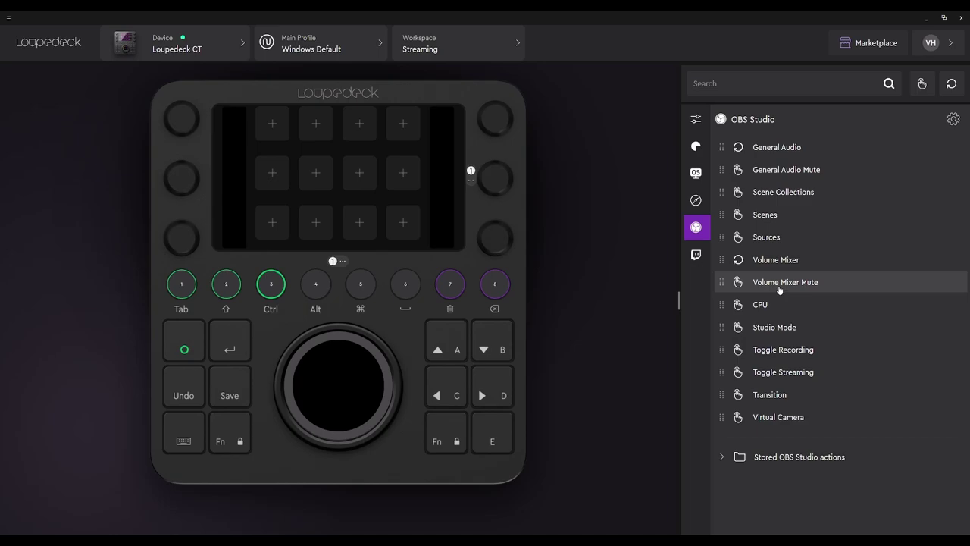
{"action": "left_click", "coordinate": [773, 148]}
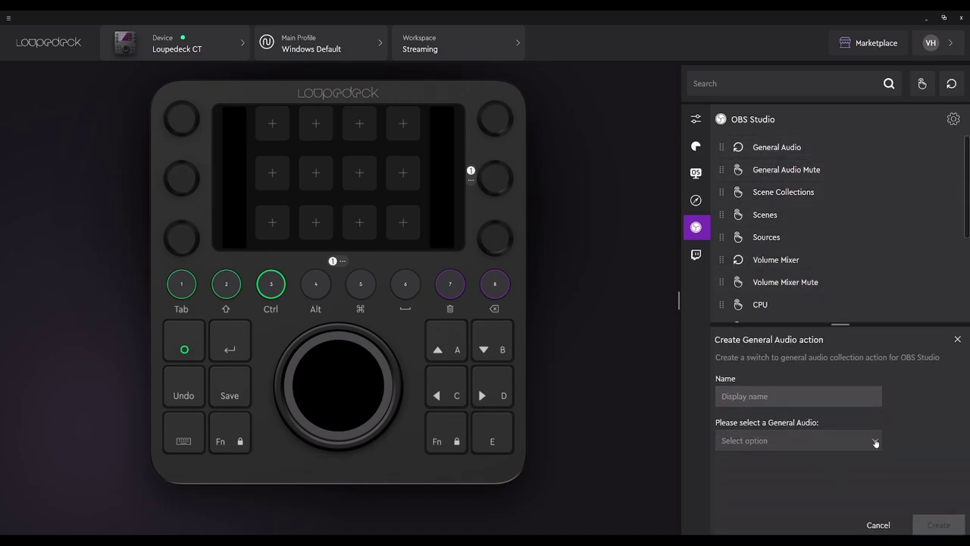
{"action": "left_click", "coordinate": [875, 442]}
{"action": "left_click", "coordinate": [787, 170]}
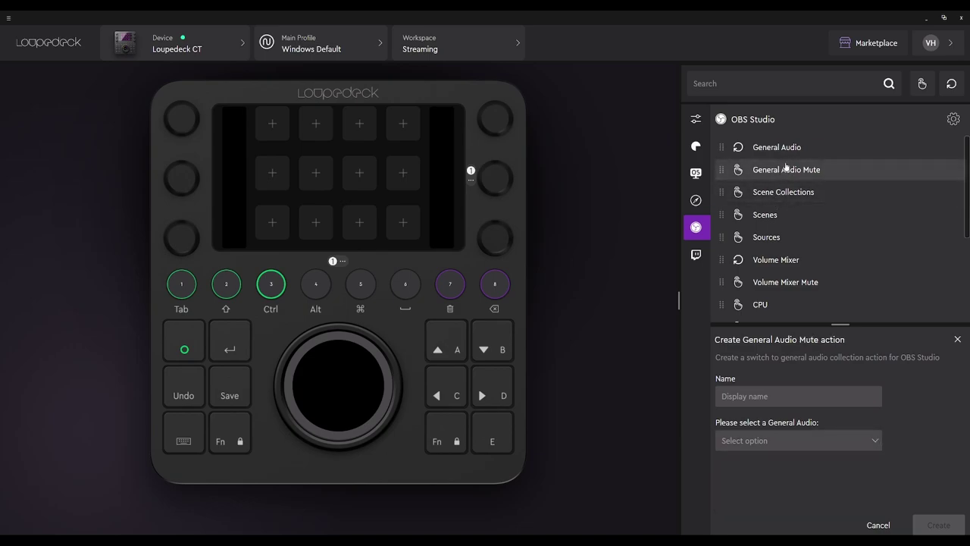
{"action": "left_click", "coordinate": [772, 152]}
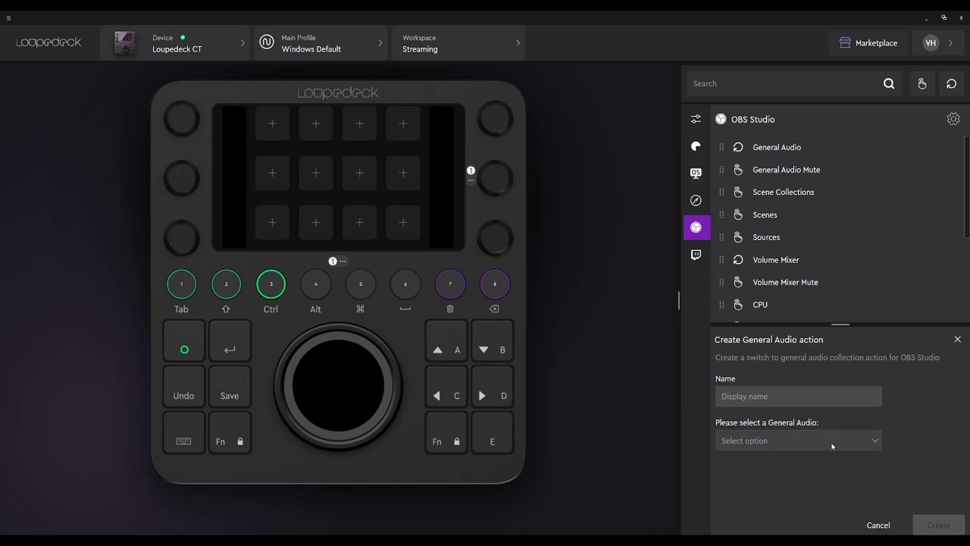
{"action": "left_click", "coordinate": [864, 441]}
{"action": "left_click", "coordinate": [938, 524]}
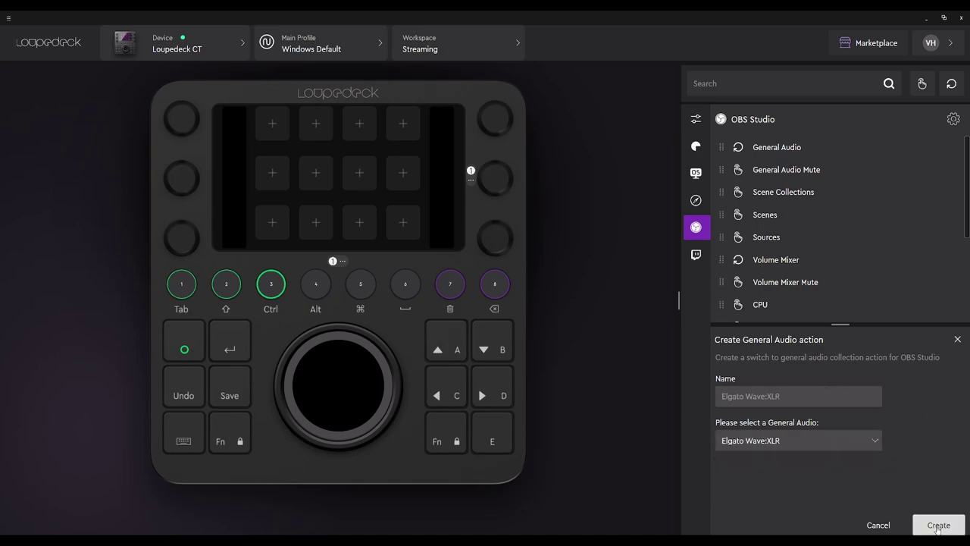
{"action": "left_click", "coordinate": [939, 524]}
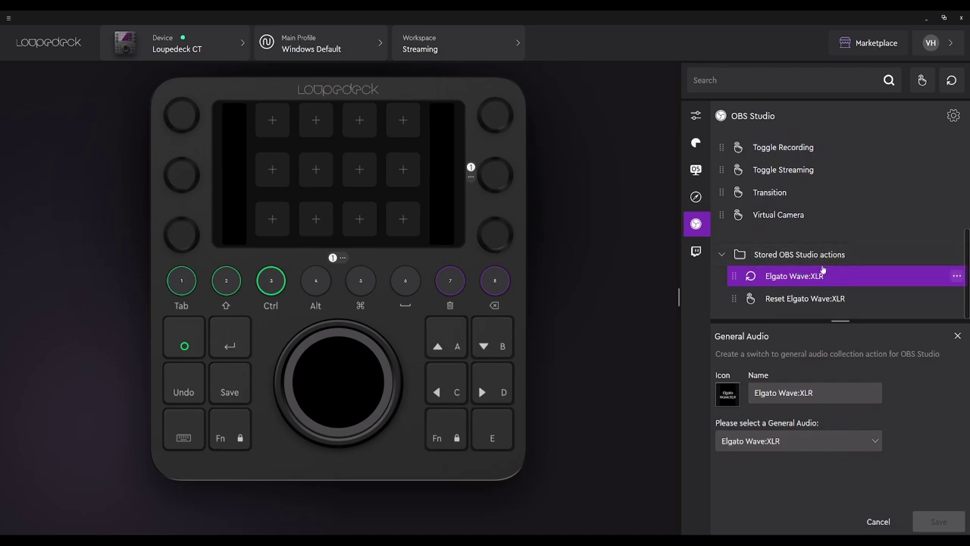
Step: Assign Reset Elgato Wave:XLR to the Wave:XLR wheel page's touch action and Elgato Wave:XLR to its rotation
{"action": "left_click_drag", "start_coordinate": [829, 275], "coordinate": [337, 396]}
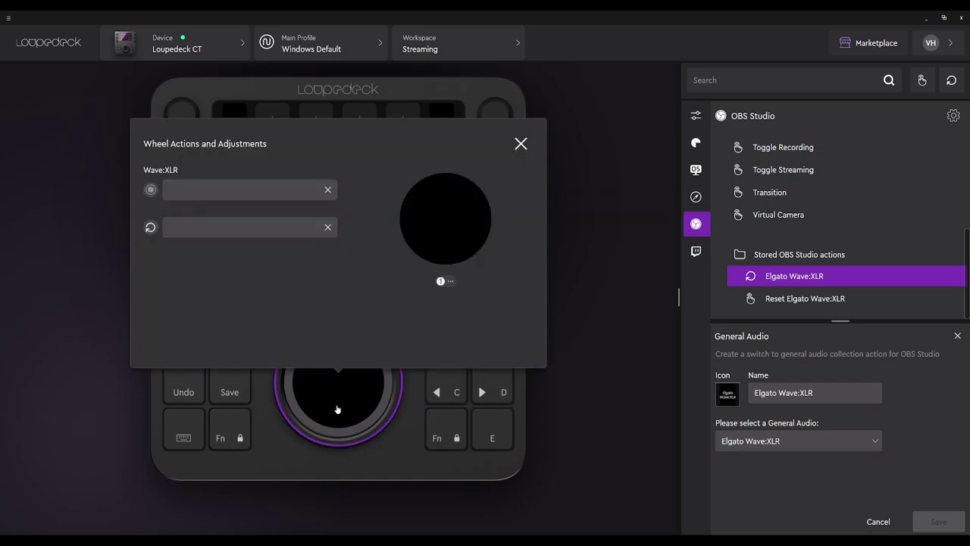
{"action": "left_click_drag", "start_coordinate": [790, 305], "coordinate": [212, 190]}
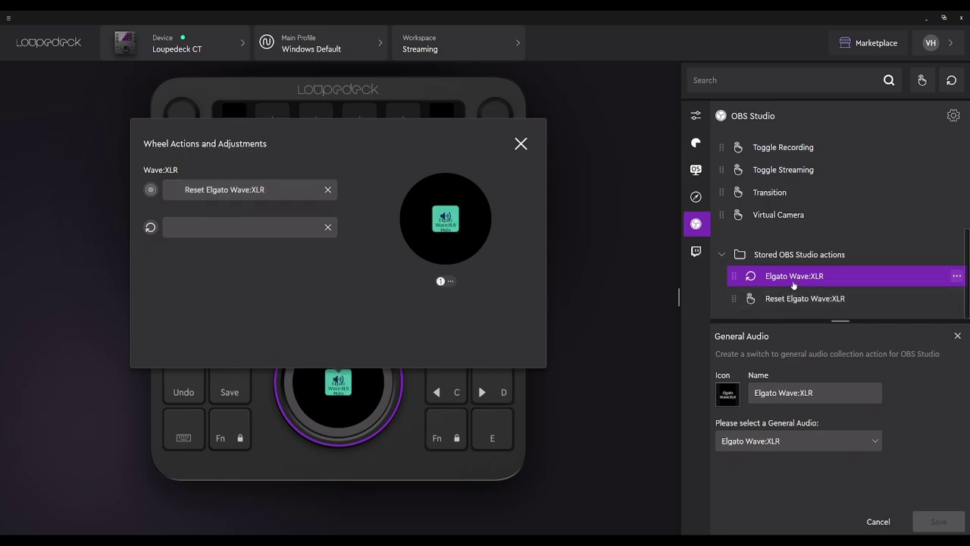
{"action": "left_click_drag", "start_coordinate": [794, 285], "coordinate": [231, 231]}
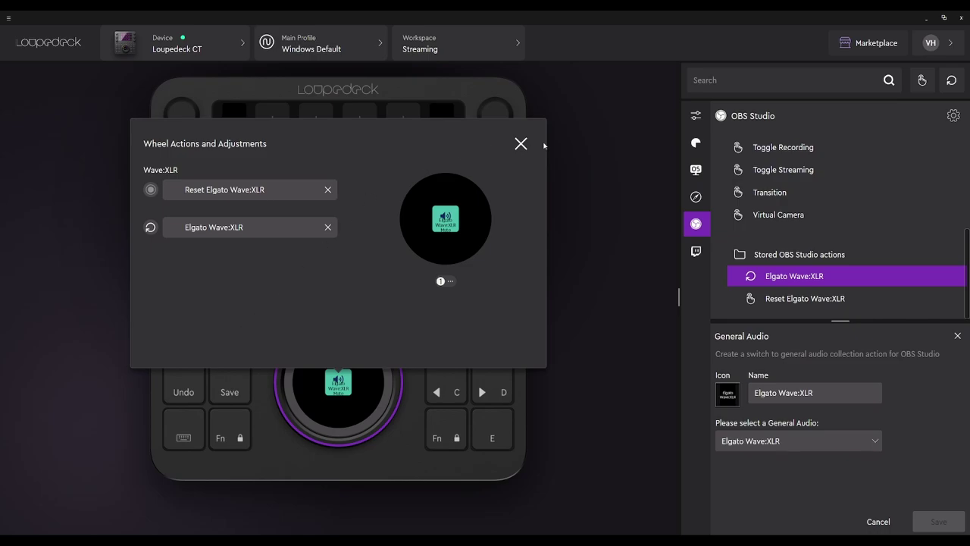
Step: Add a second wheel page based on the One Button layout
{"action": "left_click", "coordinate": [450, 281]}
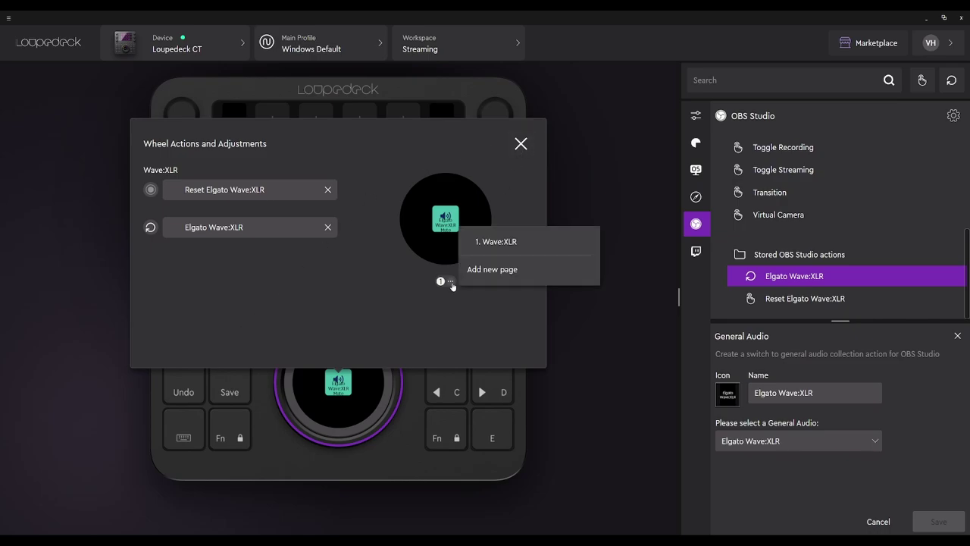
{"action": "left_click", "coordinate": [500, 270]}
{"action": "left_click", "coordinate": [328, 216]}
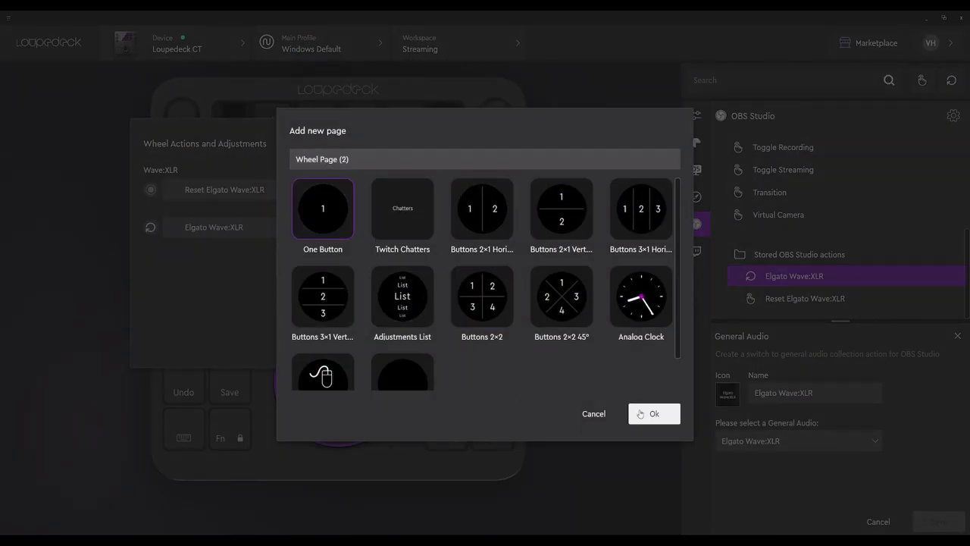
{"action": "left_click", "coordinate": [653, 413]}
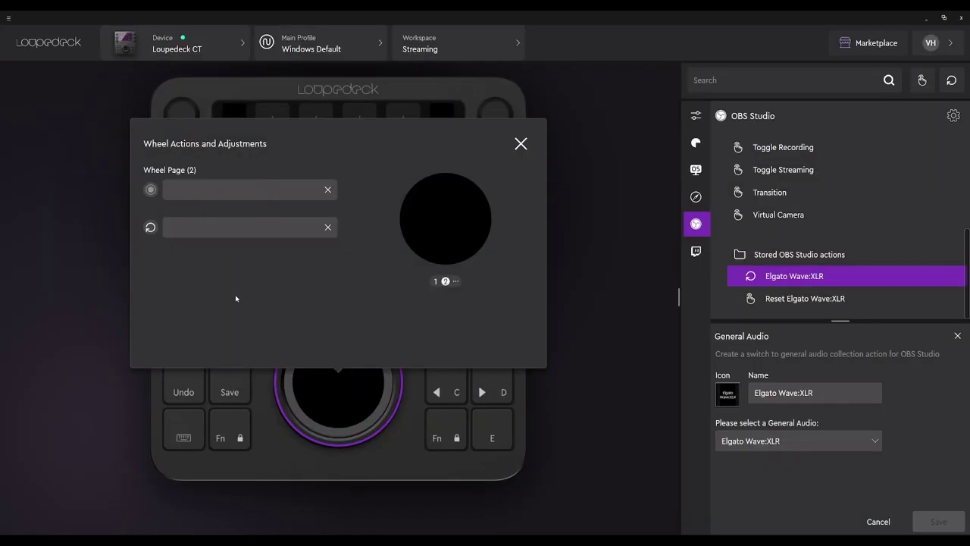
Step: Rename the second wheel page to Voicemod Mic
{"action": "left_click", "coordinate": [454, 281]}
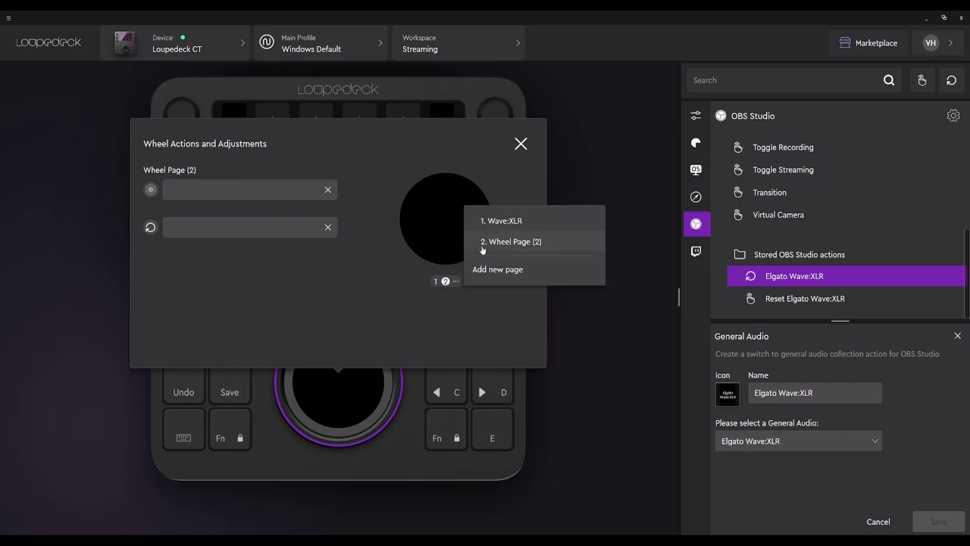
{"action": "left_click", "coordinate": [594, 241]}
{"action": "left_click", "coordinate": [606, 253]}
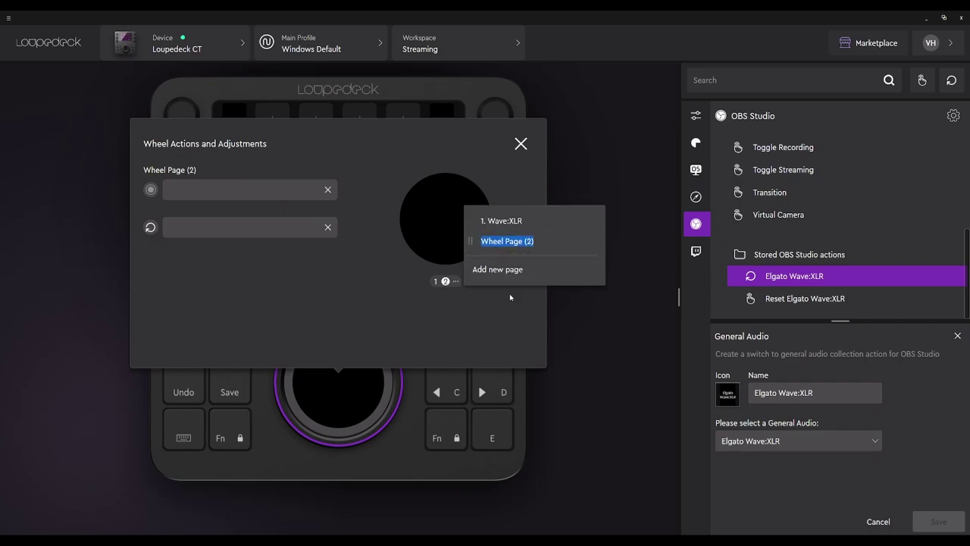
{"action": "type", "text": "Voicemo"}
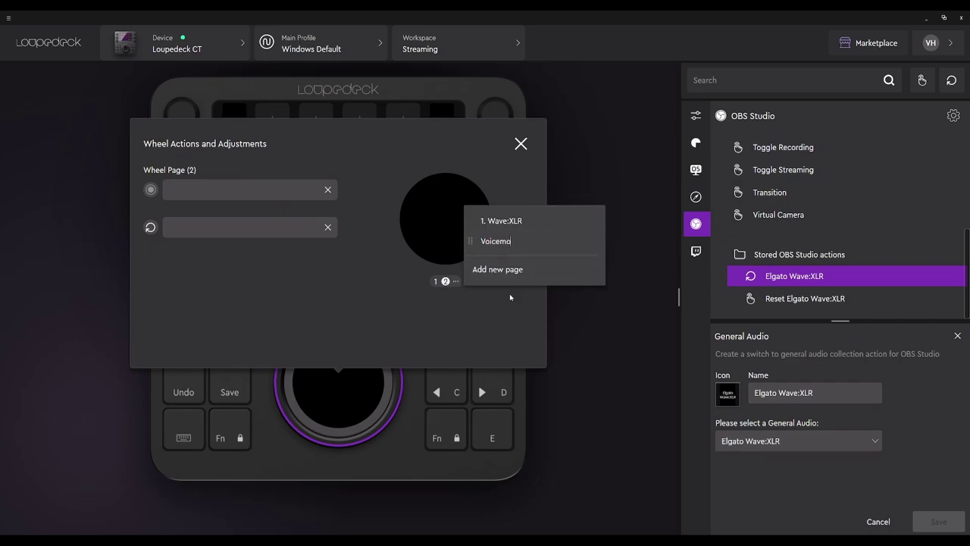
{"action": "type", "text": "d Mic"}
{"action": "key", "text": "Return"}
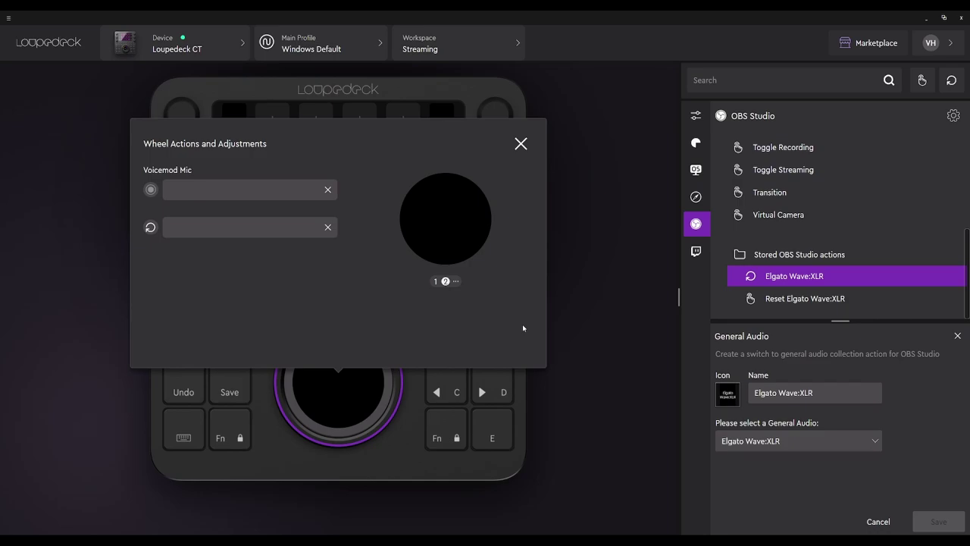
Step: Create an OBS Studio General Audio action for the Voicemod source, keeping its default name
{"action": "scroll", "coordinate": [781, 234], "scroll_direction": "up", "scroll_amount": 5}
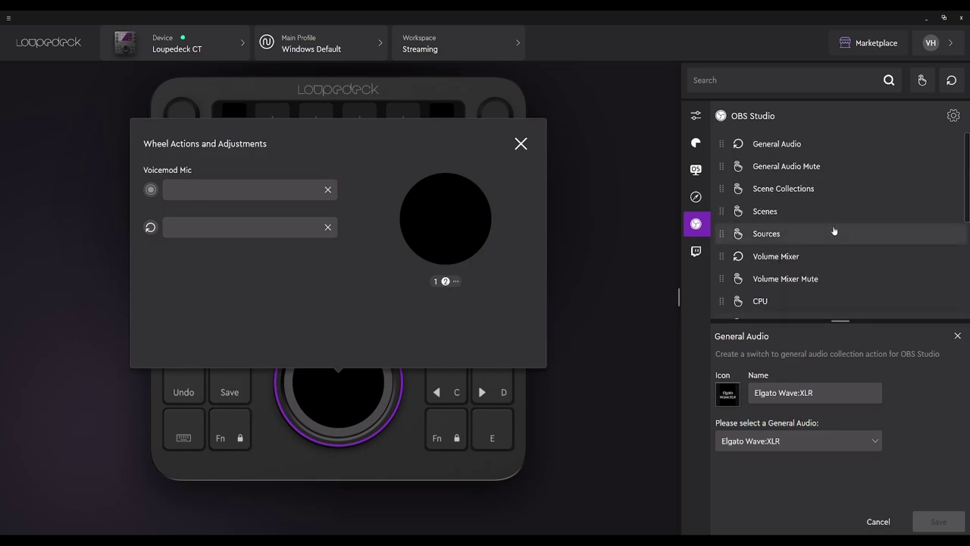
{"action": "left_click", "coordinate": [781, 144]}
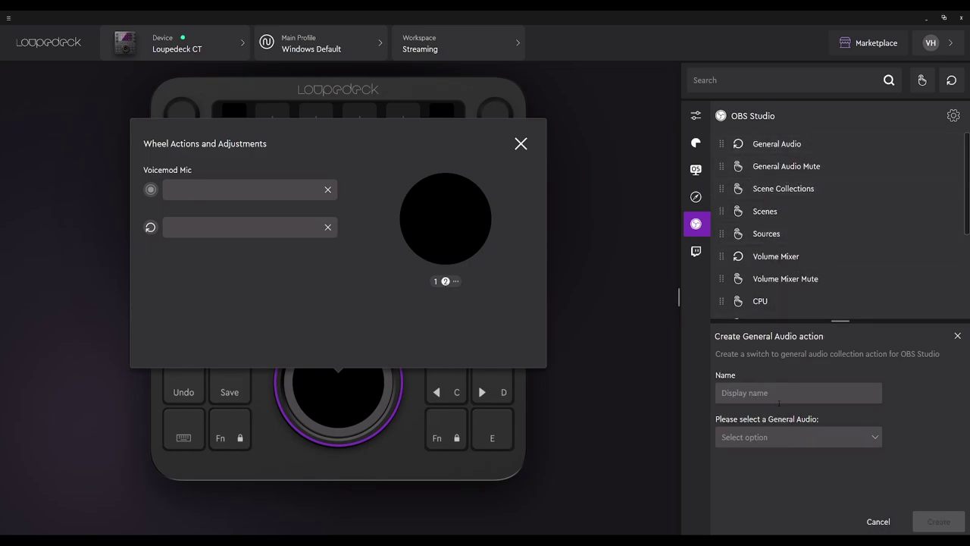
{"action": "left_click", "coordinate": [832, 437]}
{"action": "left_click", "coordinate": [750, 489]}
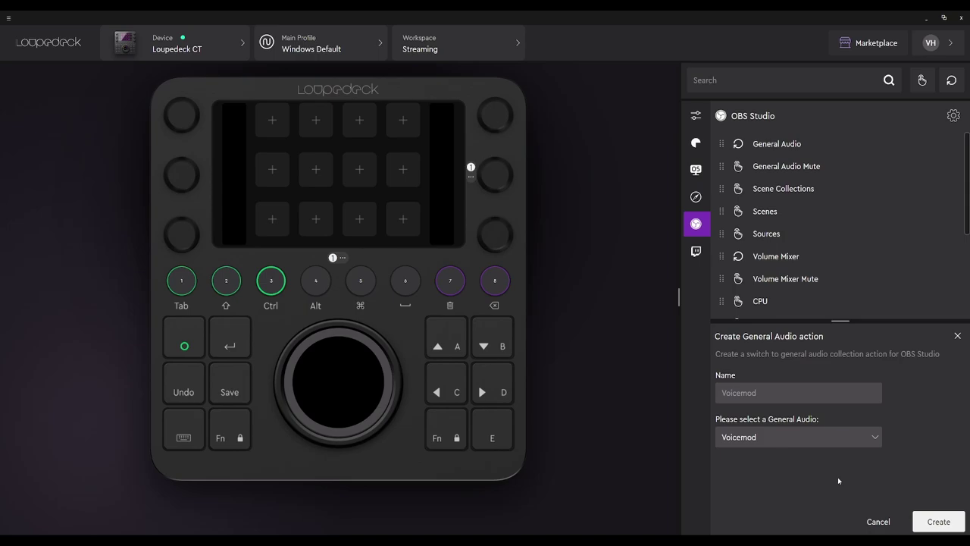
{"action": "left_click", "coordinate": [937, 522]}
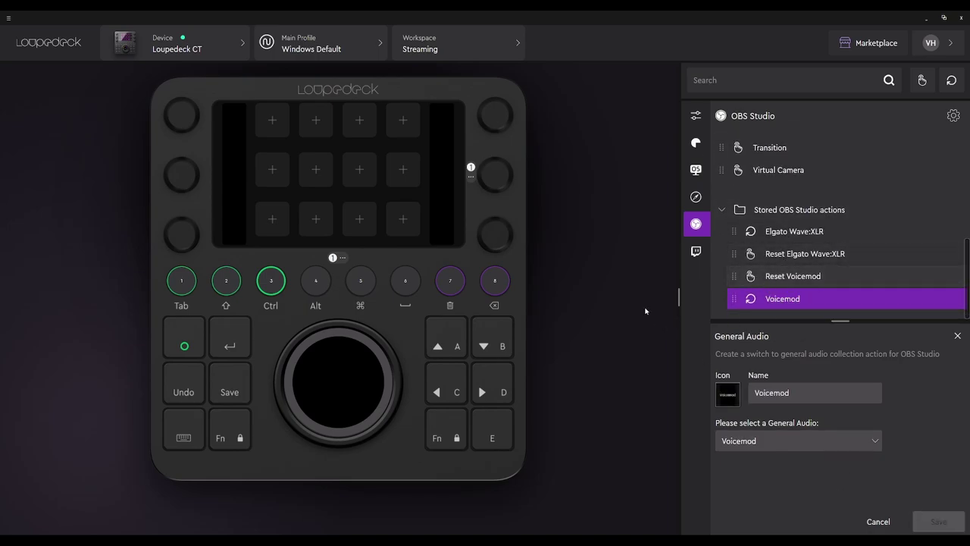
Step: Assign Voicemod to the Voicemod Mic wheel page's rotation and Reset Voicemod to its touch action, and close the wheel settings
{"action": "left_click", "coordinate": [342, 387]}
{"action": "left_click_drag", "start_coordinate": [791, 301], "coordinate": [250, 228]}
{"action": "left_click_drag", "start_coordinate": [803, 275], "coordinate": [242, 189]}
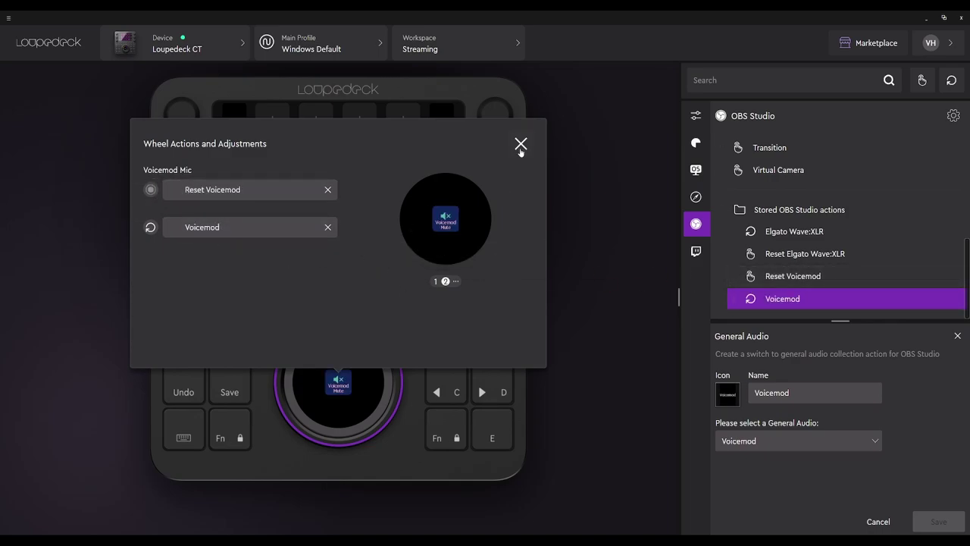
{"action": "left_click", "coordinate": [520, 144]}
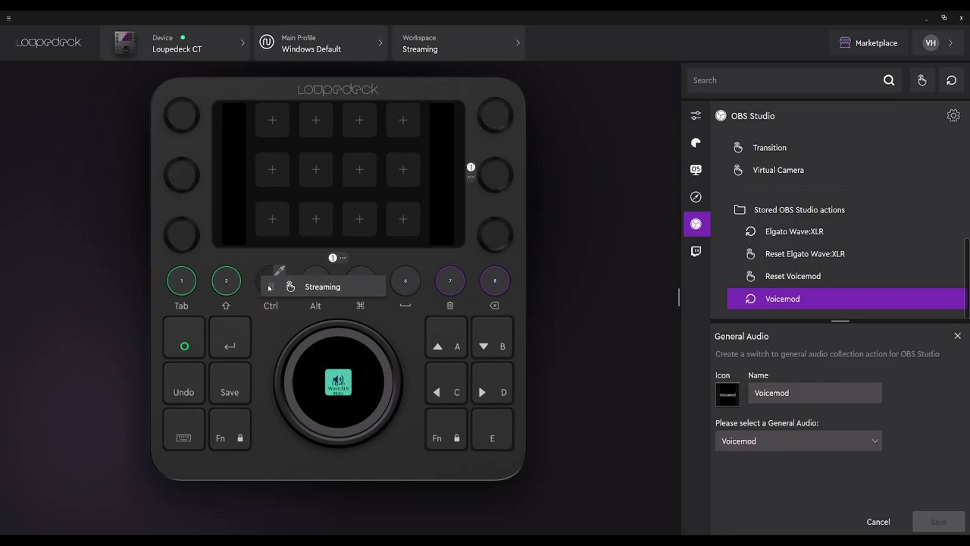
Step: Test the workspace round buttons by switching to the Daily Use workspace and back to Streaming
{"action": "left_click", "coordinate": [273, 281]}
{"action": "left_click", "coordinate": [182, 281]}
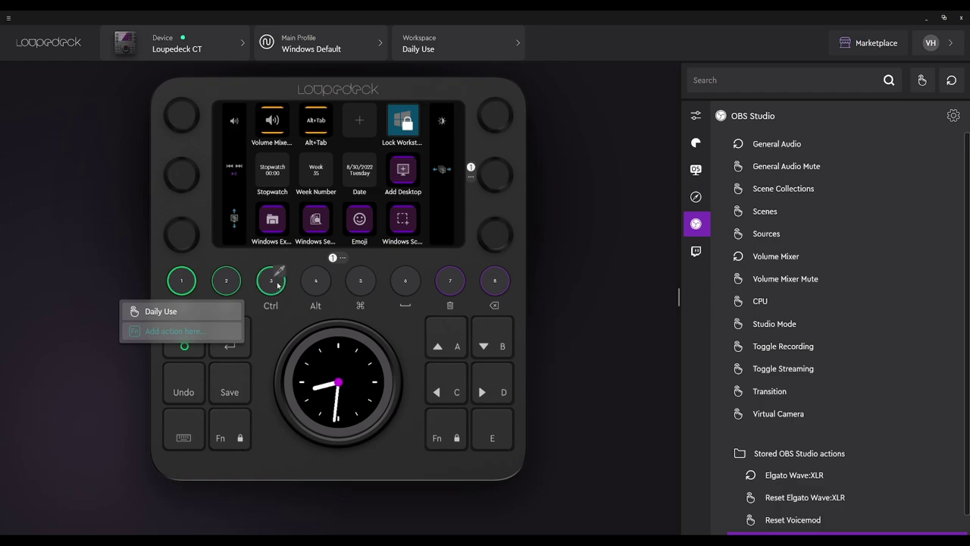
{"action": "left_click", "coordinate": [186, 282]}
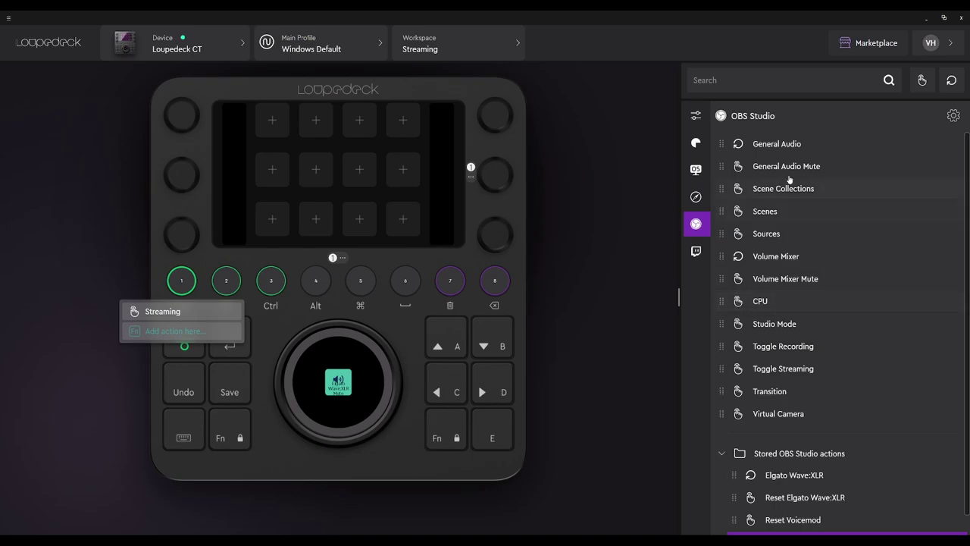
{"action": "left_click_drag", "start_coordinate": [774, 258], "coordinate": [166, 176]}
{"action": "left_click_drag", "start_coordinate": [108, 119], "coordinate": [100, 153]}
{"action": "left_click_drag", "start_coordinate": [162, 267], "coordinate": [89, 178]}
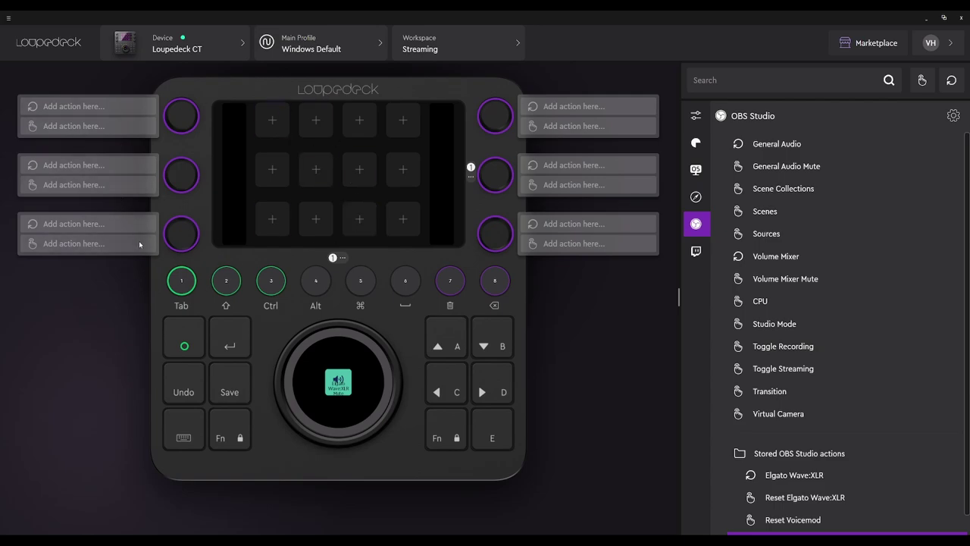
Step: Create a Volume Mixer action for Wave Link Broswer in the TealDark – In Game scene and assign it to the device's upper-left dial
{"action": "left_click_drag", "start_coordinate": [139, 243], "coordinate": [766, 257]}
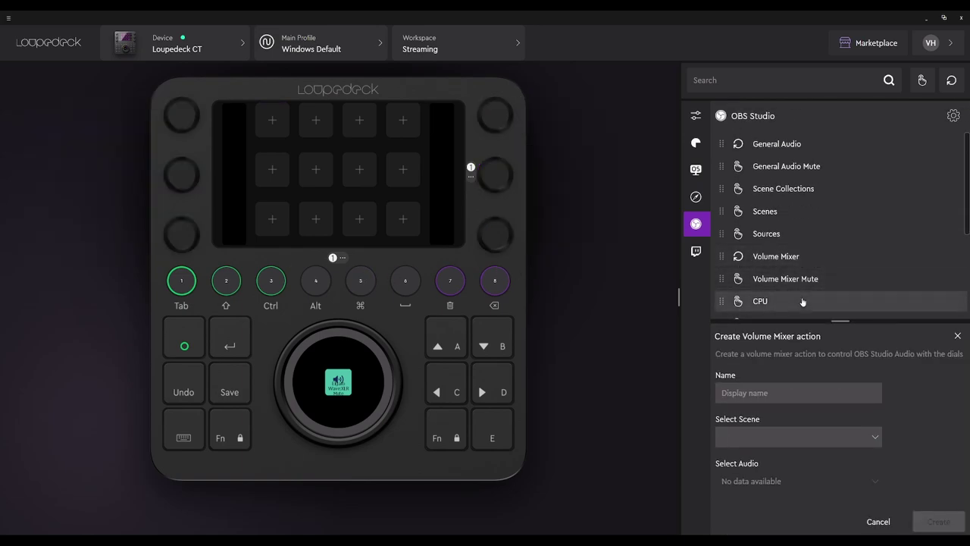
{"action": "scroll", "coordinate": [846, 281], "scroll_direction": "down", "scroll_amount": 1}
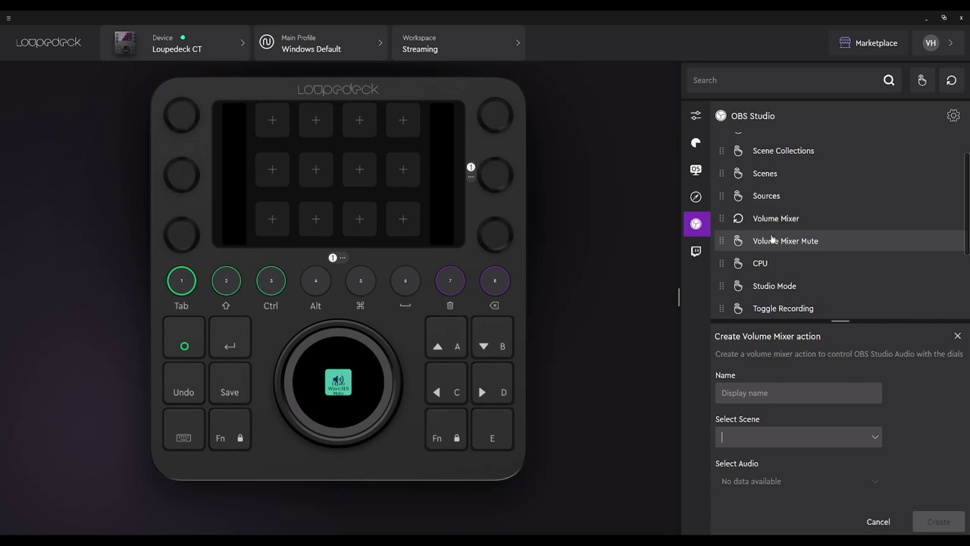
{"action": "left_click", "coordinate": [747, 436]}
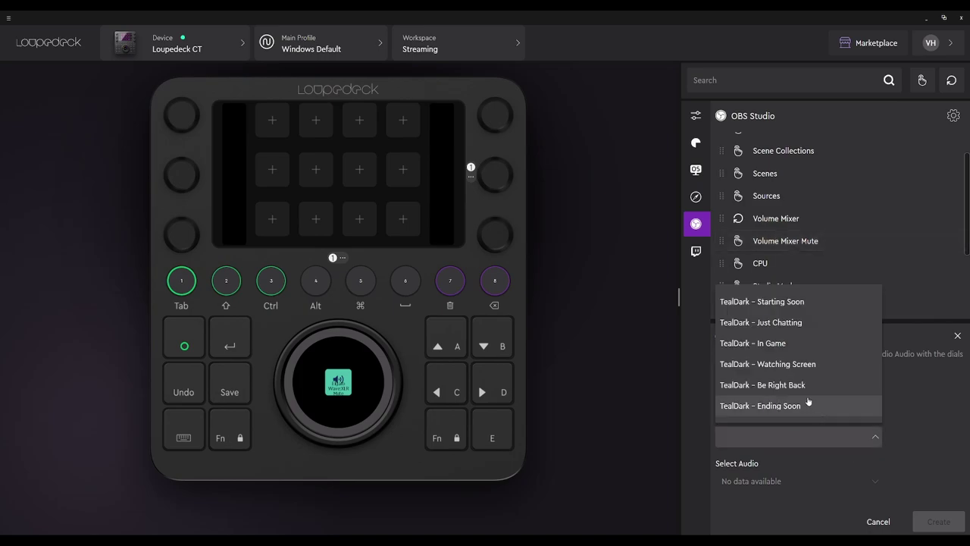
{"action": "left_click", "coordinate": [771, 343]}
{"action": "left_click", "coordinate": [875, 480]}
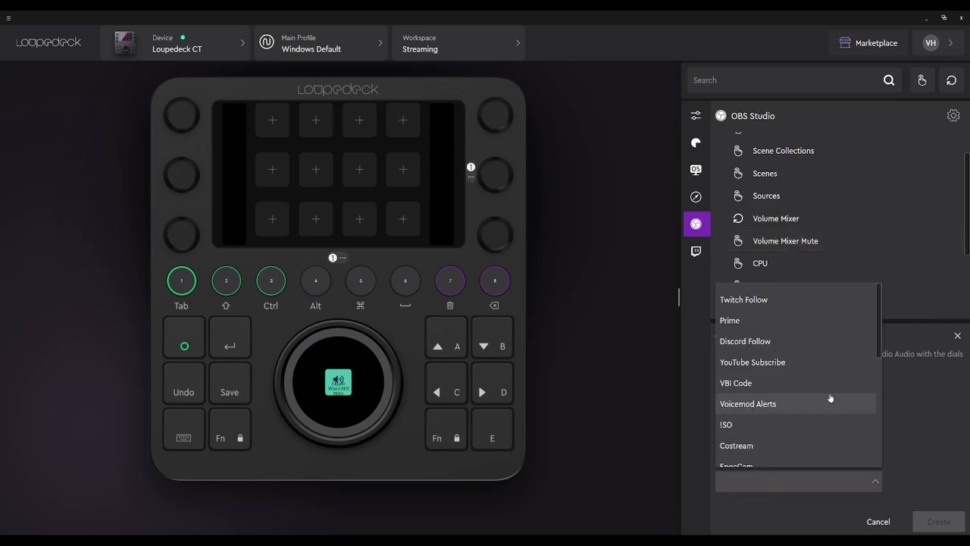
{"action": "scroll", "coordinate": [791, 426], "scroll_direction": "down", "scroll_amount": 4}
{"action": "scroll", "coordinate": [784, 369], "scroll_direction": "up", "scroll_amount": 2}
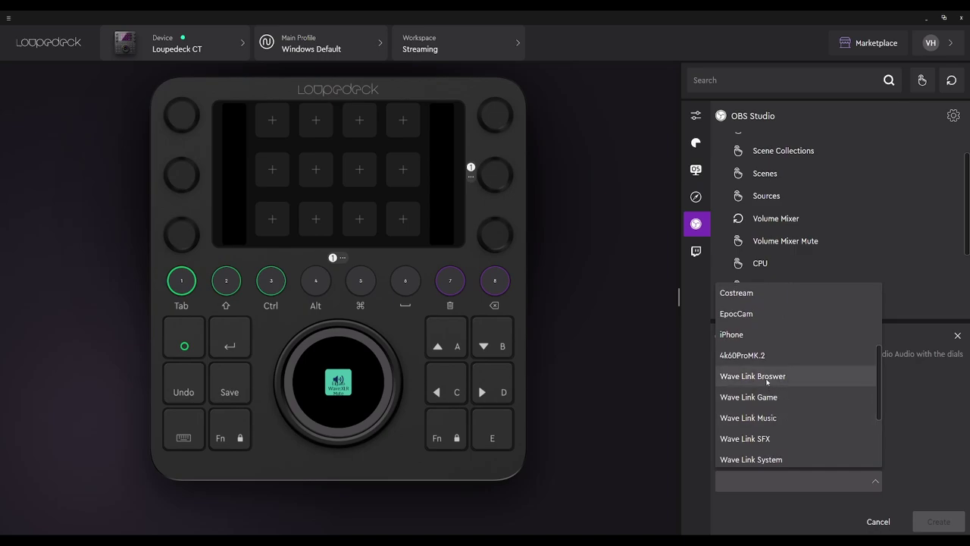
{"action": "left_click", "coordinate": [767, 379]}
{"action": "left_click", "coordinate": [938, 522]}
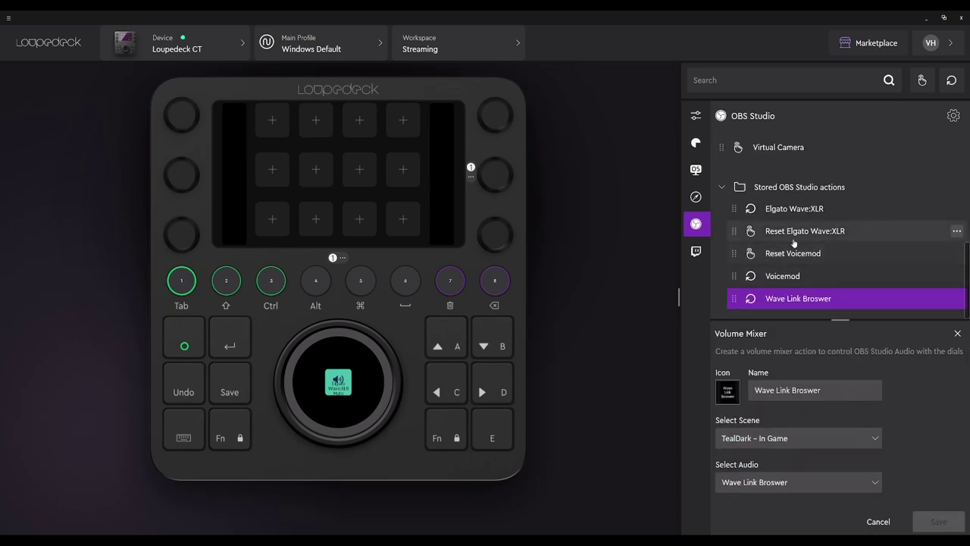
{"action": "left_click_drag", "start_coordinate": [789, 301], "coordinate": [182, 120]}
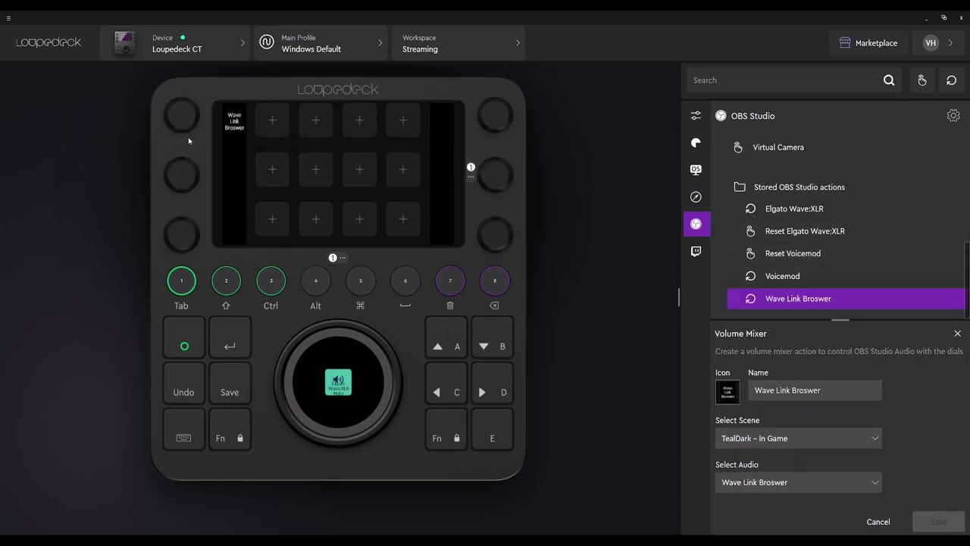
Step: Create a Volume Mixer Mute action for Wave Link Broswer in the TealDark – In Game scene and assign it to the upper-left dial's press
{"action": "left_click", "coordinate": [189, 132]}
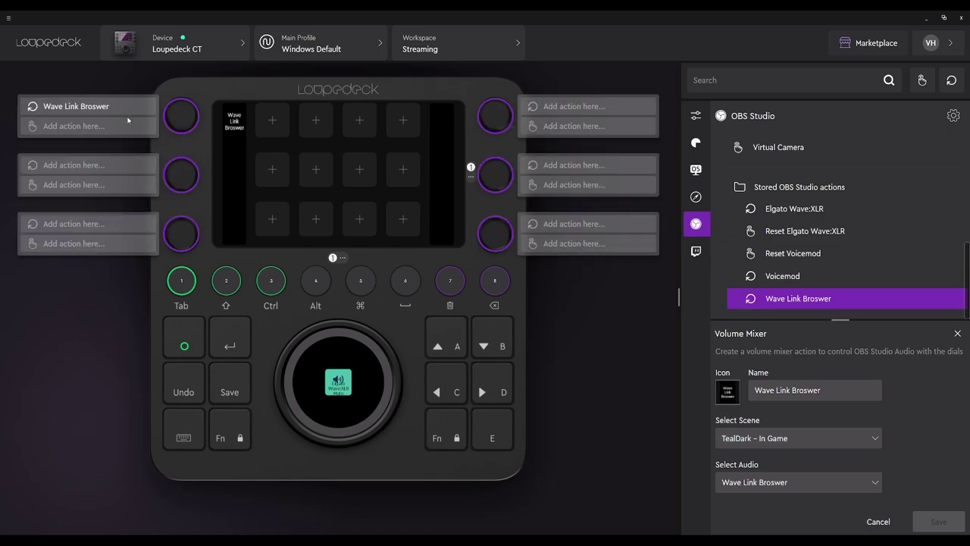
{"action": "scroll", "coordinate": [815, 273], "scroll_direction": "up", "scroll_amount": 5}
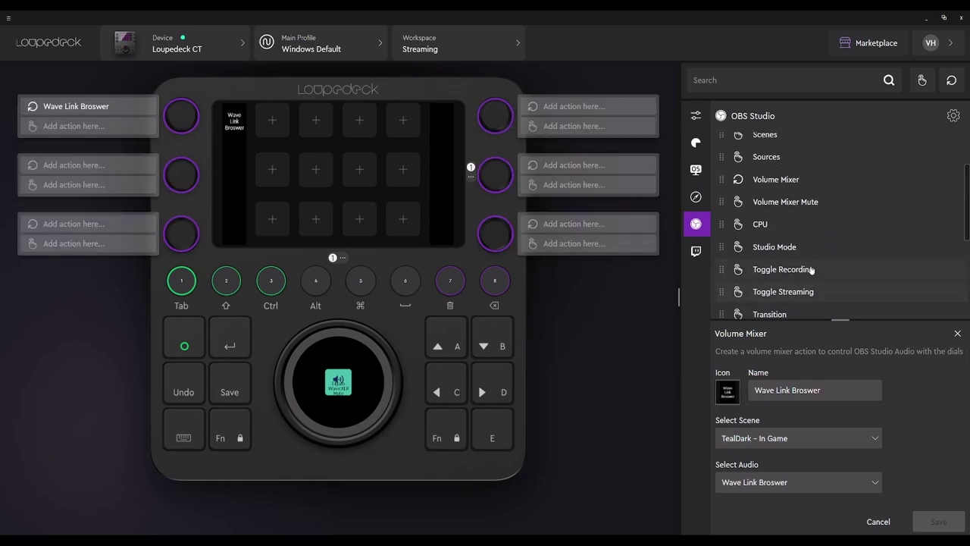
{"action": "scroll", "coordinate": [811, 269], "scroll_direction": "up", "scroll_amount": 3}
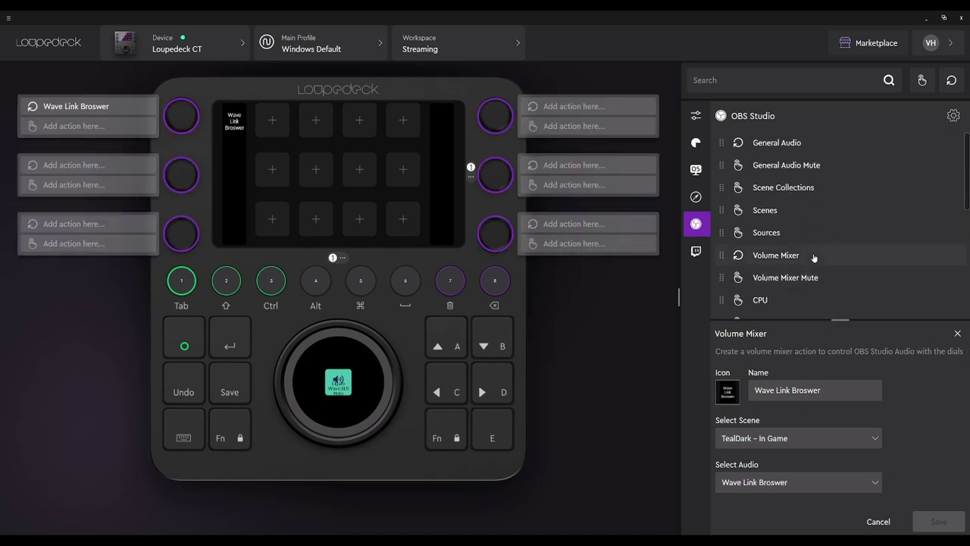
{"action": "left_click", "coordinate": [777, 278]}
{"action": "left_click", "coordinate": [877, 439]}
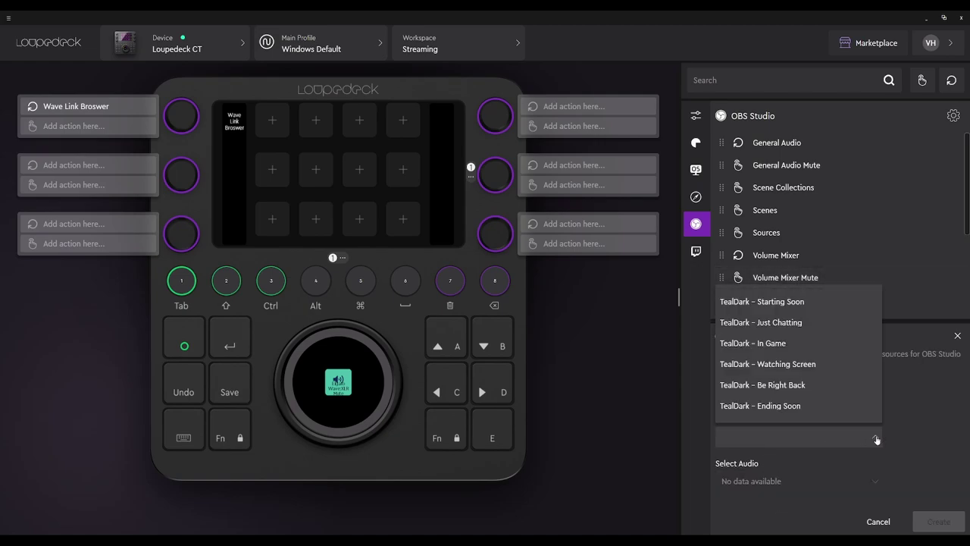
{"action": "left_click", "coordinate": [757, 341]}
{"action": "left_click", "coordinate": [831, 482]}
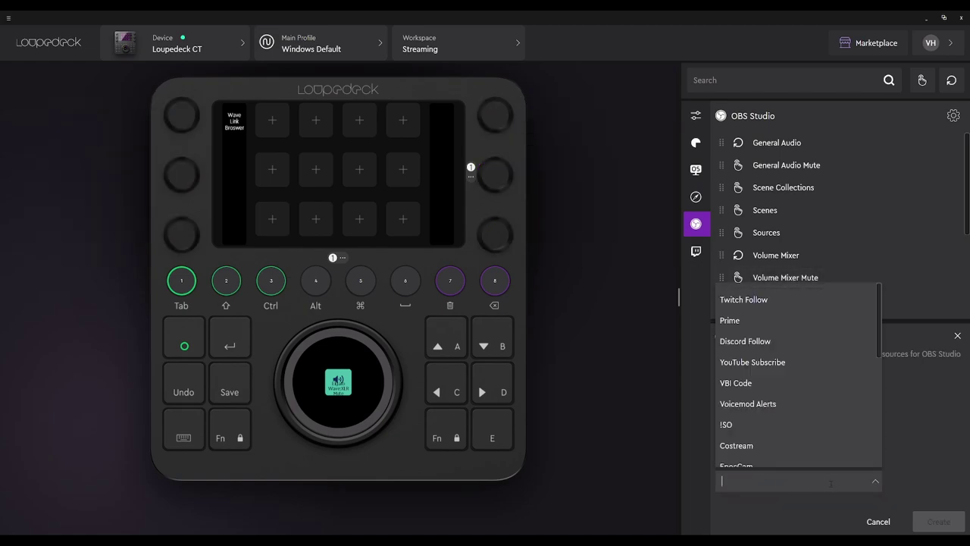
{"action": "scroll", "coordinate": [791, 321], "scroll_direction": "down", "scroll_amount": 5}
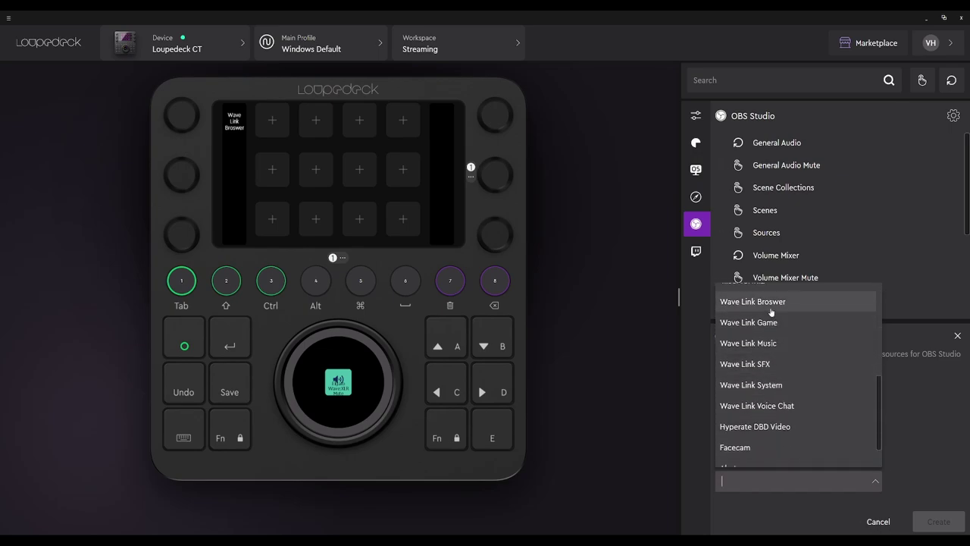
{"action": "left_click", "coordinate": [771, 302]}
{"action": "left_click", "coordinate": [938, 521]}
{"action": "scroll", "coordinate": [801, 280], "scroll_direction": "down", "scroll_amount": 5}
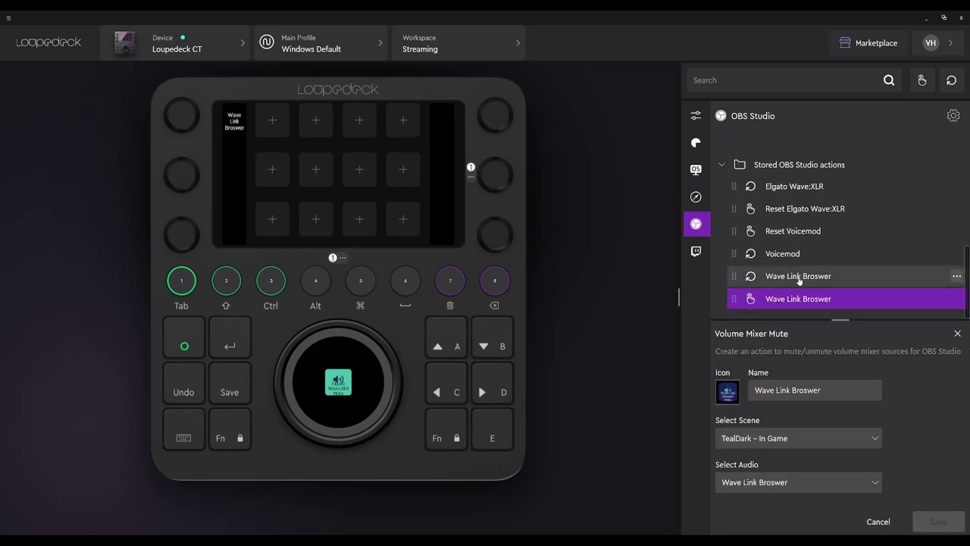
{"action": "left_click_drag", "start_coordinate": [785, 300], "coordinate": [191, 122]}
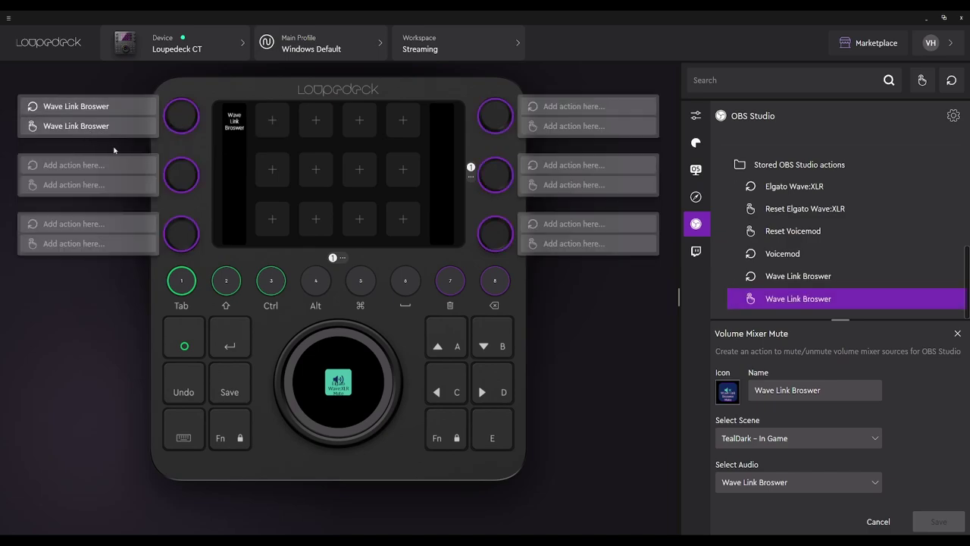
Step: Create a Volume Mixer action for Wave Link Game in the TealDark – In Game scene, keeping its default name
{"action": "scroll", "coordinate": [796, 258], "scroll_direction": "up", "scroll_amount": 5}
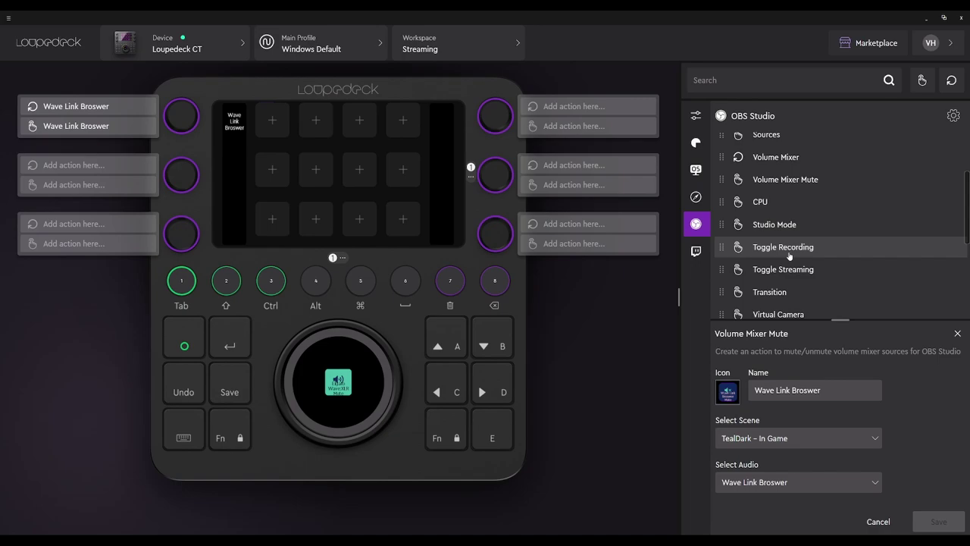
{"action": "scroll", "coordinate": [780, 224], "scroll_direction": "up", "scroll_amount": 1}
{"action": "left_click", "coordinate": [781, 195]}
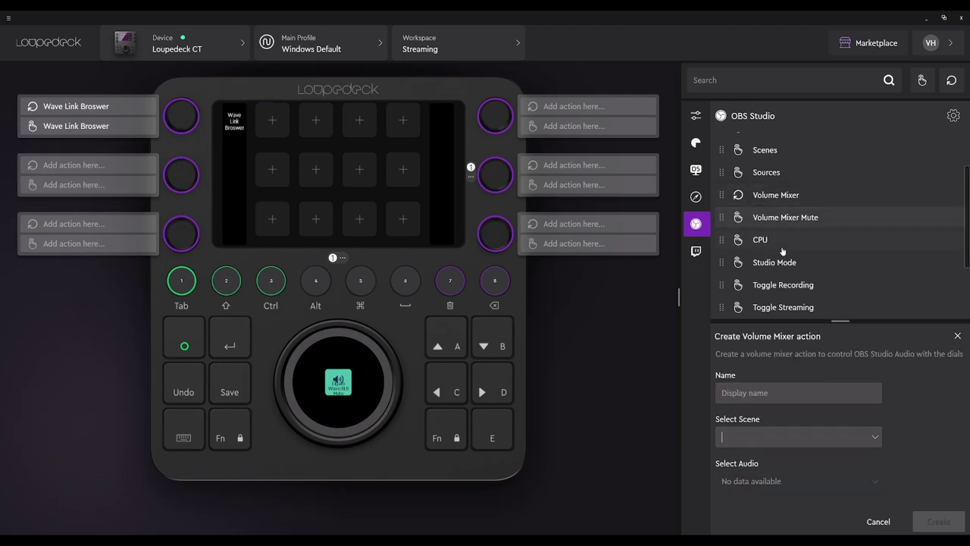
{"action": "left_click", "coordinate": [876, 438]}
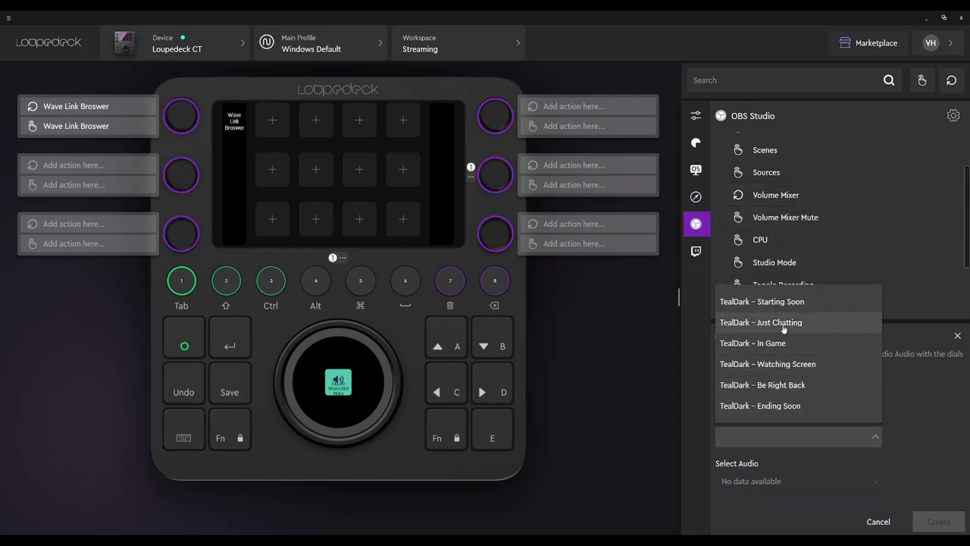
{"action": "left_click", "coordinate": [776, 345]}
{"action": "left_click", "coordinate": [780, 480]}
{"action": "scroll", "coordinate": [780, 413], "scroll_direction": "down", "scroll_amount": 5}
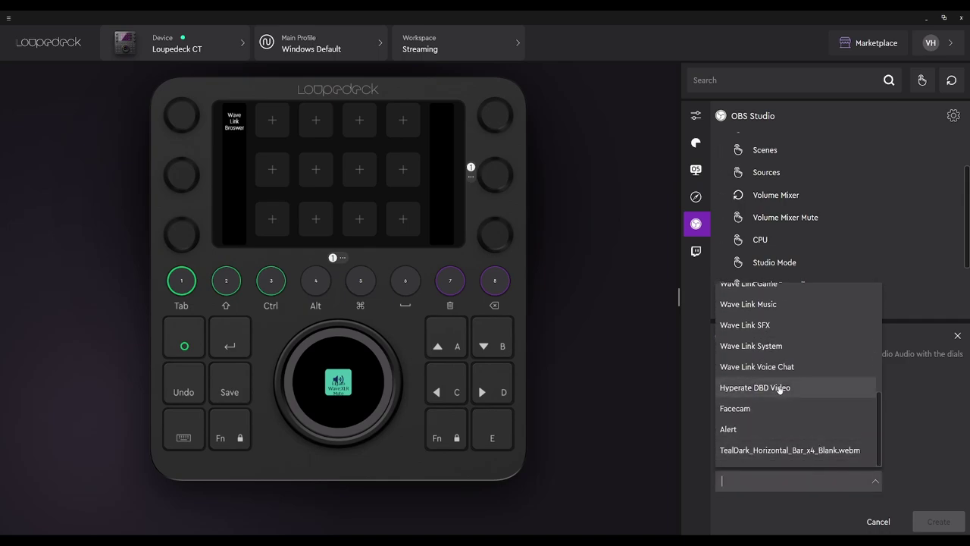
{"action": "scroll", "coordinate": [792, 385], "scroll_direction": "up", "scroll_amount": 2}
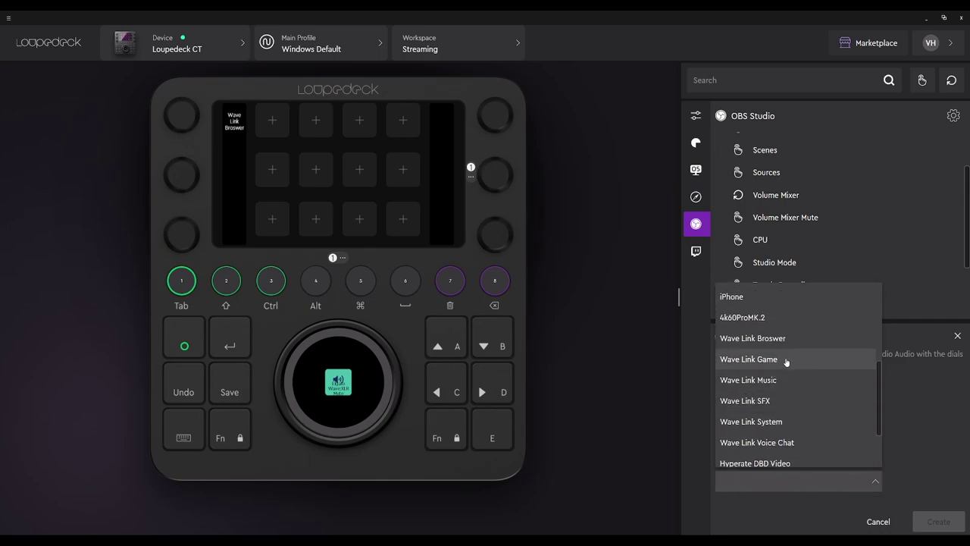
{"action": "left_click", "coordinate": [786, 362]}
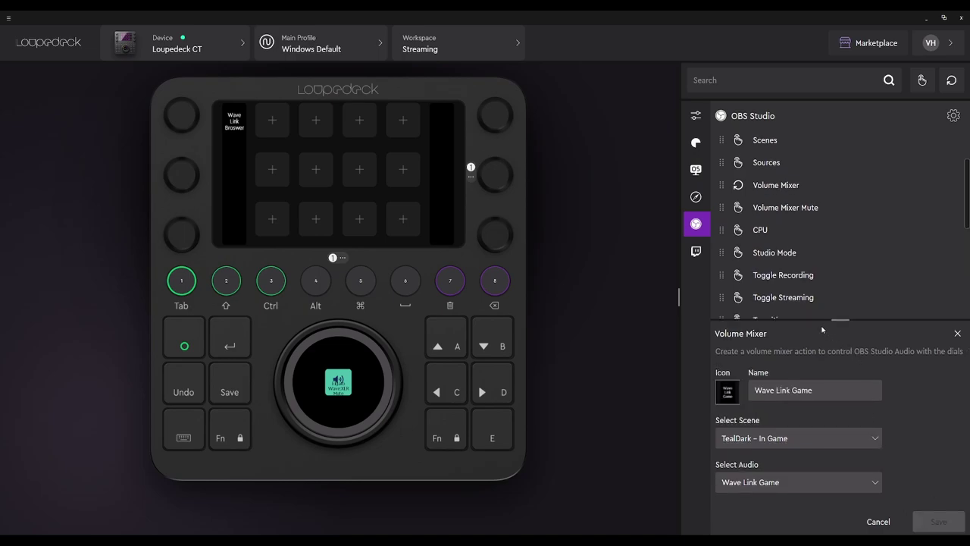
Step: Create a Volume Mixer Mute action for Wave Link Game in the TealDark – In Game scene
{"action": "scroll", "coordinate": [806, 271], "scroll_direction": "up", "scroll_amount": 3}
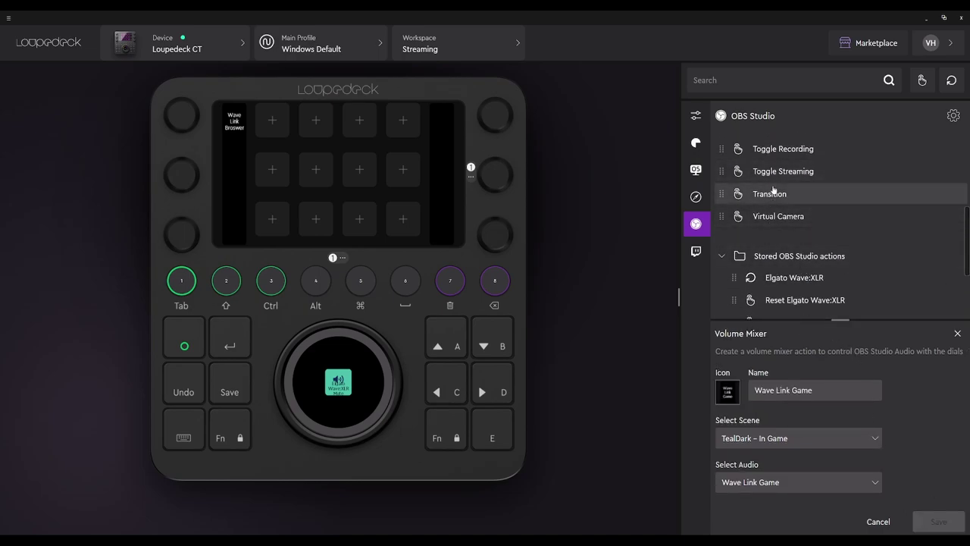
{"action": "scroll", "coordinate": [773, 190], "scroll_direction": "up", "scroll_amount": 5}
{"action": "left_click", "coordinate": [785, 195]}
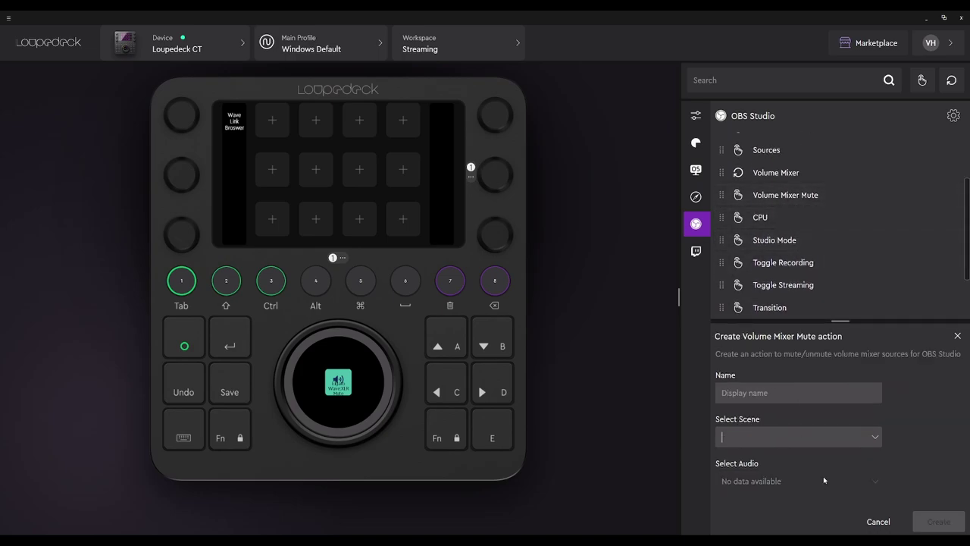
{"action": "left_click", "coordinate": [803, 436]}
{"action": "left_click", "coordinate": [795, 343]}
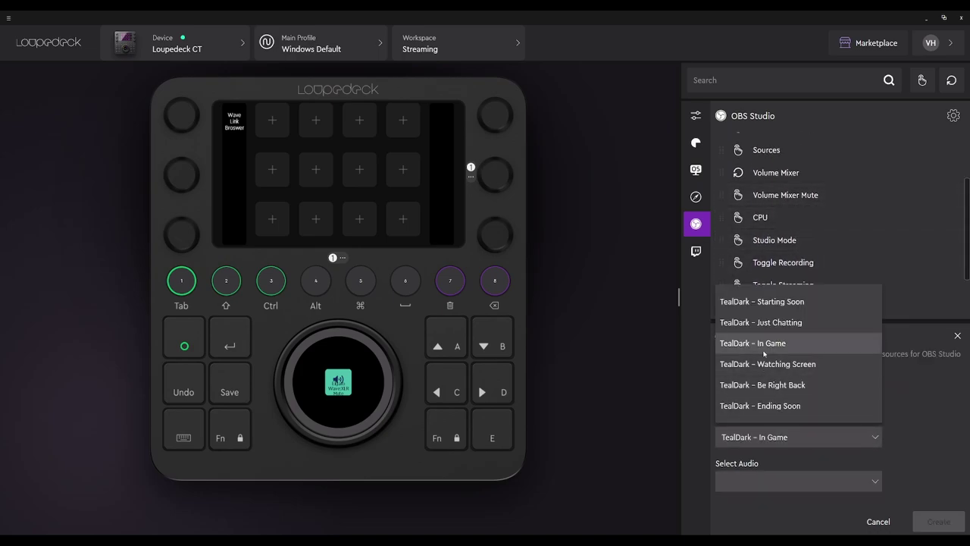
{"action": "left_click", "coordinate": [862, 482]}
{"action": "scroll", "coordinate": [795, 461], "scroll_direction": "down", "scroll_amount": 8}
{"action": "scroll", "coordinate": [782, 366], "scroll_direction": "up", "scroll_amount": 3}
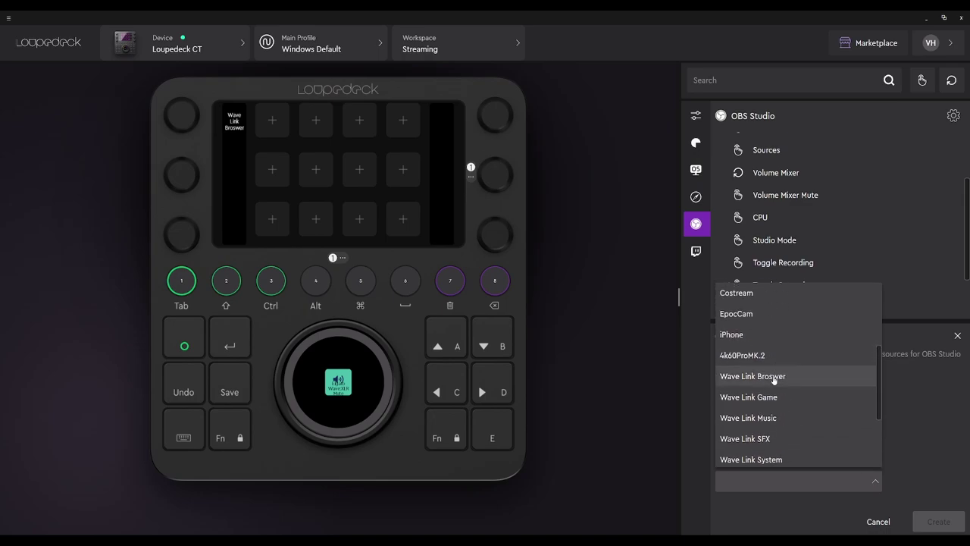
{"action": "left_click", "coordinate": [751, 396]}
Step: Assign the Wave Link Game volume action to the device's middle-left dial rotation and its mute action to that dial's press
{"action": "scroll", "coordinate": [780, 290], "scroll_direction": "down", "scroll_amount": 3}
{"action": "scroll", "coordinate": [780, 289], "scroll_direction": "down", "scroll_amount": 3}
{"action": "left_click_drag", "start_coordinate": [788, 277], "coordinate": [158, 171]}
{"action": "left_click_drag", "start_coordinate": [784, 294], "coordinate": [183, 171]}
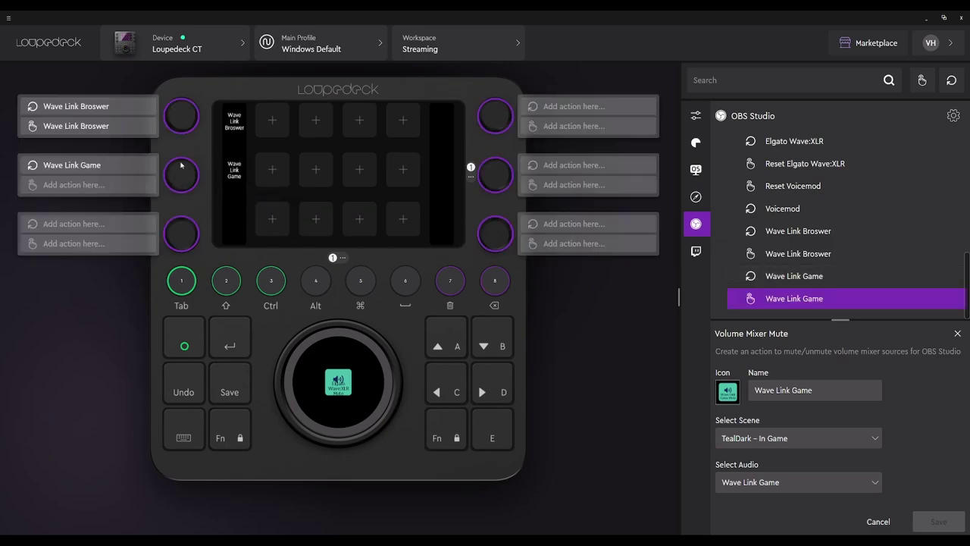
{"action": "left_click_drag", "start_coordinate": [794, 300], "coordinate": [63, 194]}
Step: Create a Volume Mixer Mute action for Wave Link Music in the TealDark – In Game scene
{"action": "scroll", "coordinate": [781, 254], "scroll_direction": "up", "scroll_amount": 5}
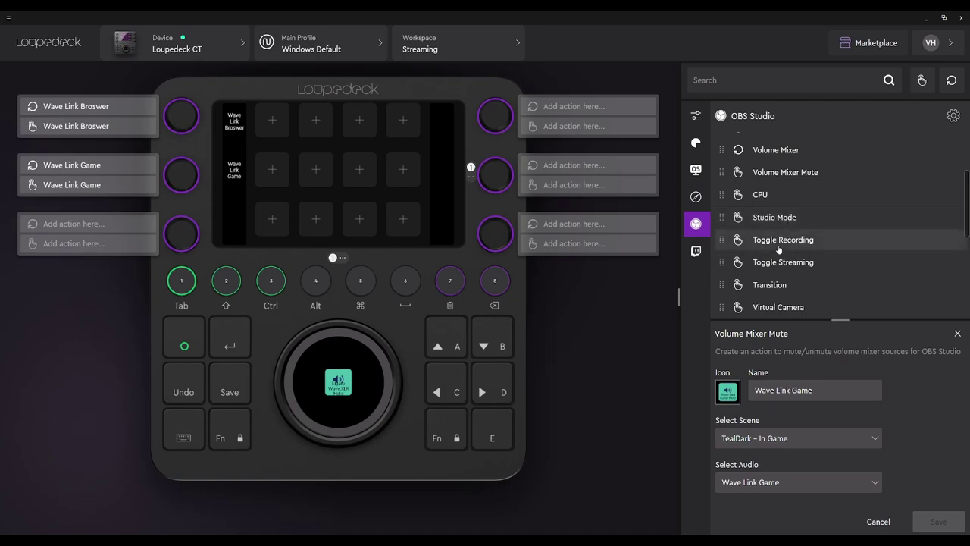
{"action": "left_click", "coordinate": [772, 179]}
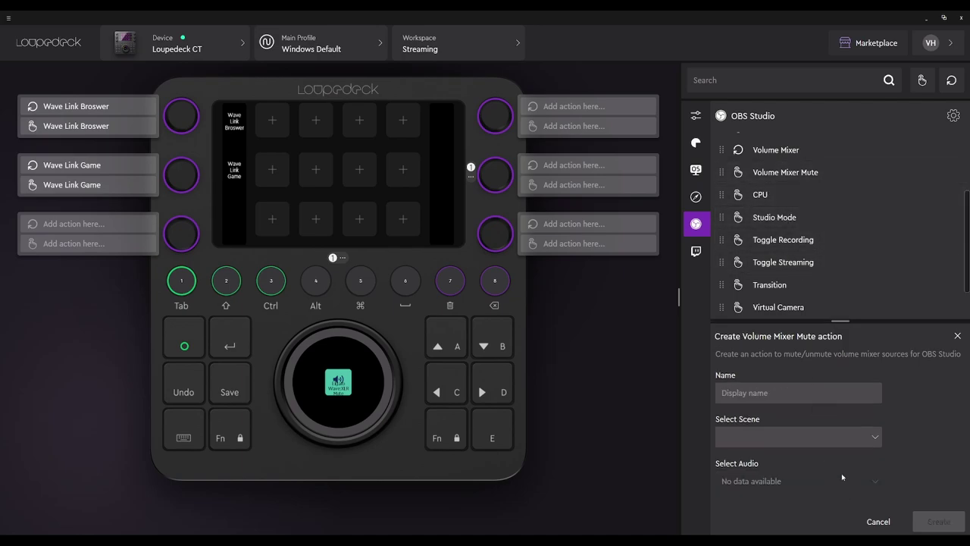
{"action": "left_click", "coordinate": [796, 436]}
{"action": "left_click", "coordinate": [769, 343]}
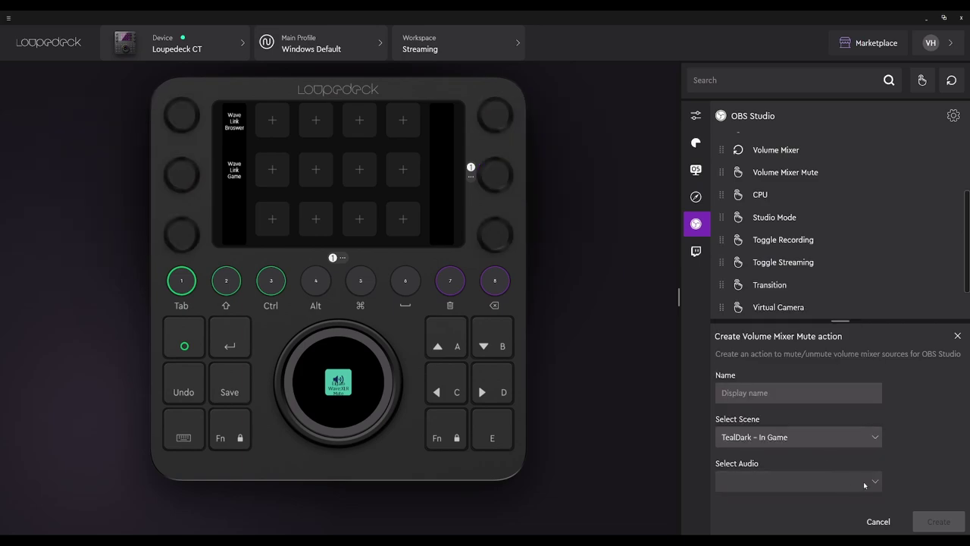
{"action": "left_click", "coordinate": [796, 481]}
{"action": "scroll", "coordinate": [795, 402], "scroll_direction": "down", "scroll_amount": 5}
{"action": "left_click", "coordinate": [752, 342]}
Step: Create a Volume Mixer action for Wave Link Music in the TealDark – In Game scene, keeping its default name
{"action": "scroll", "coordinate": [746, 273], "scroll_direction": "down", "scroll_amount": 5}
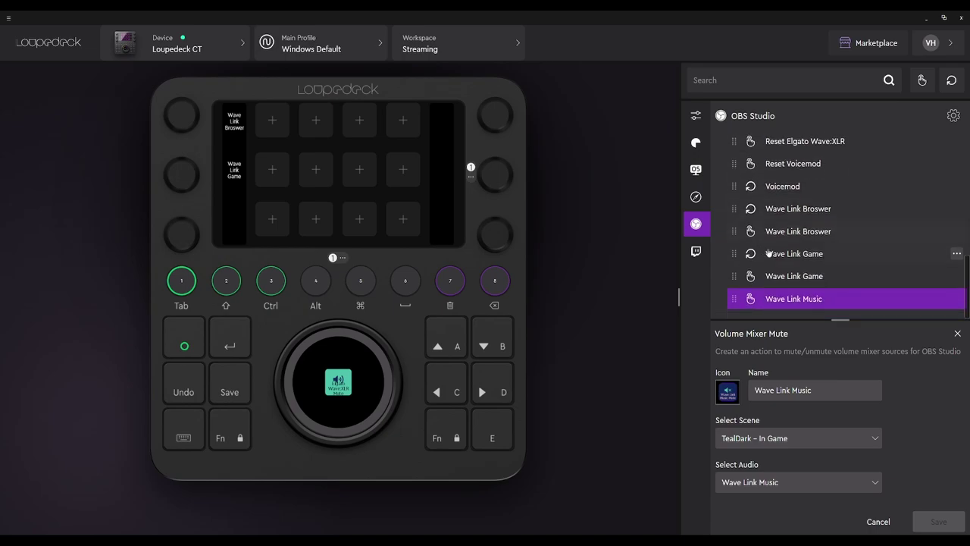
{"action": "scroll", "coordinate": [751, 255], "scroll_direction": "up", "scroll_amount": 3}
{"action": "scroll", "coordinate": [738, 255], "scroll_direction": "up", "scroll_amount": 5}
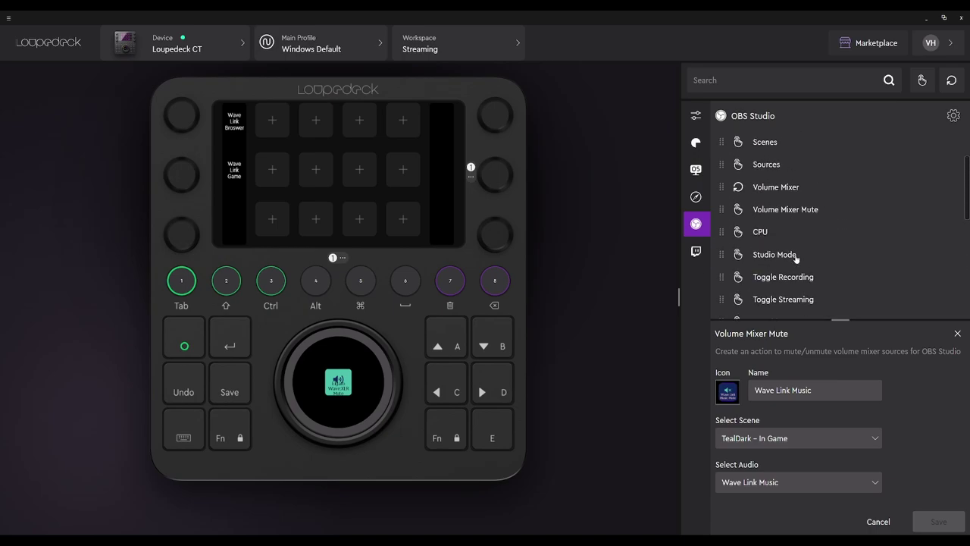
{"action": "left_click", "coordinate": [737, 203]}
{"action": "left_click", "coordinate": [839, 439]}
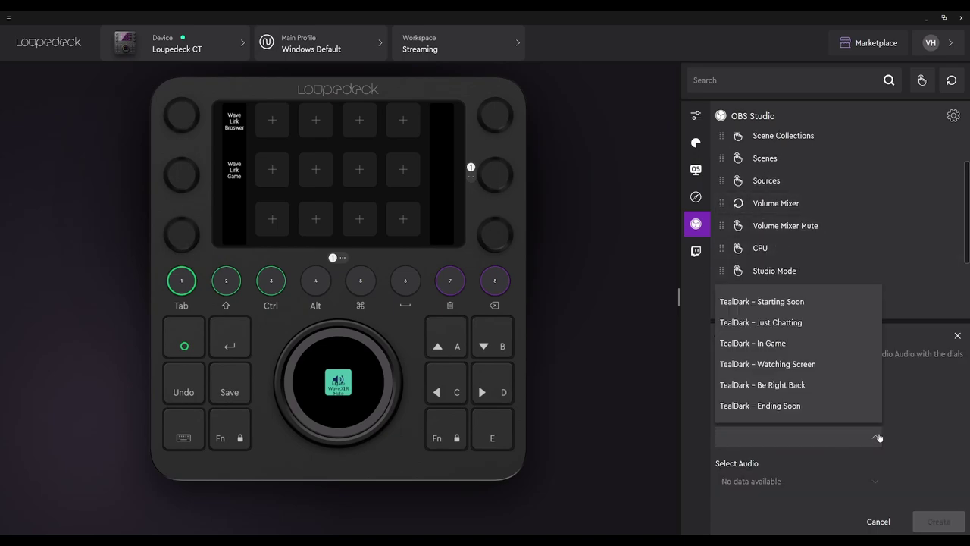
{"action": "left_click", "coordinate": [781, 342]}
{"action": "left_click", "coordinate": [876, 490]}
{"action": "scroll", "coordinate": [768, 399], "scroll_direction": "down", "scroll_amount": 4}
{"action": "scroll", "coordinate": [772, 456], "scroll_direction": "down", "scroll_amount": 1}
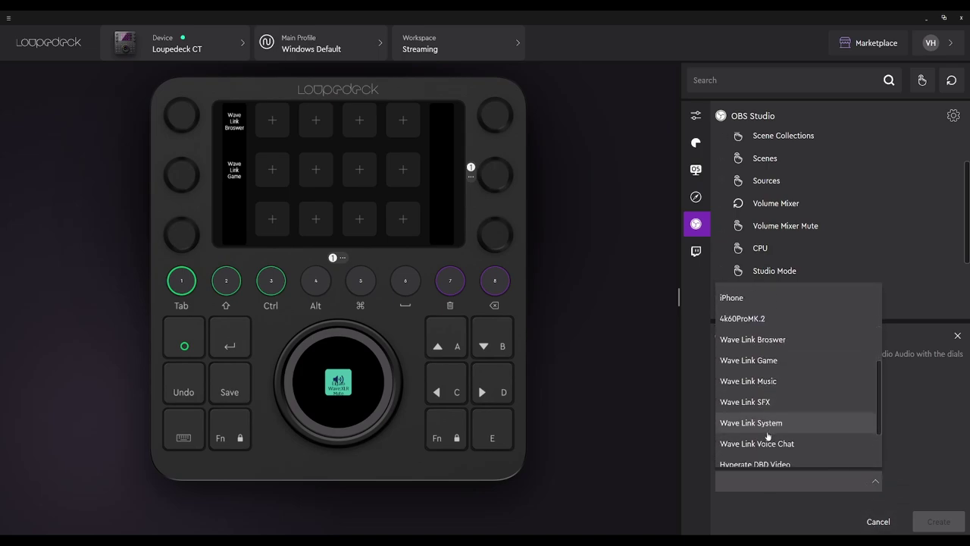
{"action": "left_click", "coordinate": [788, 379]}
Step: Assign the Wave Link Music volume action to the device's lower-left dial rotation and its mute action to that dial's press
{"action": "scroll", "coordinate": [758, 303], "scroll_direction": "down", "scroll_amount": 5}
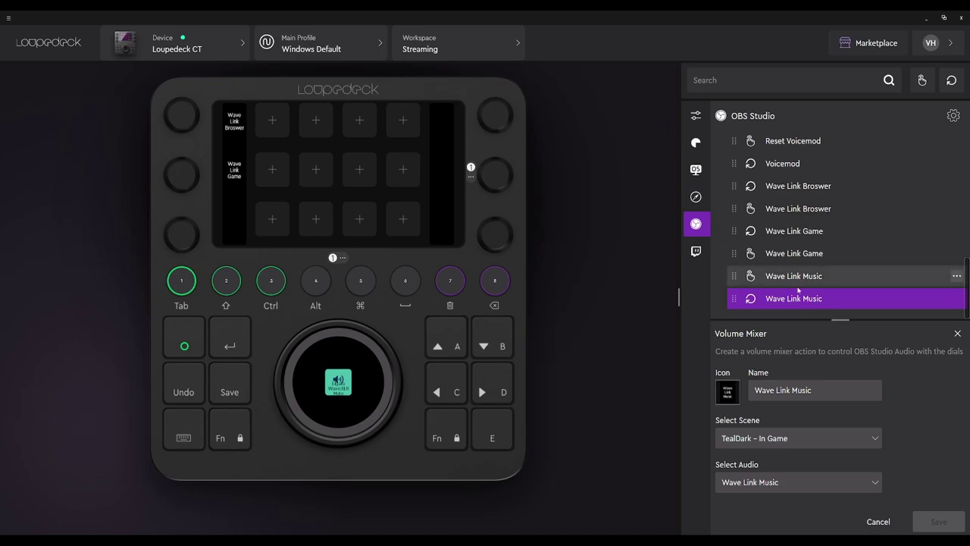
{"action": "left_click_drag", "start_coordinate": [841, 300], "coordinate": [182, 235]}
{"action": "left_click_drag", "start_coordinate": [758, 276], "coordinate": [188, 239]}
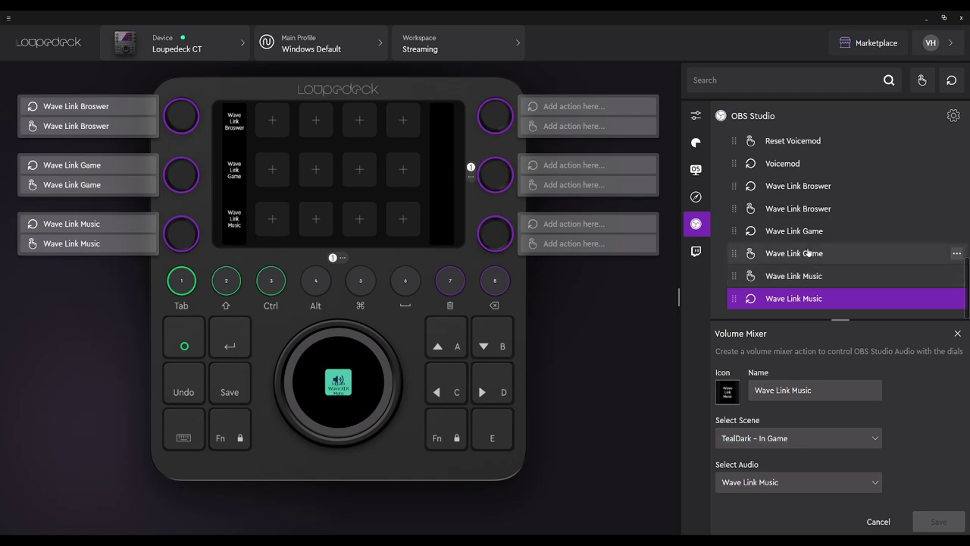
Step: Create a Volume Mixer action for Wave Link SFX in the TealDark – In Game scene, keeping its default name
{"action": "scroll", "coordinate": [826, 256], "scroll_direction": "up", "scroll_amount": 5}
{"action": "scroll", "coordinate": [818, 260], "scroll_direction": "up", "scroll_amount": 2}
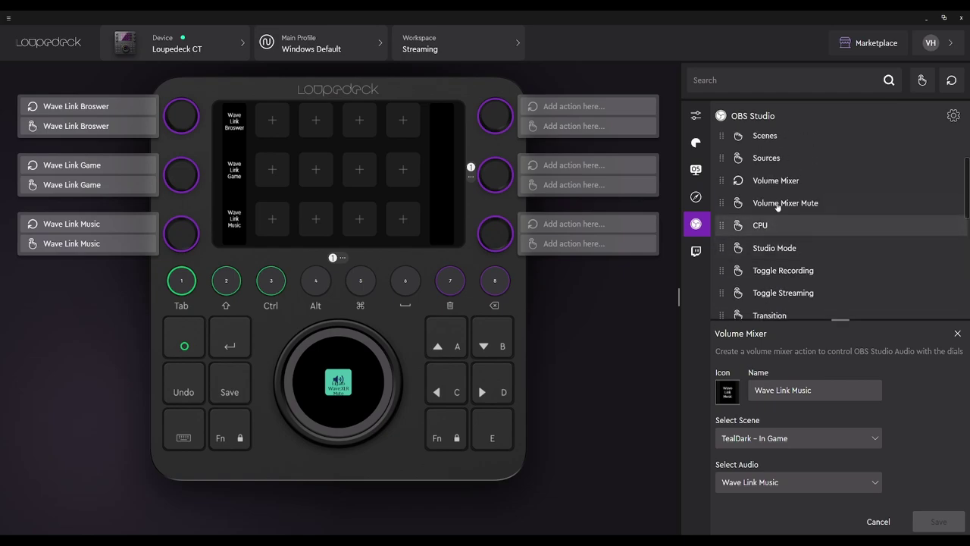
{"action": "left_click", "coordinate": [781, 180]}
{"action": "scroll", "coordinate": [799, 244], "scroll_direction": "down", "scroll_amount": 2}
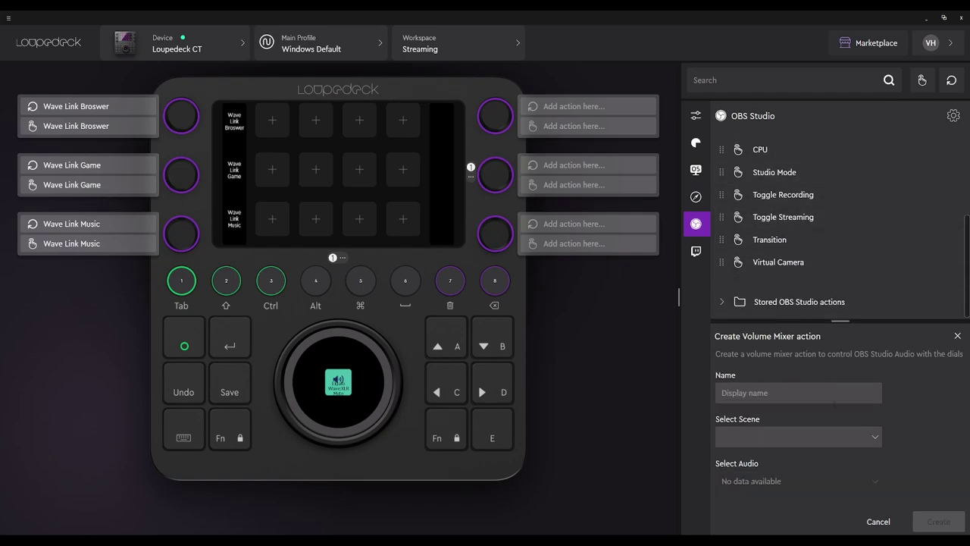
{"action": "left_click", "coordinate": [815, 438]}
{"action": "left_click", "coordinate": [757, 342]}
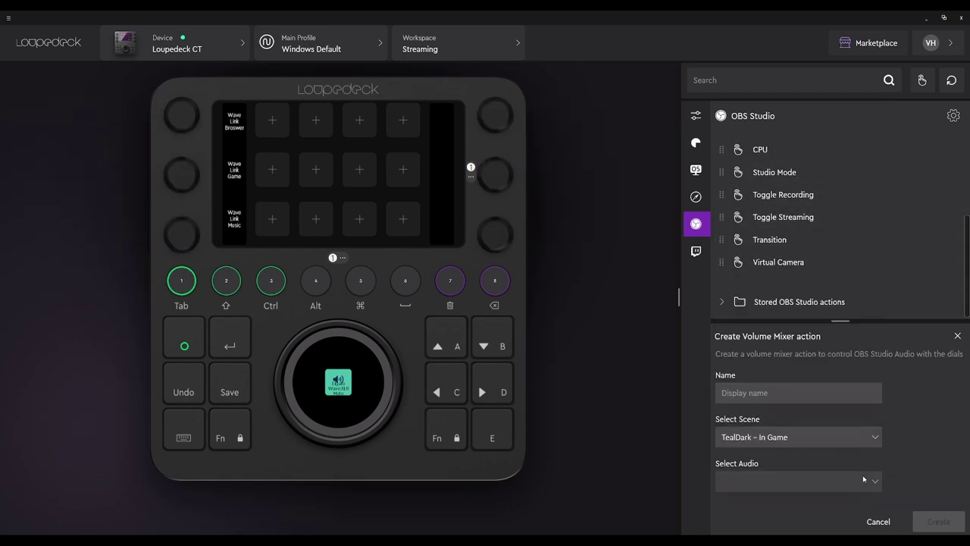
{"action": "left_click", "coordinate": [803, 481]}
{"action": "scroll", "coordinate": [814, 386], "scroll_direction": "down", "scroll_amount": 4}
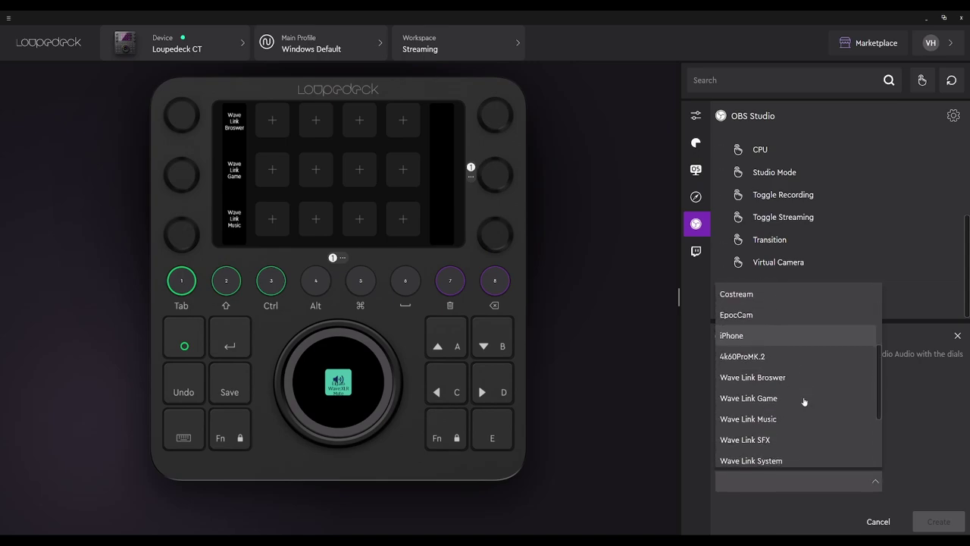
{"action": "left_click", "coordinate": [773, 440]}
Step: Create a Volume Mixer Mute action for Wave Link SFX in the TealDark – In Game scene, keeping its default name
{"action": "scroll", "coordinate": [811, 253], "scroll_direction": "down", "scroll_amount": 3}
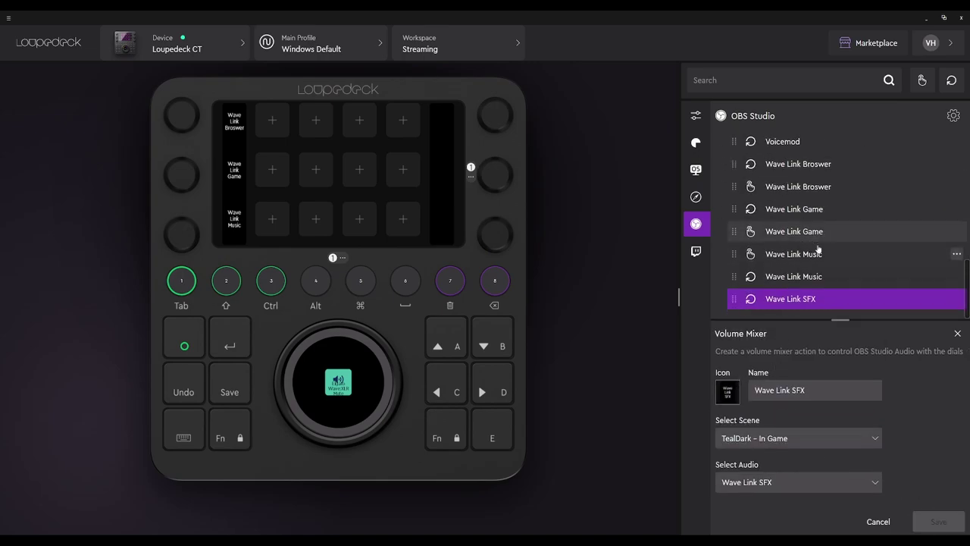
{"action": "scroll", "coordinate": [801, 260], "scroll_direction": "up", "scroll_amount": 6}
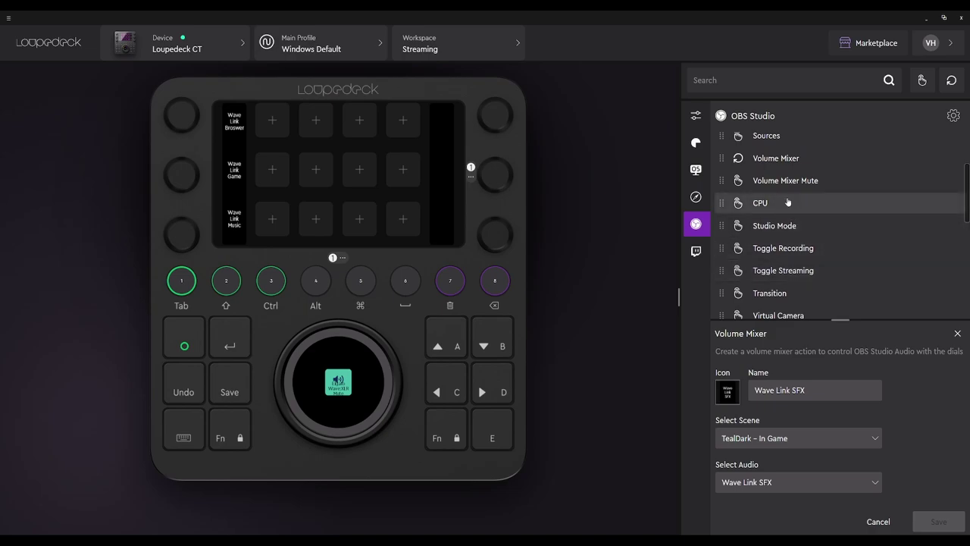
{"action": "left_click", "coordinate": [779, 180]}
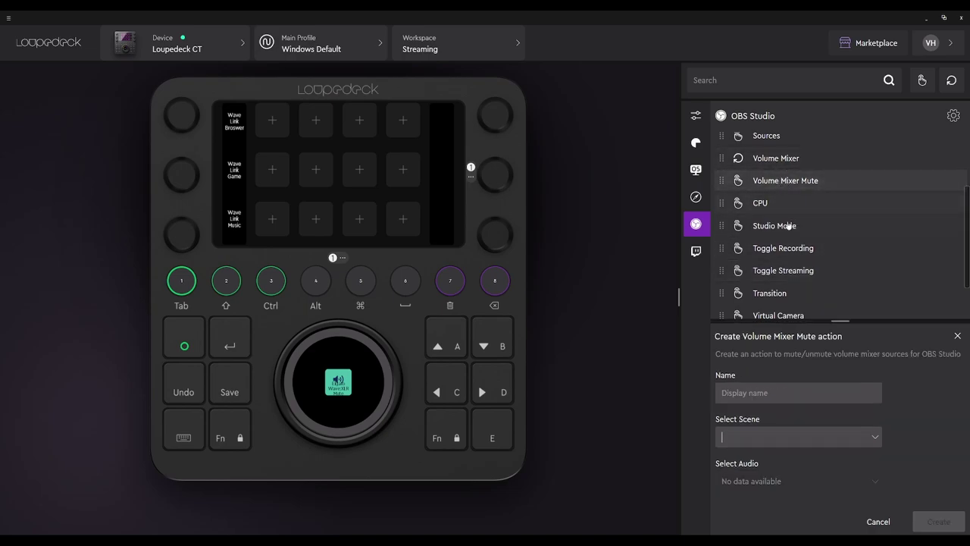
{"action": "left_click", "coordinate": [868, 438]}
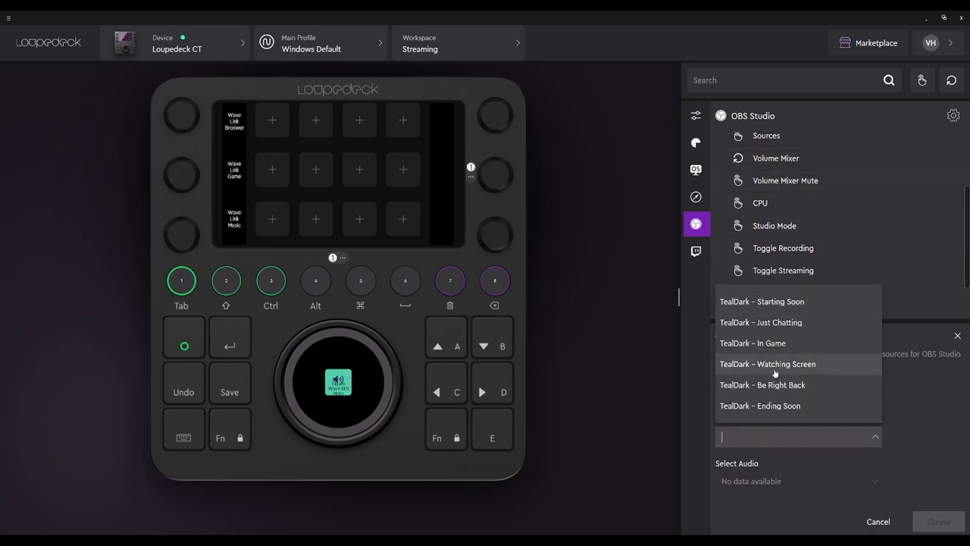
{"action": "left_click", "coordinate": [774, 342]}
{"action": "left_click", "coordinate": [800, 481]}
{"action": "scroll", "coordinate": [800, 417], "scroll_direction": "down", "scroll_amount": 5}
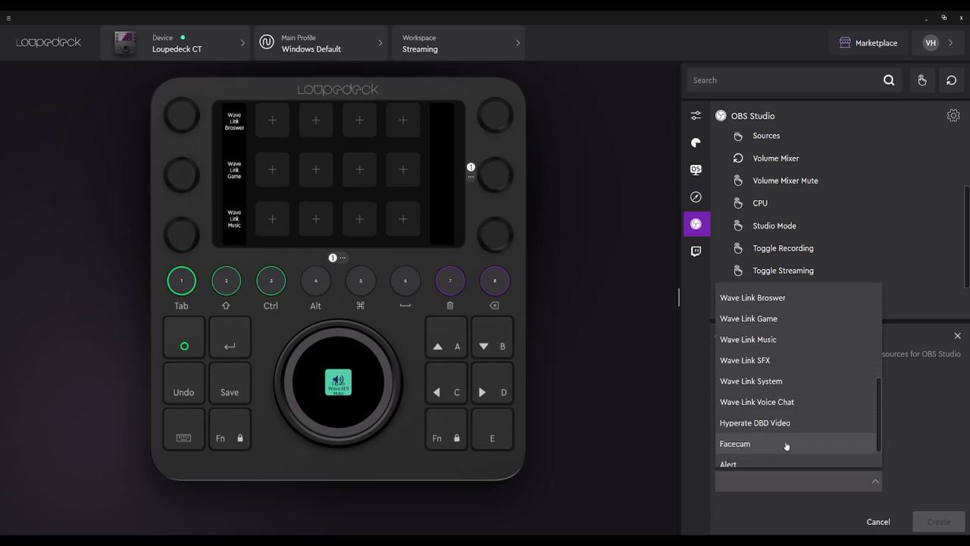
{"action": "left_click", "coordinate": [761, 327]}
{"action": "left_click", "coordinate": [933, 528]}
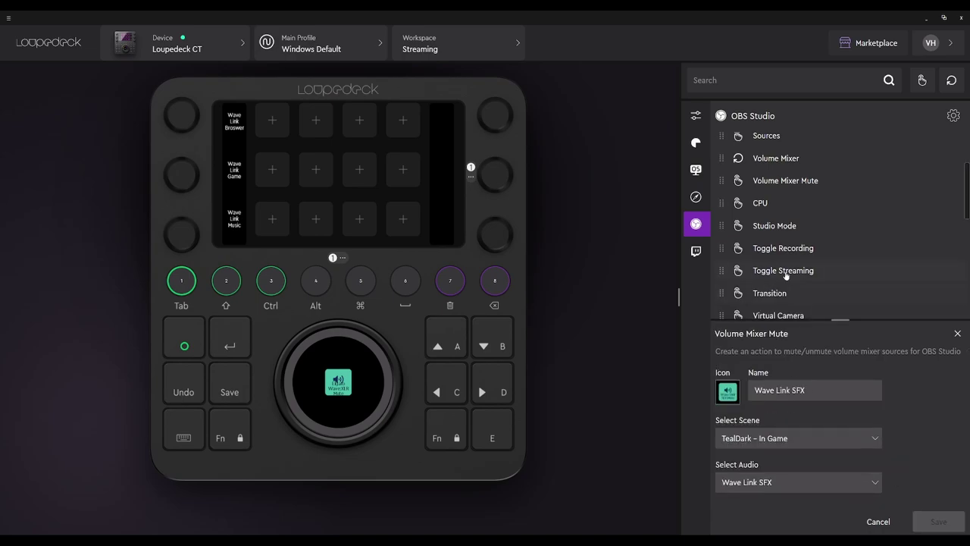
Step: Assign the Wave Link SFX volume action to the device's upper-right dial rotation and its mute action to that dial's press
{"action": "scroll", "coordinate": [796, 265], "scroll_direction": "down", "scroll_amount": 5}
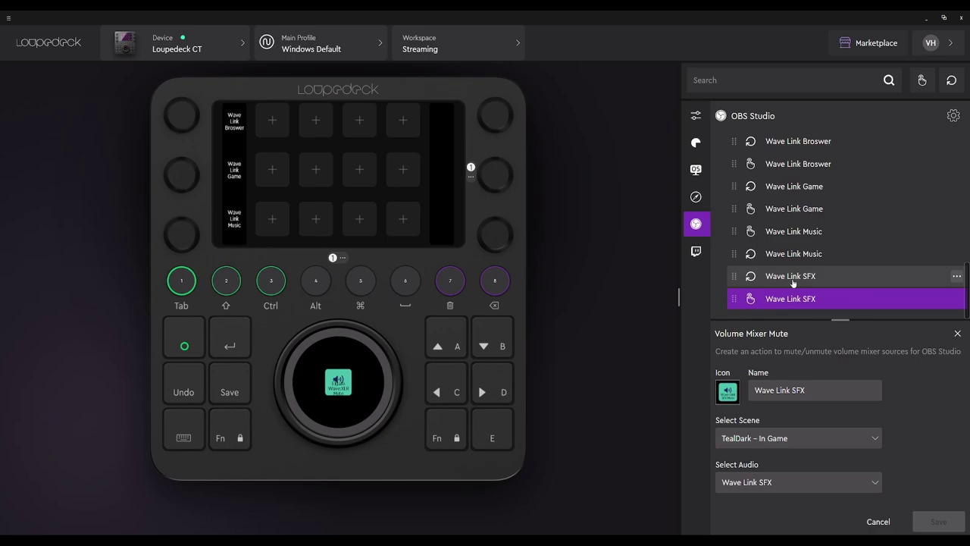
{"action": "left_click_drag", "start_coordinate": [802, 282], "coordinate": [442, 120]}
{"action": "left_click_drag", "start_coordinate": [794, 300], "coordinate": [487, 118]}
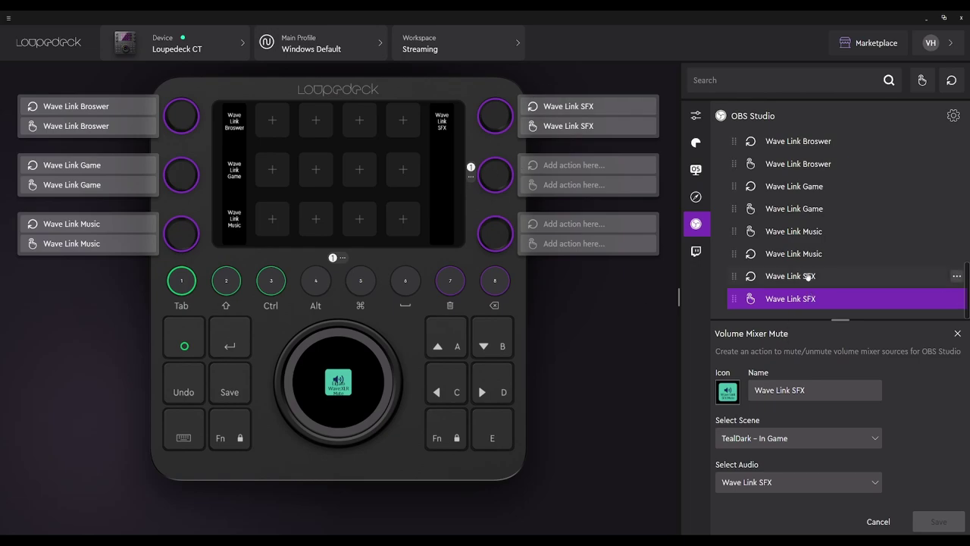
Step: Create a Volume Mixer action for Wave Link System in the TealDark – In Game scene, keeping its default name
{"action": "scroll", "coordinate": [780, 227], "scroll_direction": "up", "scroll_amount": 8}
{"action": "scroll", "coordinate": [773, 203], "scroll_direction": "up", "scroll_amount": 2}
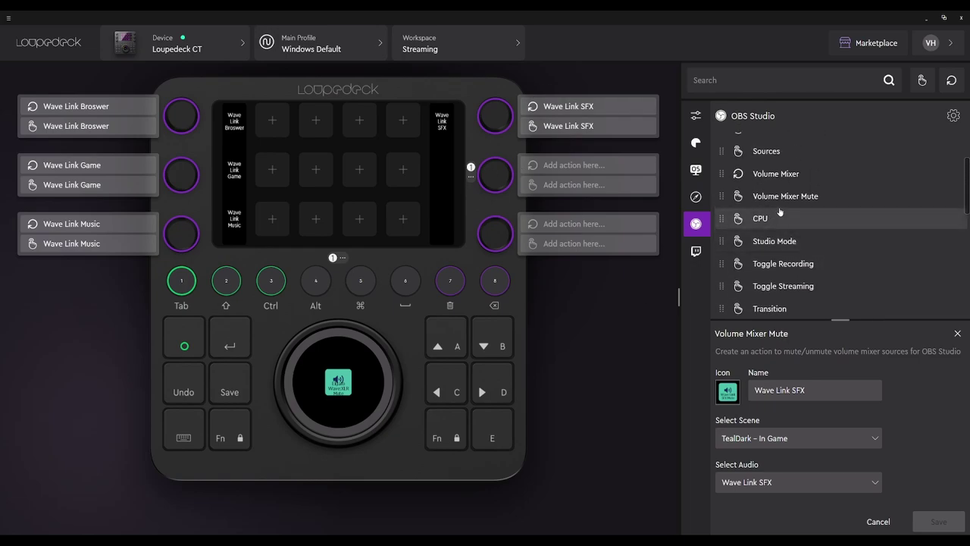
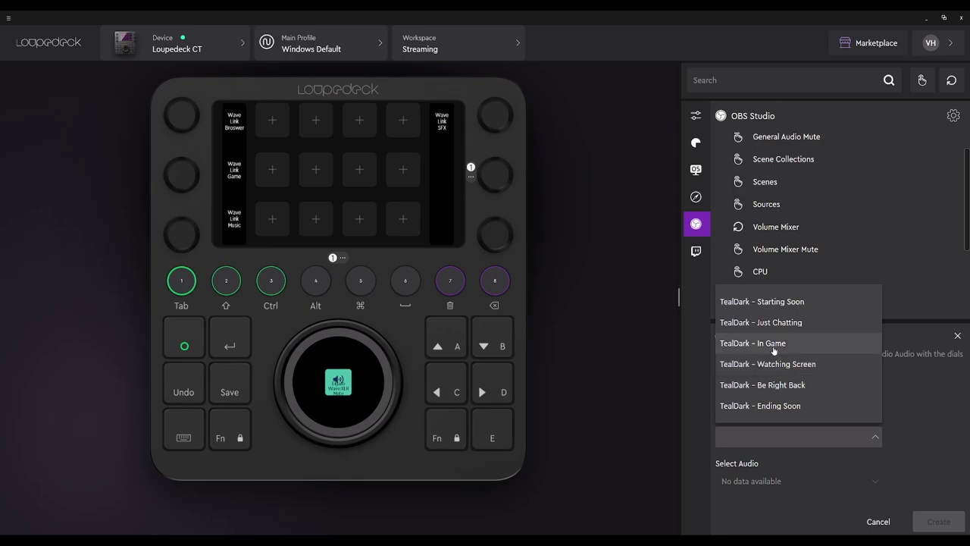
{"action": "left_click", "coordinate": [795, 342]}
{"action": "left_click", "coordinate": [875, 482]}
{"action": "scroll", "coordinate": [804, 425], "scroll_direction": "down", "scroll_amount": 5}
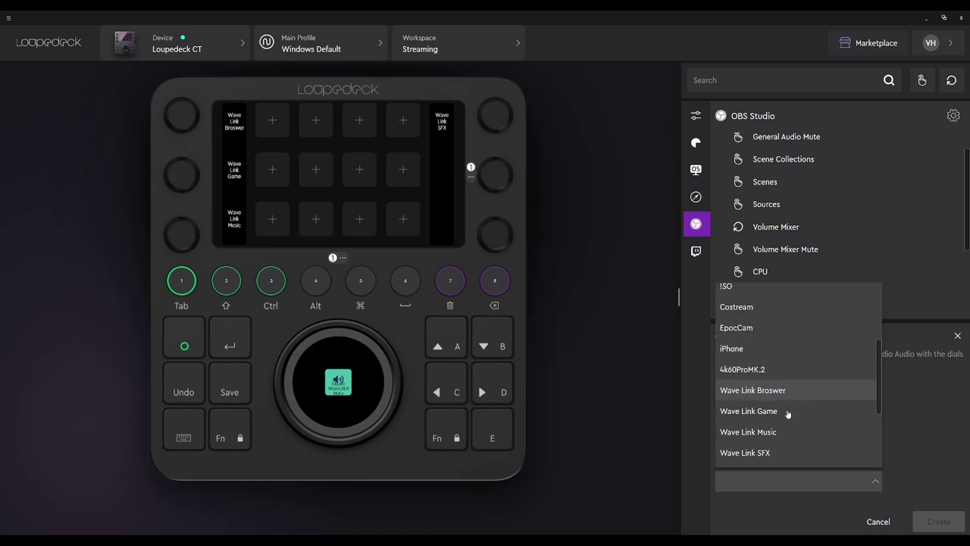
{"action": "left_click", "coordinate": [788, 346]}
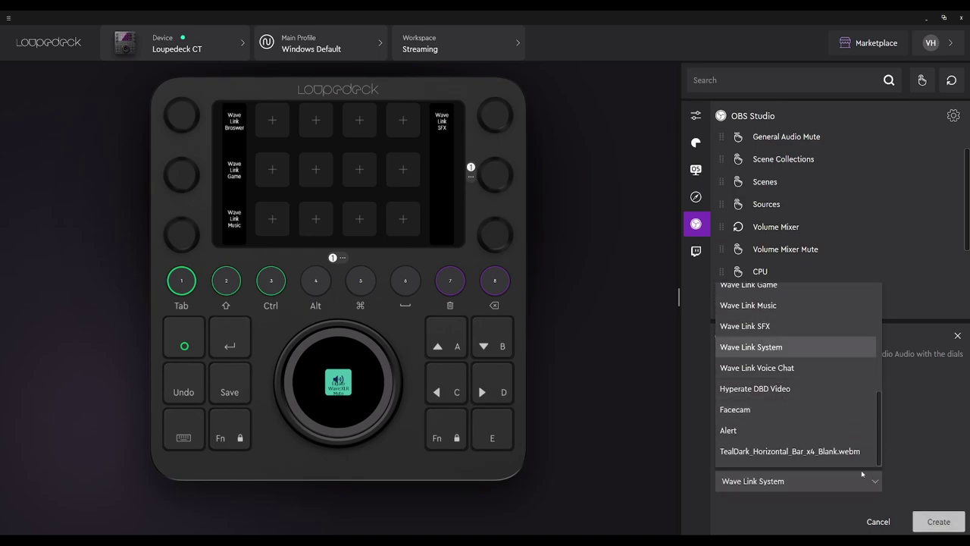
{"action": "left_click", "coordinate": [938, 521]}
Step: Assign the Wave Link System mute action to the device's middle-right dial press and its volume action to that dial's rotation
{"action": "left_click_drag", "start_coordinate": [796, 294], "coordinate": [478, 179]}
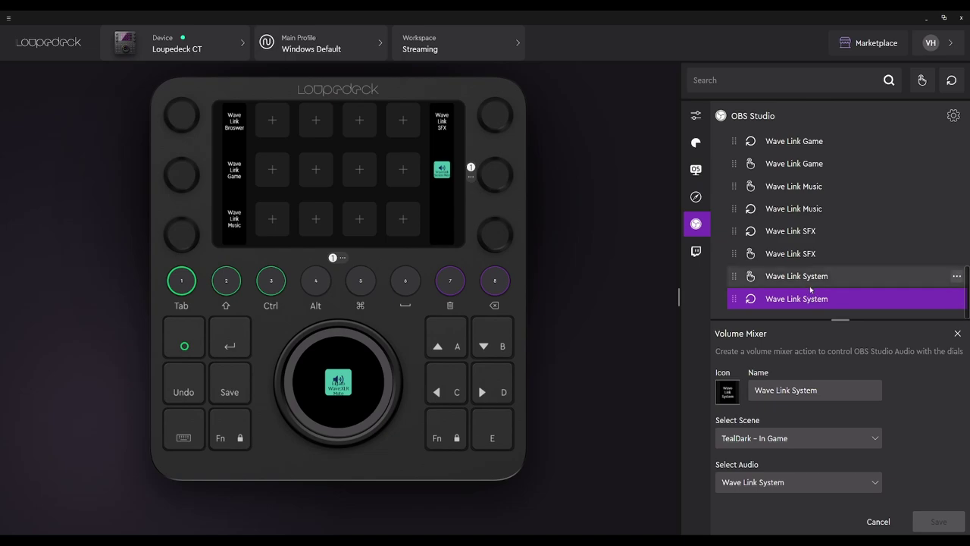
{"action": "left_click_drag", "start_coordinate": [793, 277], "coordinate": [494, 181]}
{"action": "left_click_drag", "start_coordinate": [773, 303], "coordinate": [490, 183]}
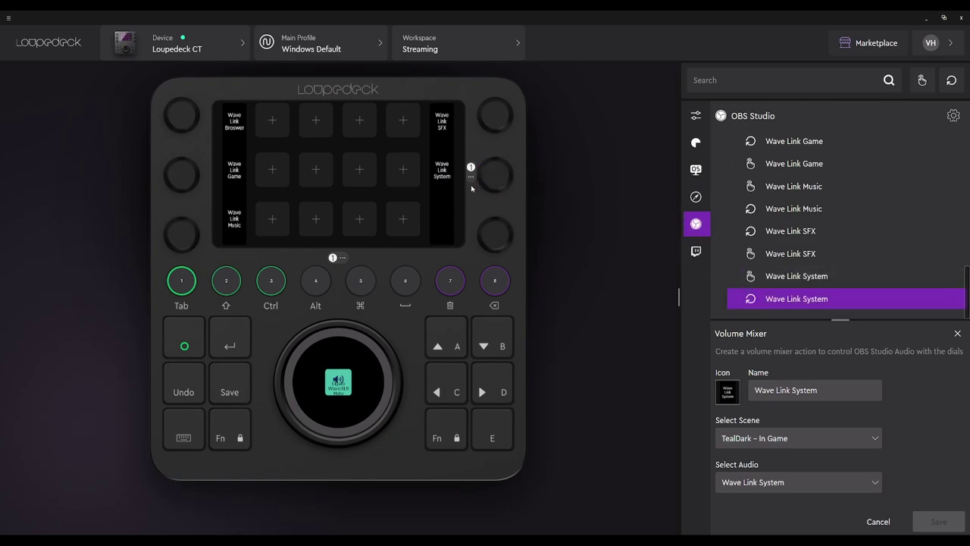
{"action": "mouse_move", "coordinate": [482, 183]}
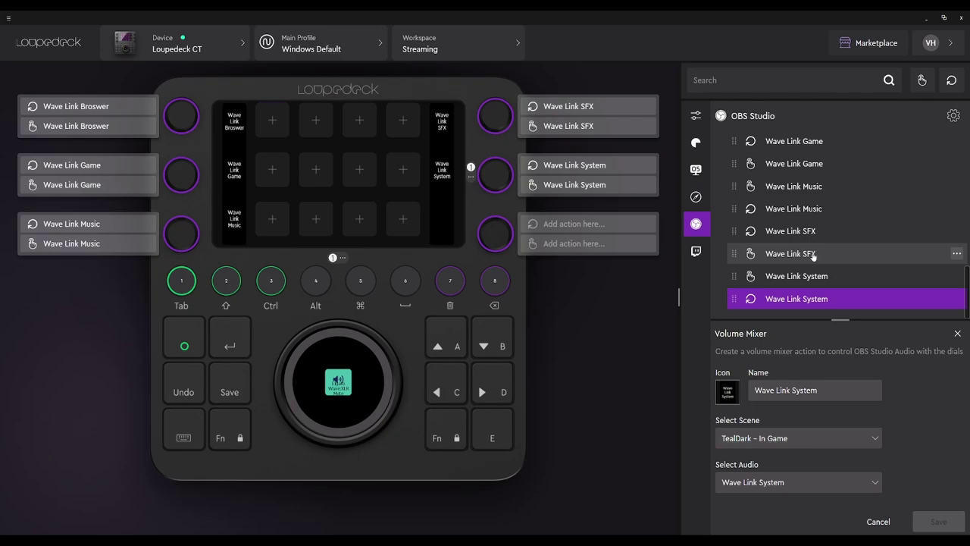
Step: Create a Volume Mixer action for Wave Link Voice Chat in the TealDark – In Game scene, keeping its default name
{"action": "scroll", "coordinate": [811, 256], "scroll_direction": "up", "scroll_amount": 3}
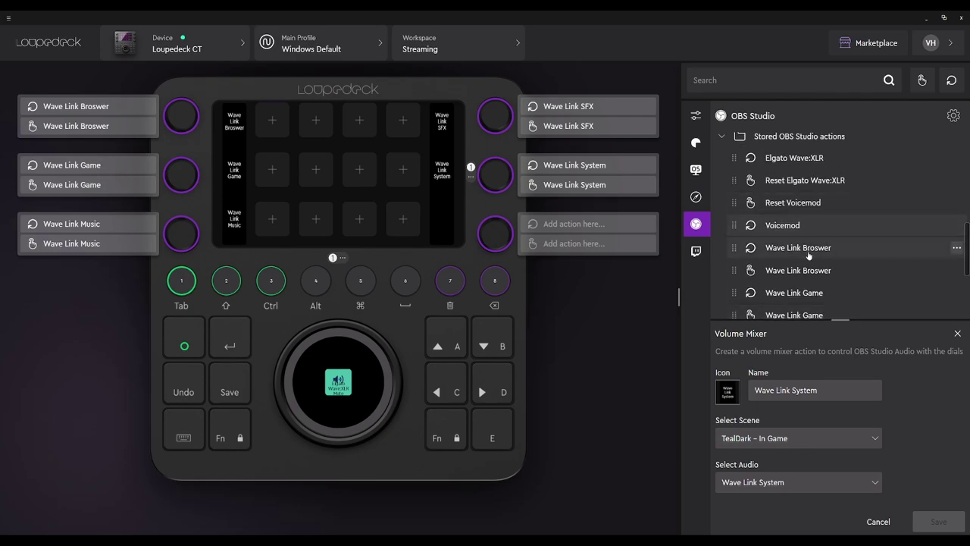
{"action": "scroll", "coordinate": [789, 224], "scroll_direction": "up", "scroll_amount": 10}
{"action": "left_click", "coordinate": [786, 204]}
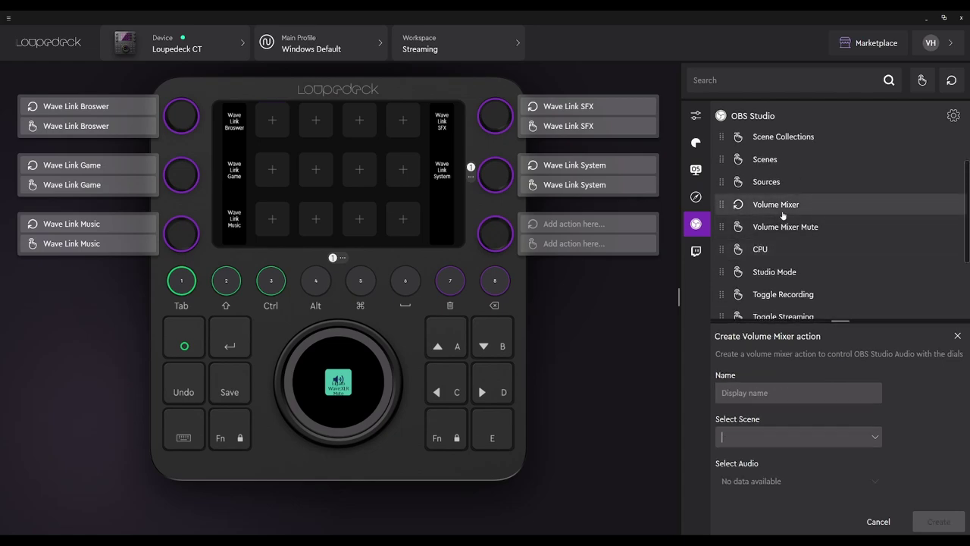
{"action": "scroll", "coordinate": [797, 276], "scroll_direction": "down", "scroll_amount": 2}
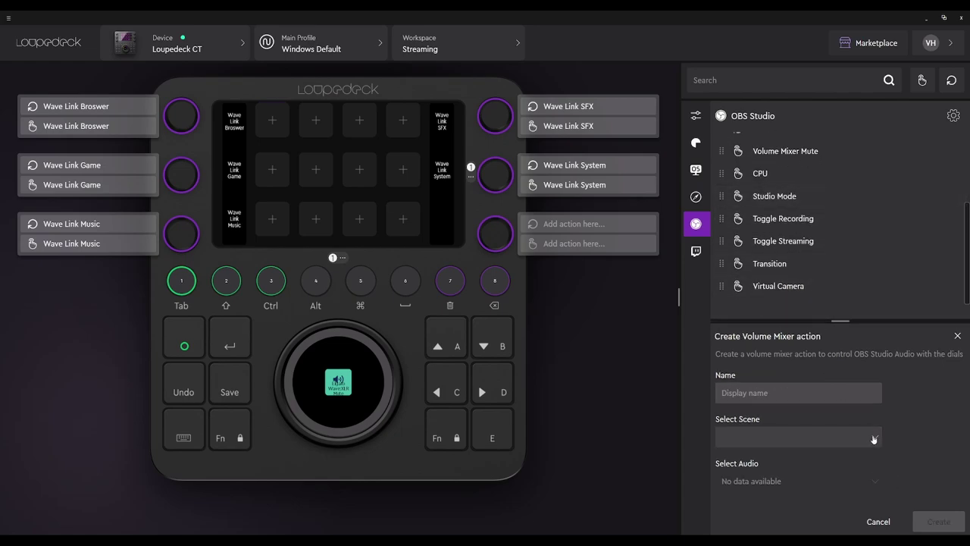
{"action": "left_click", "coordinate": [875, 437]}
{"action": "left_click", "coordinate": [769, 342]}
{"action": "left_click", "coordinate": [877, 482]}
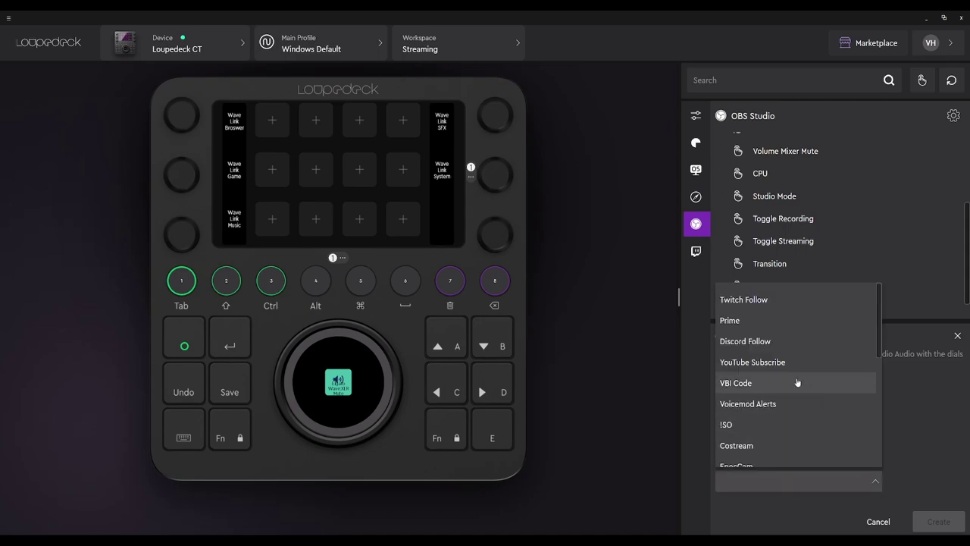
{"action": "scroll", "coordinate": [794, 386], "scroll_direction": "down", "scroll_amount": 8}
{"action": "left_click", "coordinate": [778, 368]}
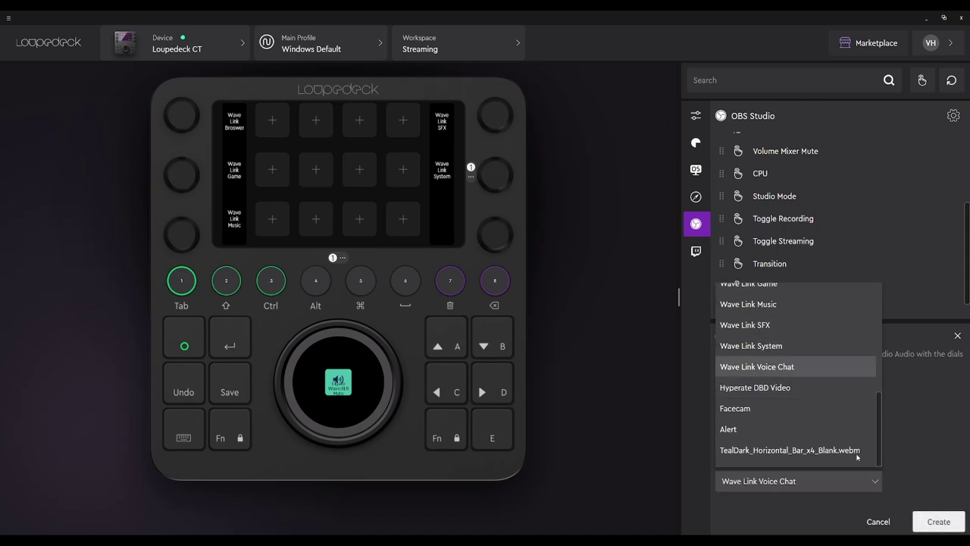
{"action": "left_click", "coordinate": [941, 529]}
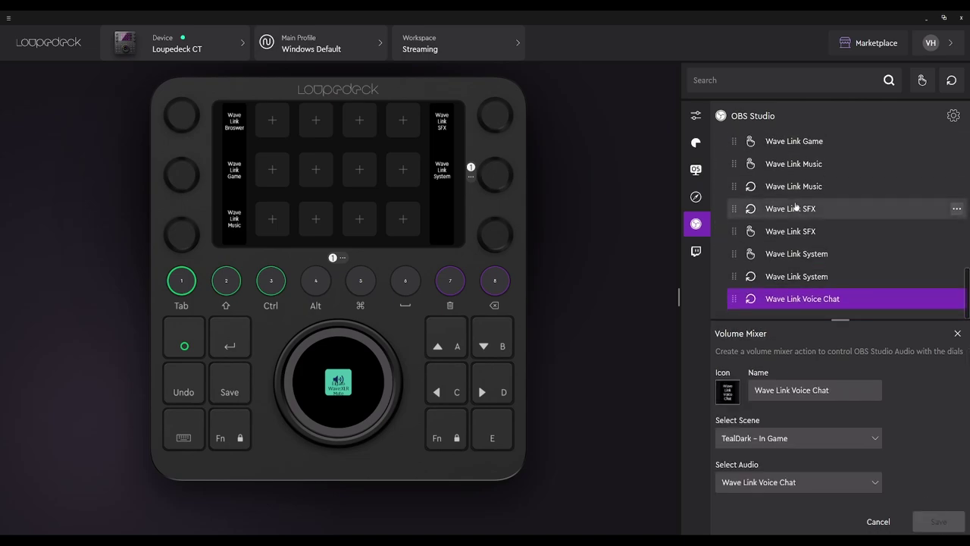
Step: Create a Volume Mixer Mute action for Wave Link Voice Chat in the TealDark – In Game scene, keeping its default name
{"action": "scroll", "coordinate": [795, 206], "scroll_direction": "up", "scroll_amount": 1}
{"action": "scroll", "coordinate": [794, 208], "scroll_direction": "down", "scroll_amount": 1}
{"action": "scroll", "coordinate": [793, 258], "scroll_direction": "up", "scroll_amount": 3}
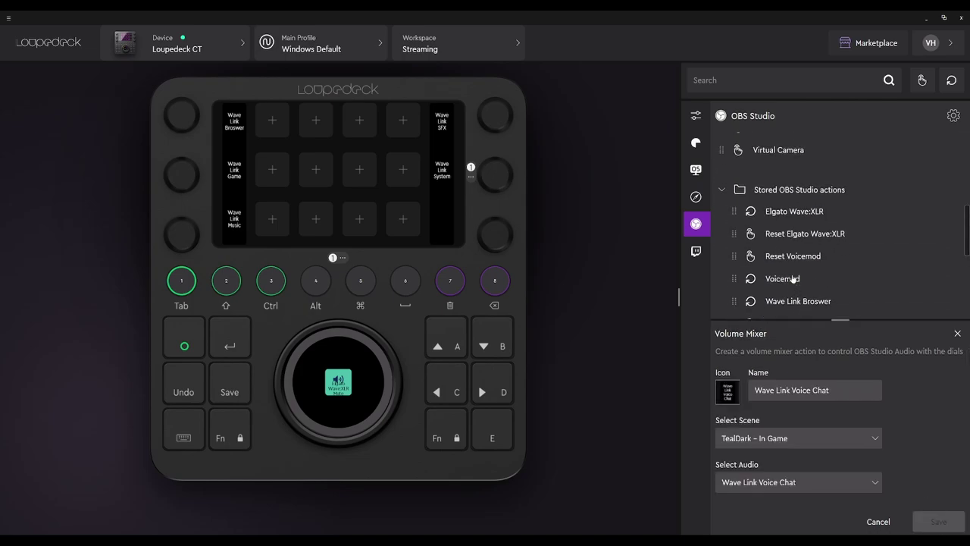
{"action": "scroll", "coordinate": [789, 250], "scroll_direction": "up", "scroll_amount": 4}
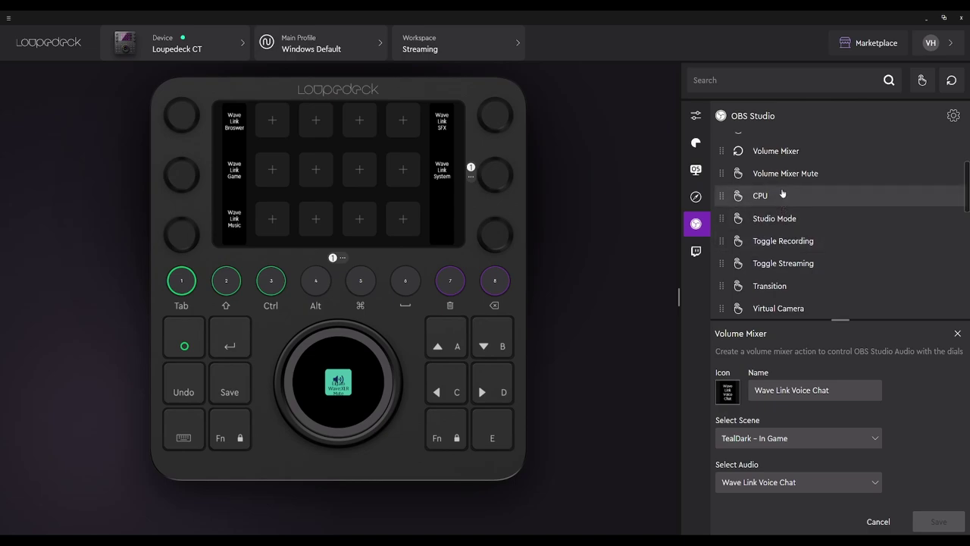
{"action": "scroll", "coordinate": [781, 198], "scroll_direction": "up", "scroll_amount": 2}
{"action": "left_click", "coordinate": [781, 205]}
{"action": "left_click", "coordinate": [874, 440]}
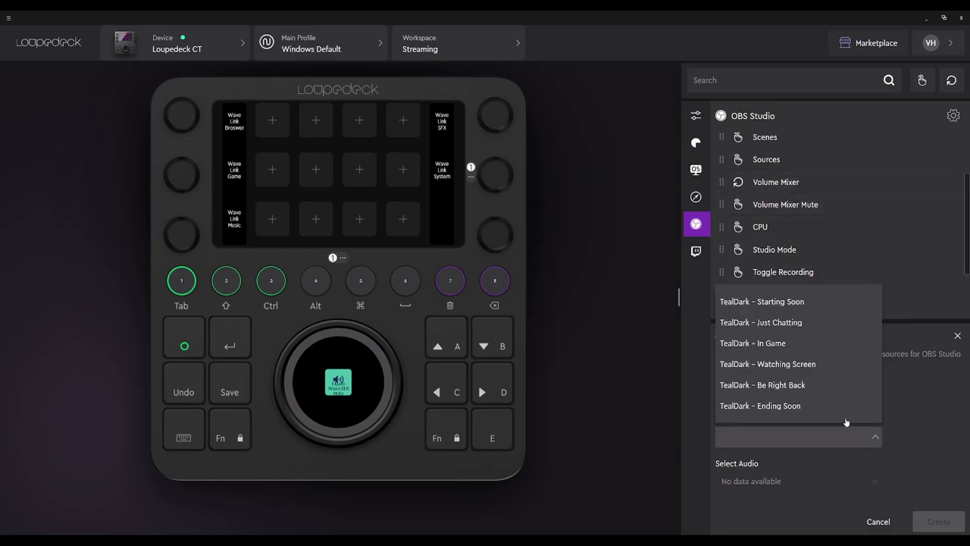
{"action": "left_click", "coordinate": [784, 343]}
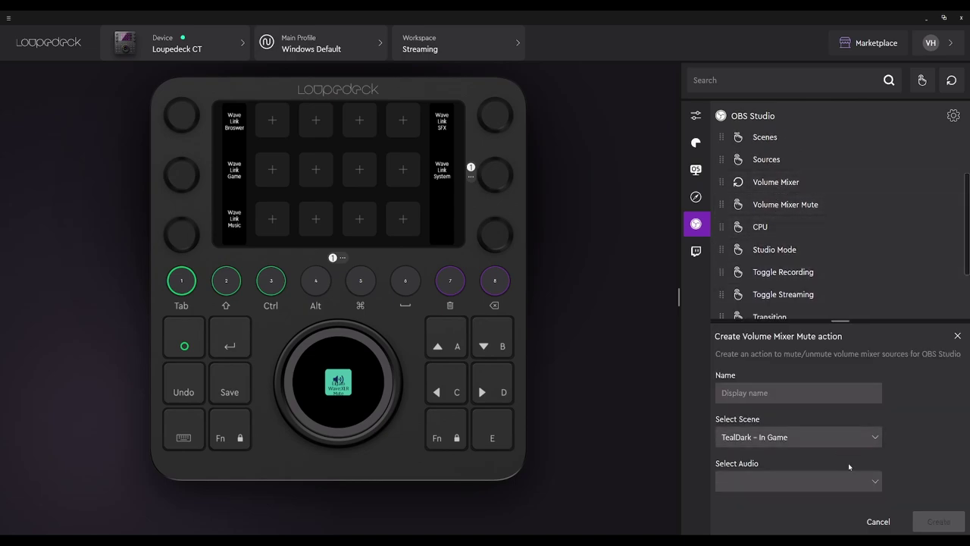
{"action": "left_click", "coordinate": [848, 481]}
{"action": "scroll", "coordinate": [788, 364], "scroll_direction": "down", "scroll_amount": 5}
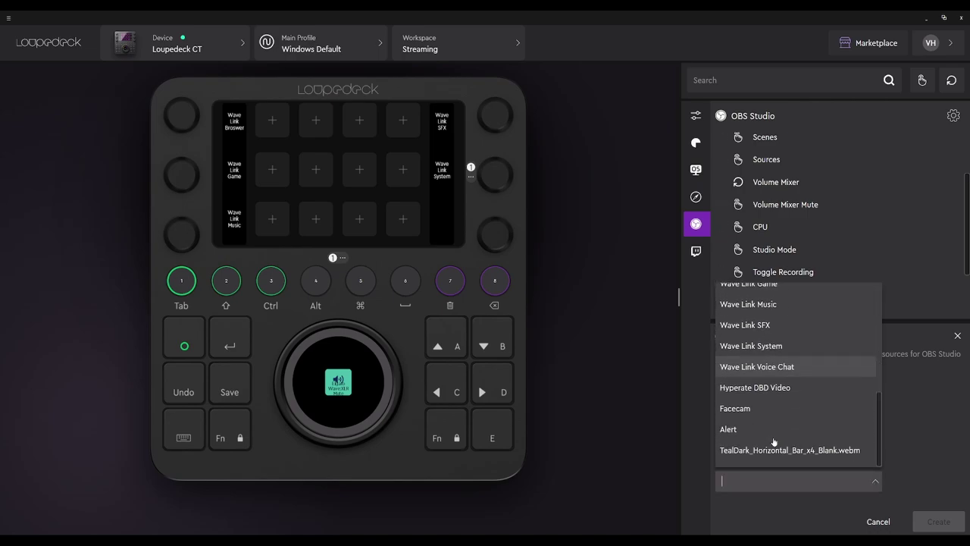
{"action": "left_click", "coordinate": [757, 366]}
Step: Assign the Wave Link Voice Chat volume action to the device's lower-right dial rotation and its mute action to that dial's press
{"action": "scroll", "coordinate": [816, 243], "scroll_direction": "down", "scroll_amount": 2}
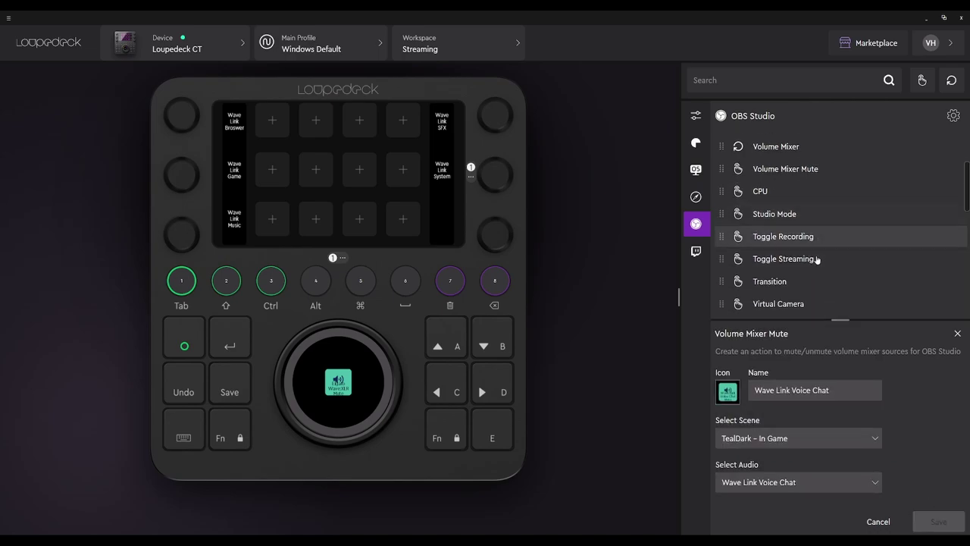
{"action": "scroll", "coordinate": [816, 260], "scroll_direction": "down", "scroll_amount": 10}
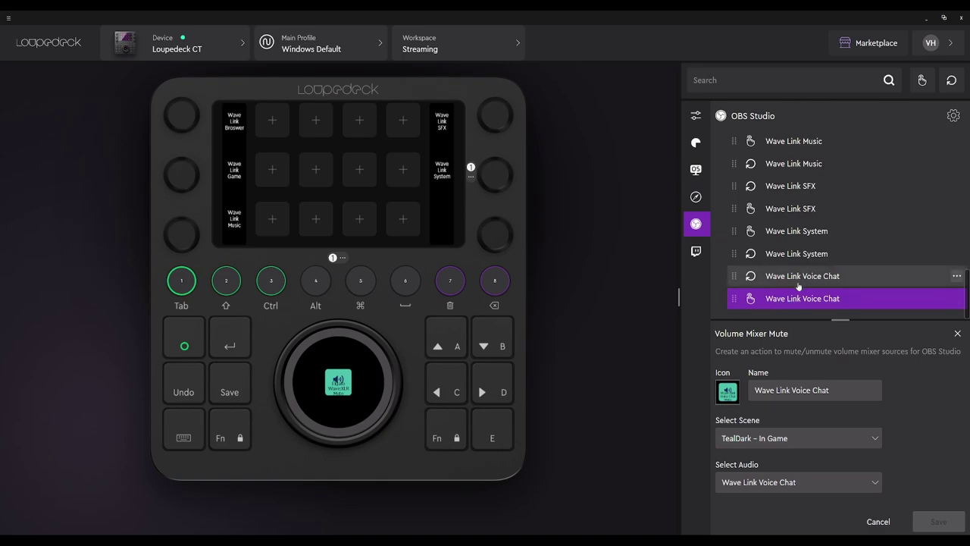
{"action": "left_click_drag", "start_coordinate": [798, 285], "coordinate": [488, 236]}
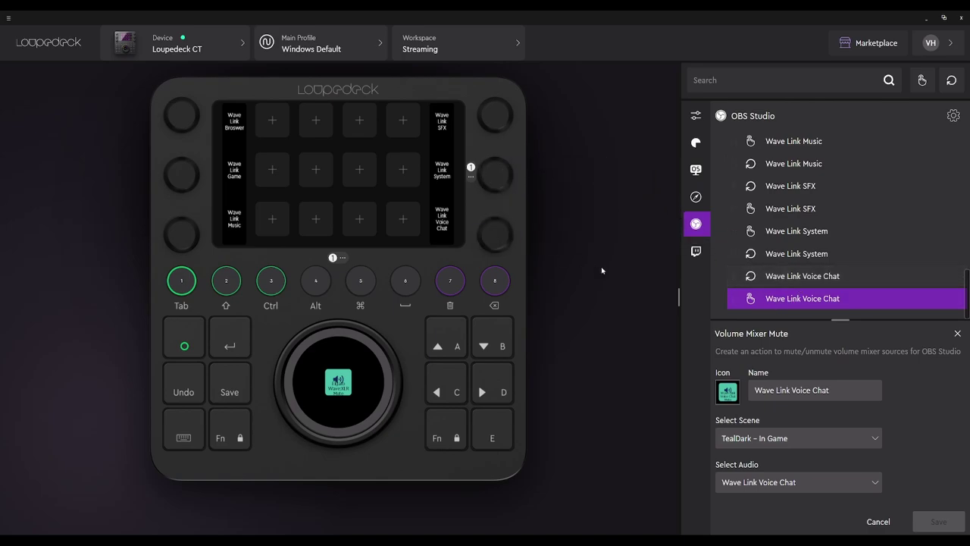
{"action": "left_click_drag", "start_coordinate": [788, 300], "coordinate": [491, 240]}
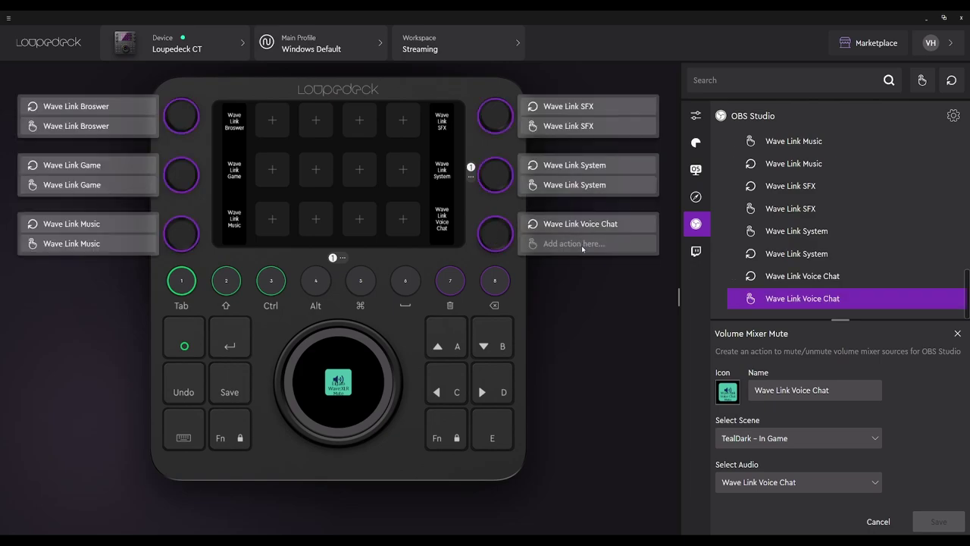
{"action": "left_click_drag", "start_coordinate": [789, 301], "coordinate": [561, 249]}
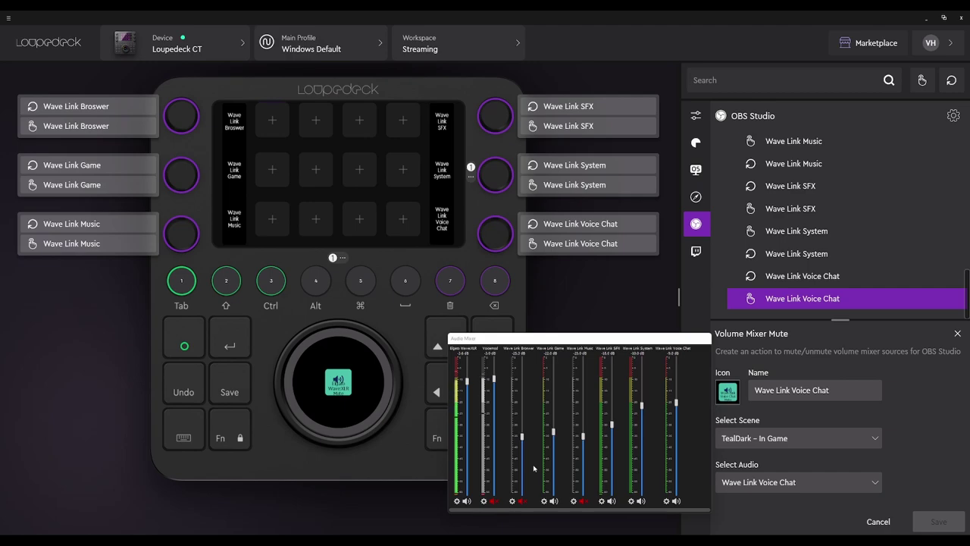
Step: Move the floating Audio Mixer window out of the way of the Loupedeck device view
{"action": "left_click_drag", "start_coordinate": [568, 338], "coordinate": [0, 64]}
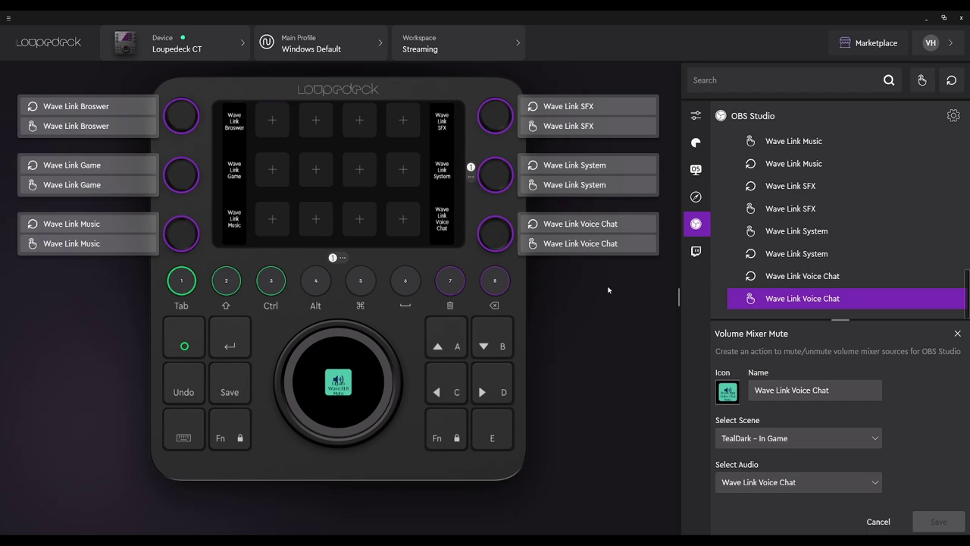
Step: Create a Sources toggle action for 4k60ProMK.2 in the TealDark – In Game scene and assign it to the first touch button of the device's middle row
{"action": "scroll", "coordinate": [728, 254], "scroll_direction": "up", "scroll_amount": 6}
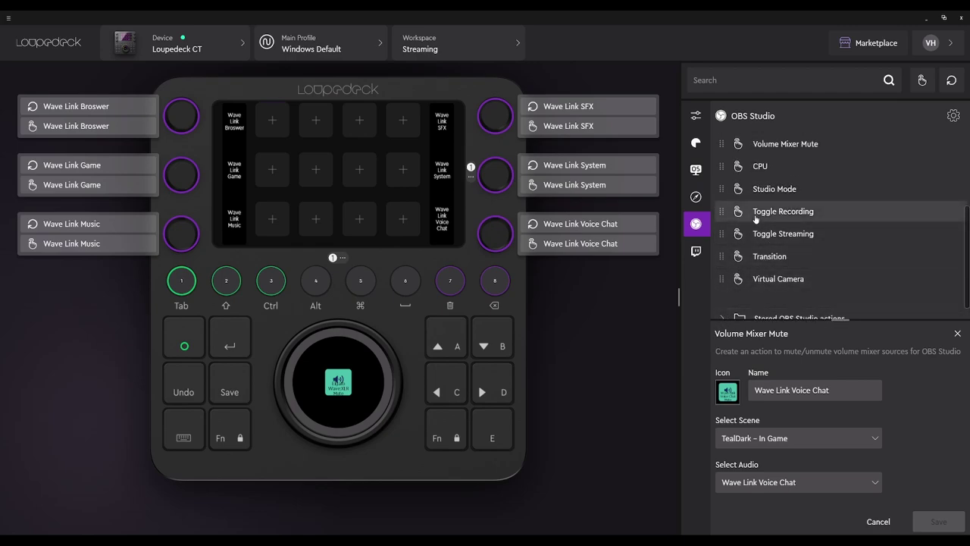
{"action": "scroll", "coordinate": [758, 242], "scroll_direction": "up", "scroll_amount": 6}
{"action": "left_click", "coordinate": [773, 235]}
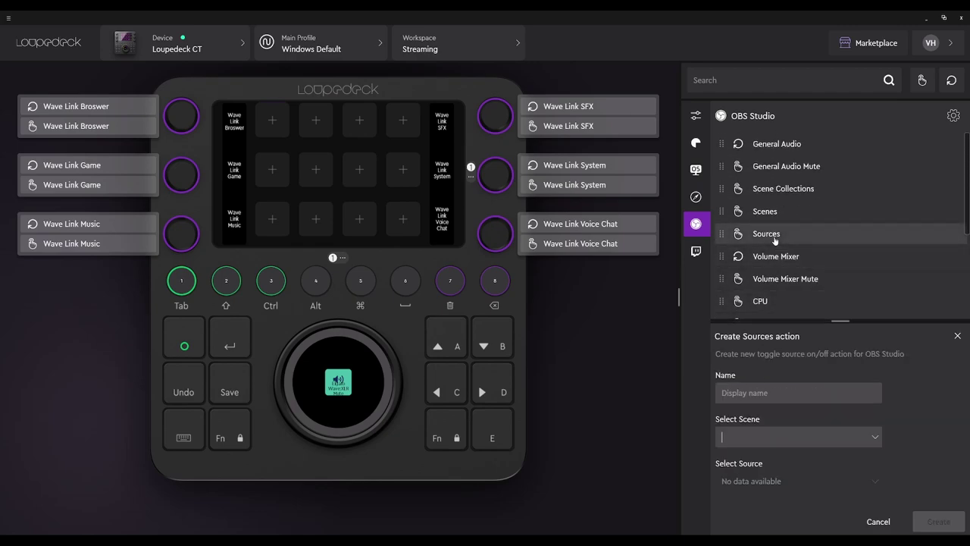
{"action": "left_click", "coordinate": [873, 437]}
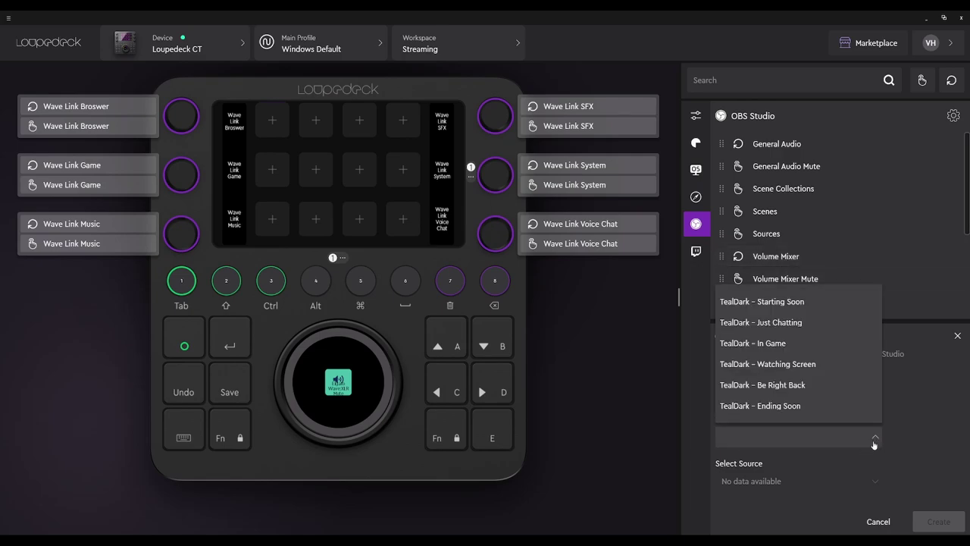
{"action": "left_click", "coordinate": [793, 342]}
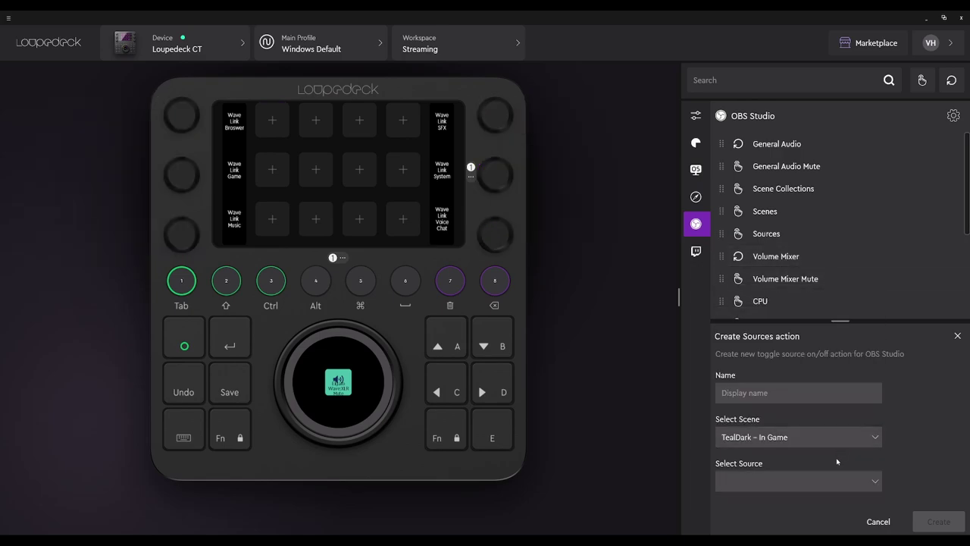
{"action": "left_click", "coordinate": [875, 481]}
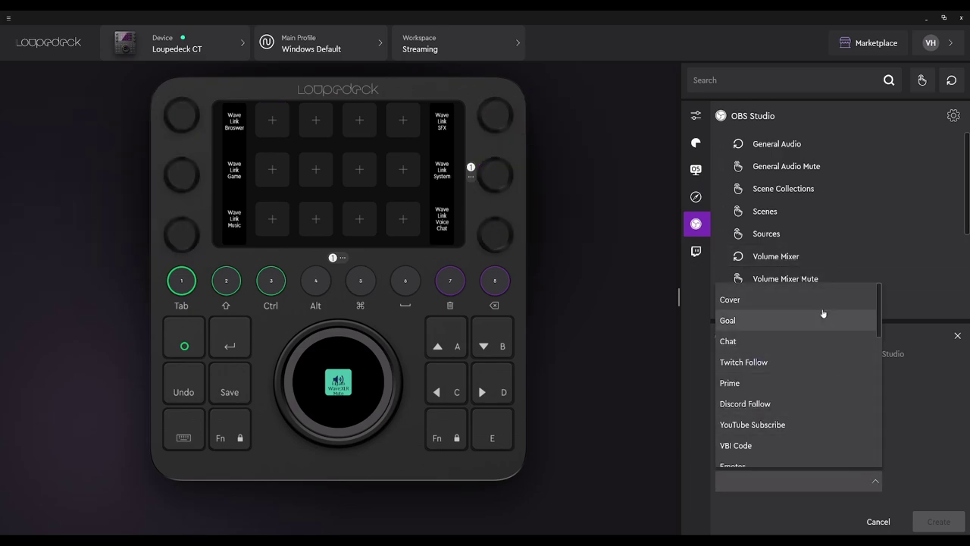
{"action": "scroll", "coordinate": [796, 322], "scroll_direction": "down", "scroll_amount": 8}
{"action": "scroll", "coordinate": [789, 333], "scroll_direction": "down", "scroll_amount": 5}
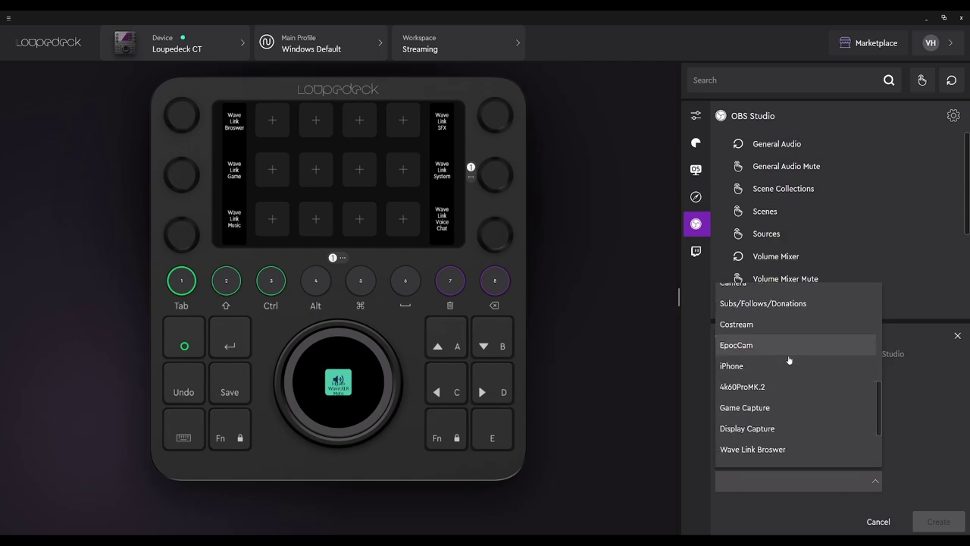
{"action": "scroll", "coordinate": [781, 428], "scroll_direction": "up", "scroll_amount": 5}
{"action": "scroll", "coordinate": [777, 436], "scroll_direction": "down", "scroll_amount": 3}
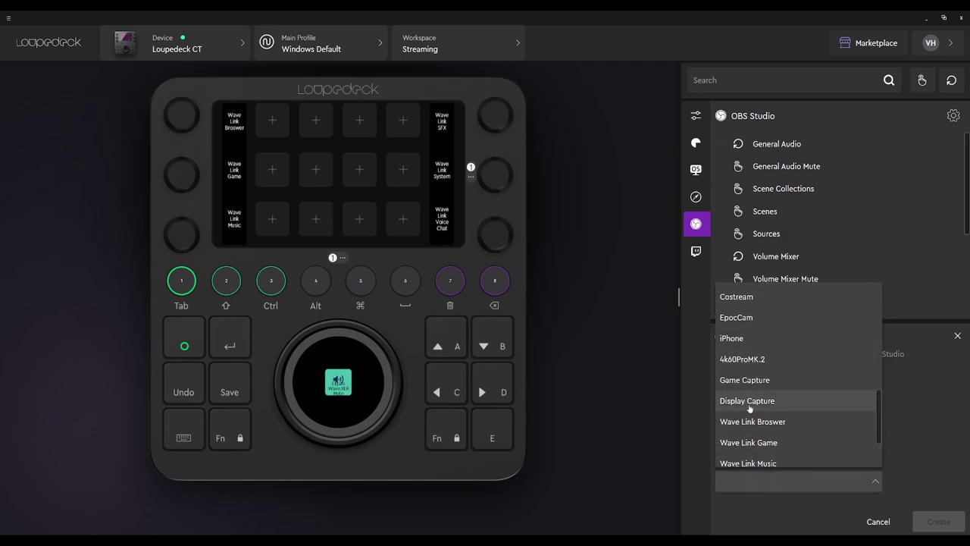
{"action": "scroll", "coordinate": [780, 444], "scroll_direction": "up", "scroll_amount": 2}
{"action": "scroll", "coordinate": [781, 444], "scroll_direction": "up", "scroll_amount": 1}
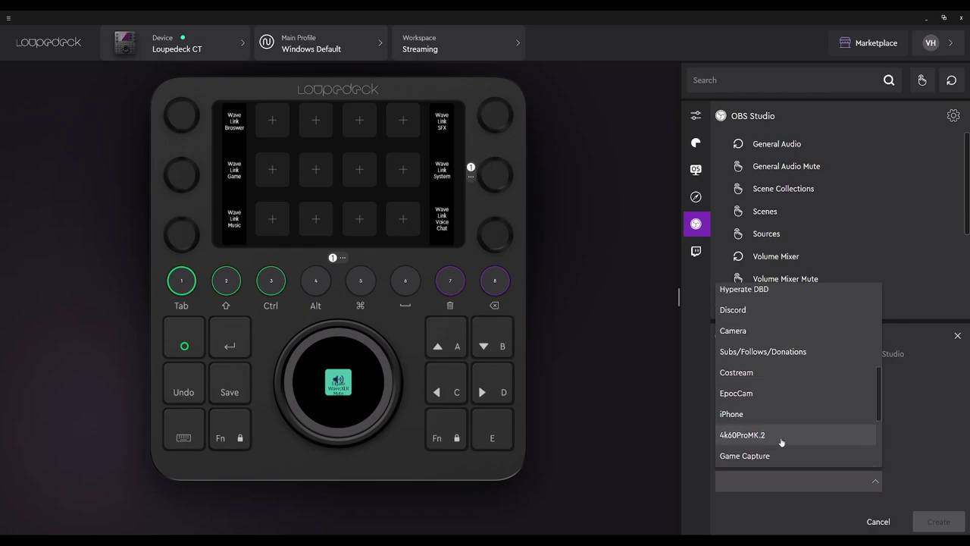
{"action": "scroll", "coordinate": [788, 429], "scroll_direction": "down", "scroll_amount": 2}
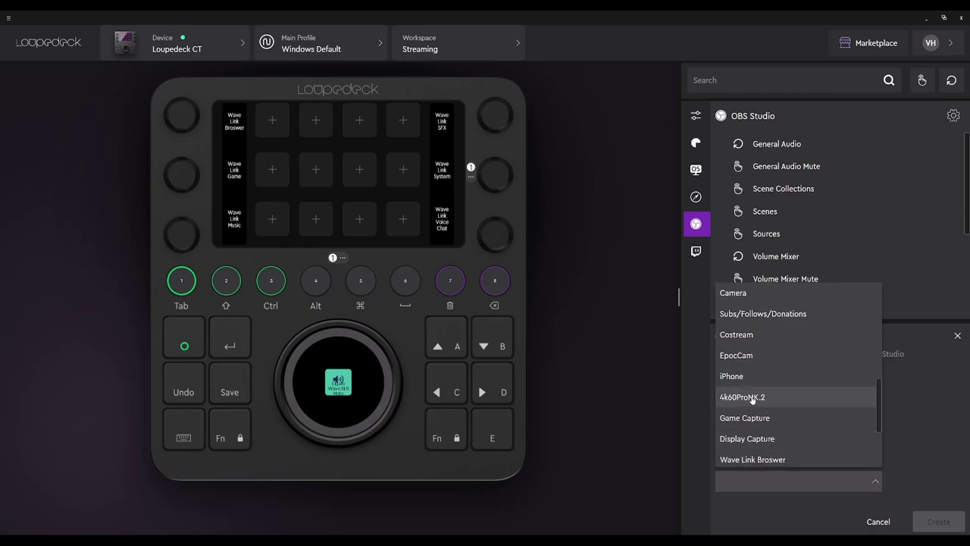
{"action": "left_click", "coordinate": [752, 399]}
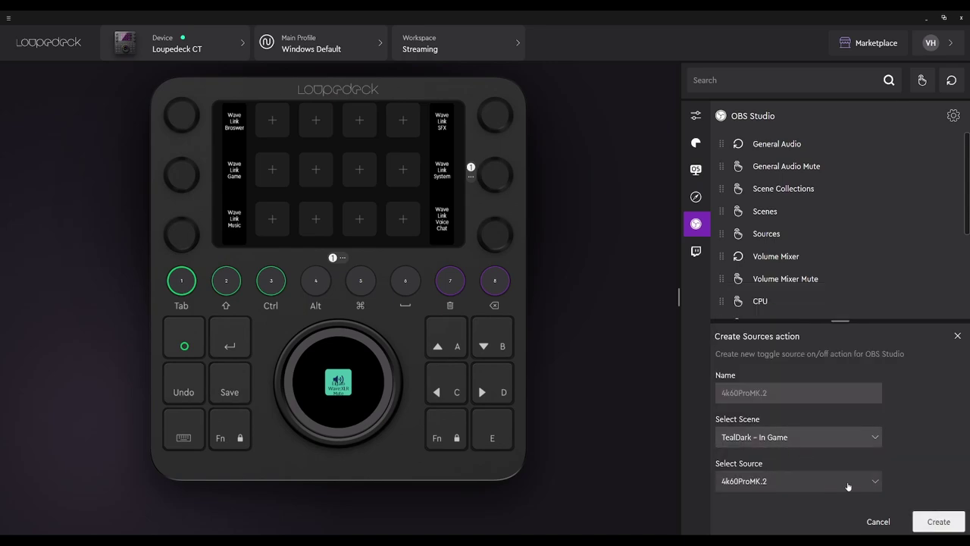
{"action": "left_click", "coordinate": [938, 522]}
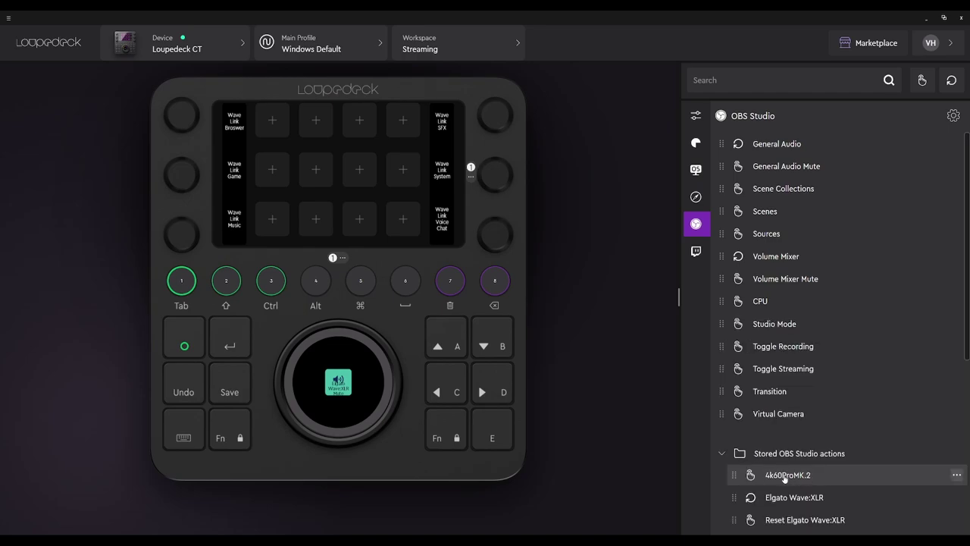
{"action": "left_click_drag", "start_coordinate": [762, 478], "coordinate": [272, 181]}
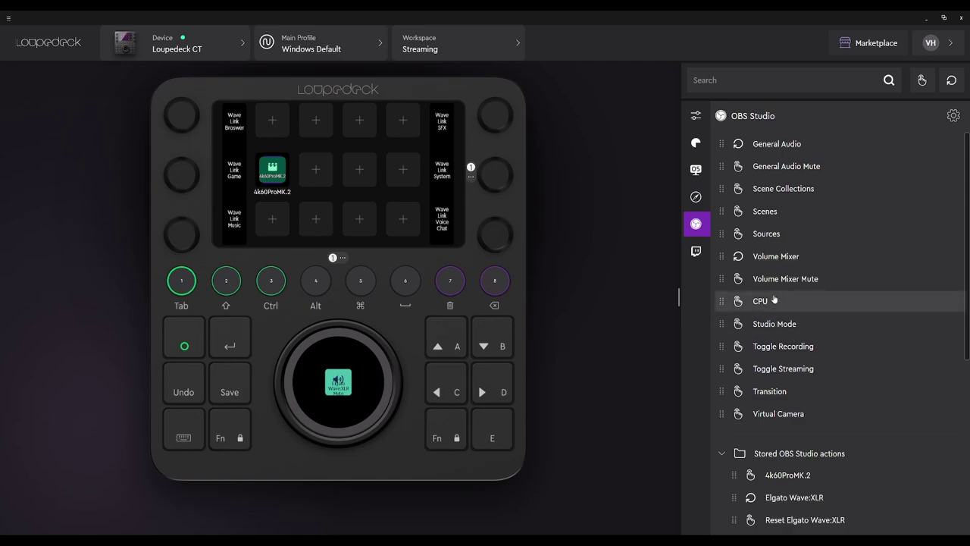
Step: Create a Sources action for Game Capture in the TealDark – In Game scene and assign it to the second touch button of the middle row
{"action": "left_click", "coordinate": [769, 233]}
{"action": "left_click", "coordinate": [881, 443]}
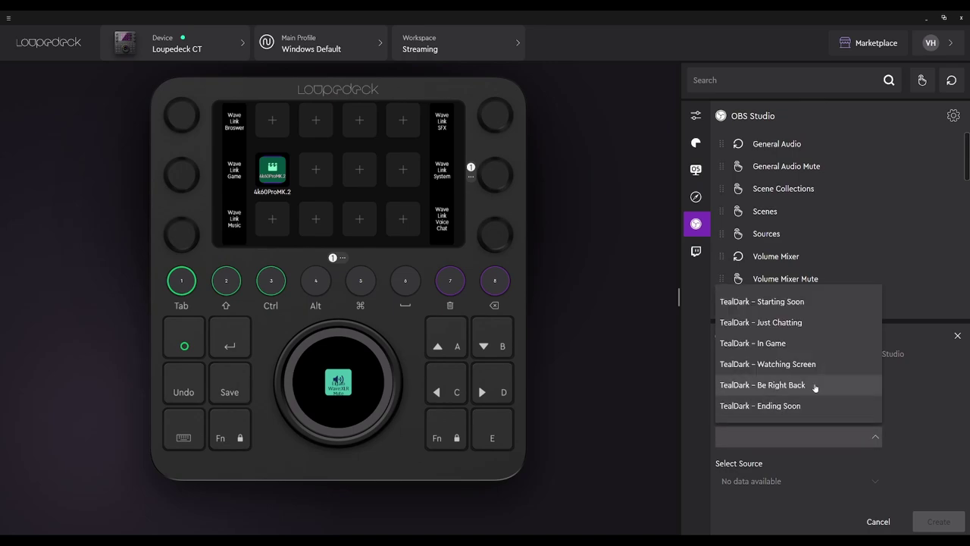
{"action": "left_click", "coordinate": [798, 341]}
{"action": "left_click", "coordinate": [882, 482]}
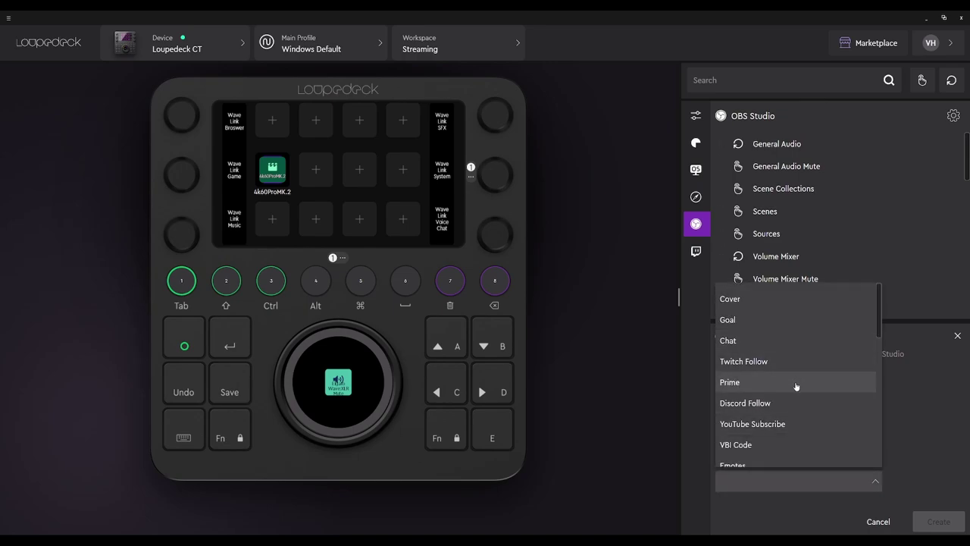
{"action": "scroll", "coordinate": [795, 402], "scroll_direction": "down", "scroll_amount": 5}
{"action": "scroll", "coordinate": [794, 419], "scroll_direction": "down", "scroll_amount": 4}
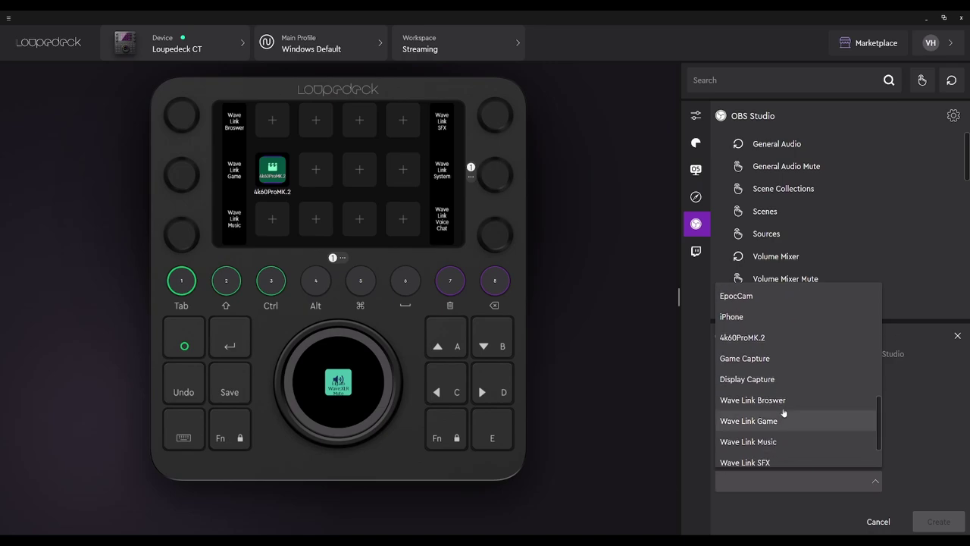
{"action": "left_click", "coordinate": [760, 360]}
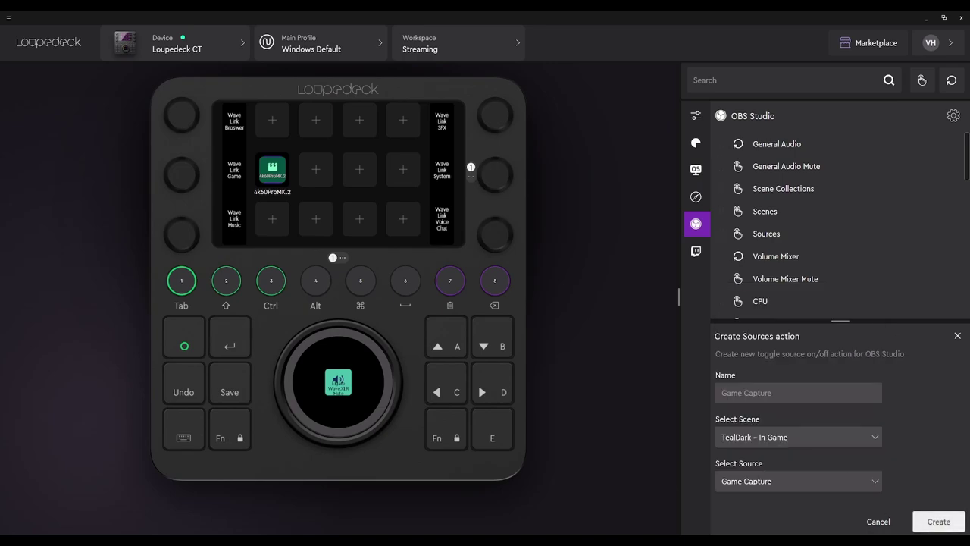
{"action": "left_click", "coordinate": [938, 521]}
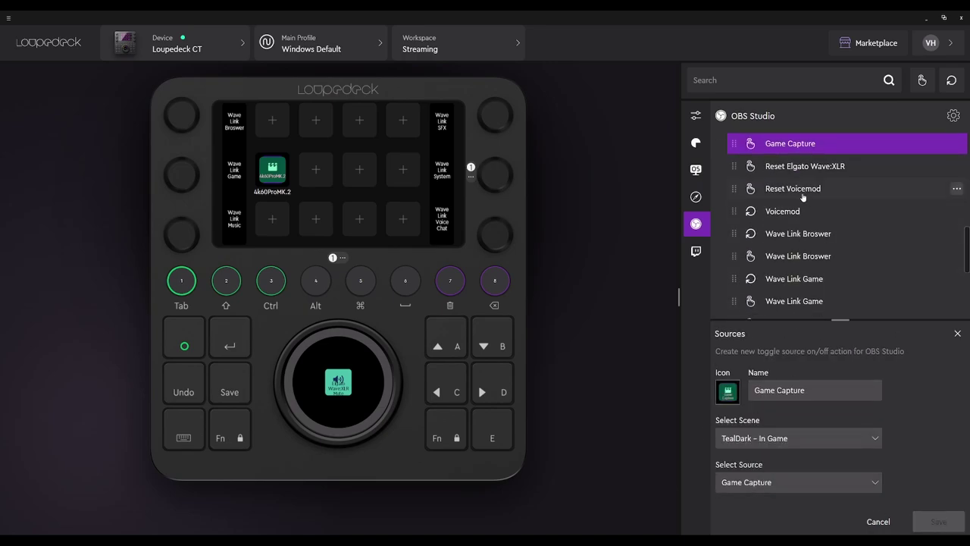
{"action": "left_click_drag", "start_coordinate": [750, 145], "coordinate": [316, 169]}
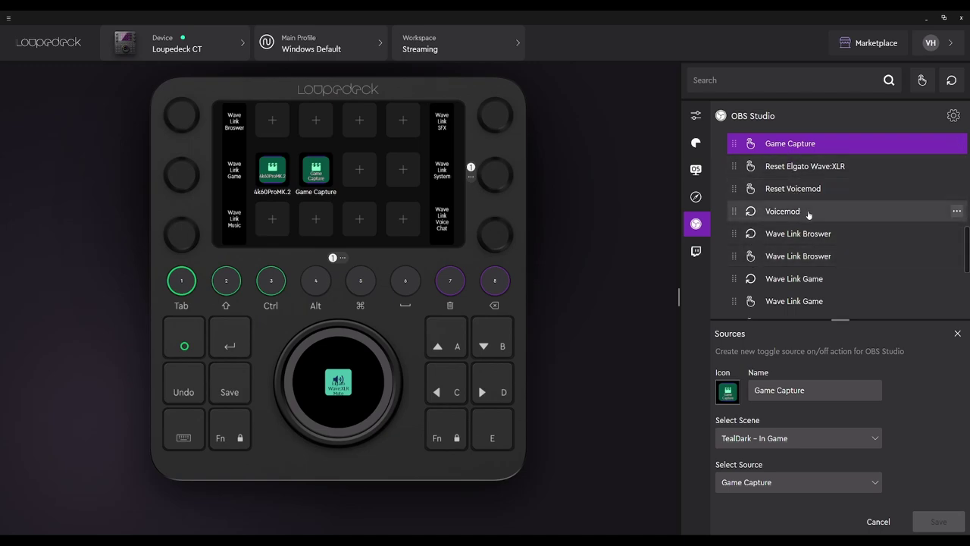
Step: Create a Sources action for Display Capture in the TealDark – In Game scene and assign it to the third touch button of the middle row
{"action": "scroll", "coordinate": [807, 215], "scroll_direction": "up", "scroll_amount": 4}
{"action": "scroll", "coordinate": [807, 218], "scroll_direction": "up", "scroll_amount": 3}
{"action": "left_click", "coordinate": [803, 251]}
{"action": "scroll", "coordinate": [829, 282], "scroll_direction": "down", "scroll_amount": 4}
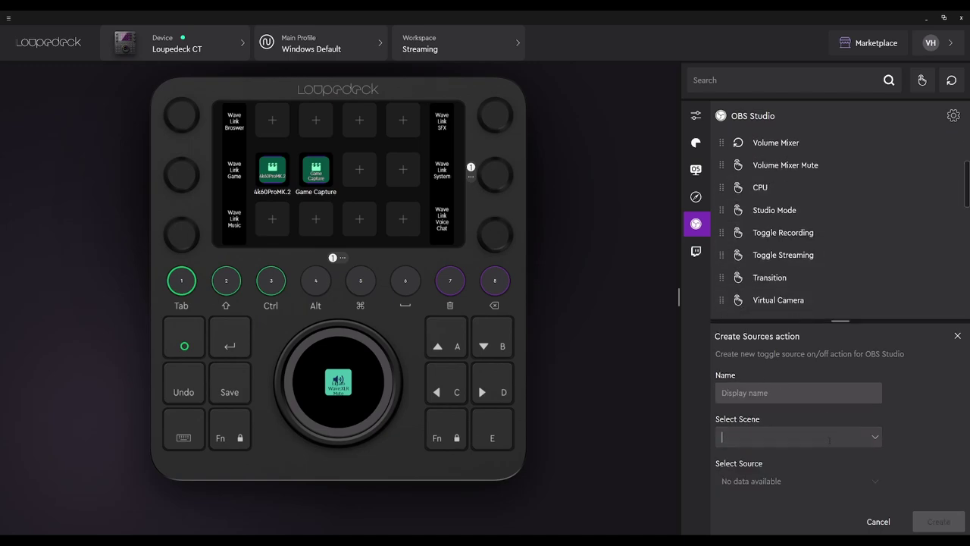
{"action": "left_click", "coordinate": [873, 437]}
{"action": "left_click", "coordinate": [799, 346]}
{"action": "left_click", "coordinate": [830, 481]}
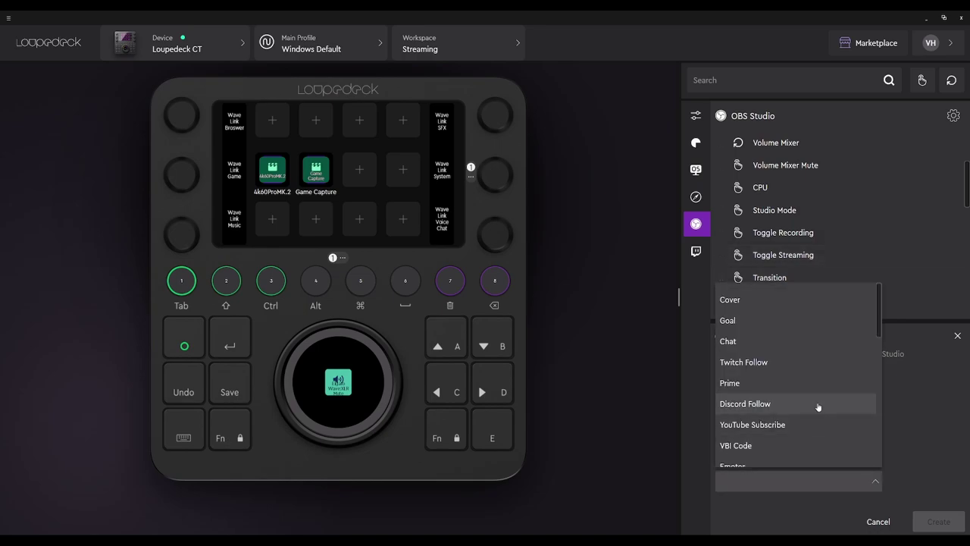
{"action": "scroll", "coordinate": [816, 403], "scroll_direction": "down", "scroll_amount": 2}
{"action": "scroll", "coordinate": [796, 404], "scroll_direction": "down", "scroll_amount": 5}
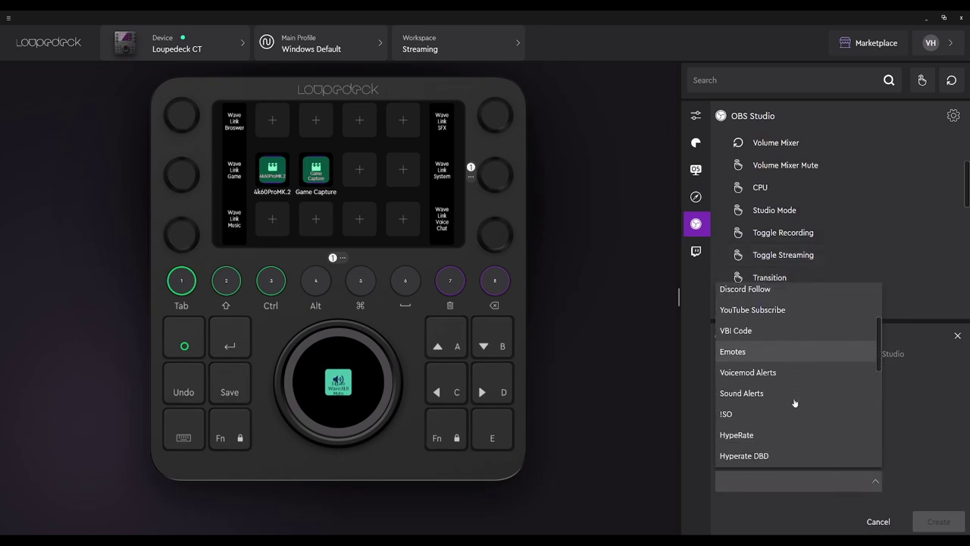
{"action": "scroll", "coordinate": [795, 403], "scroll_direction": "down", "scroll_amount": 4}
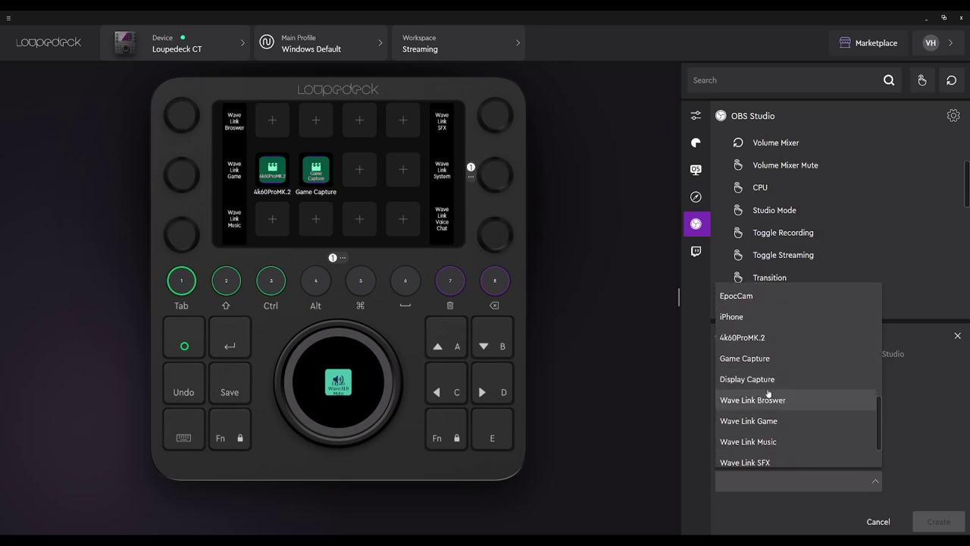
{"action": "left_click", "coordinate": [822, 378]}
{"action": "left_click", "coordinate": [937, 522]}
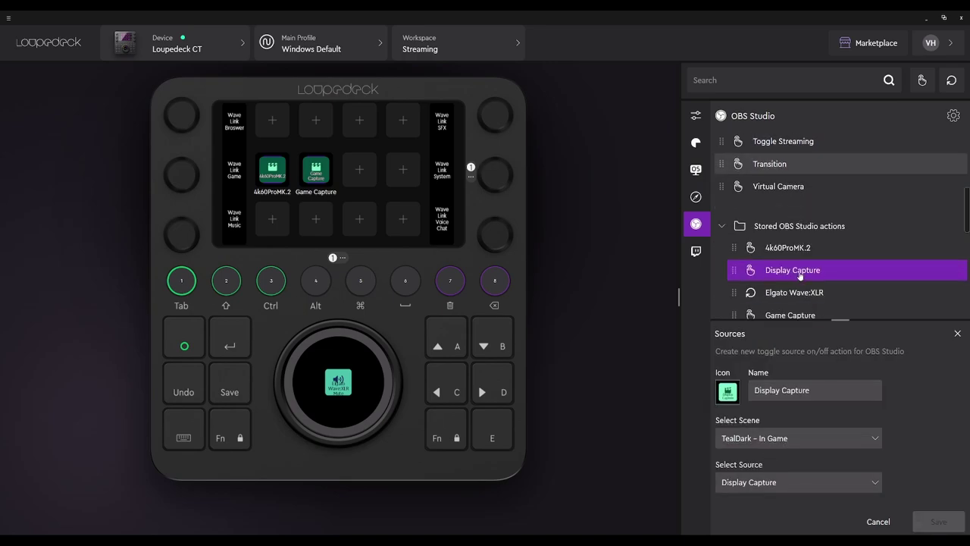
{"action": "scroll", "coordinate": [795, 293], "scroll_direction": "down", "scroll_amount": 5}
{"action": "scroll", "coordinate": [795, 293], "scroll_direction": "down", "scroll_amount": 3}
{"action": "scroll", "coordinate": [794, 279], "scroll_direction": "up", "scroll_amount": 10}
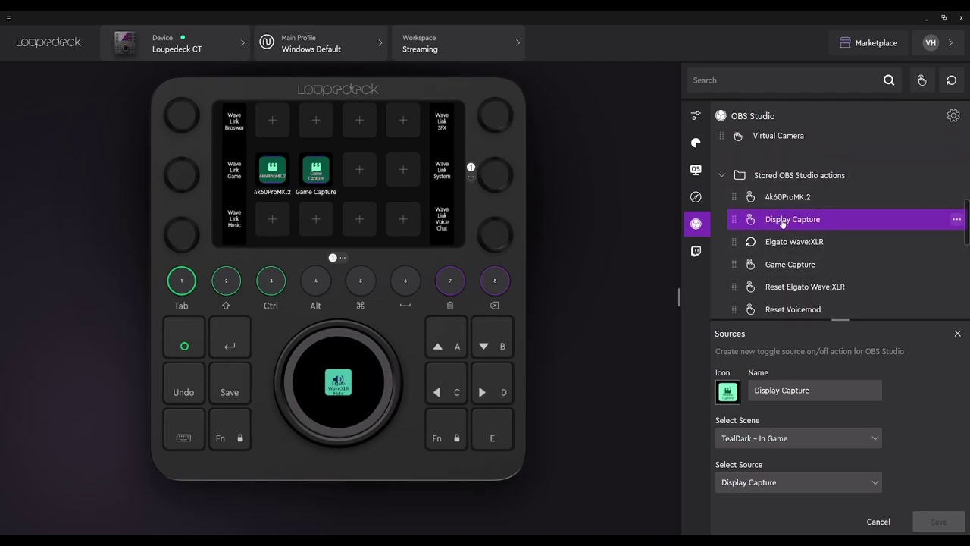
{"action": "left_click_drag", "start_coordinate": [755, 220], "coordinate": [353, 168]}
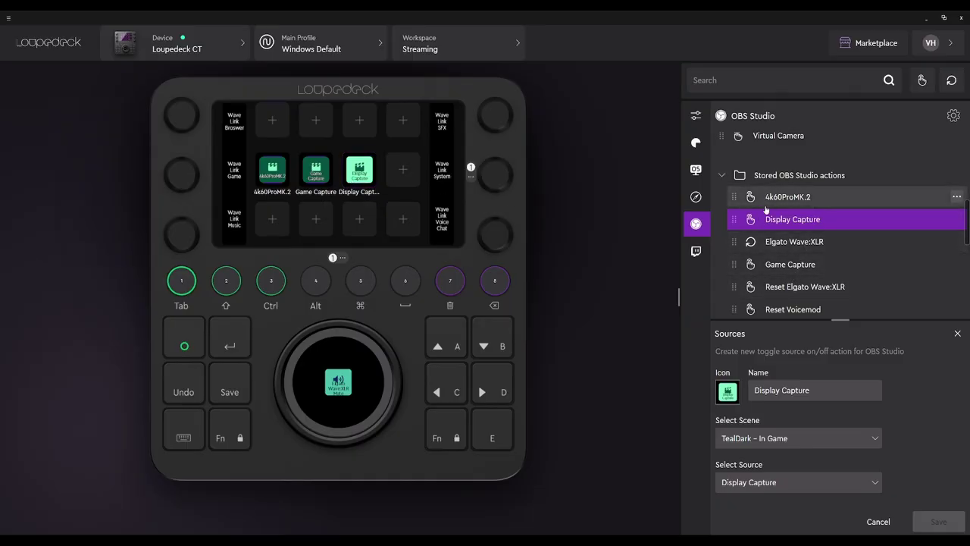
Step: Create a Sources action for Camera in the TealDark – In Game scene and assign it to the fourth touch button of the top row
{"action": "scroll", "coordinate": [765, 209], "scroll_direction": "up", "scroll_amount": 8}
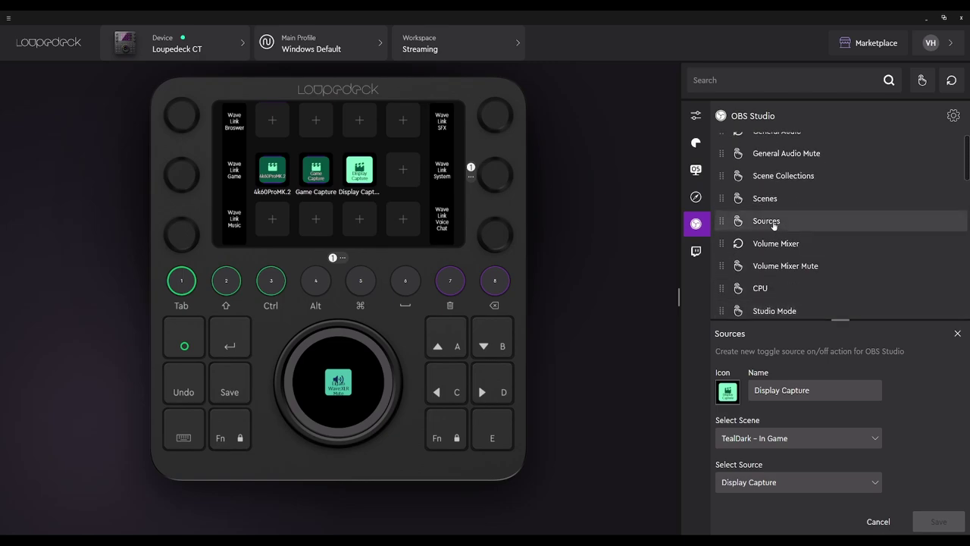
{"action": "left_click", "coordinate": [774, 225]}
{"action": "left_click", "coordinate": [873, 437]}
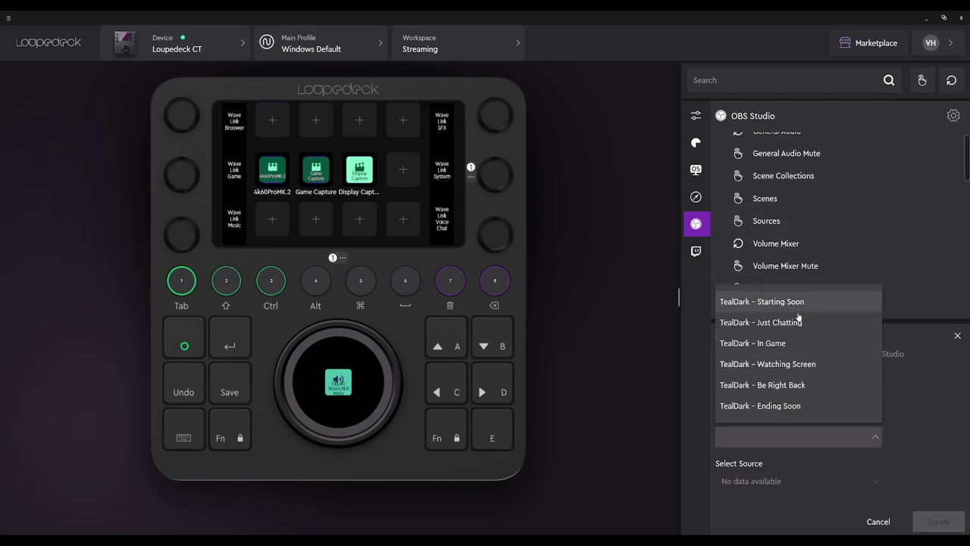
{"action": "left_click", "coordinate": [796, 342]}
{"action": "left_click", "coordinate": [864, 482]}
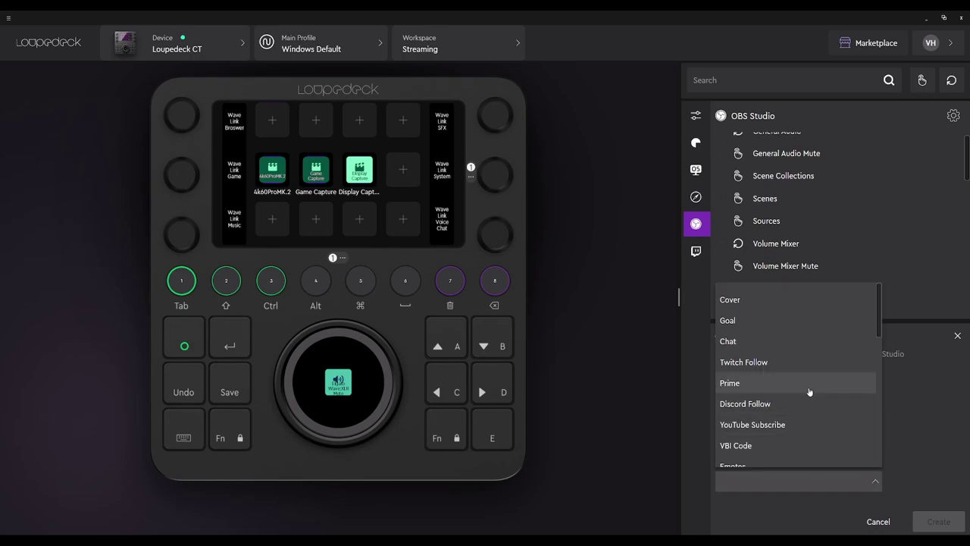
{"action": "scroll", "coordinate": [809, 392], "scroll_direction": "down", "scroll_amount": 5}
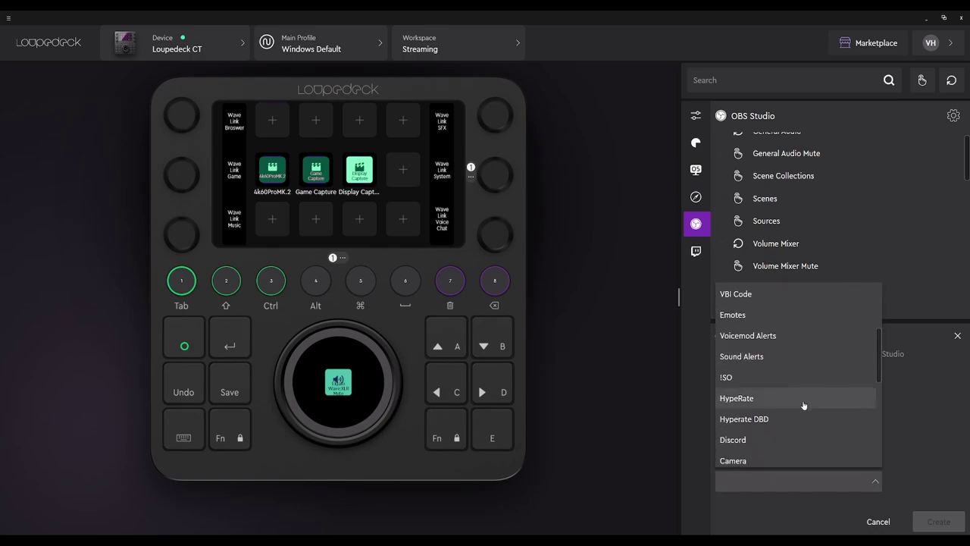
{"action": "scroll", "coordinate": [803, 405], "scroll_direction": "down", "scroll_amount": 3}
{"action": "left_click", "coordinate": [751, 346]}
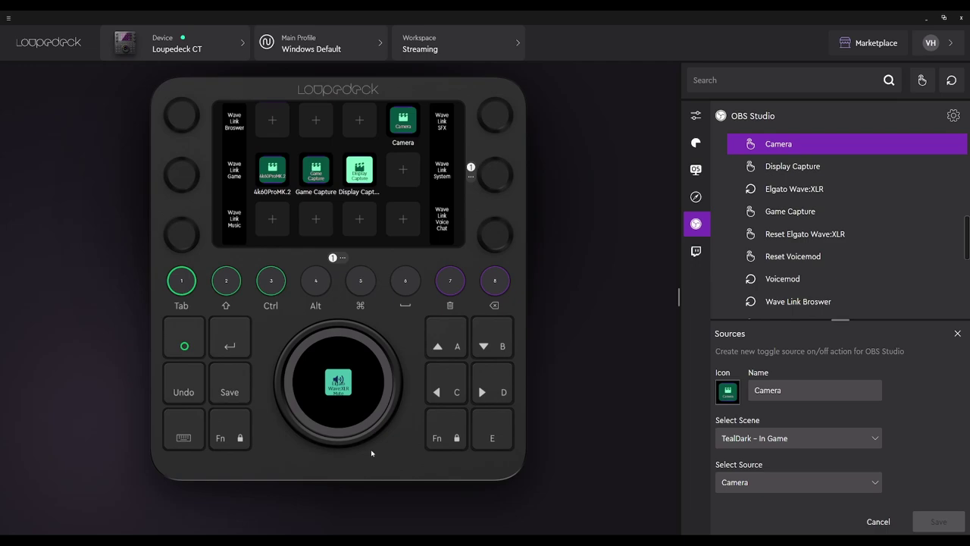
Step: Create a Sources action for VBI Code in the TealDark – In Game scene and assign it to the fourth touch button of the middle row
{"action": "scroll", "coordinate": [779, 216], "scroll_direction": "up", "scroll_amount": 5}
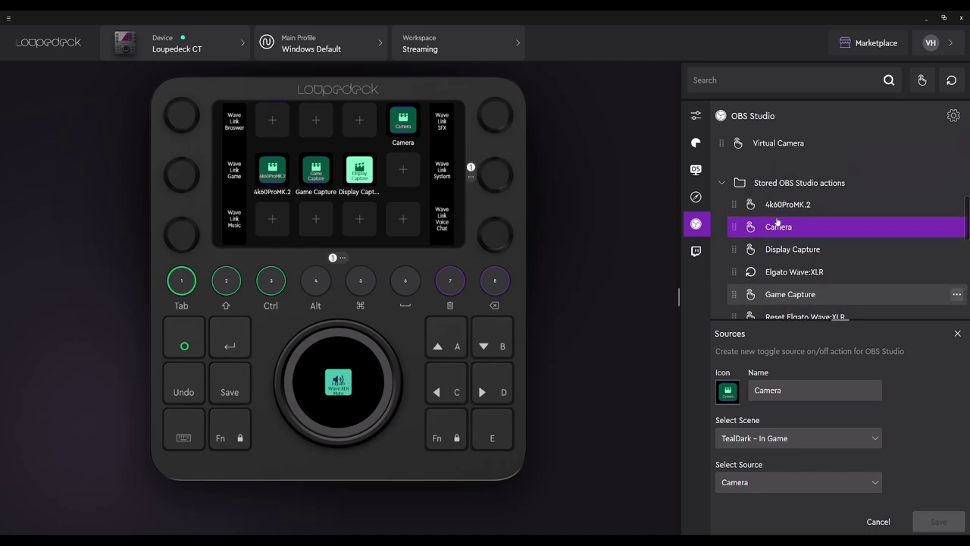
{"action": "scroll", "coordinate": [781, 215], "scroll_direction": "up", "scroll_amount": 3}
{"action": "left_click", "coordinate": [766, 224]}
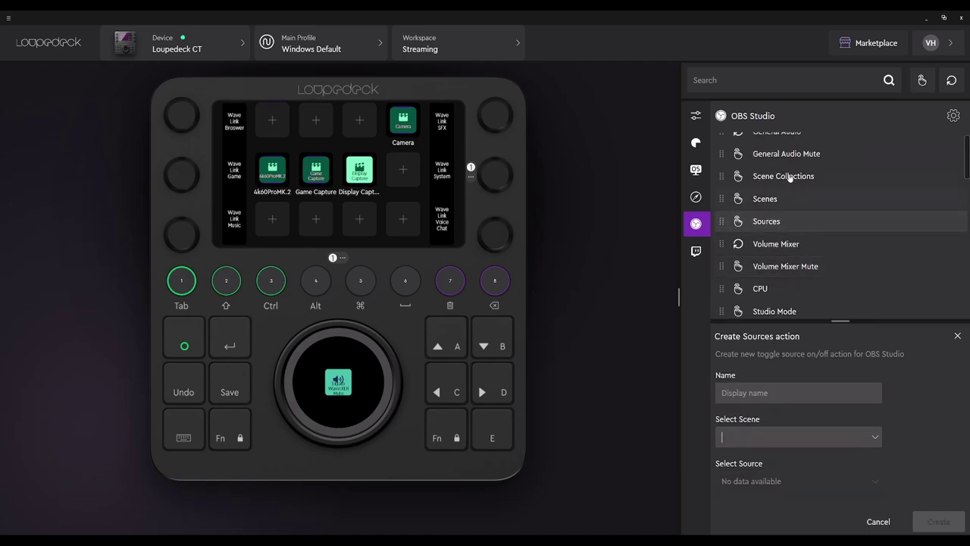
{"action": "left_click", "coordinate": [860, 440]}
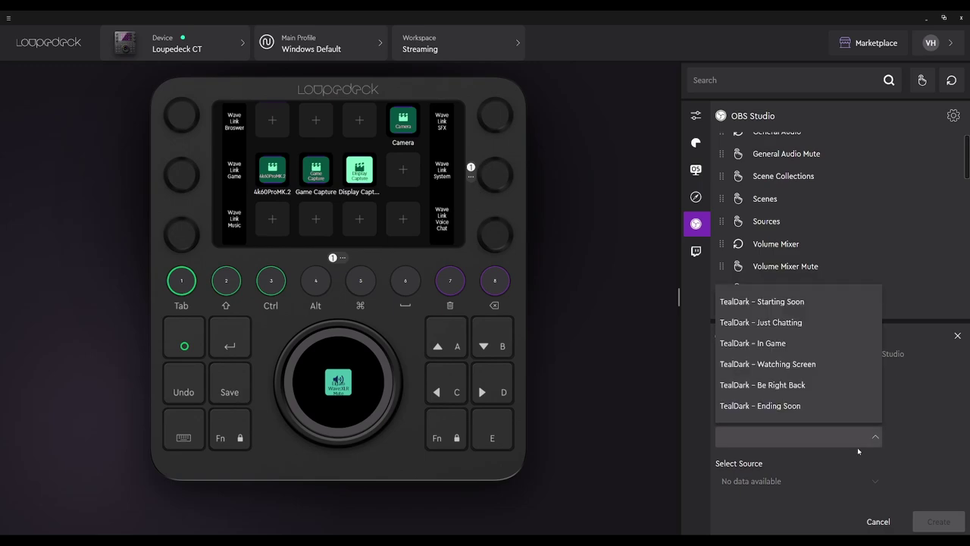
{"action": "left_click", "coordinate": [788, 343]}
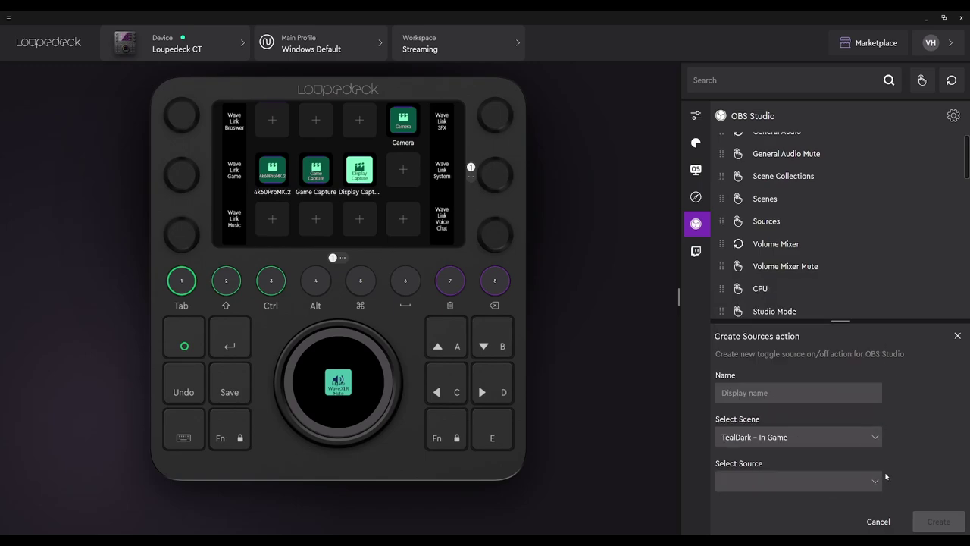
{"action": "left_click", "coordinate": [841, 480]}
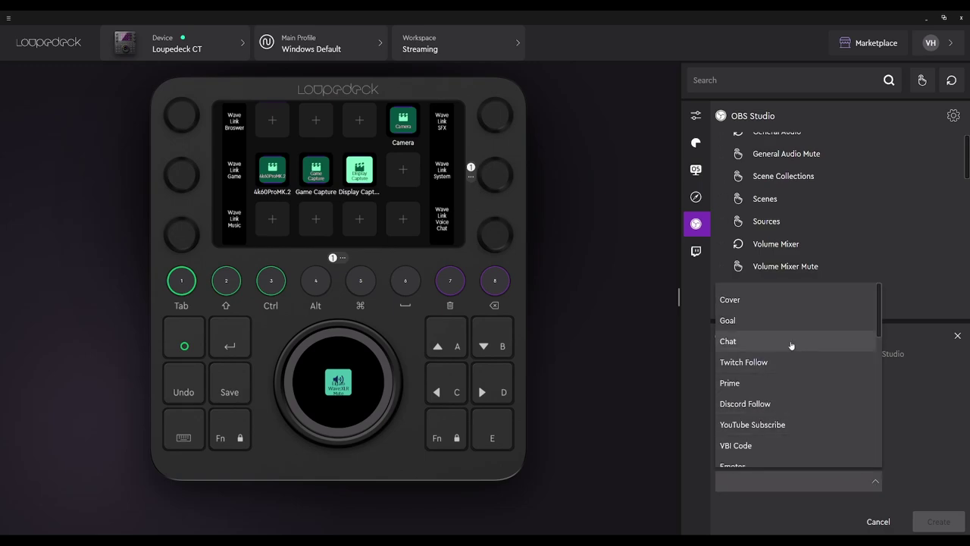
{"action": "scroll", "coordinate": [791, 346], "scroll_direction": "down", "scroll_amount": 3}
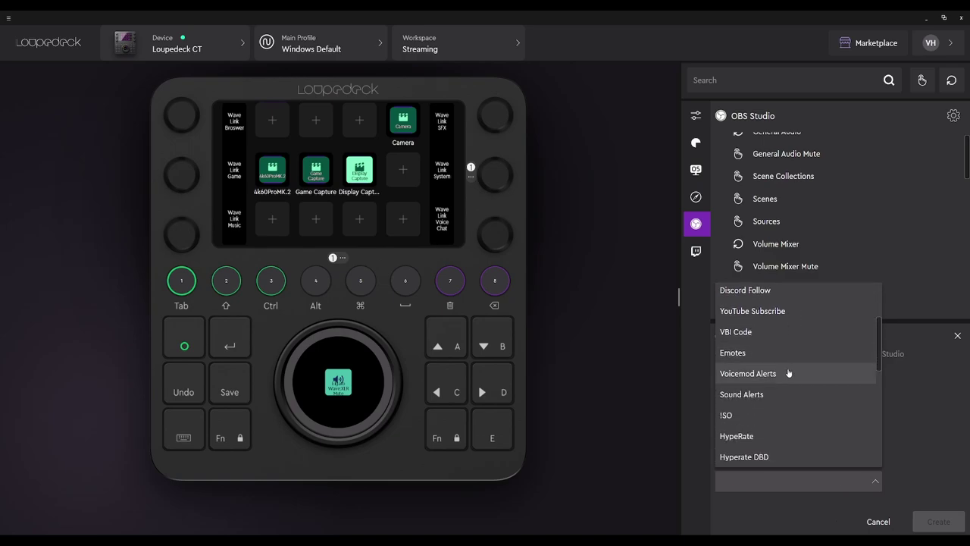
{"action": "scroll", "coordinate": [766, 356], "scroll_direction": "up", "scroll_amount": 1}
{"action": "scroll", "coordinate": [762, 362], "scroll_direction": "up", "scroll_amount": 1}
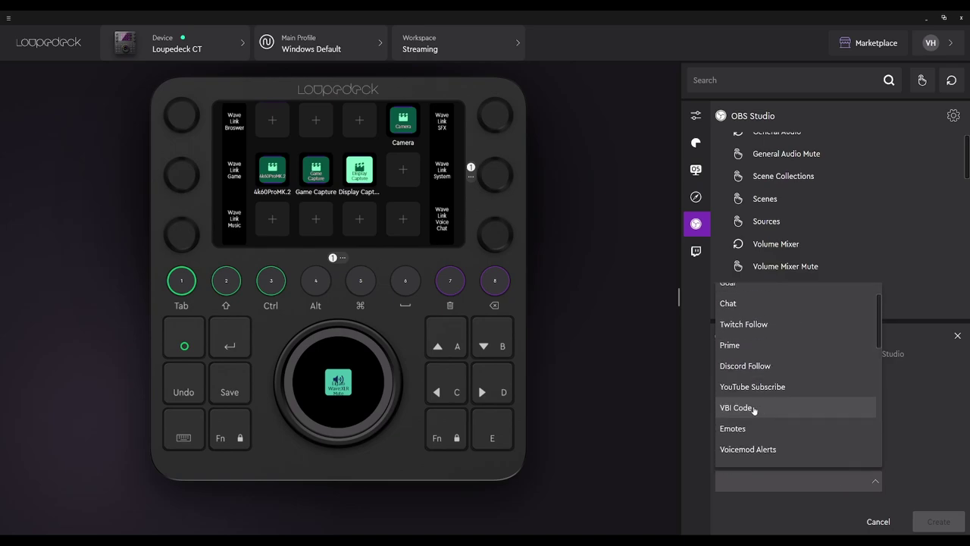
{"action": "left_click", "coordinate": [752, 411]}
{"action": "left_click", "coordinate": [937, 522]}
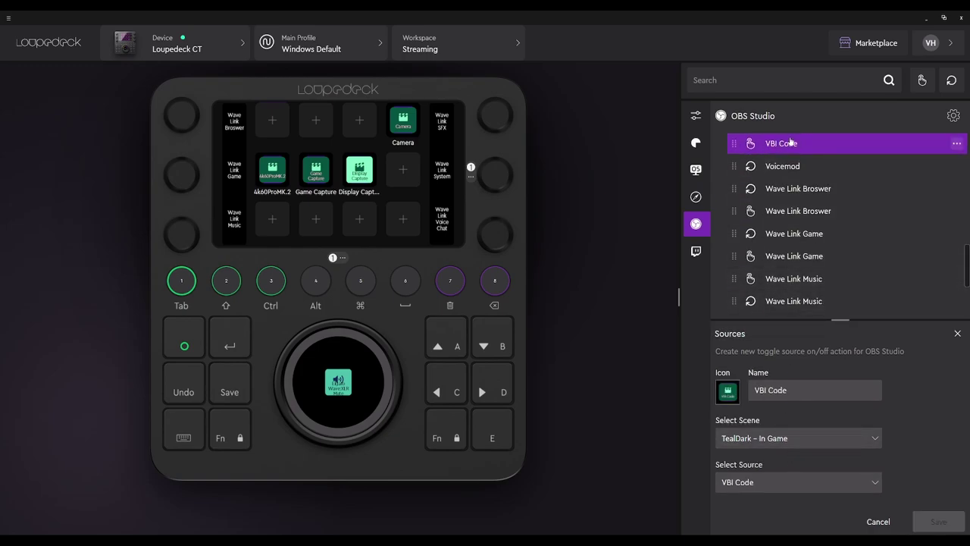
{"action": "left_click_drag", "start_coordinate": [788, 144], "coordinate": [394, 173]}
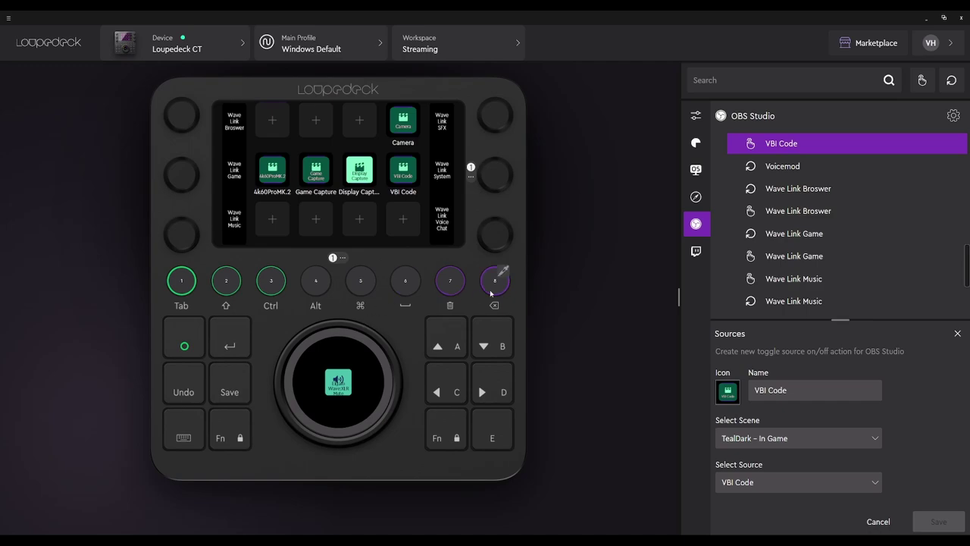
Step: Create a Scenes action that switches to the TealDark – Starting Soon scene
{"action": "scroll", "coordinate": [800, 227], "scroll_direction": "up", "scroll_amount": 5}
{"action": "scroll", "coordinate": [803, 243], "scroll_direction": "up", "scroll_amount": 7}
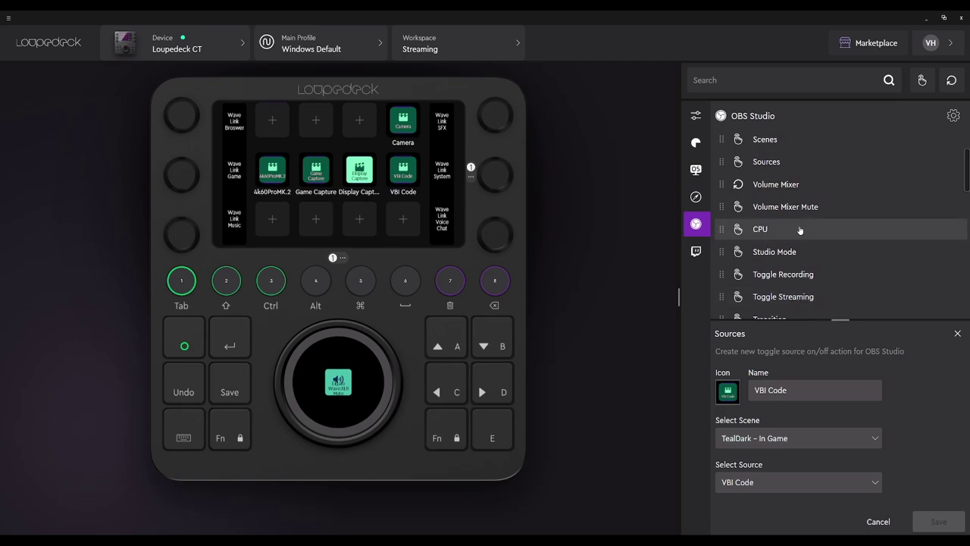
{"action": "scroll", "coordinate": [796, 227], "scroll_direction": "up", "scroll_amount": 3}
{"action": "left_click", "coordinate": [773, 216]}
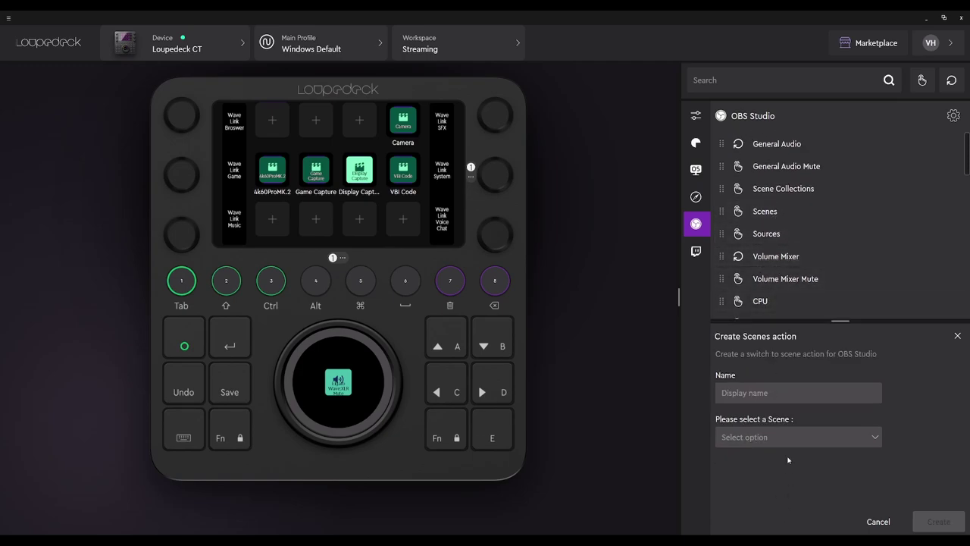
{"action": "left_click", "coordinate": [812, 437]}
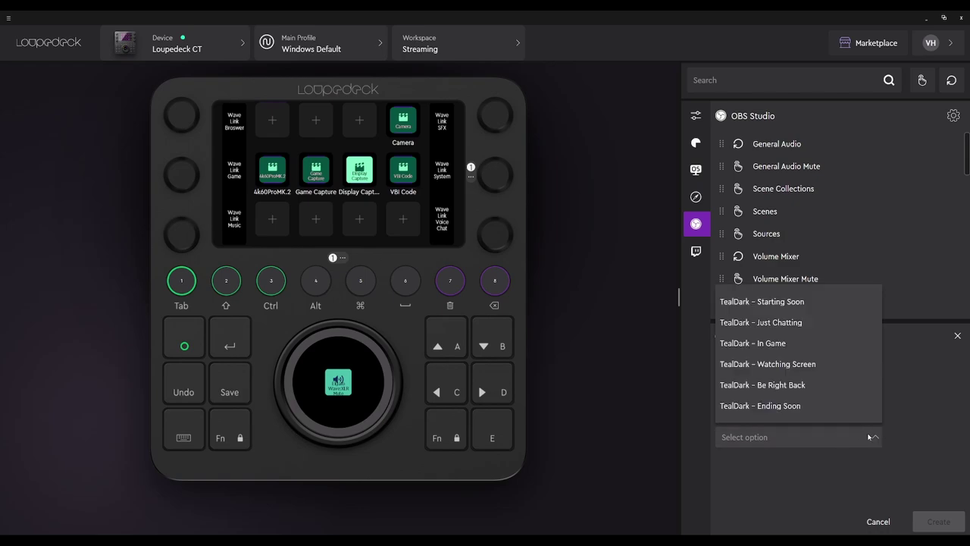
{"action": "left_click", "coordinate": [856, 465]}
{"action": "left_click", "coordinate": [939, 521]}
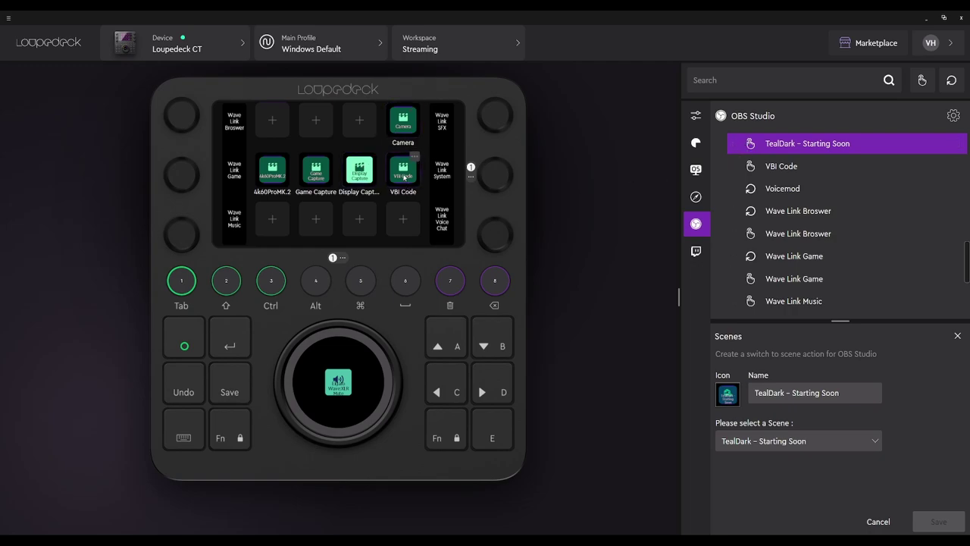
Step: Move all five source toggles down one row and assign TealDark – Starting Soon to the third touch button of the top row
{"action": "left_click_drag", "start_coordinate": [404, 177], "coordinate": [402, 220]}
{"action": "left_click_drag", "start_coordinate": [360, 170], "coordinate": [359, 220]}
{"action": "left_click_drag", "start_coordinate": [316, 169], "coordinate": [316, 220]}
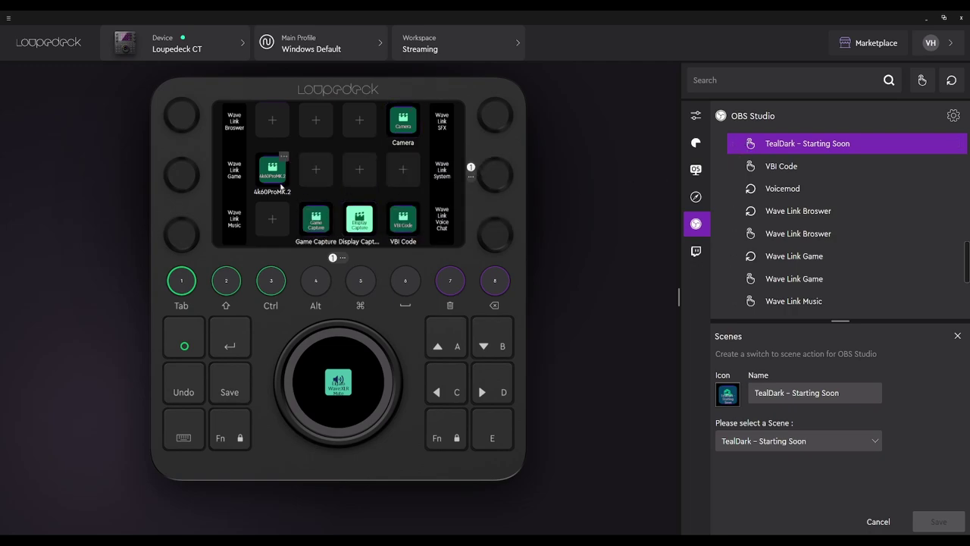
{"action": "left_click_drag", "start_coordinate": [280, 187], "coordinate": [273, 220]}
{"action": "left_click_drag", "start_coordinate": [407, 129], "coordinate": [403, 171]}
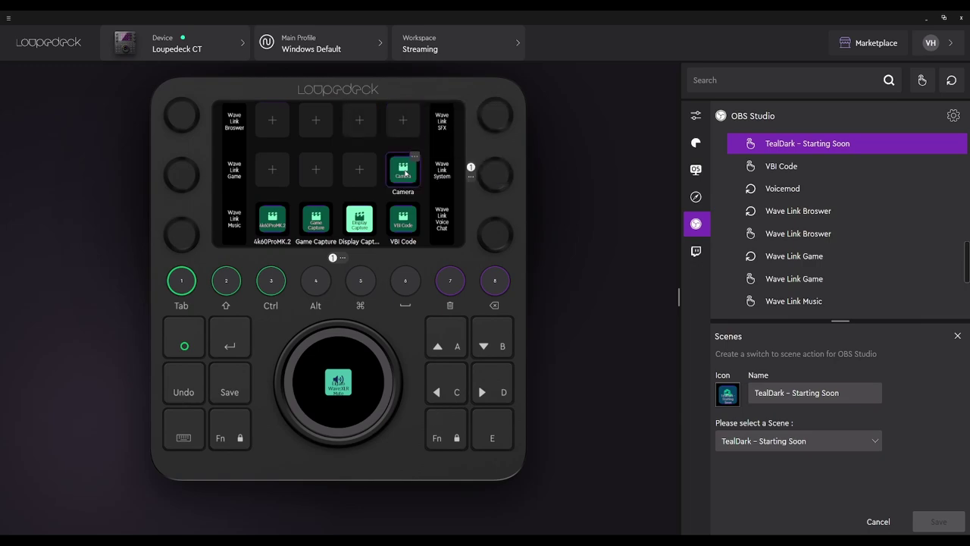
{"action": "left_click_drag", "start_coordinate": [734, 143], "coordinate": [358, 120]}
Step: Create a Scenes action for TealDark – Just Chatting and assign it to the fourth touch button of the top row
{"action": "scroll", "coordinate": [788, 241], "scroll_direction": "up", "scroll_amount": 10}
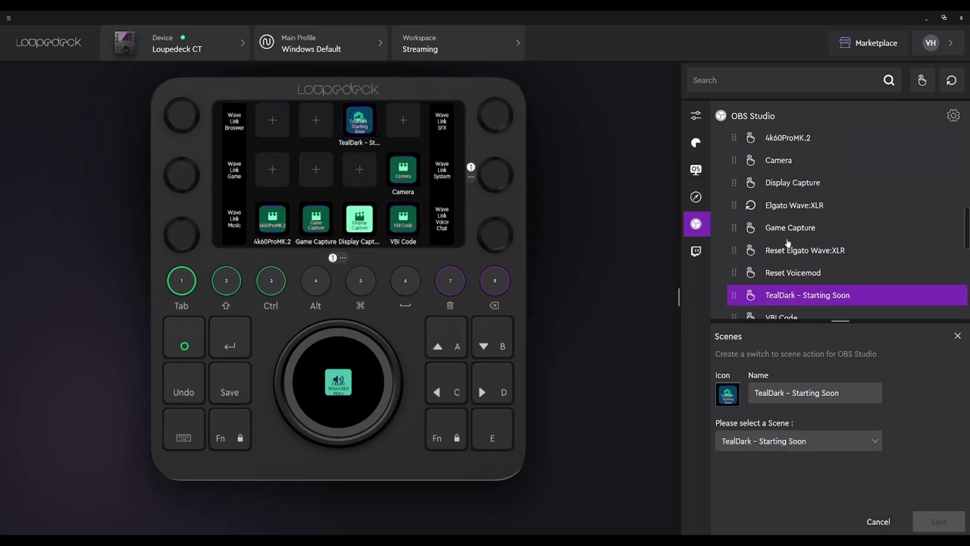
{"action": "scroll", "coordinate": [808, 266], "scroll_direction": "up", "scroll_amount": 2}
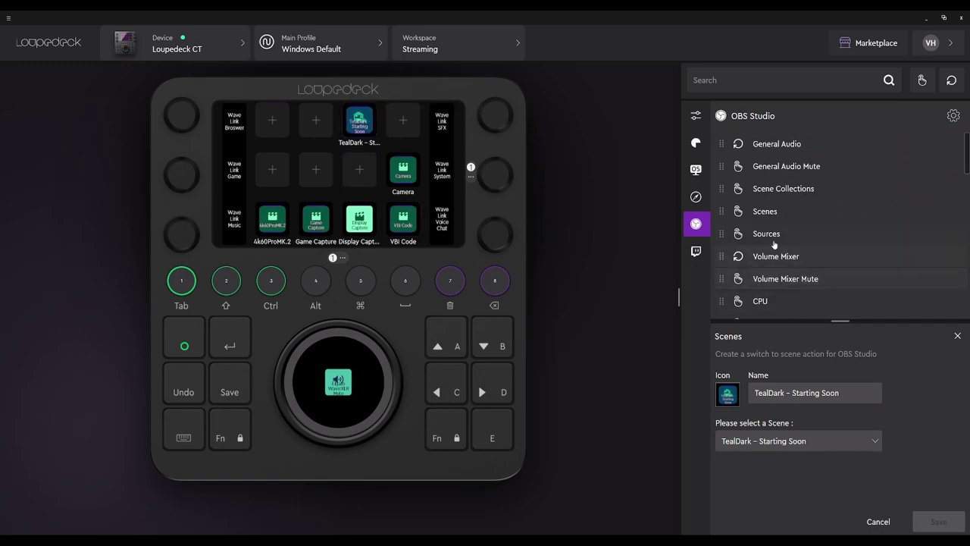
{"action": "left_click", "coordinate": [777, 212]}
{"action": "left_click", "coordinate": [869, 439]}
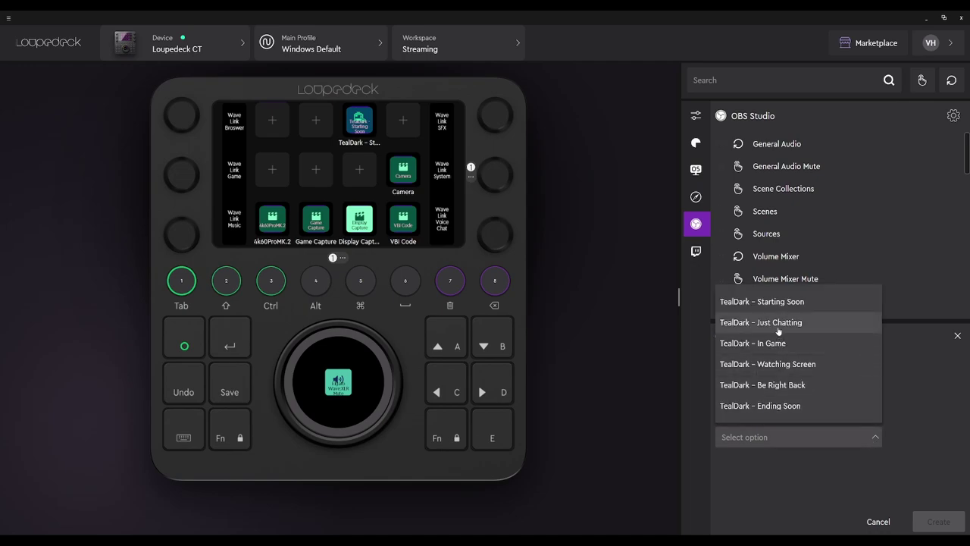
{"action": "left_click", "coordinate": [724, 324]}
{"action": "left_click", "coordinate": [938, 521]}
{"action": "scroll", "coordinate": [791, 296], "scroll_direction": "down", "scroll_amount": 8}
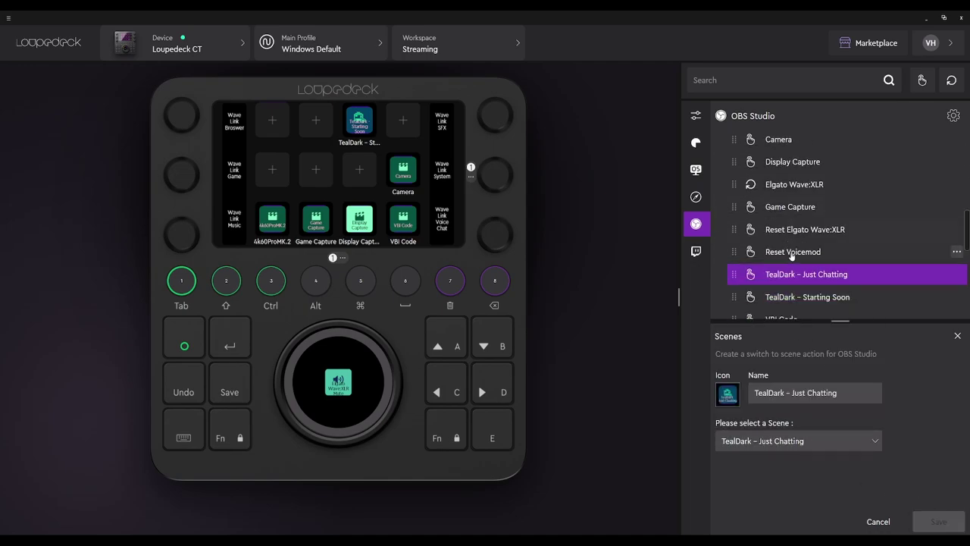
{"action": "left_click_drag", "start_coordinate": [780, 149], "coordinate": [403, 121]}
Step: Create a Scenes action for TealDark – In Game and assign it to the first touch button of the middle row
{"action": "scroll", "coordinate": [806, 235], "scroll_direction": "up", "scroll_amount": 10}
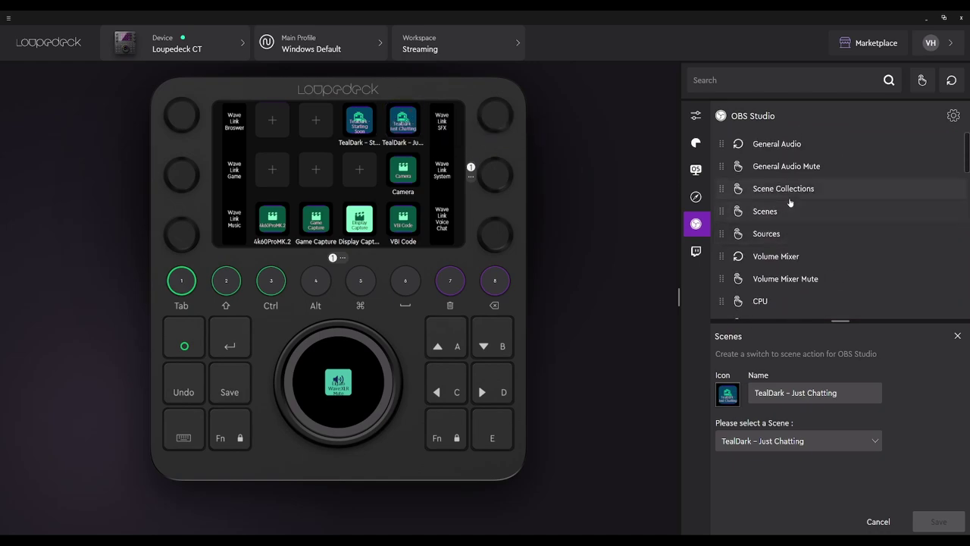
{"action": "left_click", "coordinate": [772, 215]}
{"action": "left_click", "coordinate": [799, 437]}
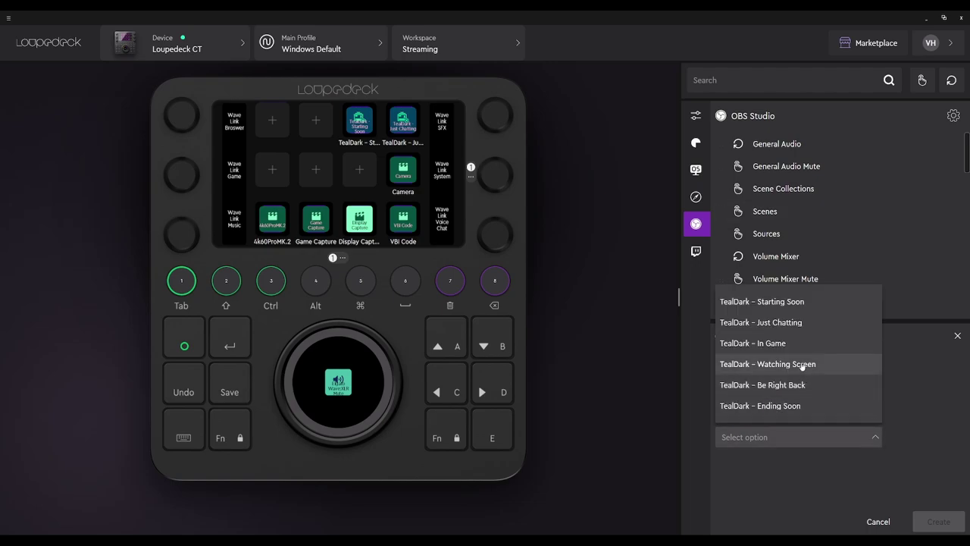
{"action": "left_click", "coordinate": [758, 343]}
{"action": "left_click", "coordinate": [936, 521]}
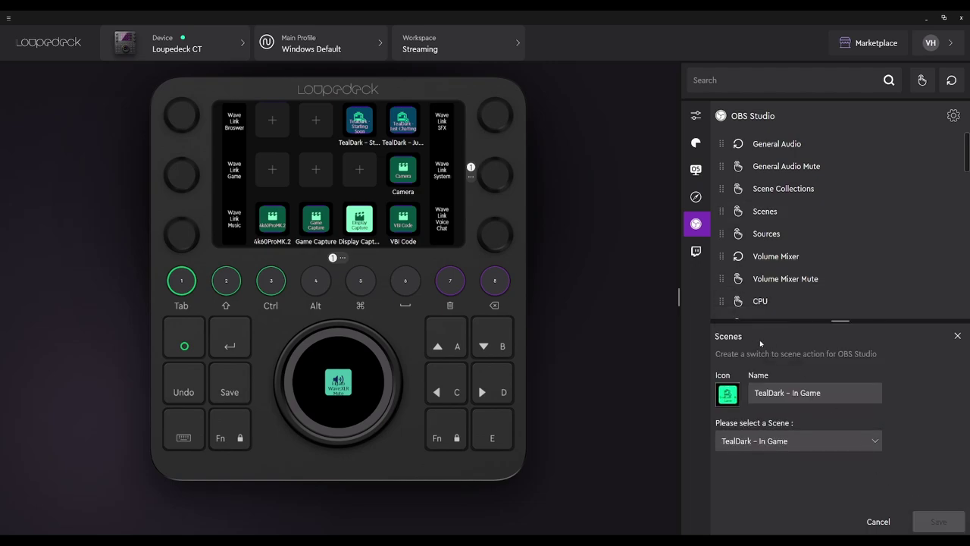
{"action": "left_click_drag", "start_coordinate": [773, 145], "coordinate": [265, 173]}
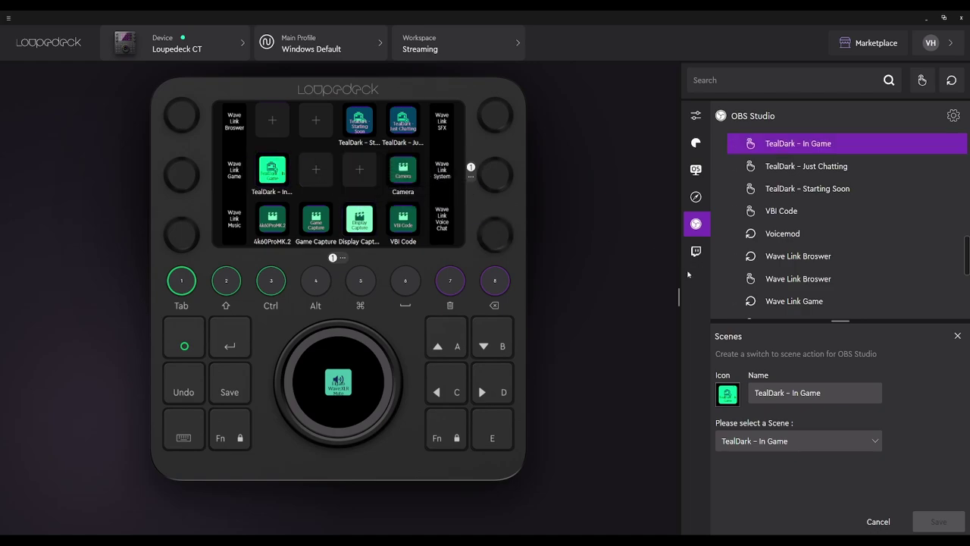
Step: Return to the available OBS Studio actions above the stored ones
{"action": "scroll", "coordinate": [805, 250], "scroll_direction": "up", "scroll_amount": 5}
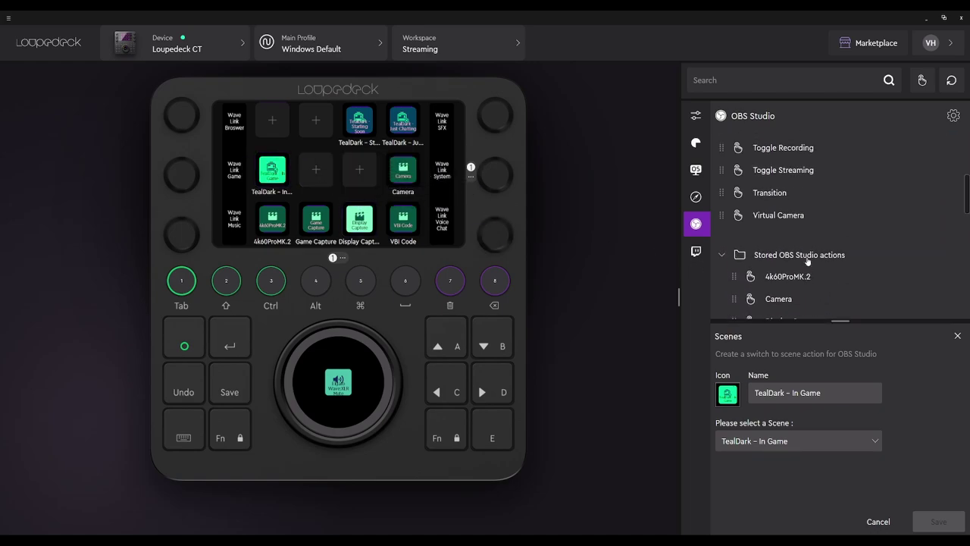
{"action": "scroll", "coordinate": [808, 261], "scroll_direction": "up", "scroll_amount": 1}
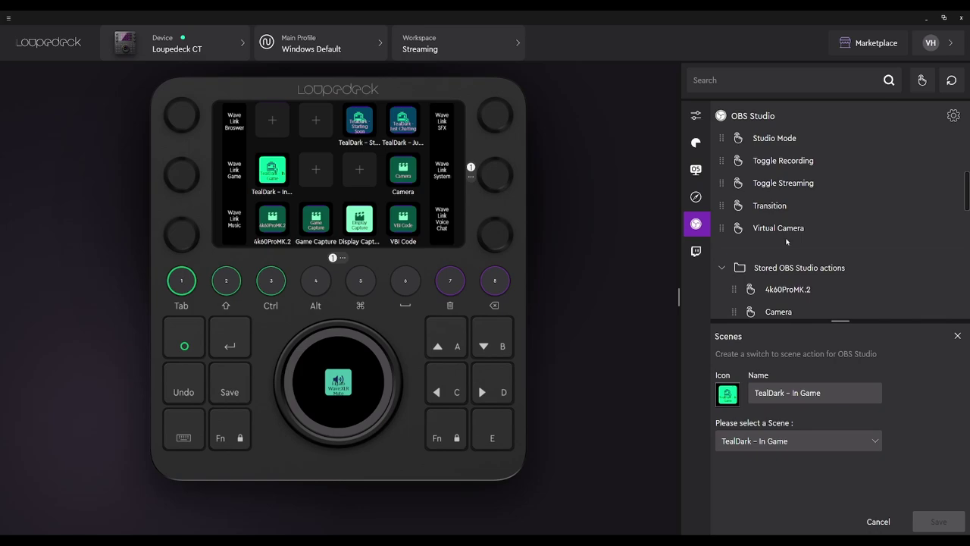
{"action": "scroll", "coordinate": [787, 241], "scroll_direction": "down", "scroll_amount": 3}
{"action": "scroll", "coordinate": [787, 242], "scroll_direction": "up", "scroll_amount": 7}
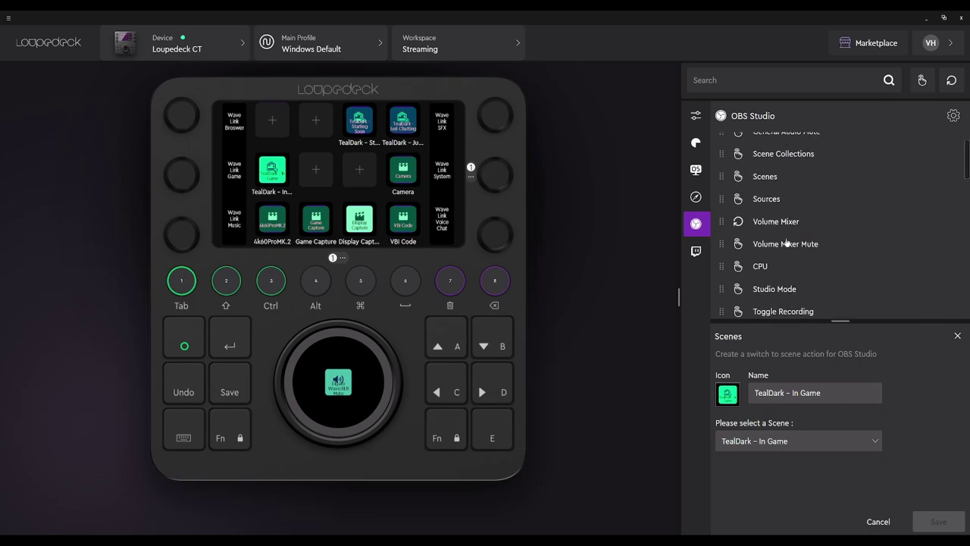
{"action": "left_click", "coordinate": [758, 199]}
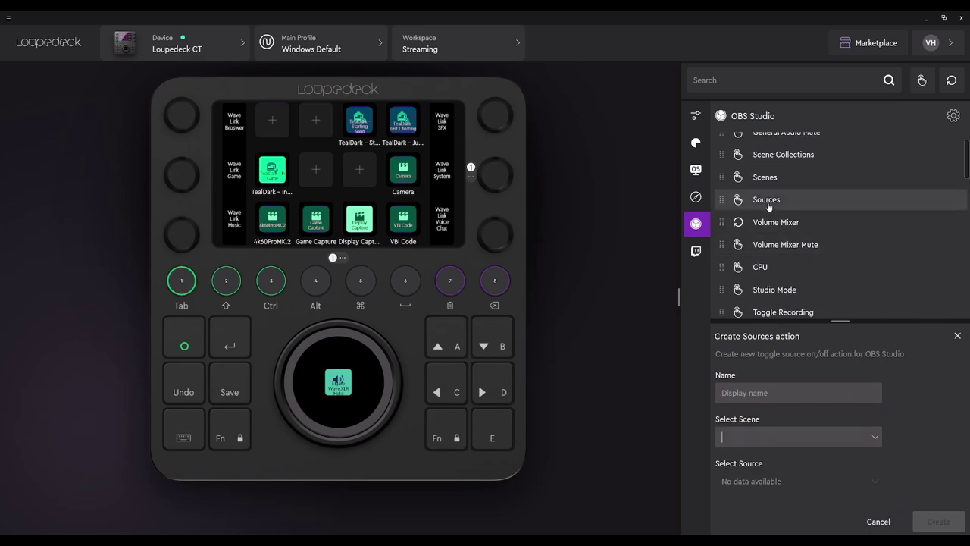
{"action": "left_click", "coordinate": [872, 439]}
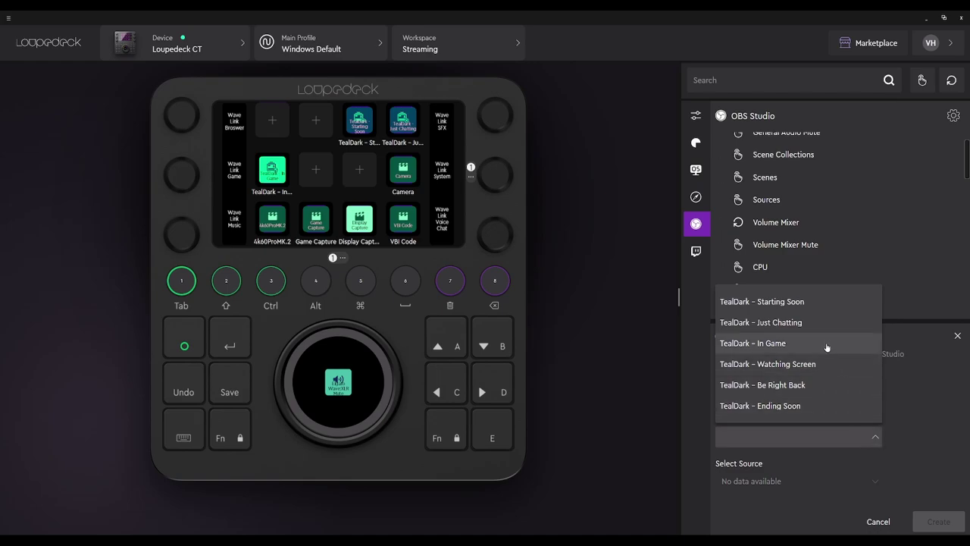
{"action": "left_click", "coordinate": [827, 345]}
{"action": "left_click", "coordinate": [876, 483]}
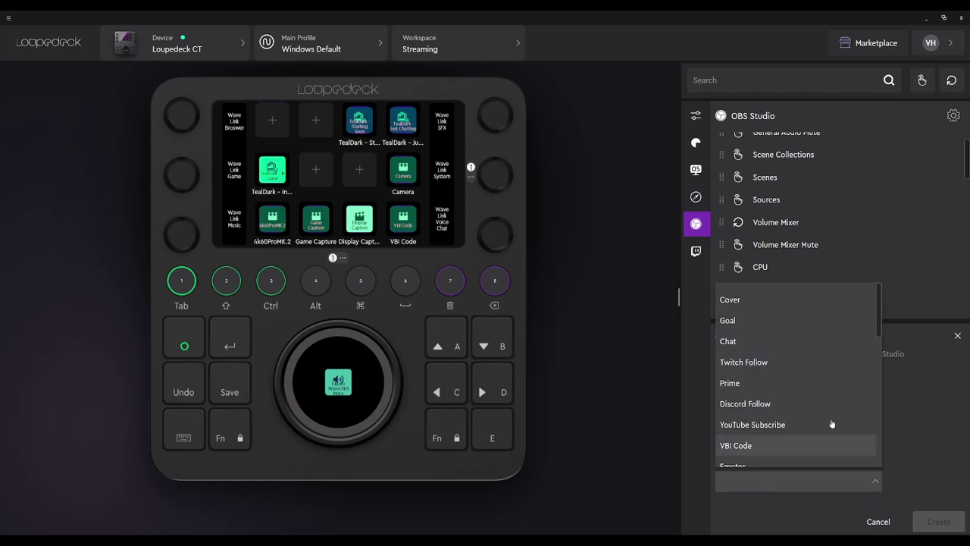
{"action": "scroll", "coordinate": [801, 383], "scroll_direction": "down", "scroll_amount": 10}
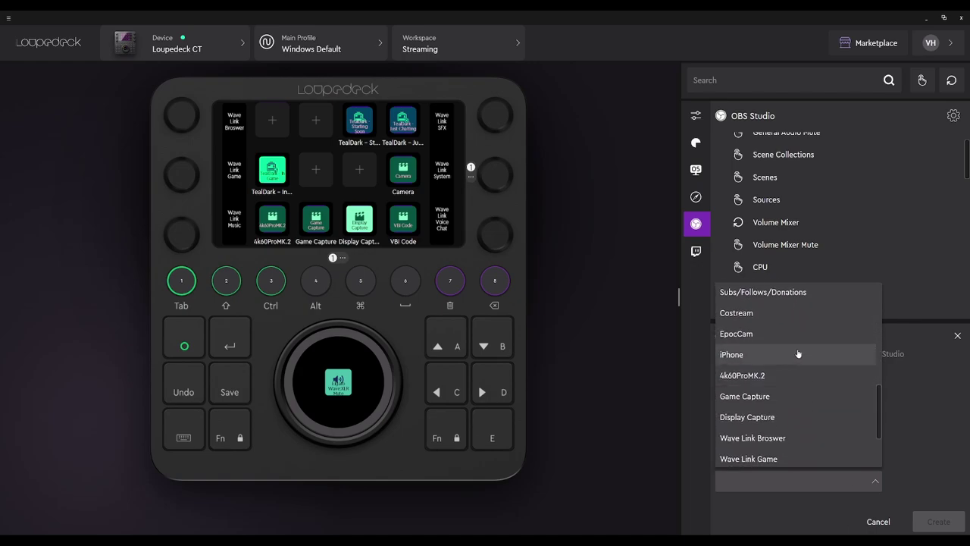
Step: Create a scene-switch action for TealDark – Watching Screen and assign it to the second touch key of the middle row
{"action": "left_click", "coordinate": [796, 179]}
{"action": "left_click", "coordinate": [876, 436]}
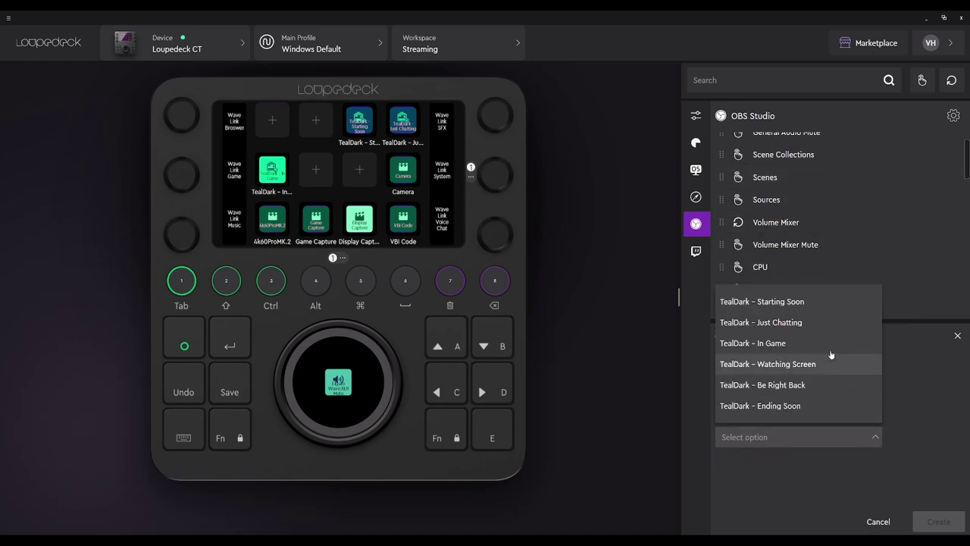
{"action": "left_click", "coordinate": [802, 364]}
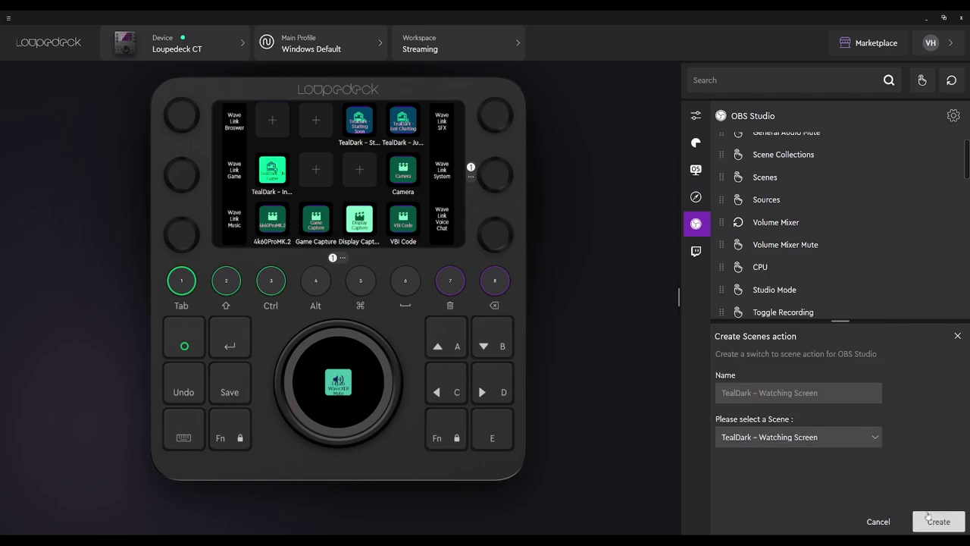
{"action": "left_click", "coordinate": [928, 517]}
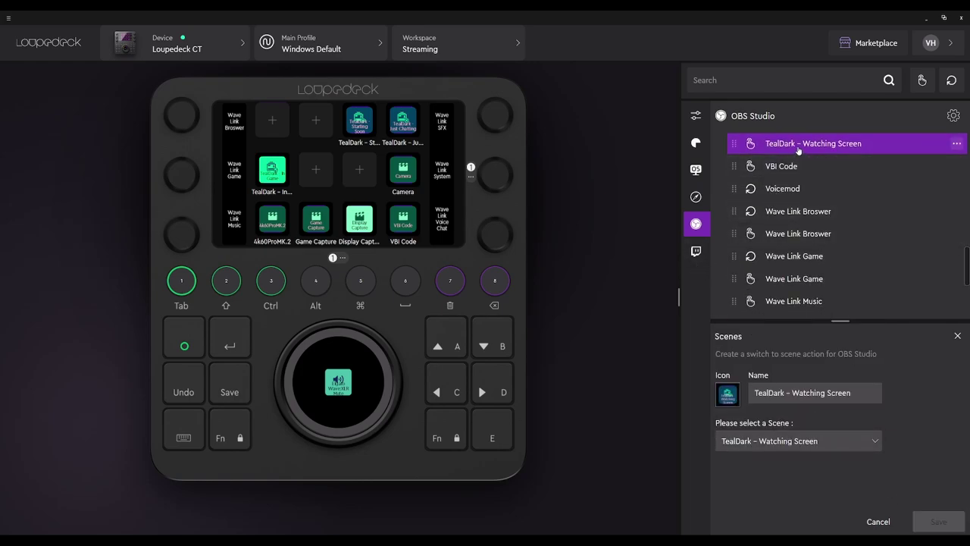
{"action": "left_click_drag", "start_coordinate": [798, 149], "coordinate": [315, 173]}
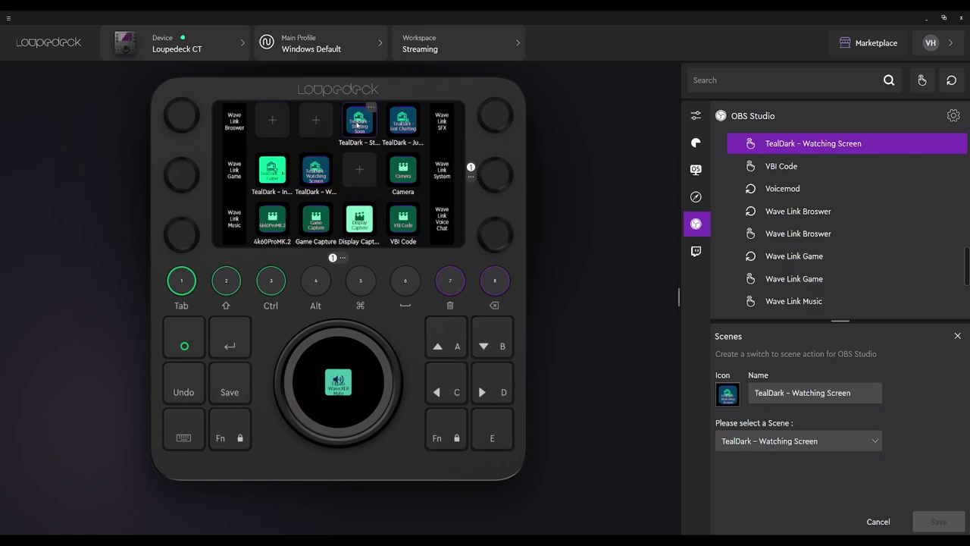
Step: Rearrange the scene keys: Starting Soon, Just Chatting and In Game in the top row's second to fourth slots, Watching Screen first in the middle row
{"action": "left_click_drag", "start_coordinate": [357, 123], "coordinate": [316, 121]}
{"action": "left_click_drag", "start_coordinate": [403, 121], "coordinate": [364, 122]}
{"action": "left_click_drag", "start_coordinate": [272, 169], "coordinate": [394, 134]}
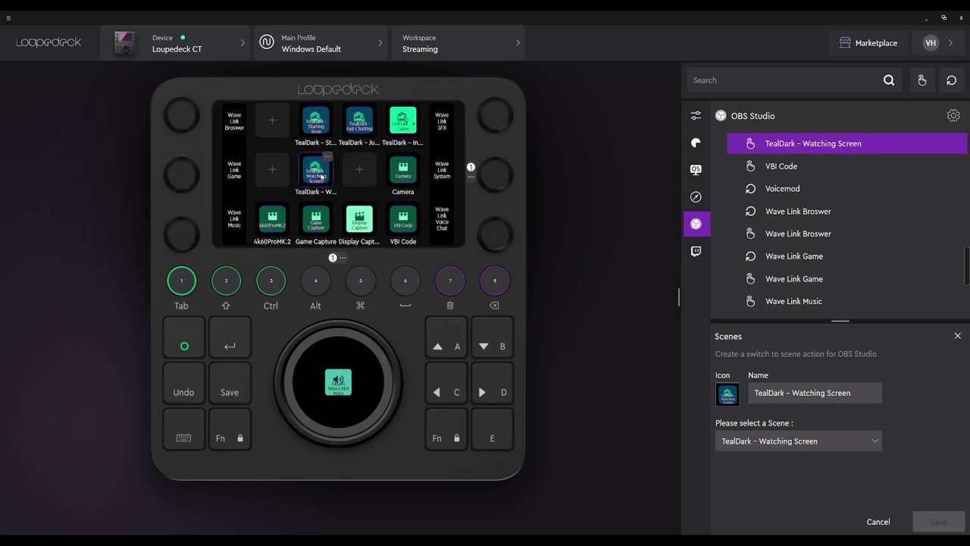
{"action": "left_click_drag", "start_coordinate": [321, 177], "coordinate": [273, 171]}
Step: Create a scene-switch action for TealDark – Be Right Back and assign it to the empty key beside Watching Screen
{"action": "scroll", "coordinate": [788, 227], "scroll_direction": "up", "scroll_amount": 3}
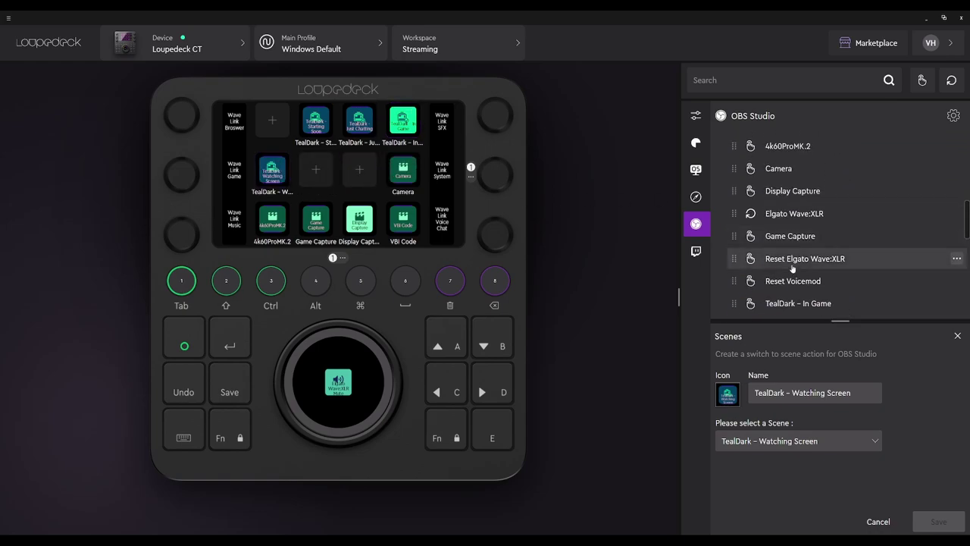
{"action": "scroll", "coordinate": [788, 250], "scroll_direction": "up", "scroll_amount": 8}
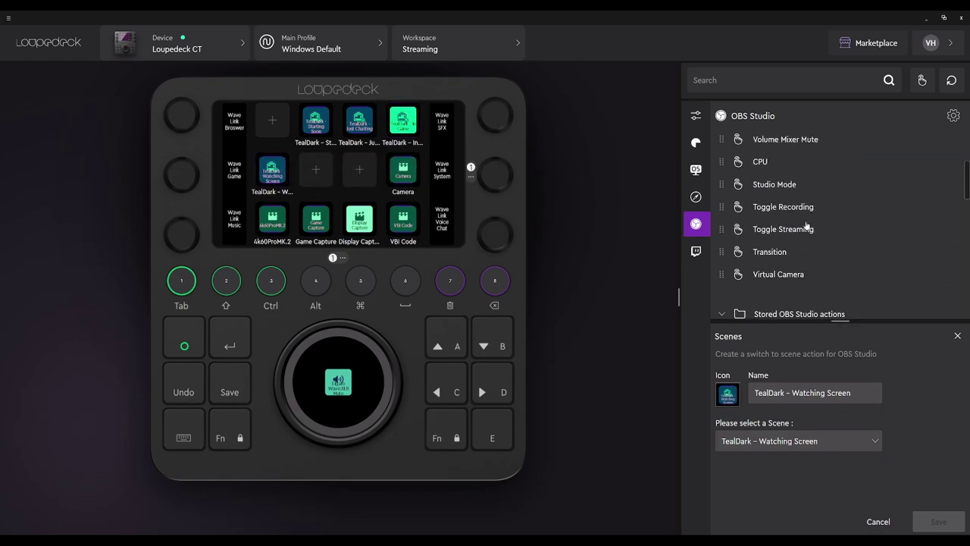
{"action": "scroll", "coordinate": [806, 224], "scroll_direction": "up", "scroll_amount": 2}
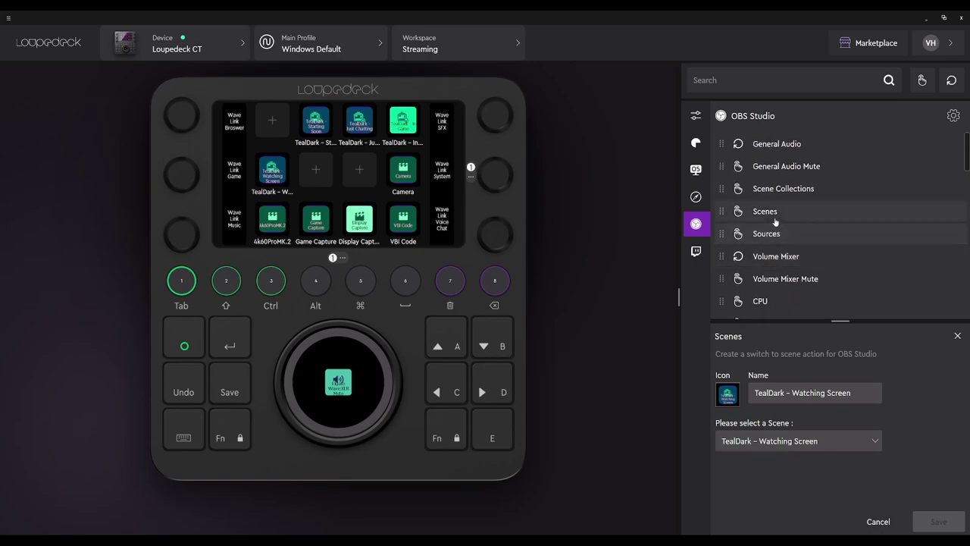
{"action": "left_click", "coordinate": [806, 210]}
{"action": "left_click", "coordinate": [875, 439]}
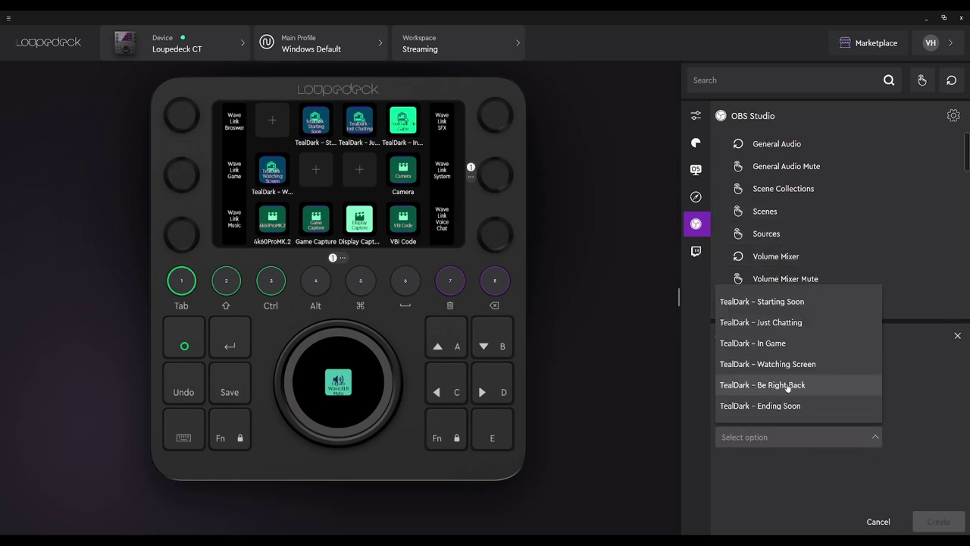
{"action": "left_click", "coordinate": [786, 384]}
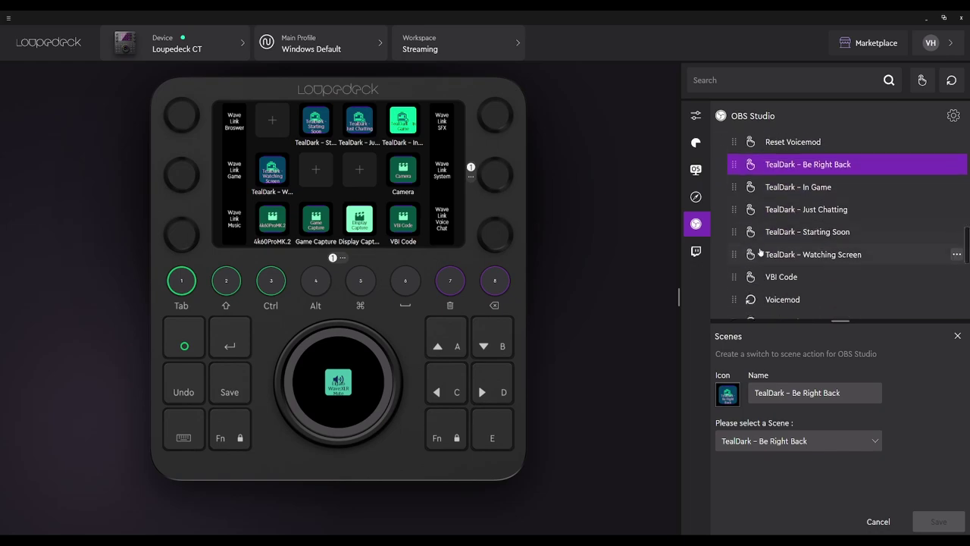
{"action": "left_click_drag", "start_coordinate": [796, 144], "coordinate": [316, 169]}
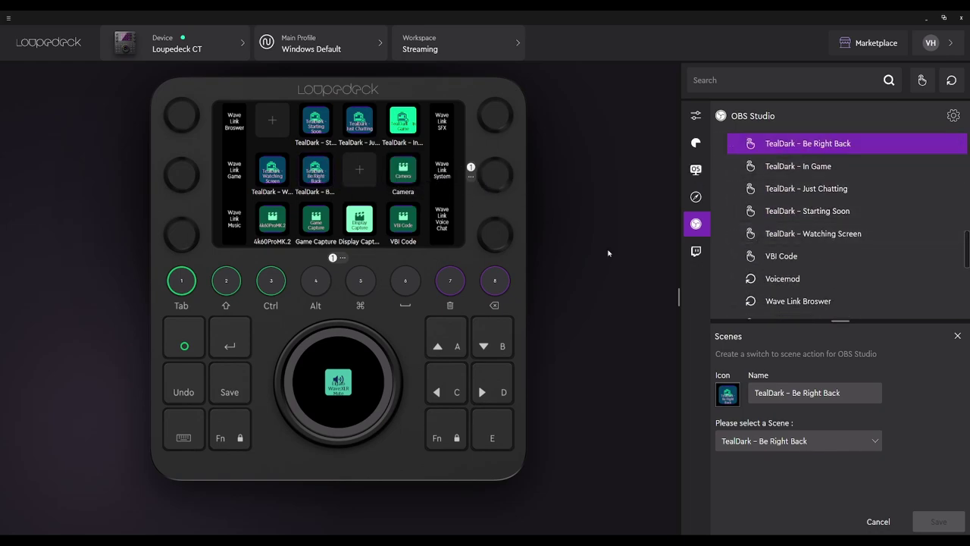
Step: Create a scene-switch action for TealDark – Ending Soon and assign it to the empty key between Be Right Back and Camera
{"action": "scroll", "coordinate": [779, 250], "scroll_direction": "up", "scroll_amount": 5}
{"action": "scroll", "coordinate": [779, 257], "scroll_direction": "up", "scroll_amount": 8}
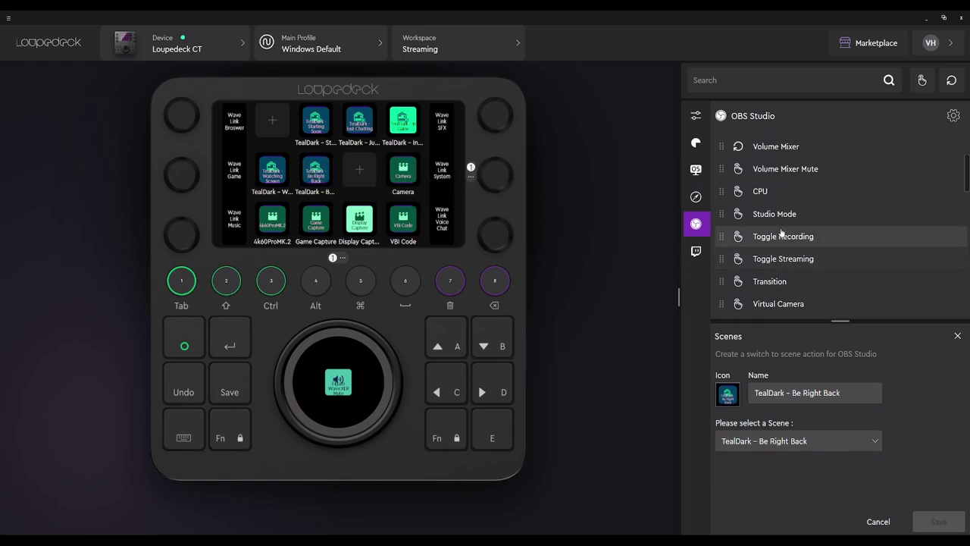
{"action": "left_click", "coordinate": [756, 179]}
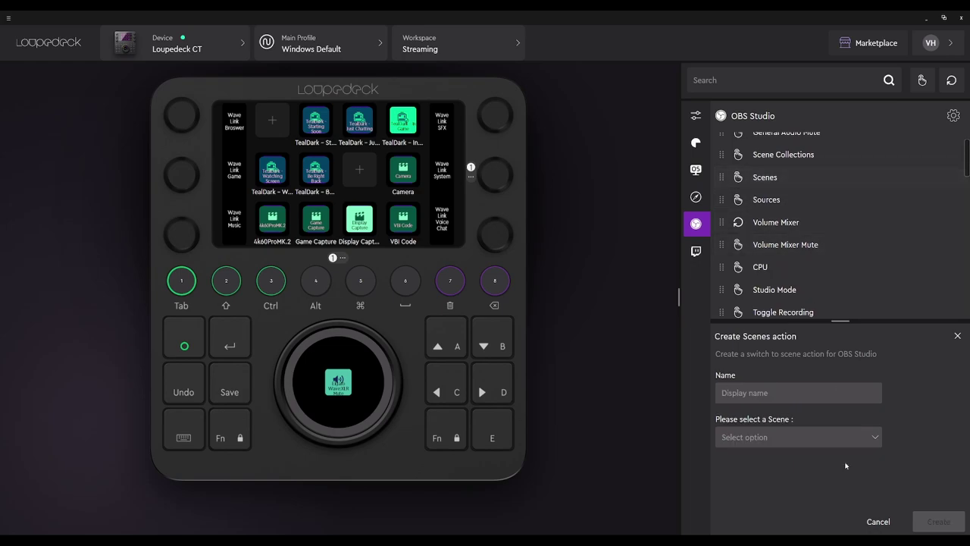
{"action": "left_click", "coordinate": [878, 440]}
{"action": "left_click", "coordinate": [775, 405]}
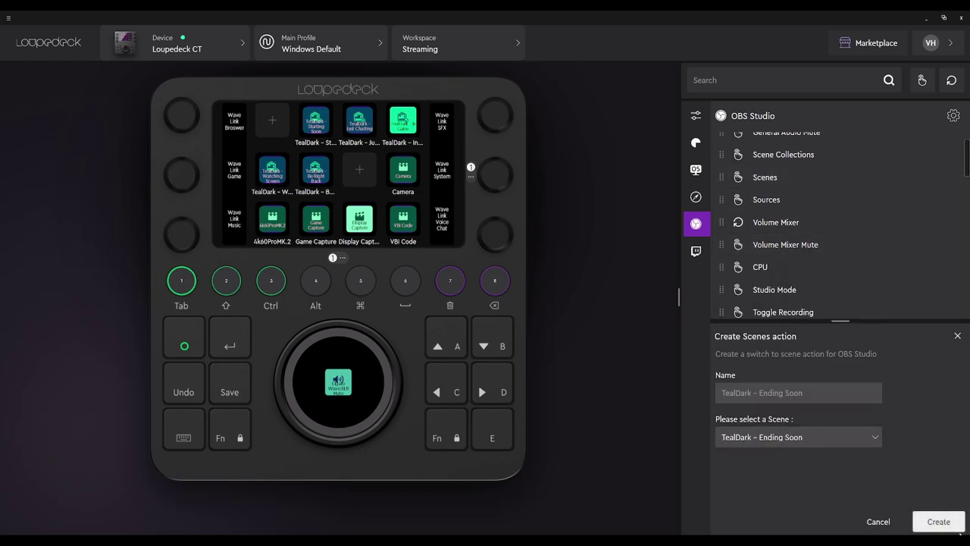
{"action": "left_click", "coordinate": [938, 521]}
{"action": "left_click_drag", "start_coordinate": [795, 144], "coordinate": [359, 170]}
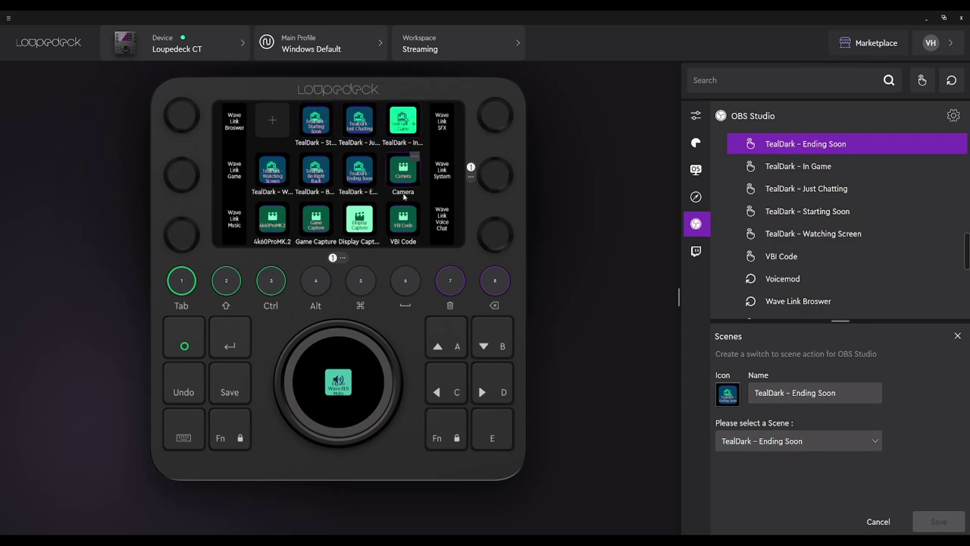
Step: Check the icon library for a replacement icon for the TealDark – Starting Soon action, leaving the icon editor without saving
{"action": "left_click", "coordinate": [315, 112]}
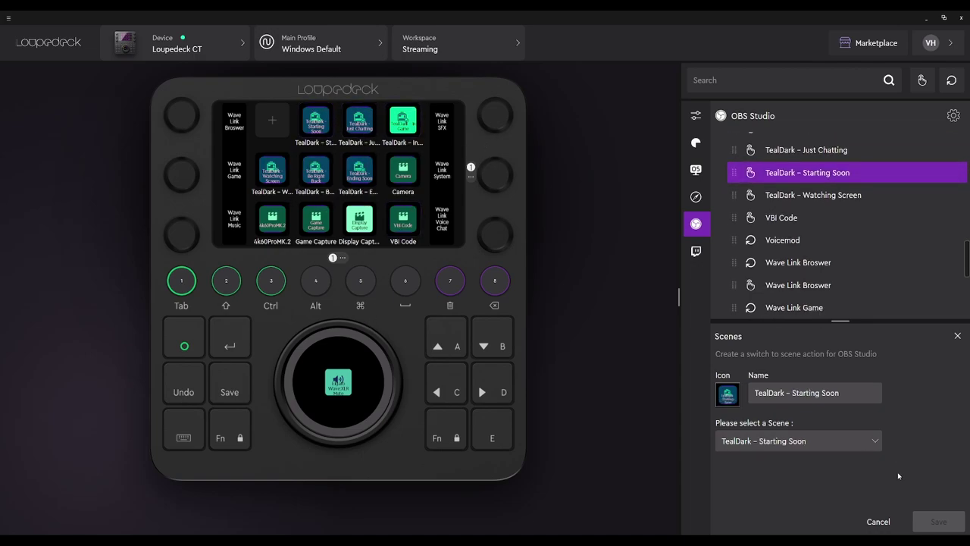
{"action": "left_click", "coordinate": [729, 394]}
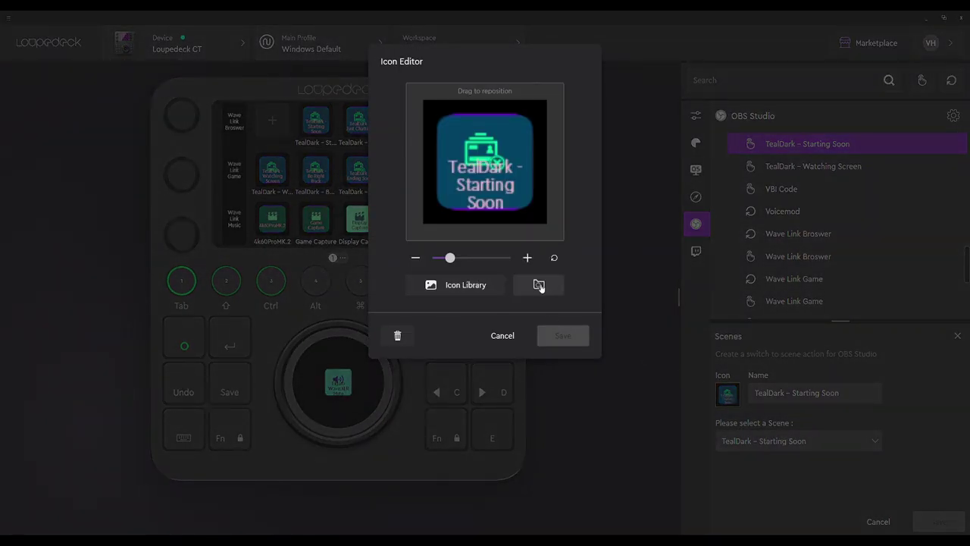
{"action": "left_click", "coordinate": [453, 286]}
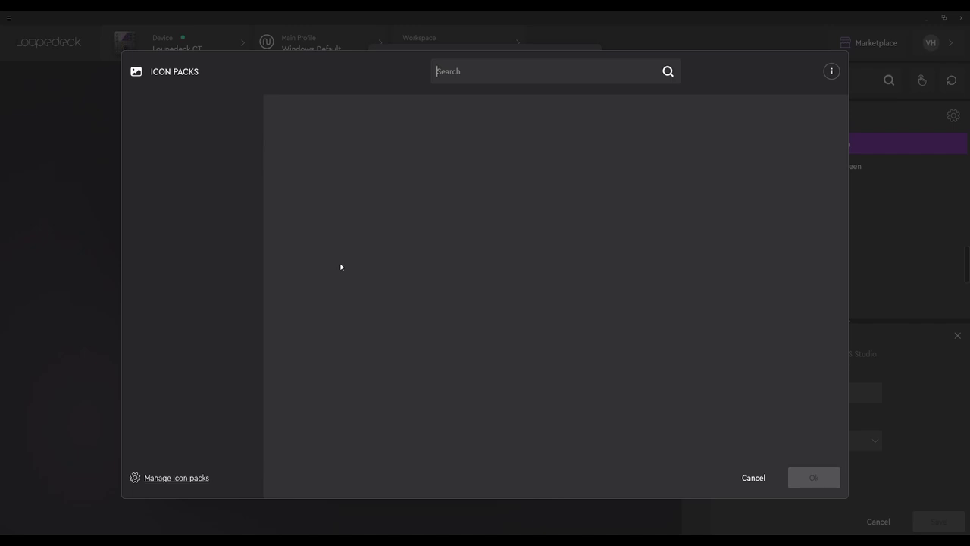
{"action": "left_click", "coordinate": [752, 481]}
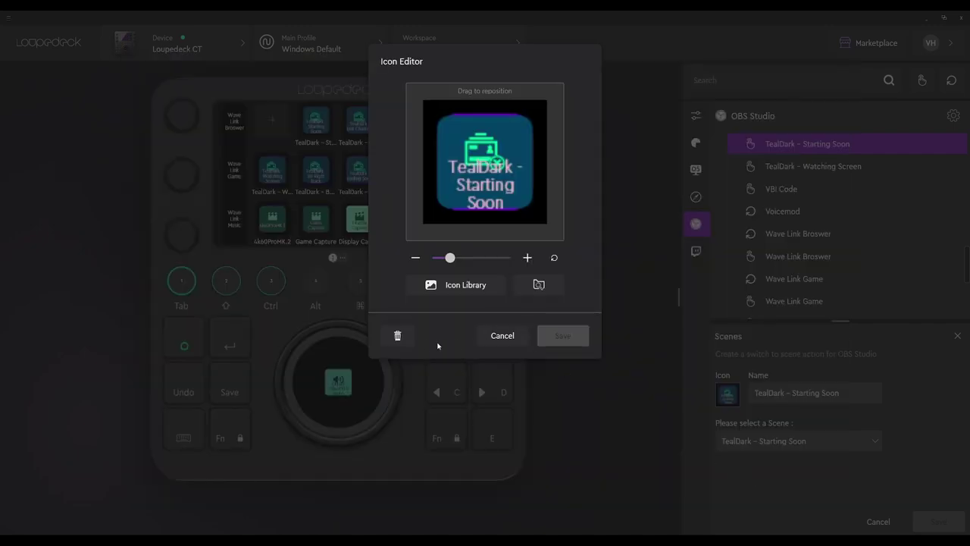
{"action": "left_click", "coordinate": [503, 336]}
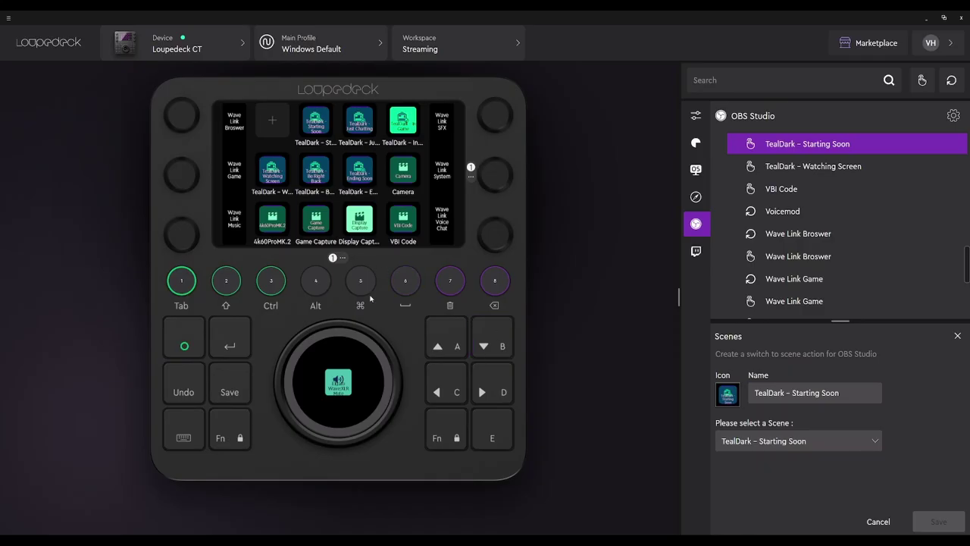
Step: Install the Loupedeck Creativity Icons icon pack from the Marketplace and close its installation details
{"action": "left_click", "coordinate": [877, 46]}
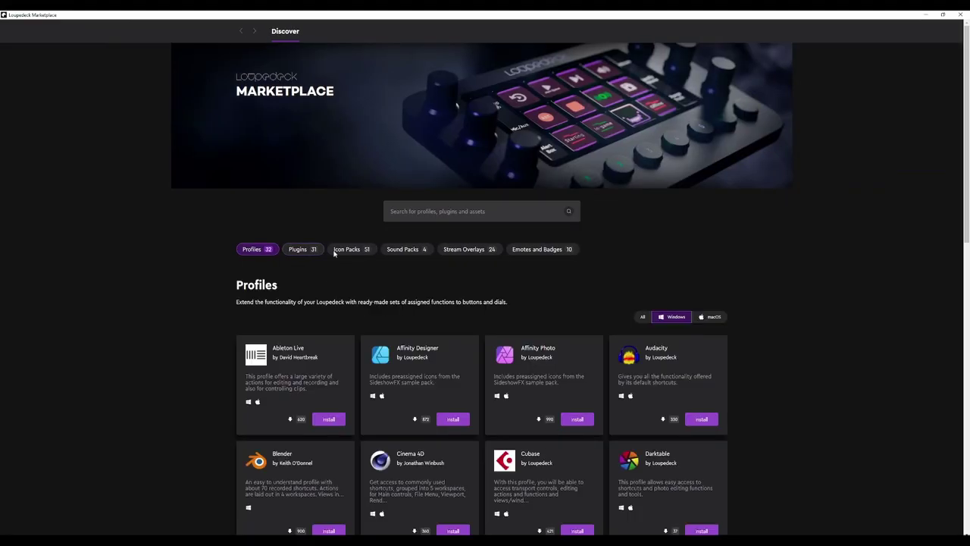
{"action": "left_click", "coordinate": [347, 250]}
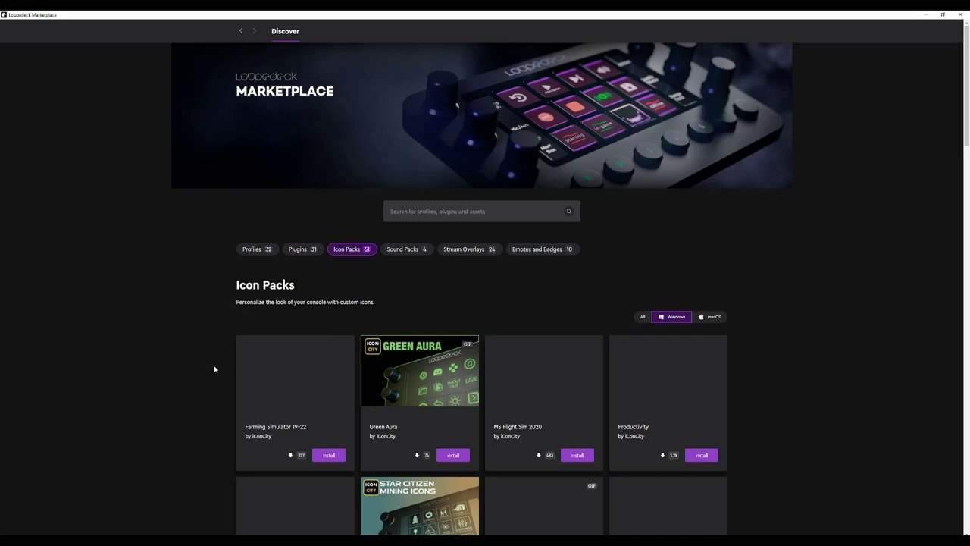
{"action": "scroll", "coordinate": [102, 324], "scroll_direction": "down", "scroll_amount": 2}
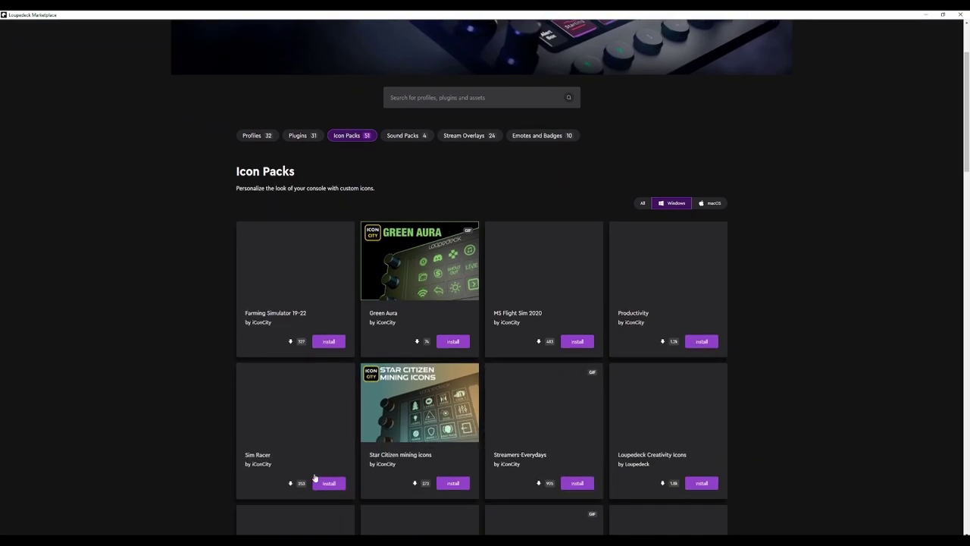
{"action": "scroll", "coordinate": [676, 351], "scroll_direction": "down", "scroll_amount": 1}
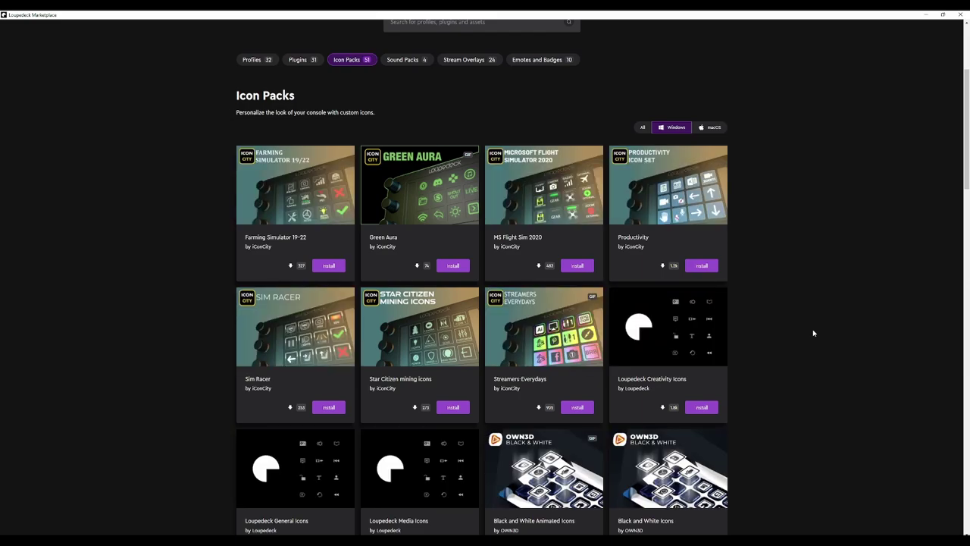
{"action": "scroll", "coordinate": [813, 332], "scroll_direction": "down", "scroll_amount": 2}
{"action": "left_click", "coordinate": [702, 256]}
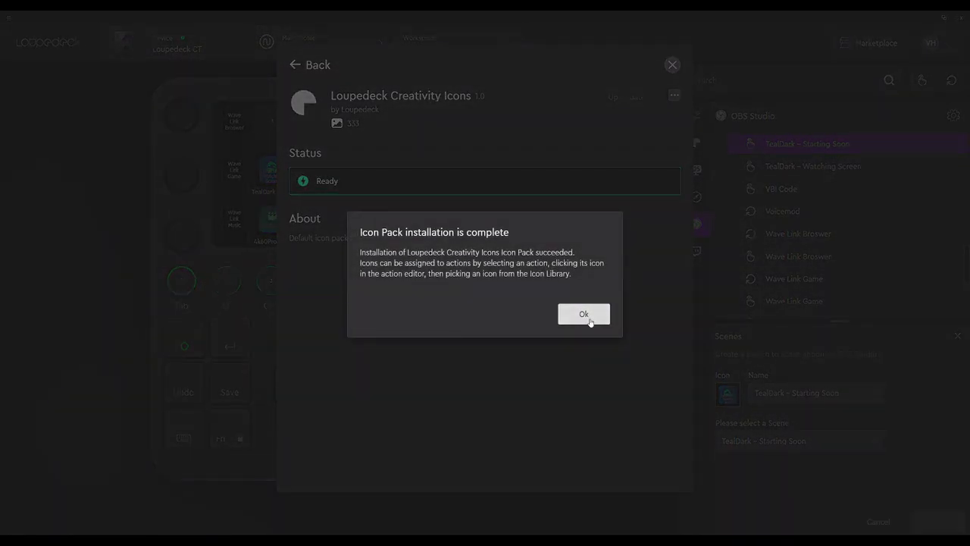
{"action": "left_click", "coordinate": [584, 314]}
{"action": "left_click", "coordinate": [671, 66]}
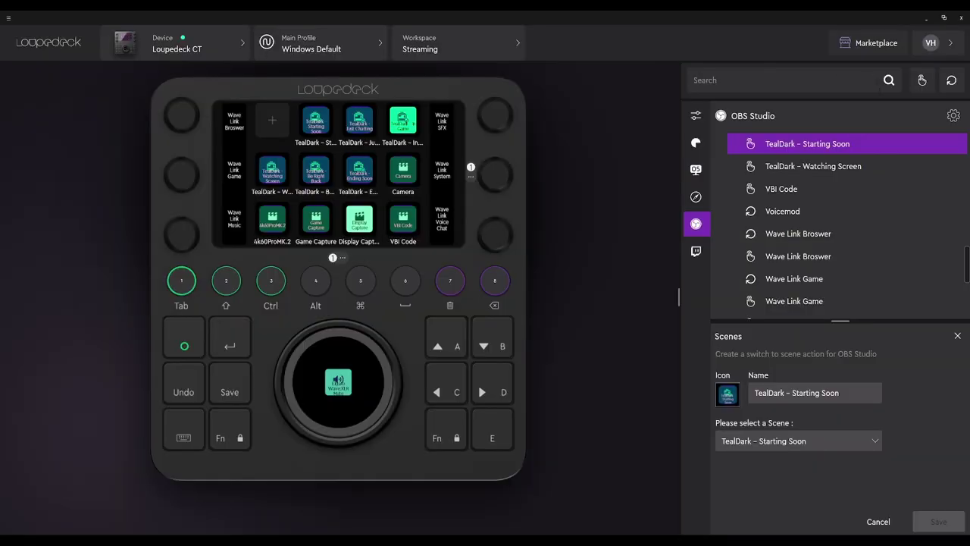
Step: Open the Marketplace and look through the available Windows profiles
{"action": "left_click", "coordinate": [873, 44]}
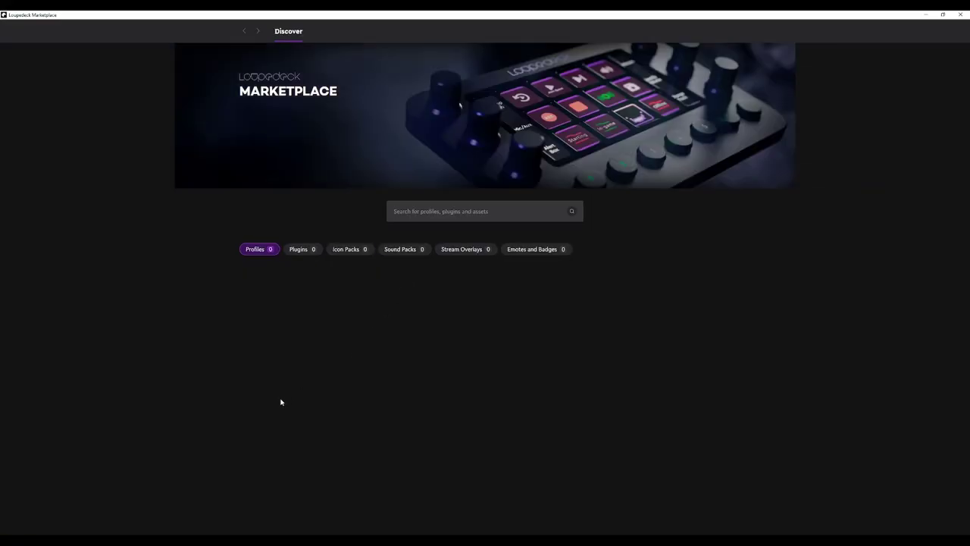
{"action": "scroll", "coordinate": [208, 374], "scroll_direction": "down", "scroll_amount": 5}
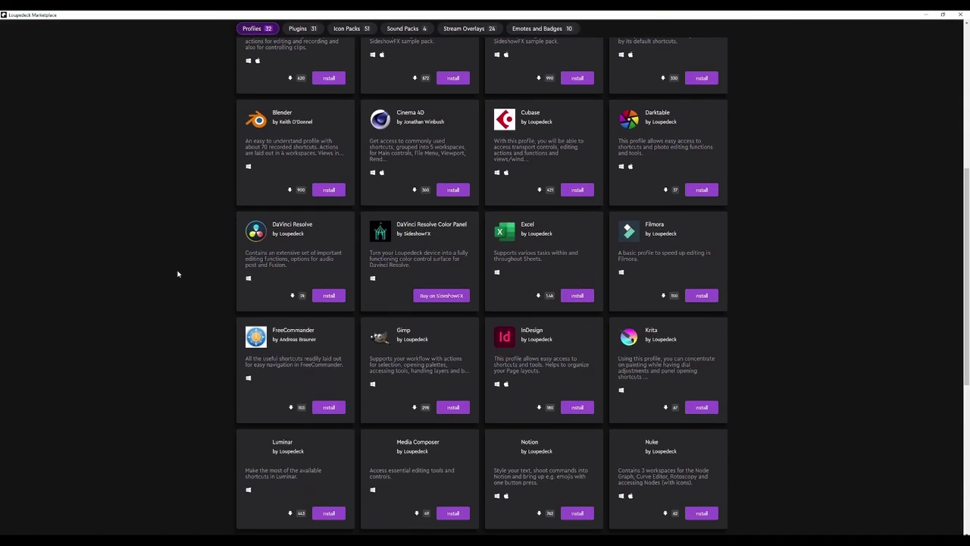
{"action": "scroll", "coordinate": [213, 258], "scroll_direction": "up", "scroll_amount": 2}
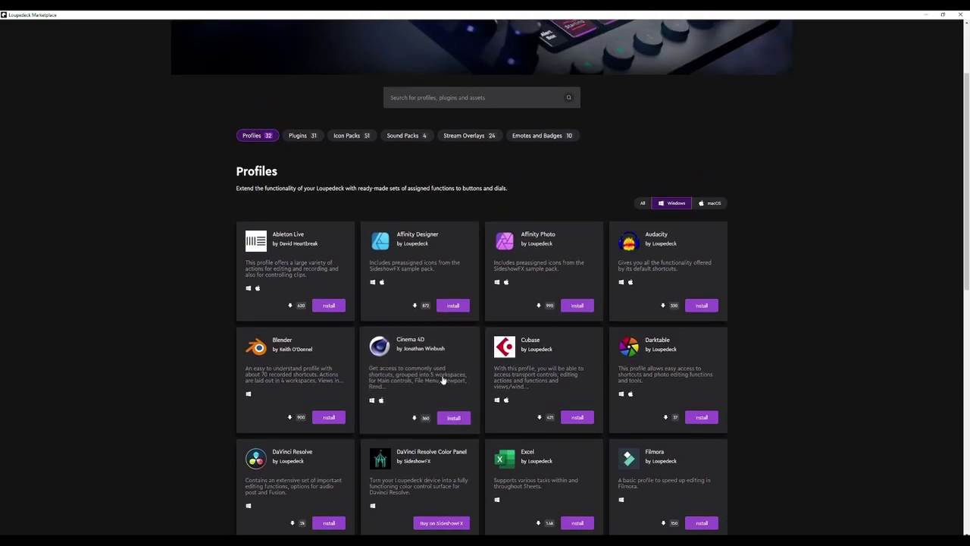
{"action": "scroll", "coordinate": [650, 373], "scroll_direction": "down", "scroll_amount": 1}
{"action": "scroll", "coordinate": [649, 373], "scroll_direction": "down", "scroll_amount": 4}
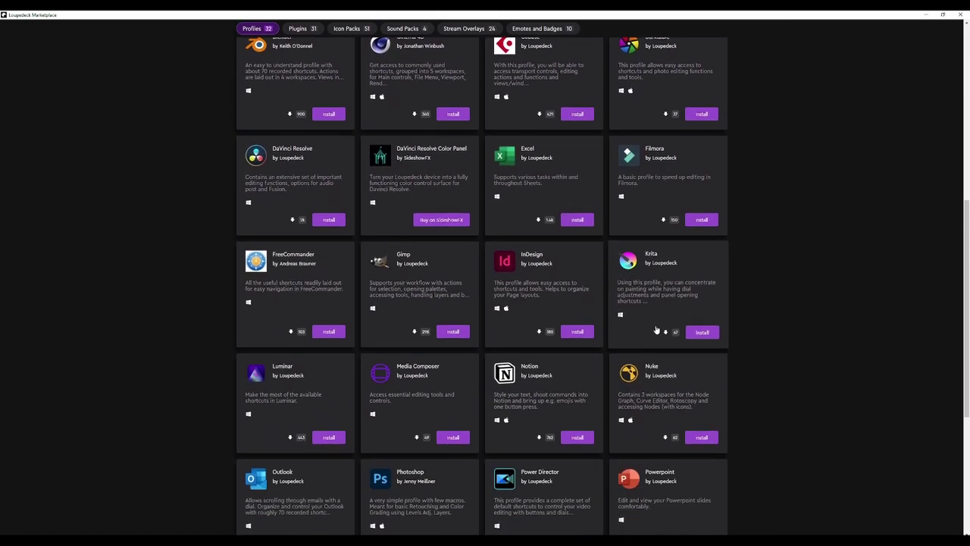
{"action": "scroll", "coordinate": [344, 340], "scroll_direction": "down", "scroll_amount": 2}
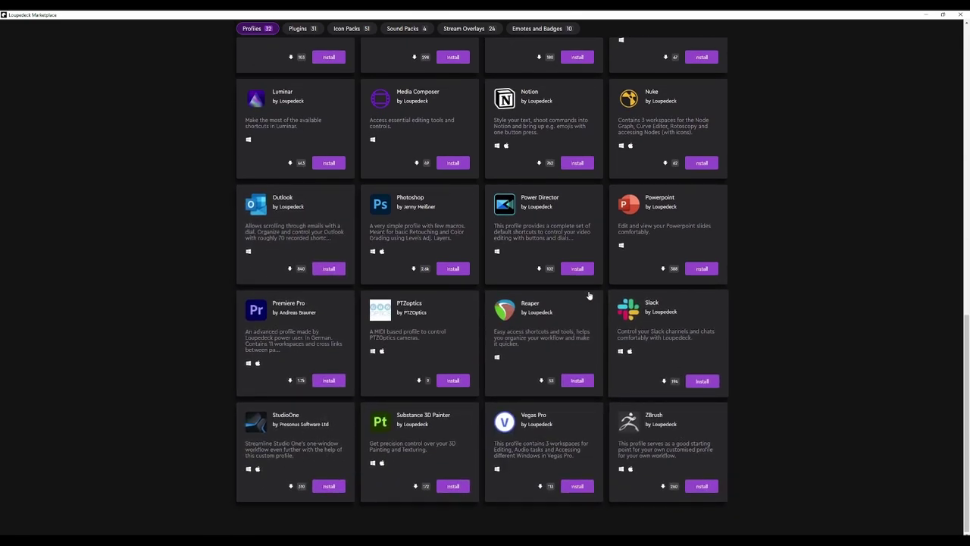
{"action": "scroll", "coordinate": [495, 294], "scroll_direction": "up", "scroll_amount": 3}
{"action": "scroll", "coordinate": [495, 294], "scroll_direction": "up", "scroll_amount": 1}
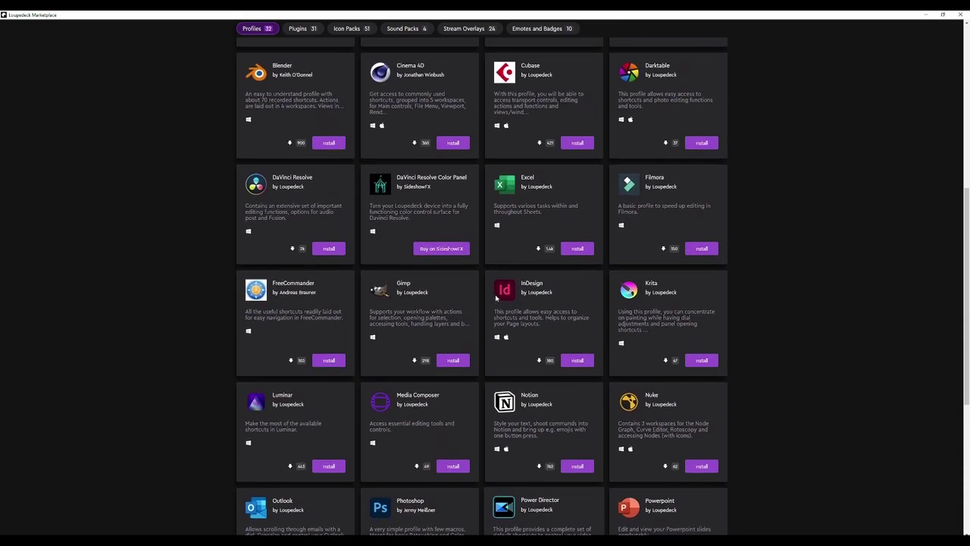
{"action": "scroll", "coordinate": [495, 294], "scroll_direction": "up", "scroll_amount": 2}
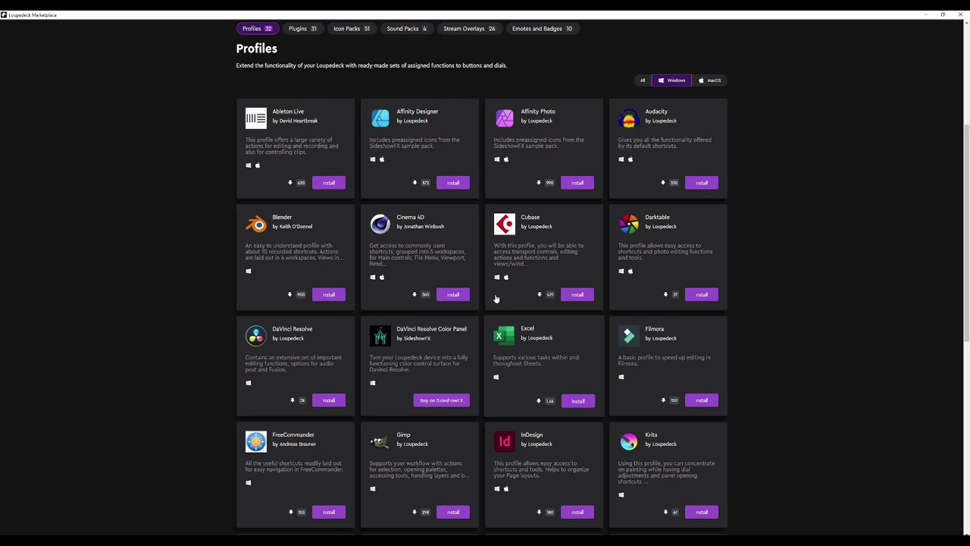
{"action": "scroll", "coordinate": [495, 298], "scroll_direction": "up", "scroll_amount": 1}
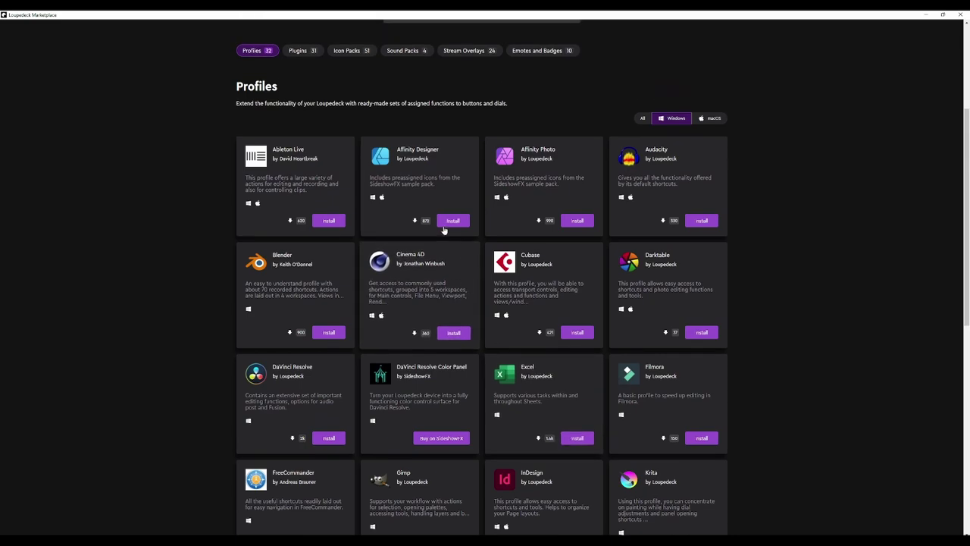
{"action": "scroll", "coordinate": [410, 351], "scroll_direction": "down", "scroll_amount": 3}
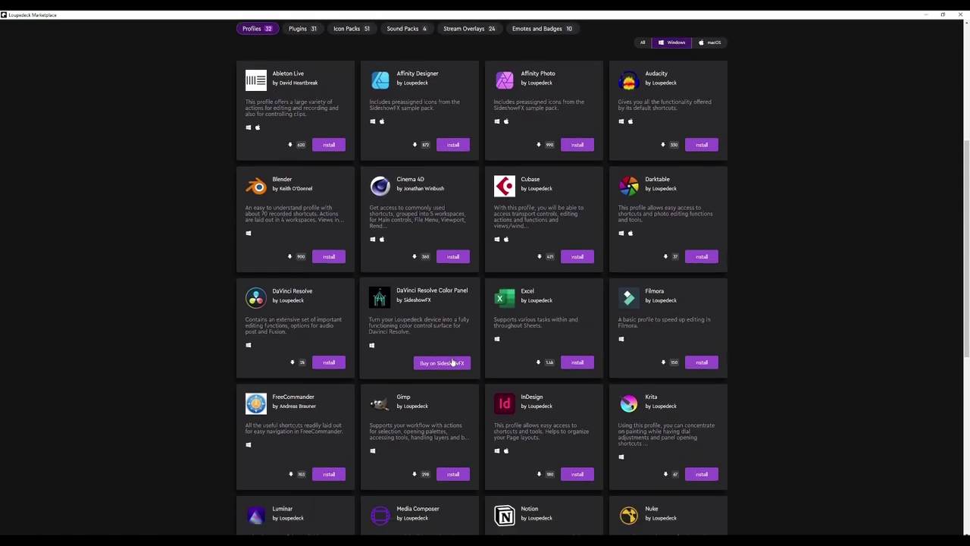
{"action": "scroll", "coordinate": [409, 351], "scroll_direction": "up", "scroll_amount": 5}
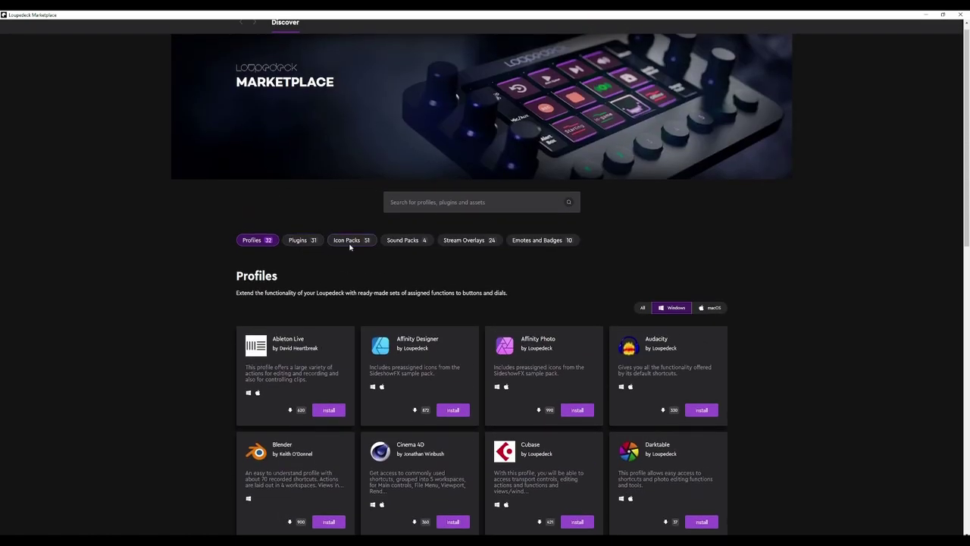
Step: Install the Elgato Control (Lights) plugin from the Marketplace and close its installation details
{"action": "left_click", "coordinate": [309, 240]}
{"action": "scroll", "coordinate": [177, 296], "scroll_direction": "down", "scroll_amount": 3}
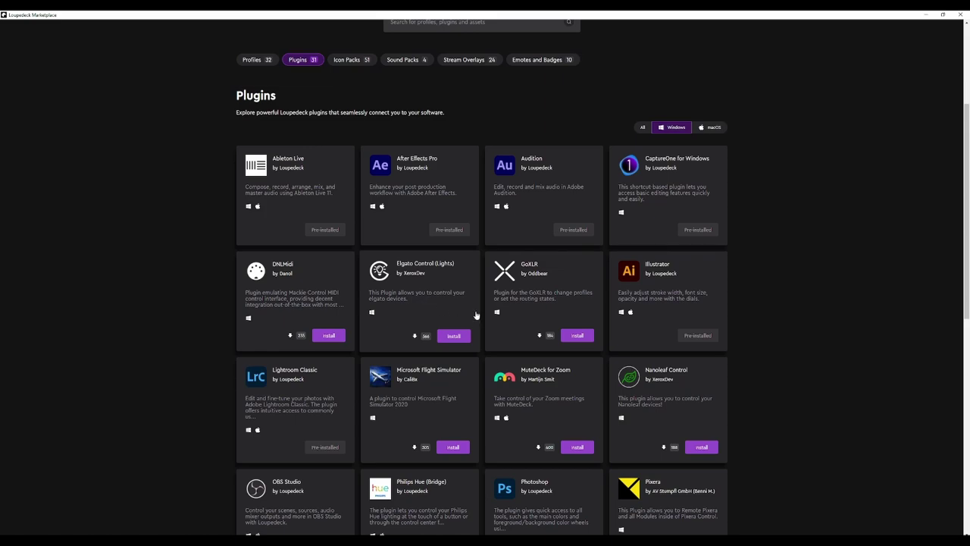
{"action": "left_click", "coordinate": [457, 335]}
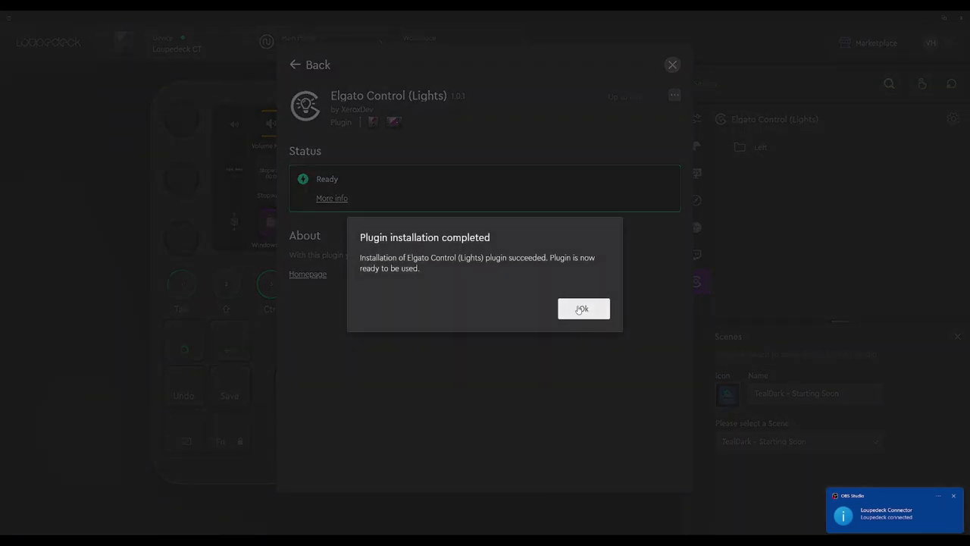
{"action": "left_click", "coordinate": [581, 309]}
{"action": "left_click", "coordinate": [672, 65]}
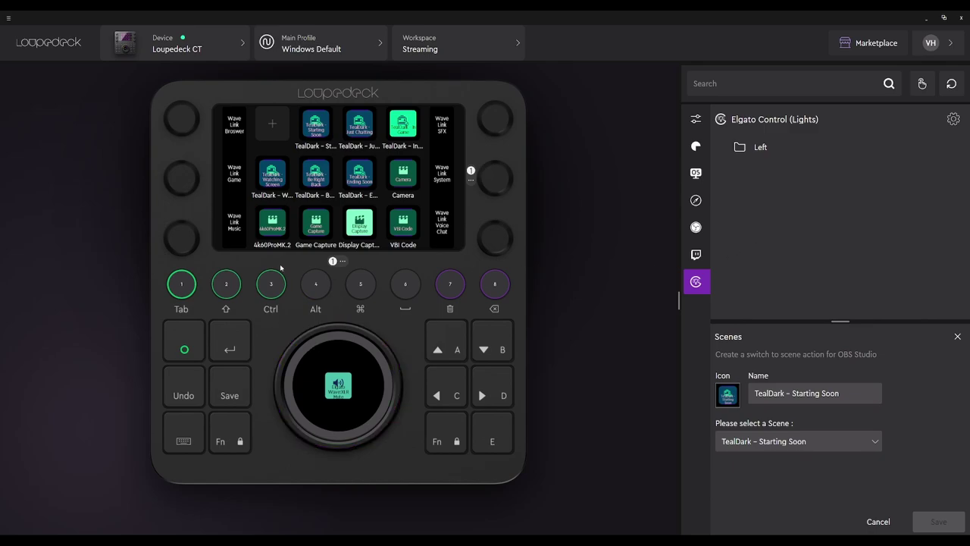
Step: Look through the Loupedeck Creativity Icons for the TealDark – Starting Soon action, leaving the icon editor without saving
{"action": "left_click", "coordinate": [728, 395]}
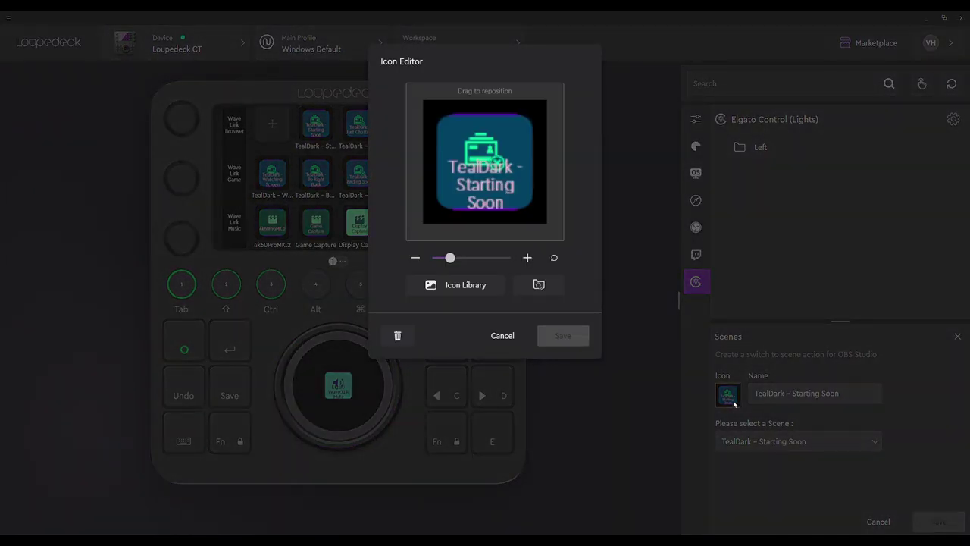
{"action": "left_click", "coordinate": [478, 290]}
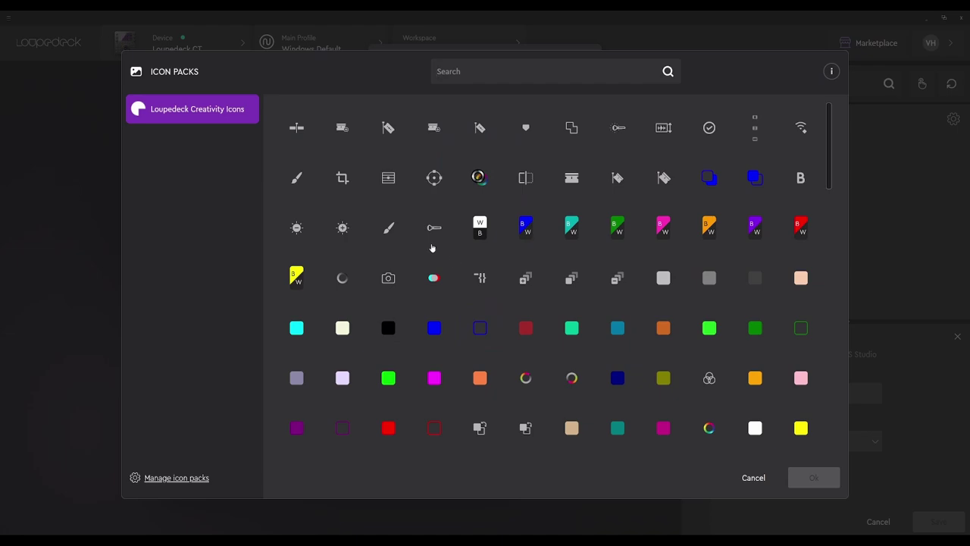
{"action": "scroll", "coordinate": [532, 346], "scroll_direction": "down", "scroll_amount": 8}
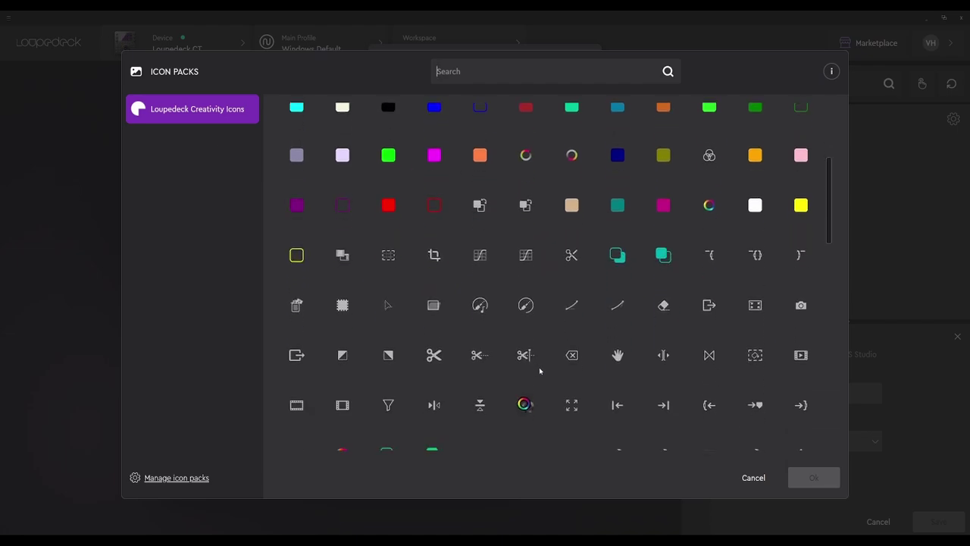
{"action": "scroll", "coordinate": [540, 376], "scroll_direction": "down", "scroll_amount": 12}
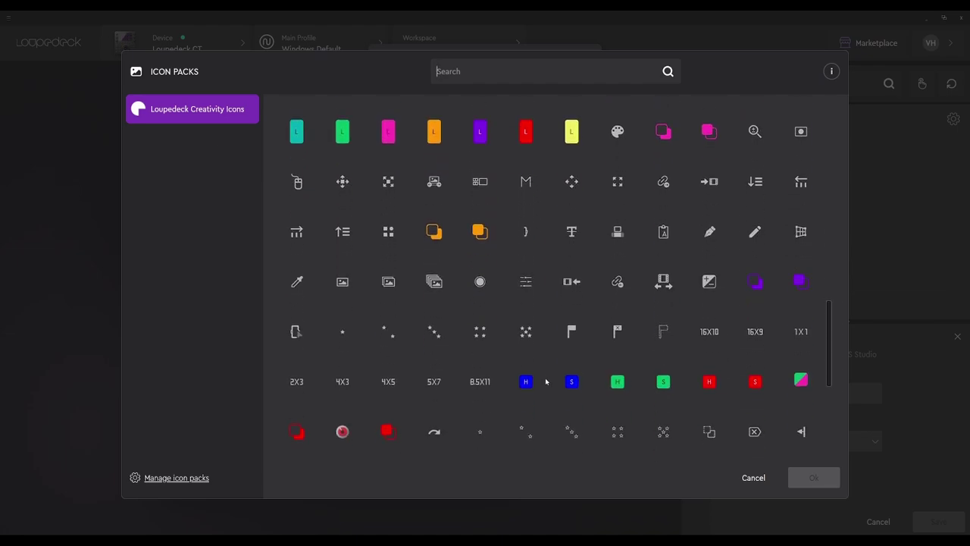
{"action": "left_click", "coordinate": [754, 478]}
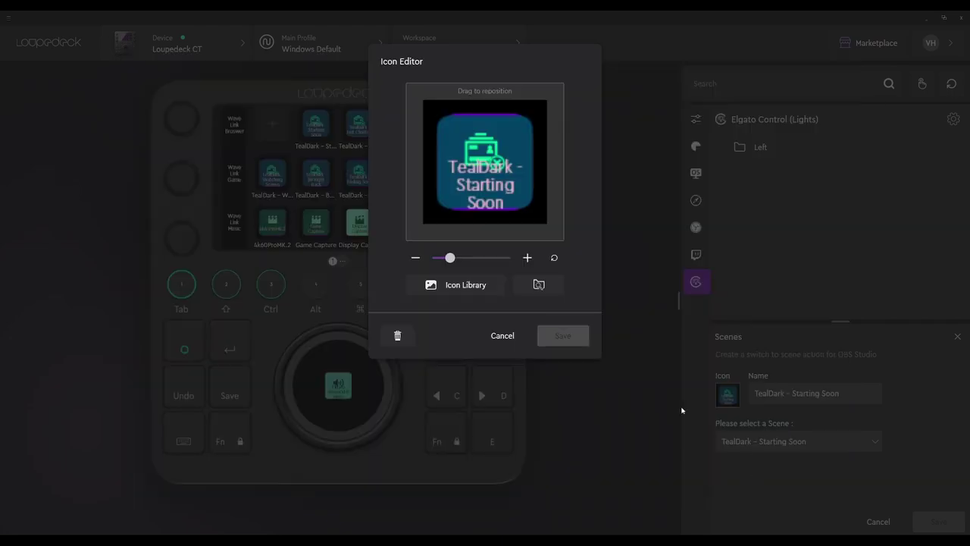
{"action": "left_click", "coordinate": [501, 338]}
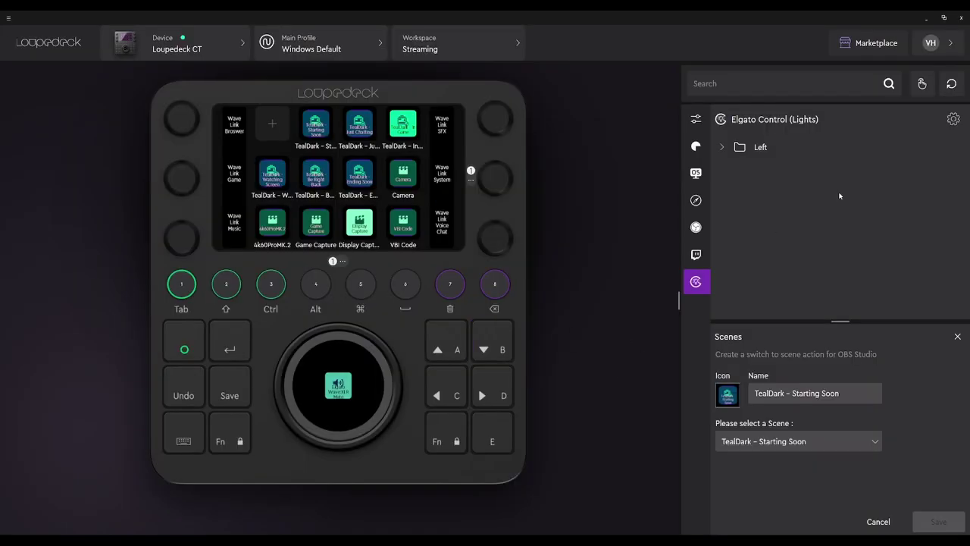
Step: Install the Loupedeck General Icons icon pack from the Marketplace and close its installation details
{"action": "left_click", "coordinate": [864, 42]}
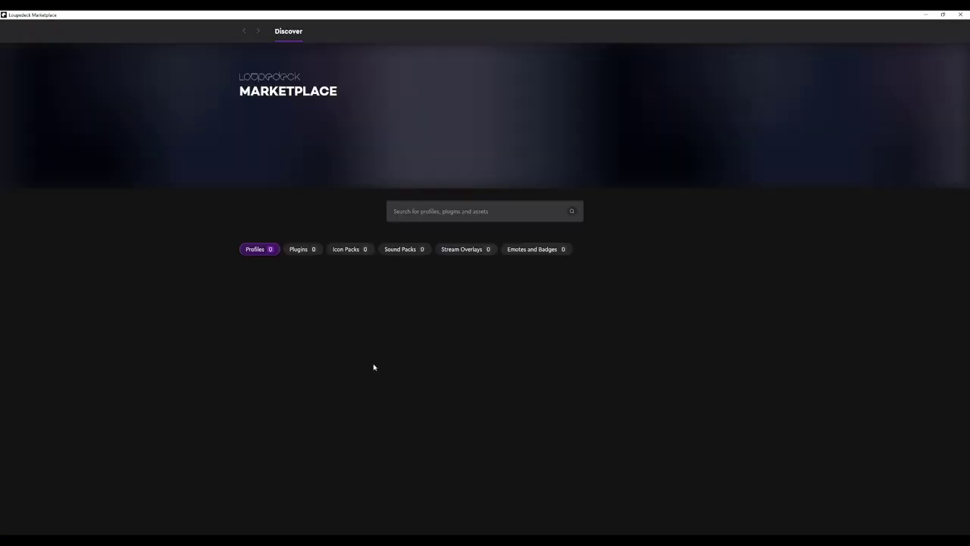
{"action": "left_click", "coordinate": [352, 252]}
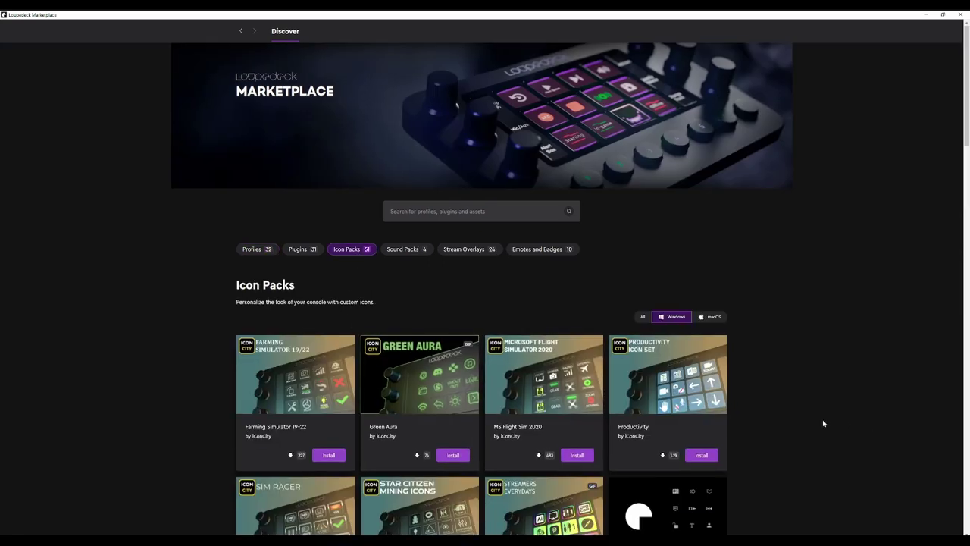
{"action": "scroll", "coordinate": [822, 419], "scroll_direction": "down", "scroll_amount": 5}
{"action": "scroll", "coordinate": [810, 471], "scroll_direction": "down", "scroll_amount": 1}
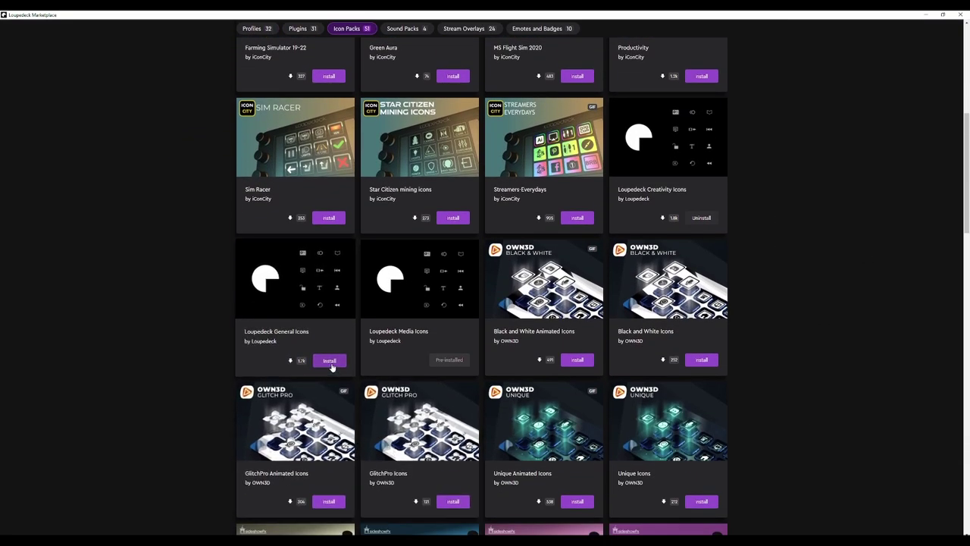
{"action": "left_click", "coordinate": [329, 361]}
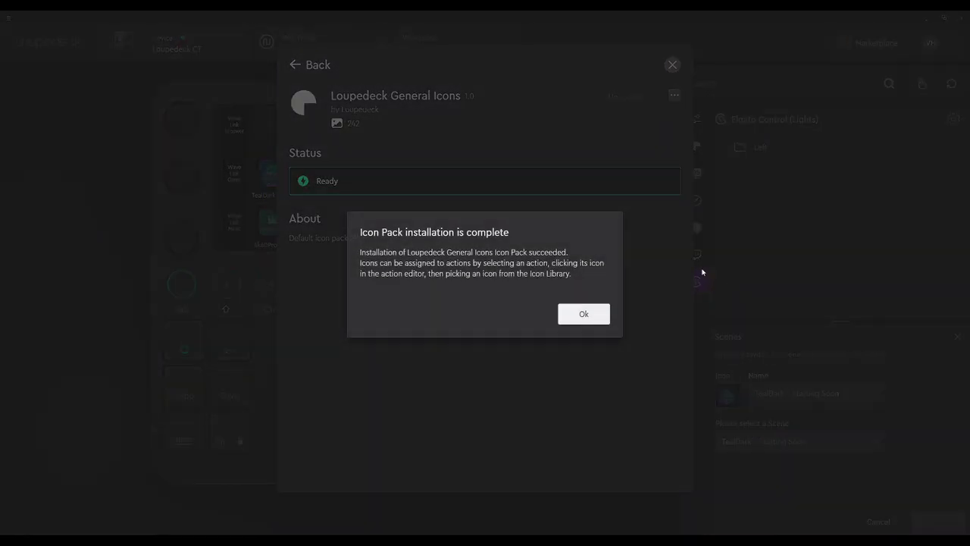
{"action": "left_click", "coordinate": [582, 313]}
{"action": "left_click", "coordinate": [673, 67]}
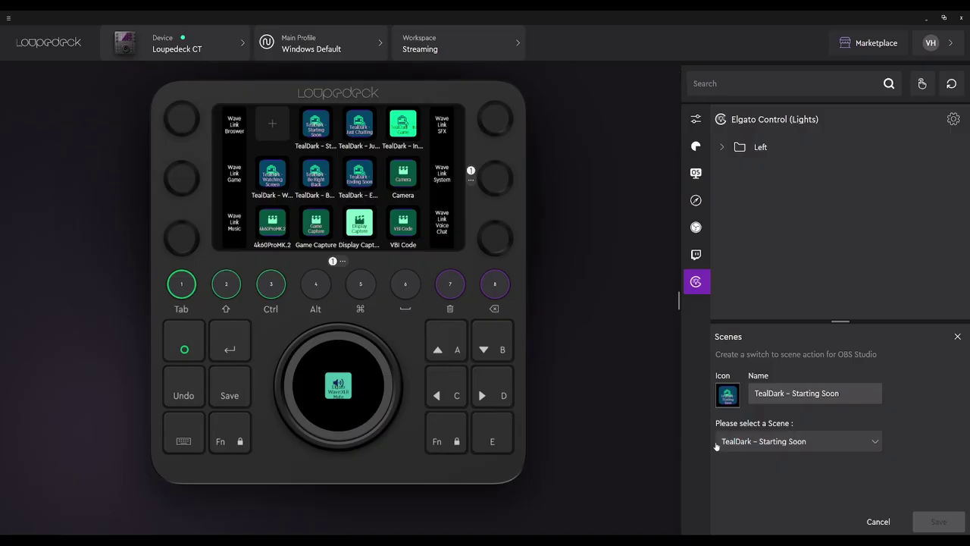
Step: Replace the icon of the TealDark – Starting Soon action with the number 1 from Loupedeck General Icons and save it
{"action": "left_click", "coordinate": [731, 398]}
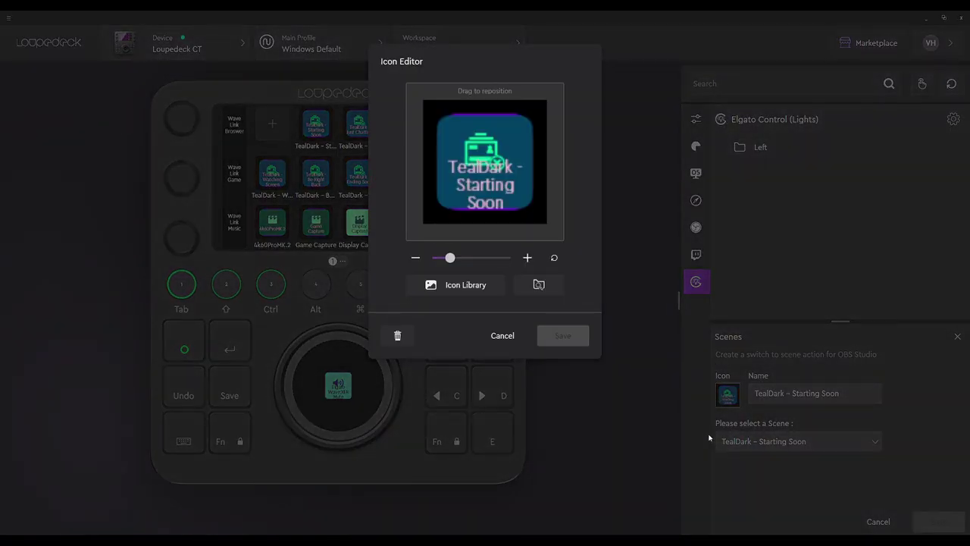
{"action": "left_click", "coordinate": [485, 286]}
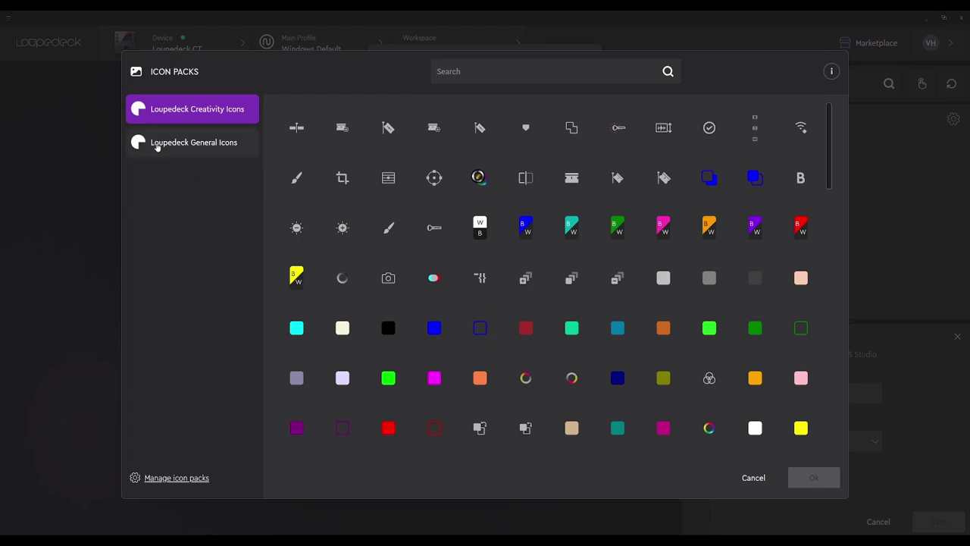
{"action": "left_click", "coordinate": [159, 146]}
{"action": "left_click", "coordinate": [434, 129]}
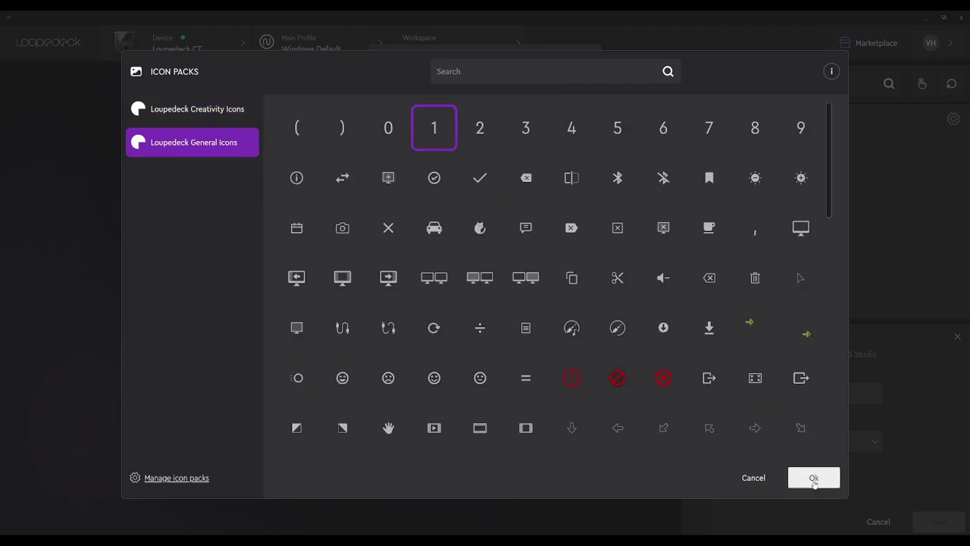
{"action": "left_click", "coordinate": [814, 478]}
{"action": "left_click", "coordinate": [577, 345]}
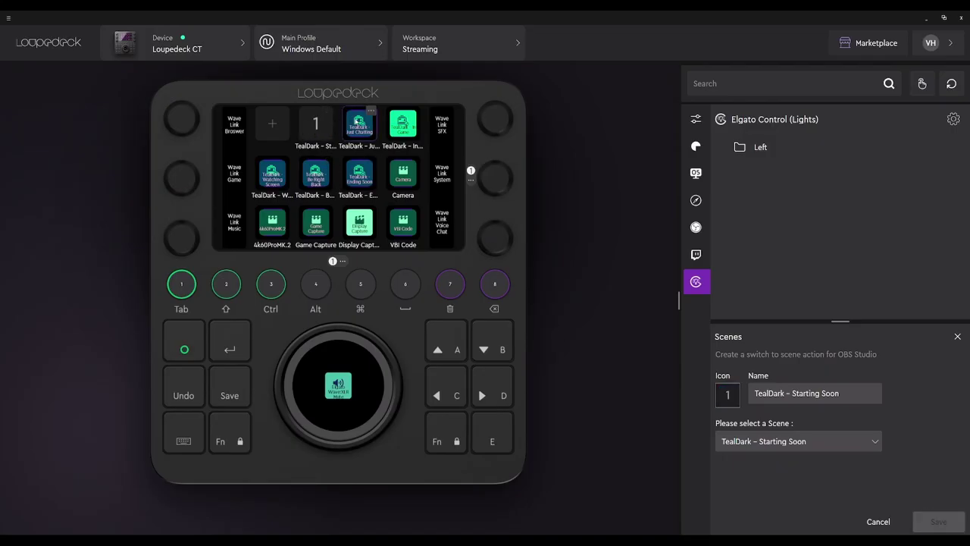
Step: Replace the icon of the TealDark – Just Chatting action with the number 2 from Loupedeck General Icons and save it
{"action": "left_click", "coordinate": [359, 135]}
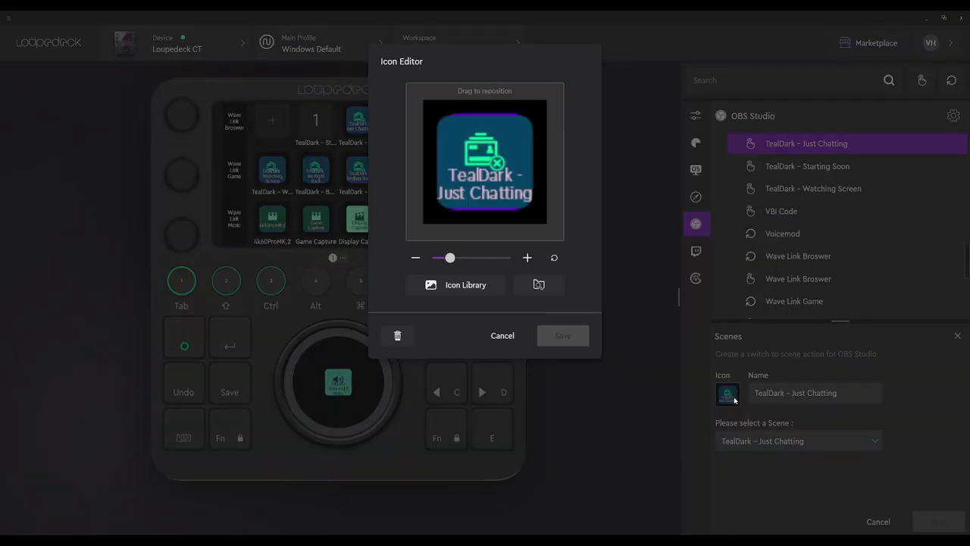
{"action": "left_click", "coordinate": [727, 394]}
{"action": "left_click", "coordinate": [432, 290]}
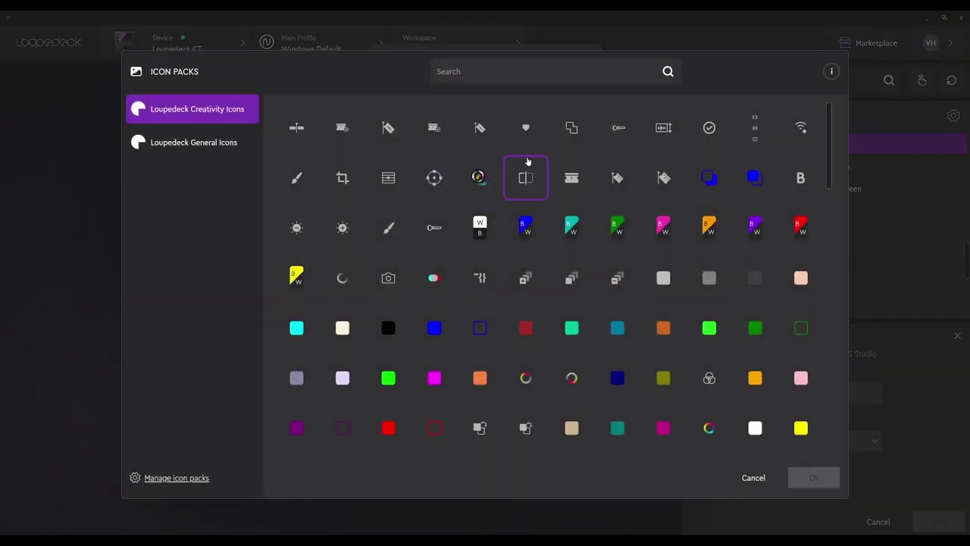
{"action": "left_click", "coordinate": [198, 142]}
{"action": "left_click", "coordinate": [481, 130]}
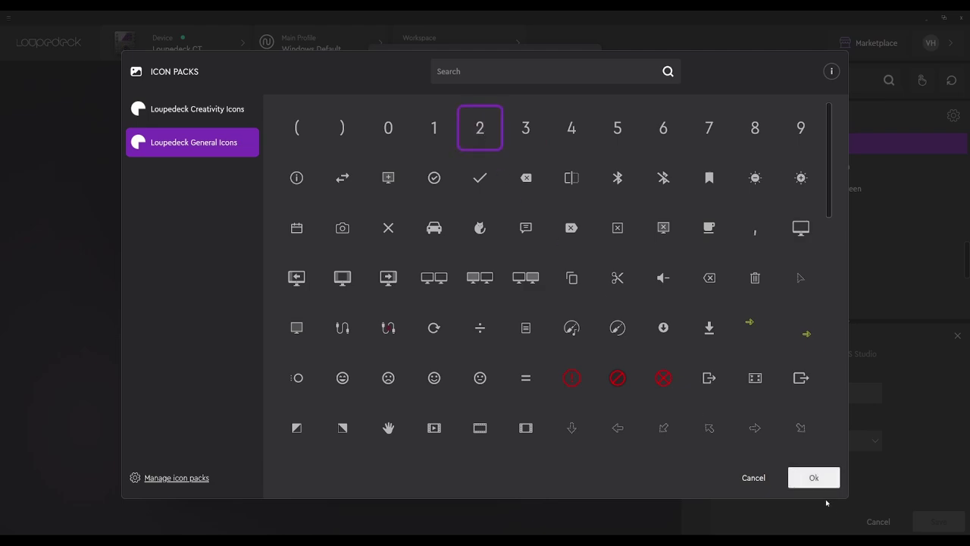
{"action": "double_click", "coordinate": [480, 131]}
{"action": "left_click", "coordinate": [546, 342]}
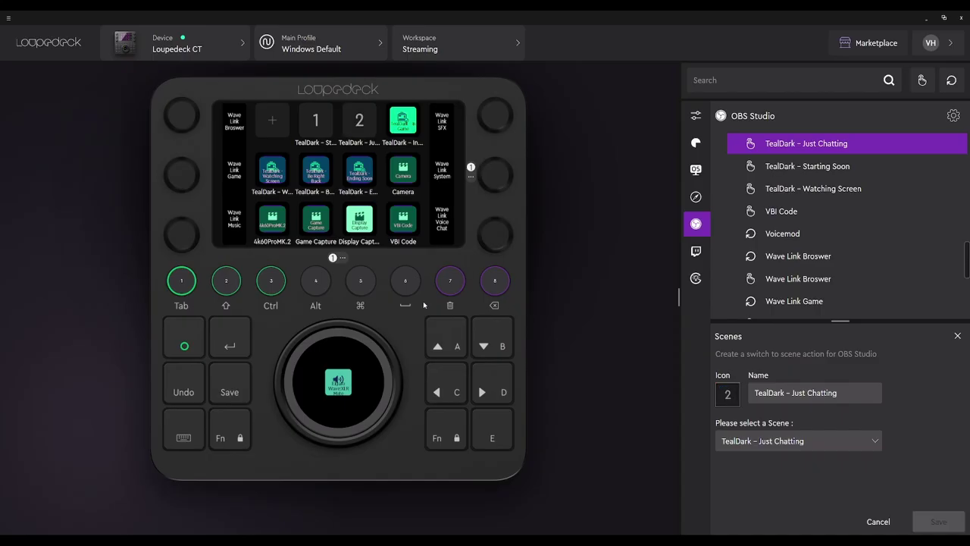
Step: Replace the icon of the TealDark – In Game action with the number 3 from Loupedeck General Icons and save it
{"action": "left_click", "coordinate": [402, 122]}
{"action": "left_click", "coordinate": [729, 398]}
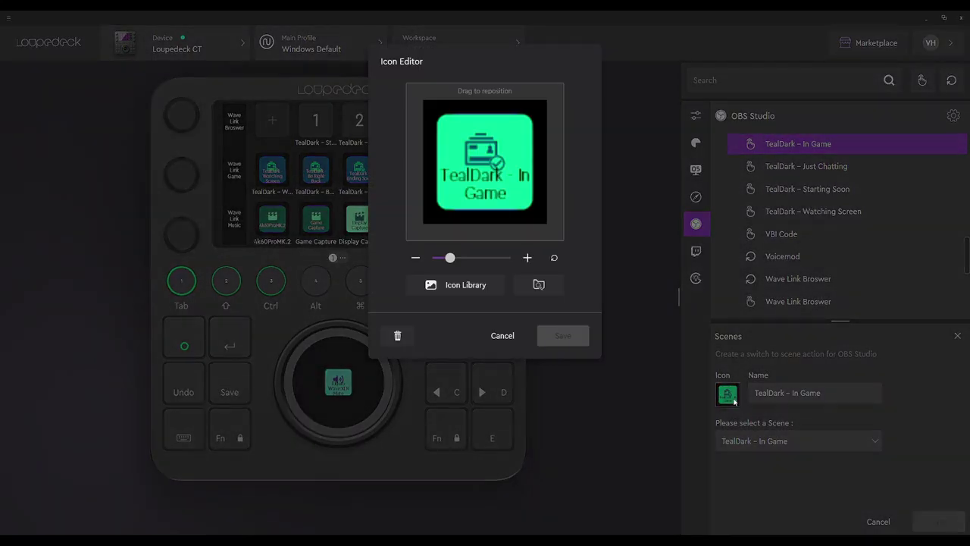
{"action": "left_click", "coordinate": [479, 286]}
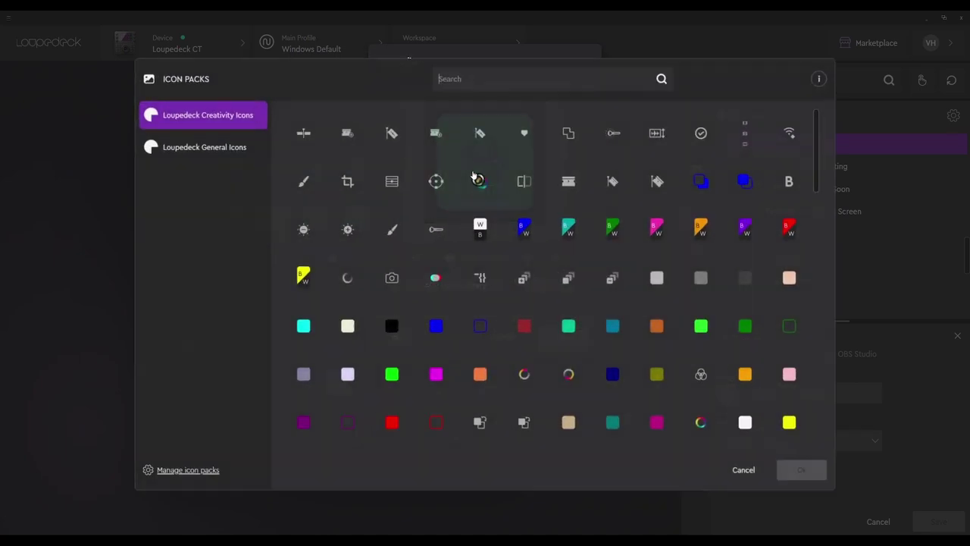
{"action": "left_click", "coordinate": [192, 142]}
{"action": "double_click", "coordinate": [526, 129]}
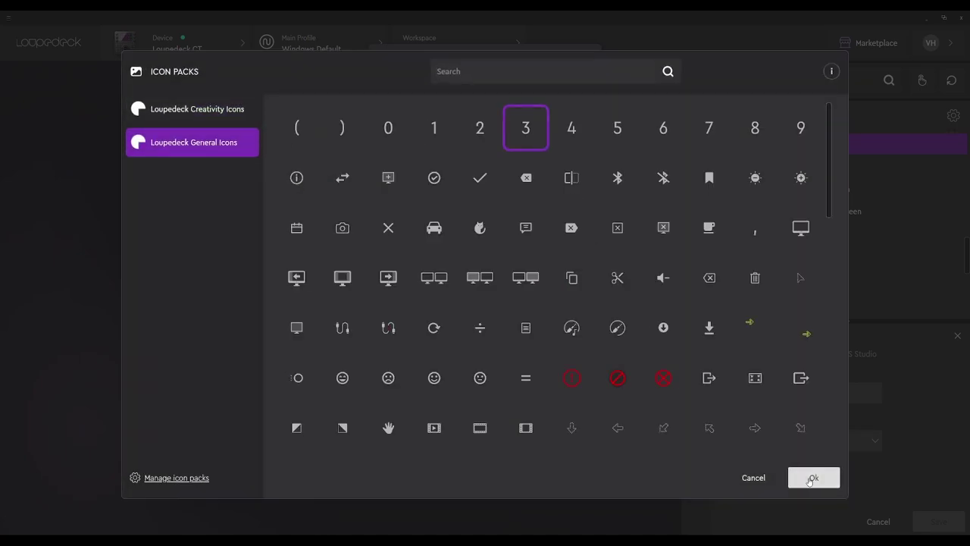
{"action": "left_click", "coordinate": [578, 339]}
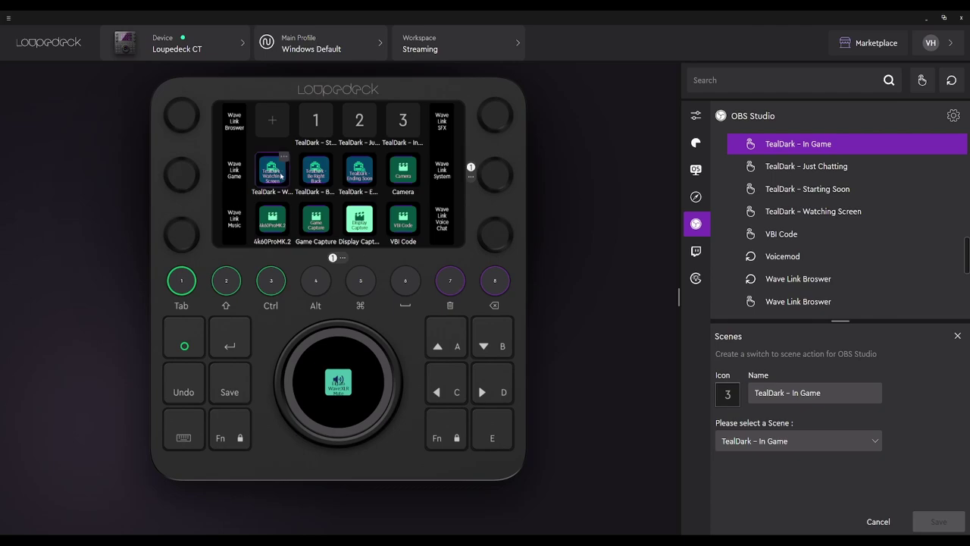
Step: Replace the icon of the TealDark – Watching Screen action with the number 4 from Loupedeck General Icons and save it
{"action": "left_click", "coordinate": [803, 210]}
{"action": "left_click", "coordinate": [729, 395]}
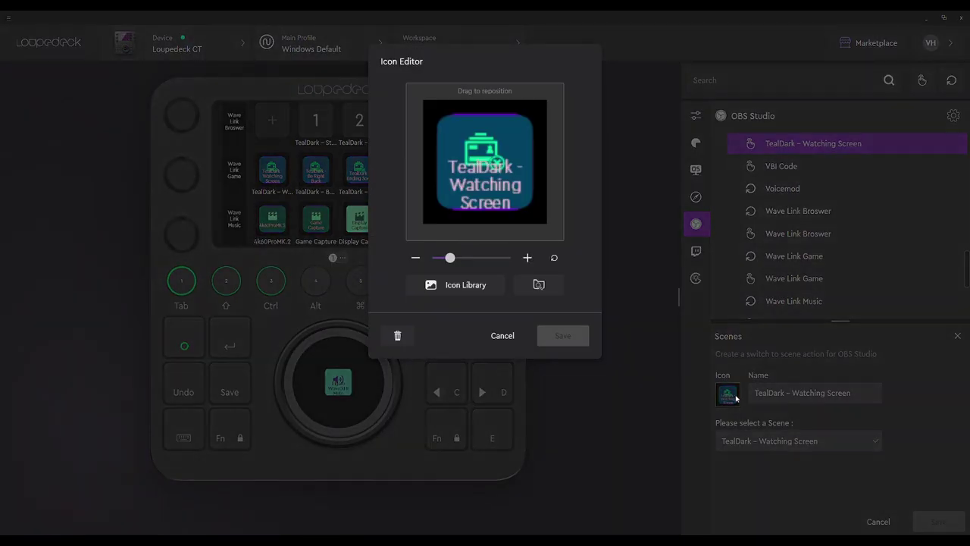
{"action": "left_click", "coordinate": [493, 286]}
{"action": "left_click", "coordinate": [203, 148]}
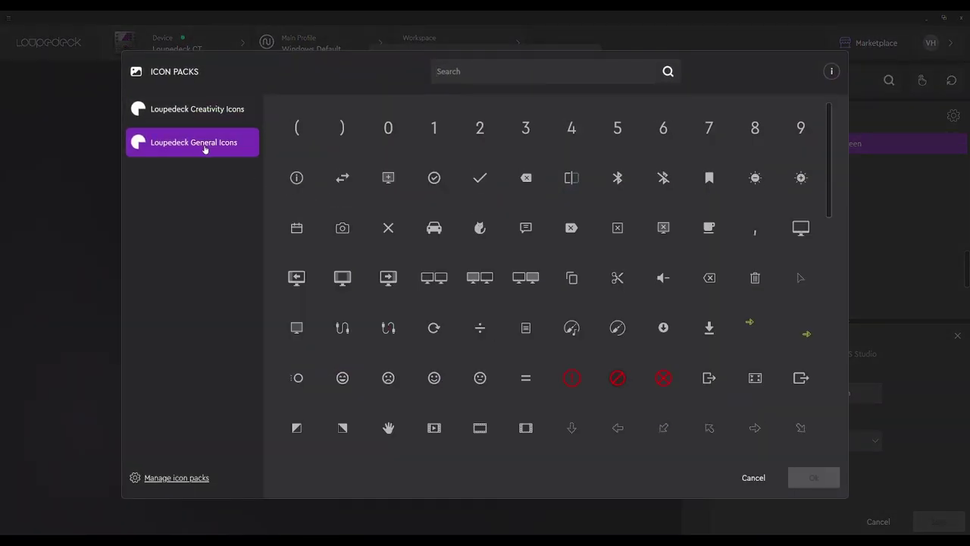
{"action": "left_click", "coordinate": [571, 127]}
{"action": "left_click", "coordinate": [813, 477]}
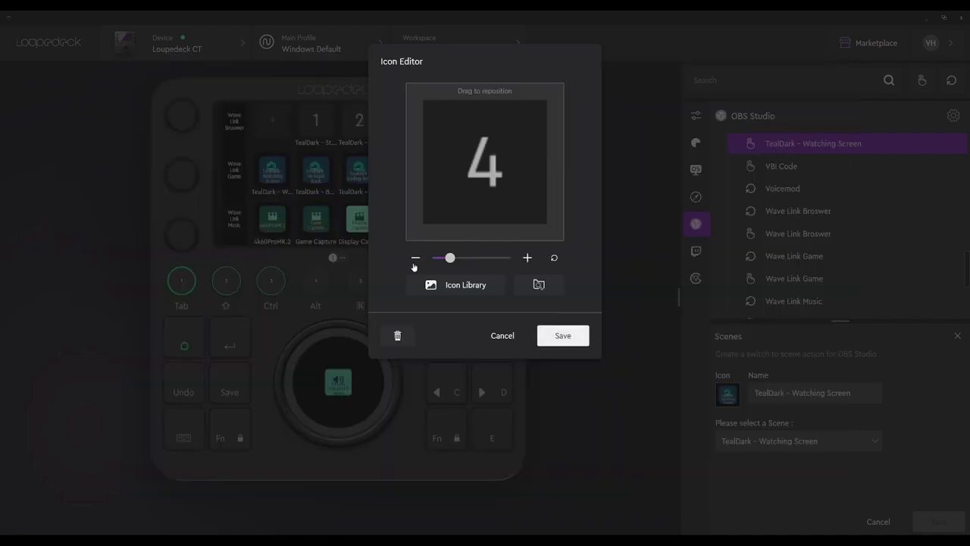
{"action": "left_click", "coordinate": [562, 336]}
Step: Replace the icon of the TealDark – Be Right Back action with the number 5 from Loupedeck General Icons and save it
{"action": "double_click", "coordinate": [316, 170]}
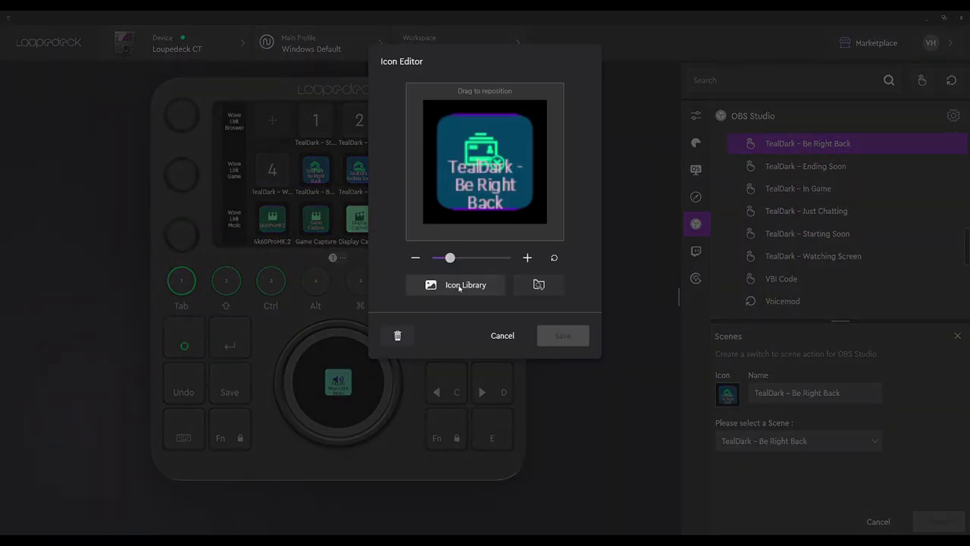
{"action": "left_click", "coordinate": [459, 287]}
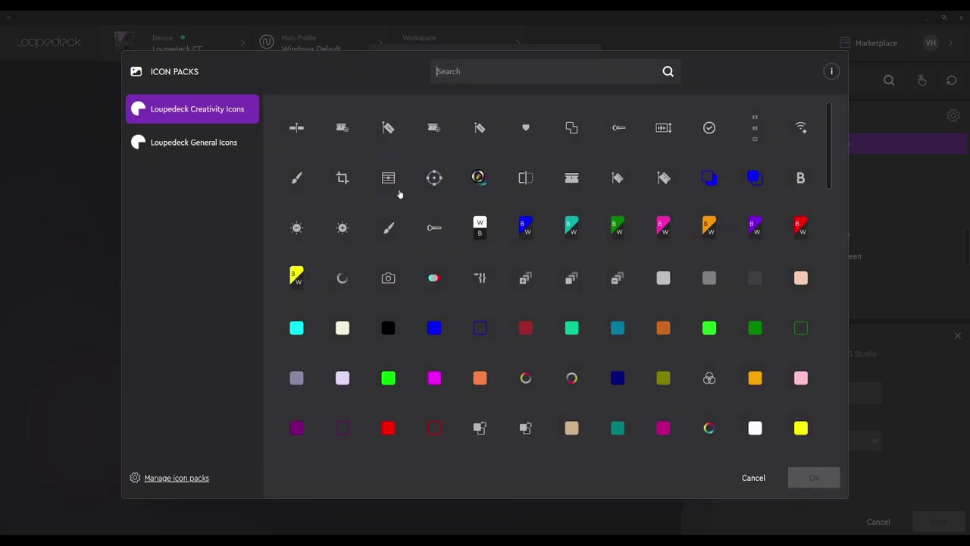
{"action": "left_click", "coordinate": [228, 148]}
{"action": "left_click", "coordinate": [616, 127]}
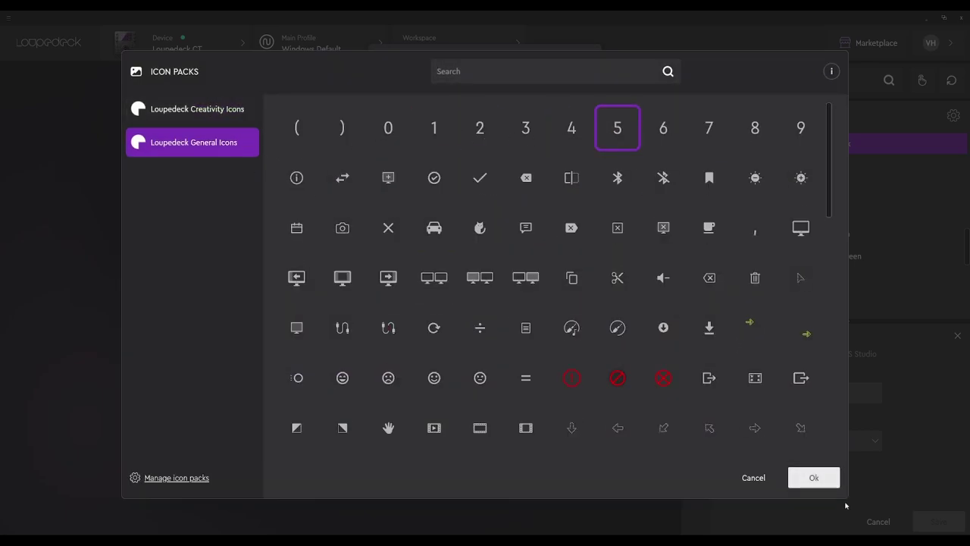
{"action": "left_click", "coordinate": [813, 478]}
{"action": "left_click", "coordinate": [563, 336]}
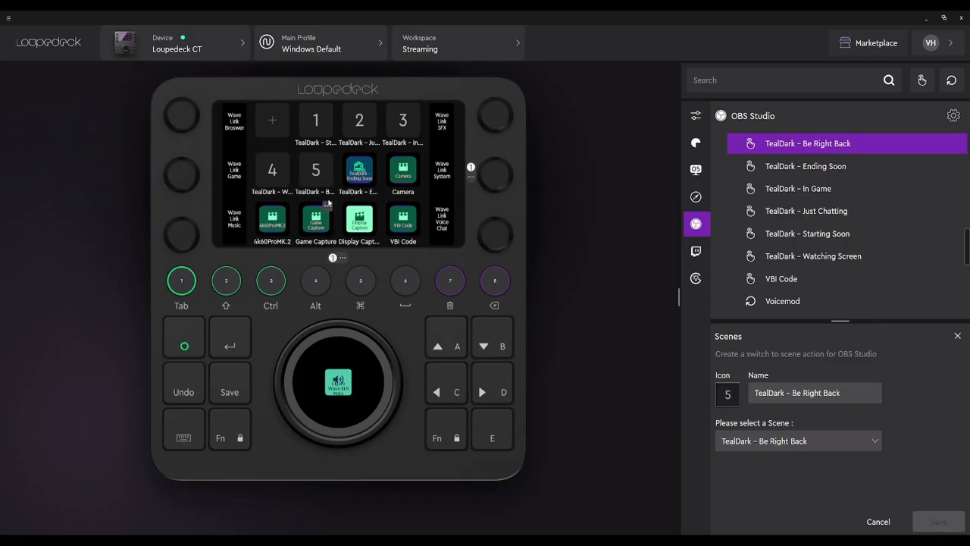
Step: Replace the icon of the TealDark – Ending Soon action with the number 6 from Loupedeck General Icons and save it
{"action": "left_click", "coordinate": [358, 171]}
{"action": "left_click", "coordinate": [722, 394]}
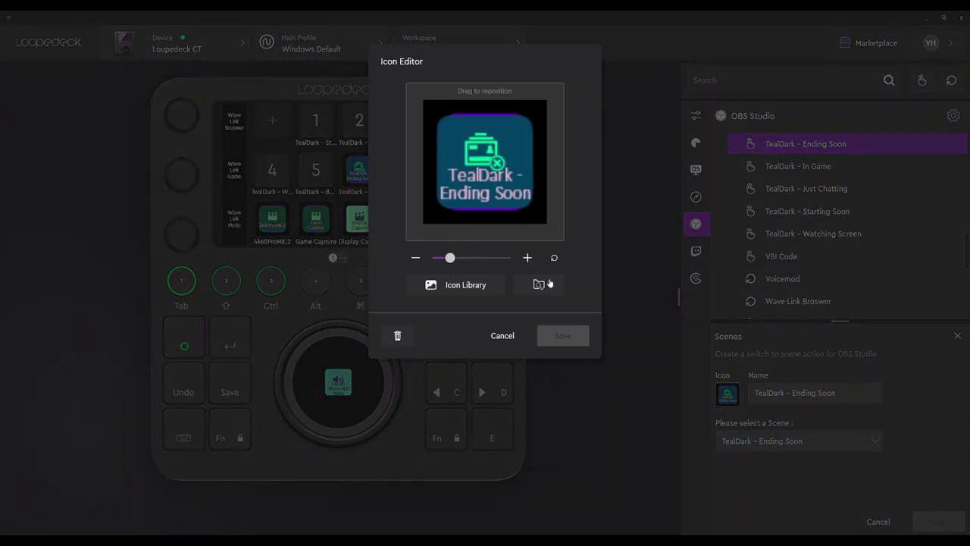
{"action": "left_click", "coordinate": [468, 287]}
{"action": "left_click", "coordinate": [211, 148]}
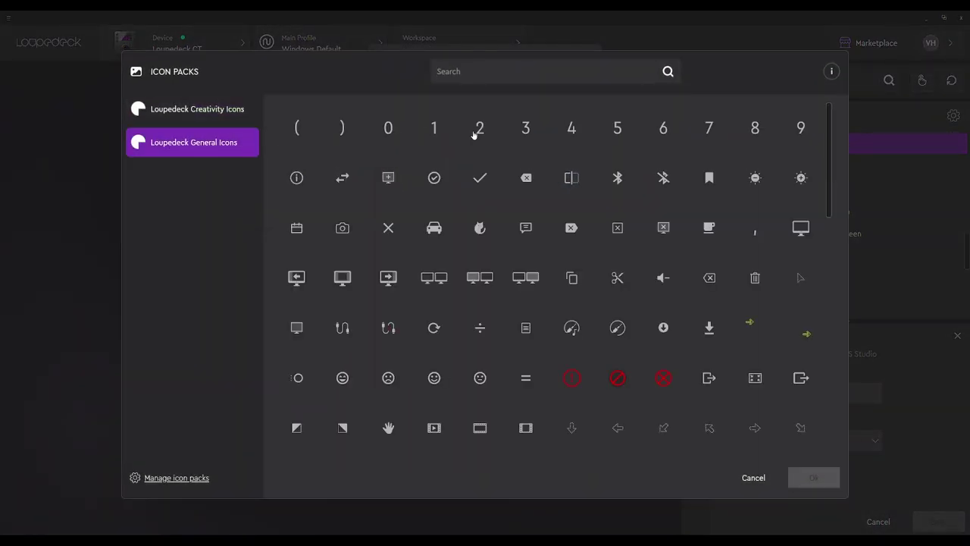
{"action": "left_click", "coordinate": [664, 127]}
{"action": "left_click", "coordinate": [813, 478]}
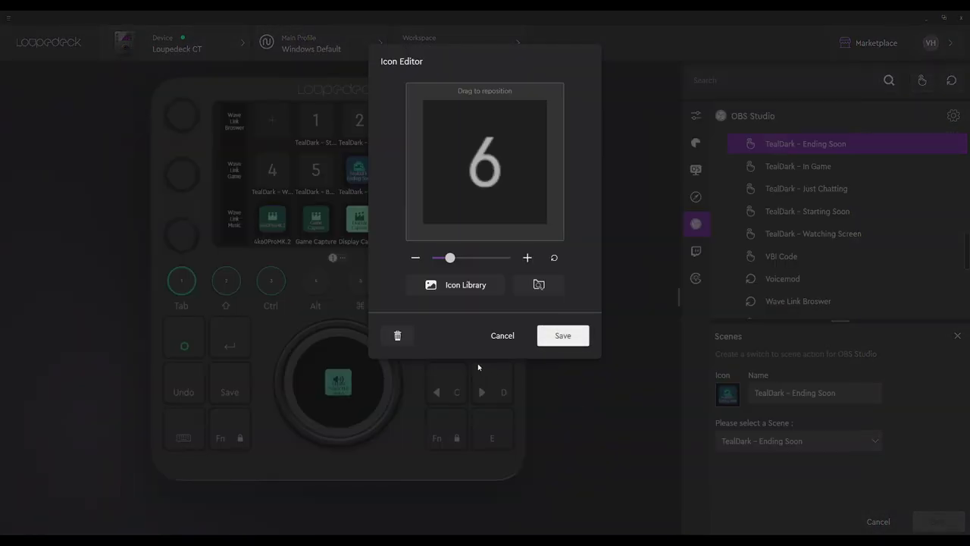
{"action": "left_click", "coordinate": [568, 336]}
Step: Replace the icon of the Camera source action with the Camera icon from Loupedeck Creativity Icons and save it
{"action": "left_click", "coordinate": [404, 170]}
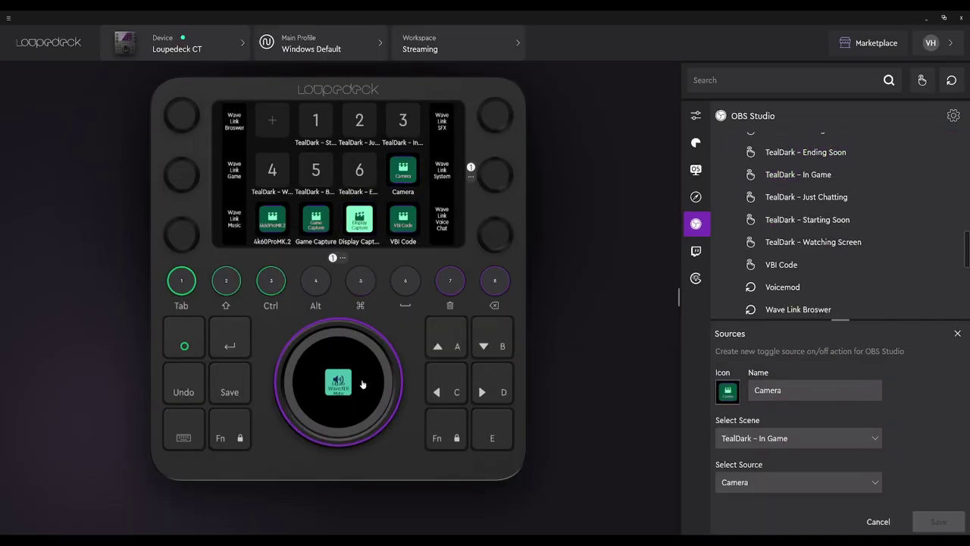
{"action": "left_click", "coordinate": [727, 392]}
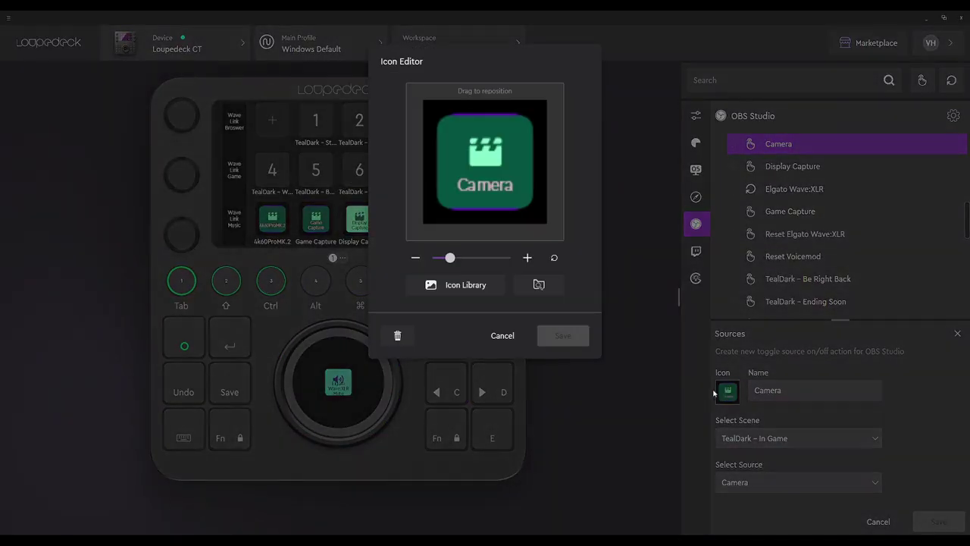
{"action": "left_click", "coordinate": [447, 285]}
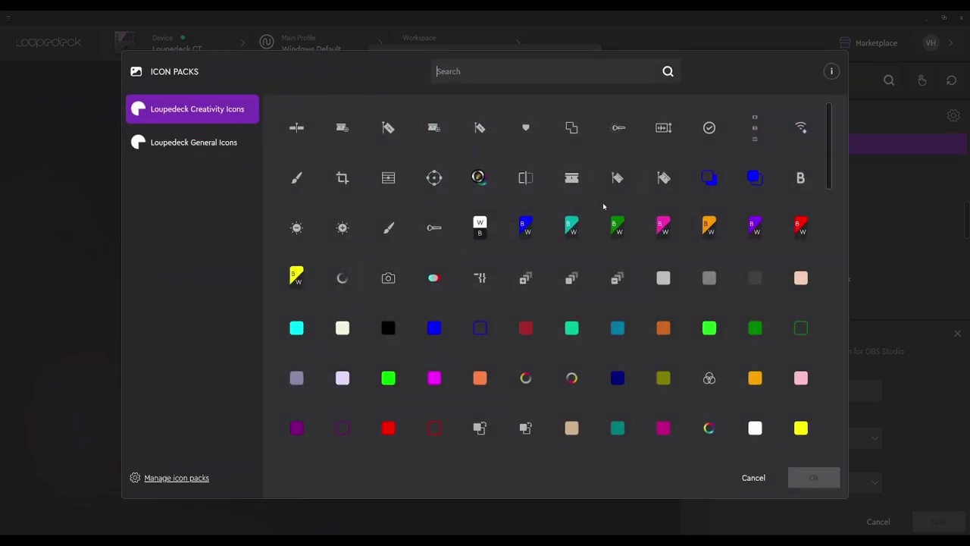
{"action": "scroll", "coordinate": [565, 364], "scroll_direction": "down", "scroll_amount": 5}
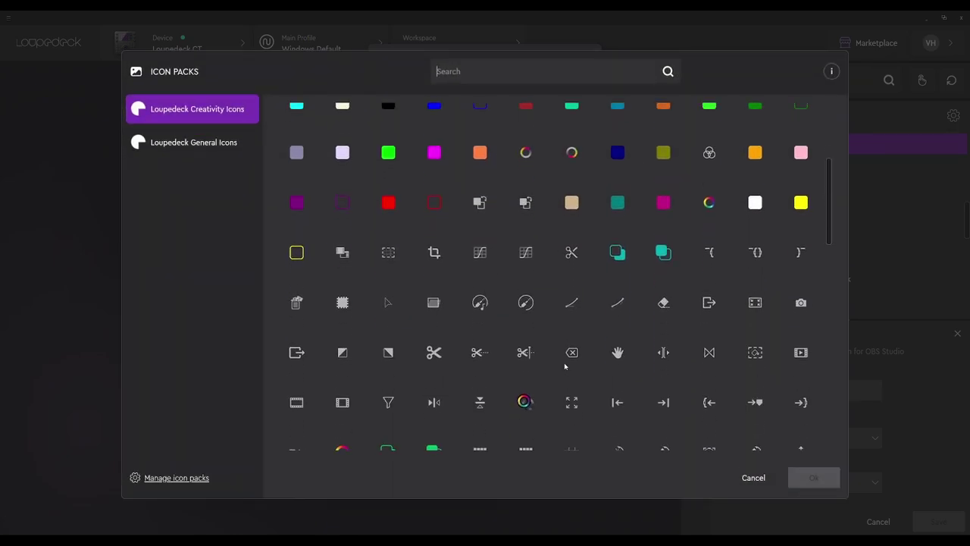
{"action": "scroll", "coordinate": [565, 366], "scroll_direction": "down", "scroll_amount": 3}
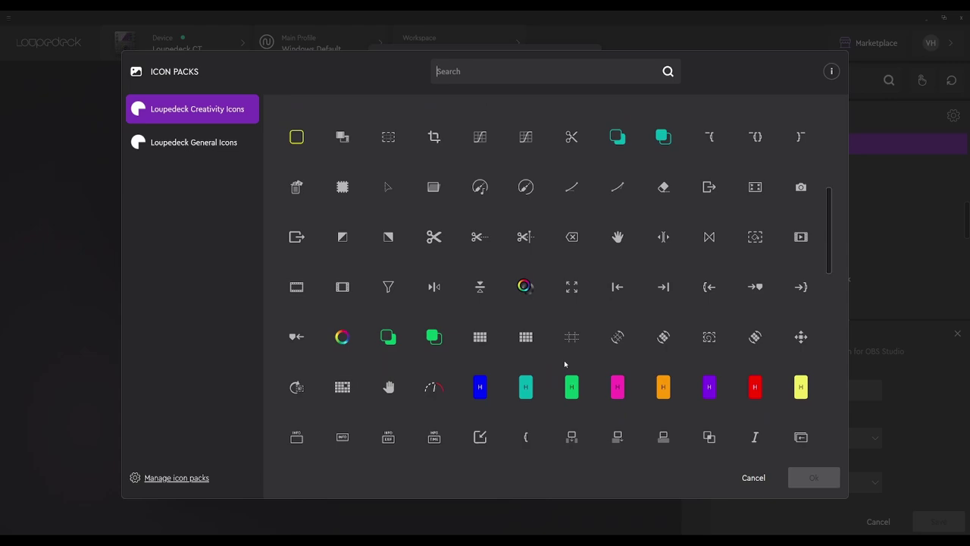
{"action": "scroll", "coordinate": [565, 363], "scroll_direction": "down", "scroll_amount": 4}
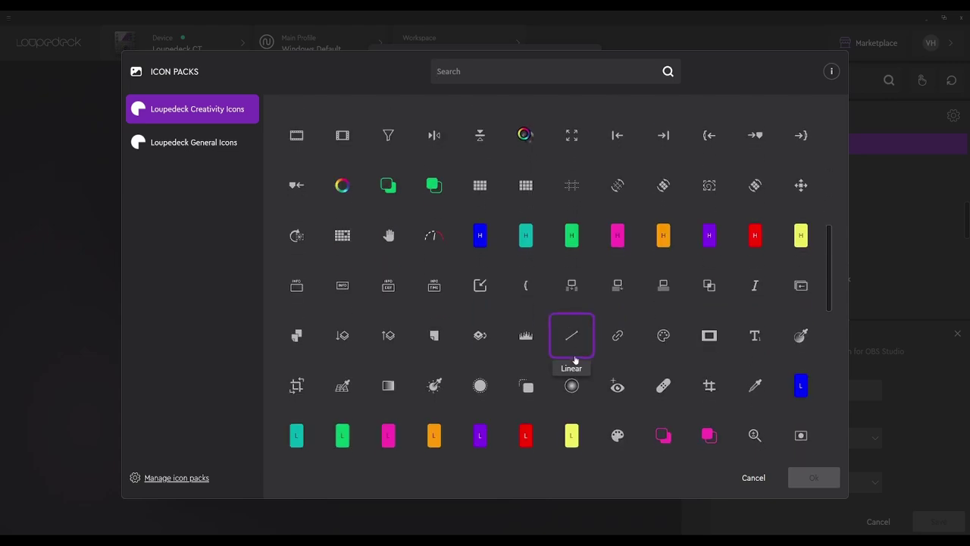
{"action": "scroll", "coordinate": [574, 361], "scroll_direction": "down", "scroll_amount": 6}
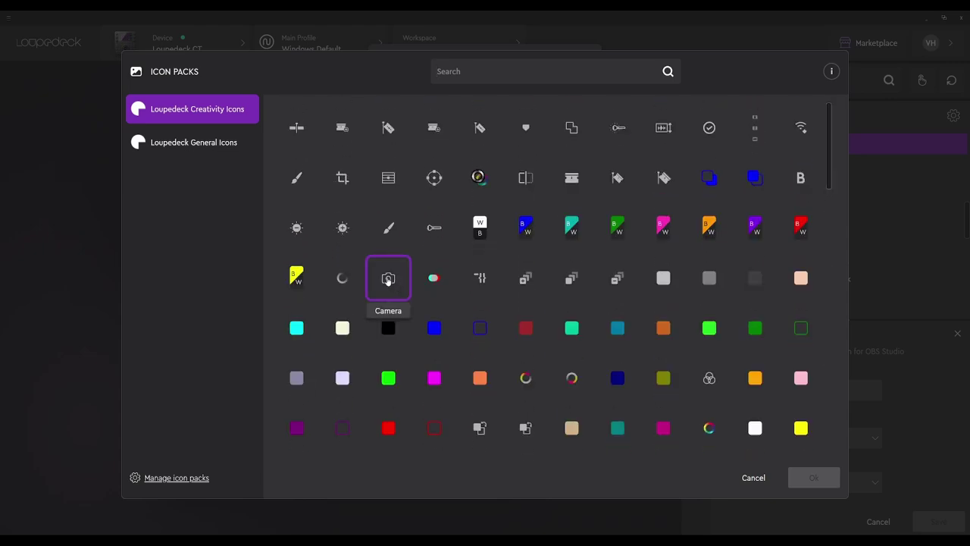
{"action": "left_click", "coordinate": [395, 277]}
{"action": "left_click", "coordinate": [811, 477]}
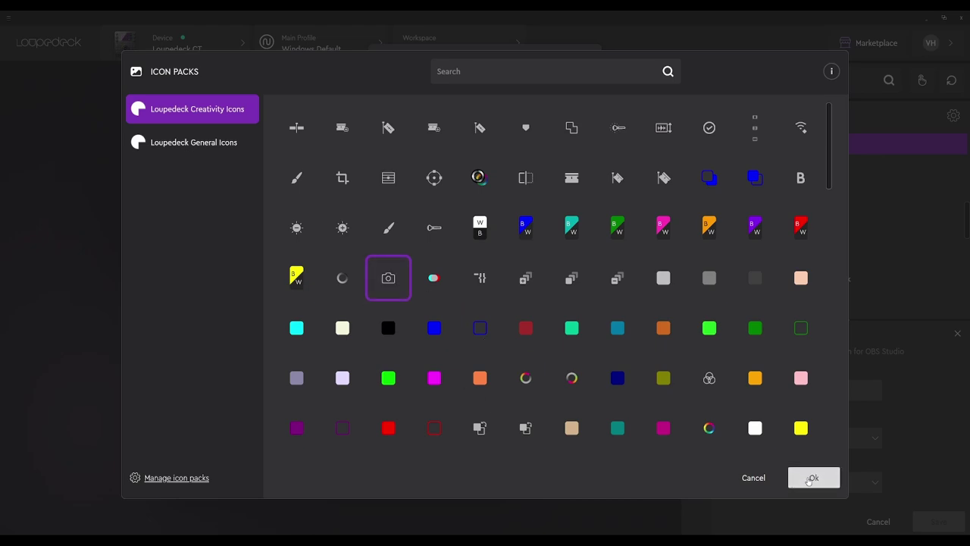
{"action": "left_click", "coordinate": [575, 339]}
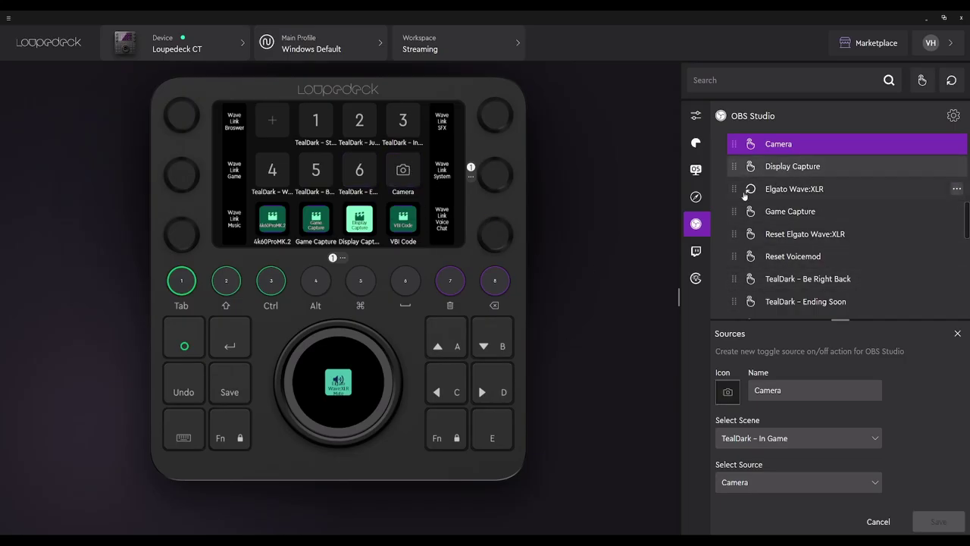
Step: Assign the OBS Studio Toggle Streaming action to the empty touchscreen key before the number 1 key
{"action": "left_click", "coordinate": [695, 225]}
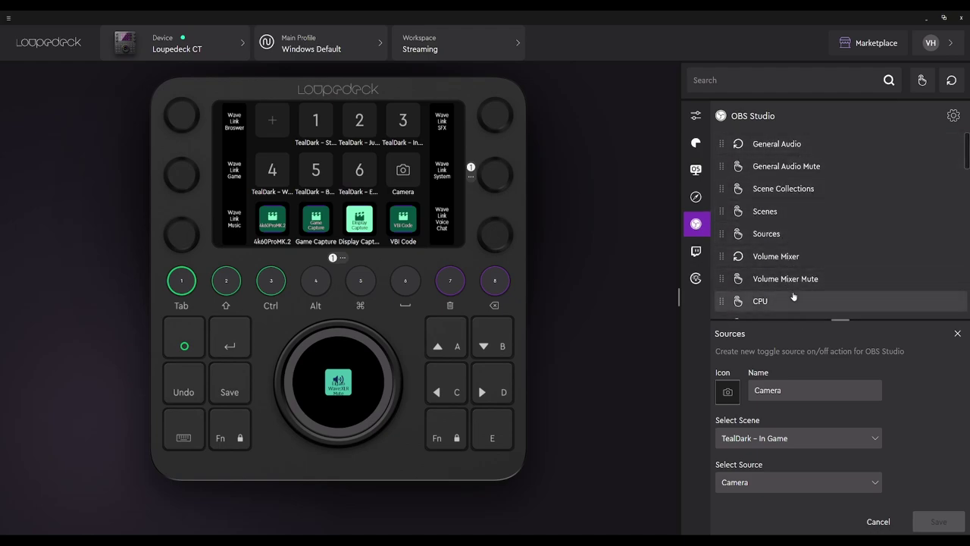
{"action": "scroll", "coordinate": [784, 222], "scroll_direction": "down", "scroll_amount": 5}
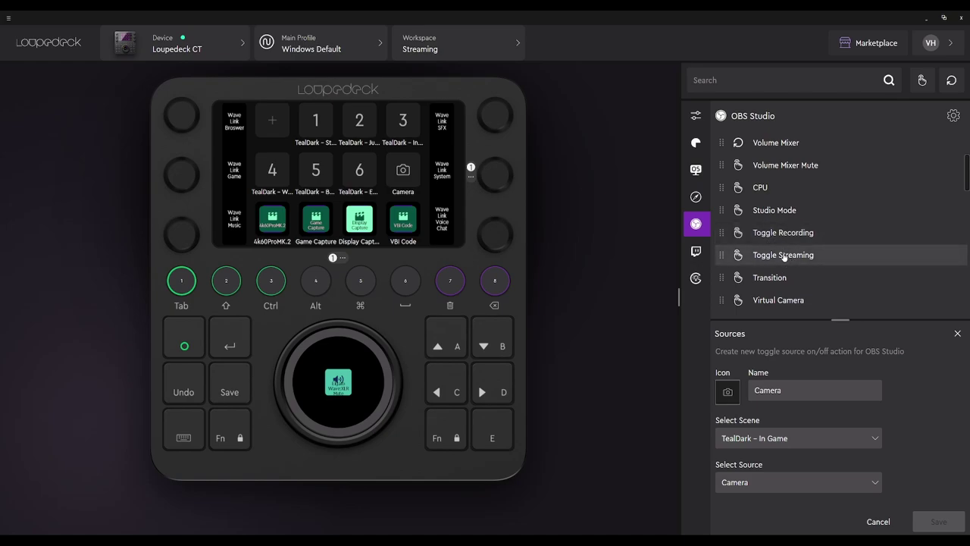
{"action": "left_click_drag", "start_coordinate": [785, 257], "coordinate": [271, 119]}
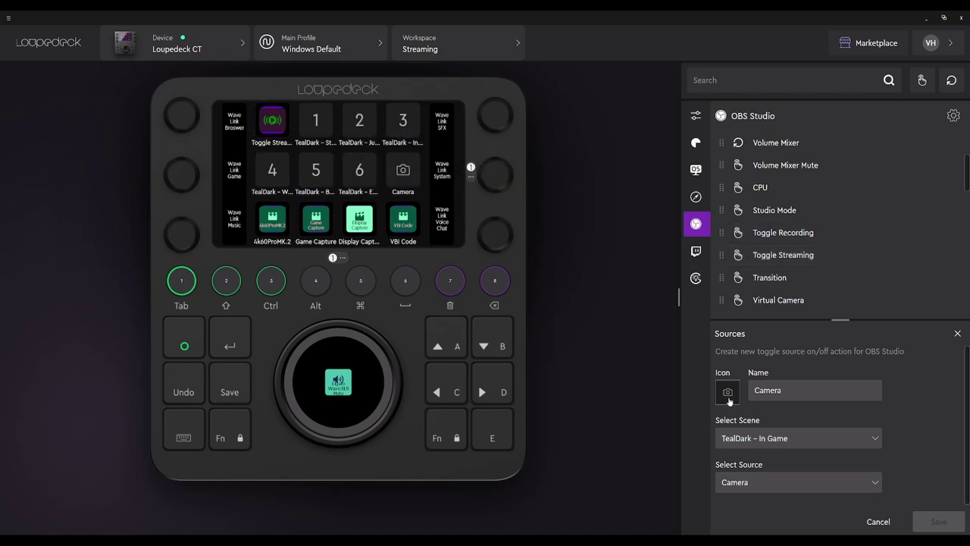
Step: Browse the Loupedeck General Icons and Loupedeck Creativity Icons packs for a replacement icon for the Toggle Streaming action
{"action": "left_click", "coordinate": [272, 120]}
{"action": "left_click", "coordinate": [725, 382]}
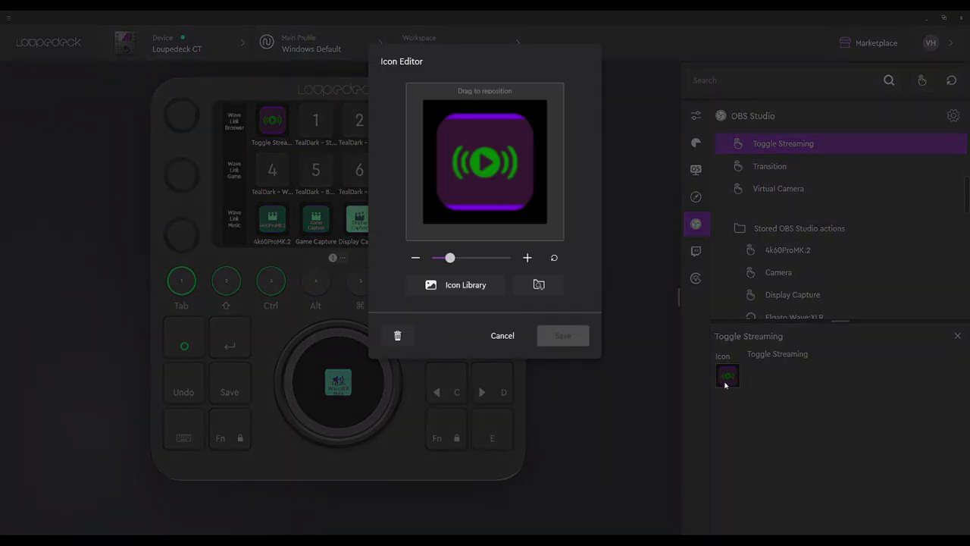
{"action": "left_click", "coordinate": [449, 288]}
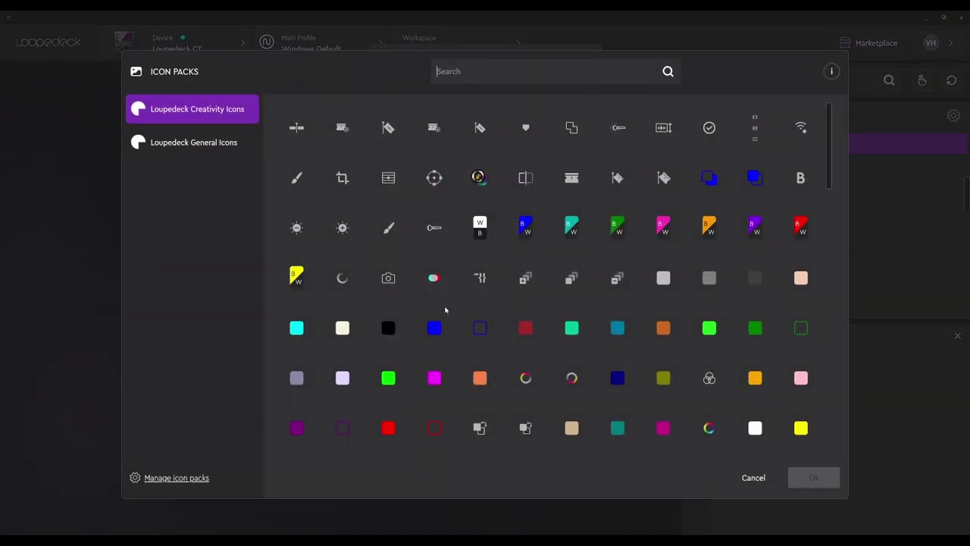
{"action": "left_click", "coordinate": [192, 148]}
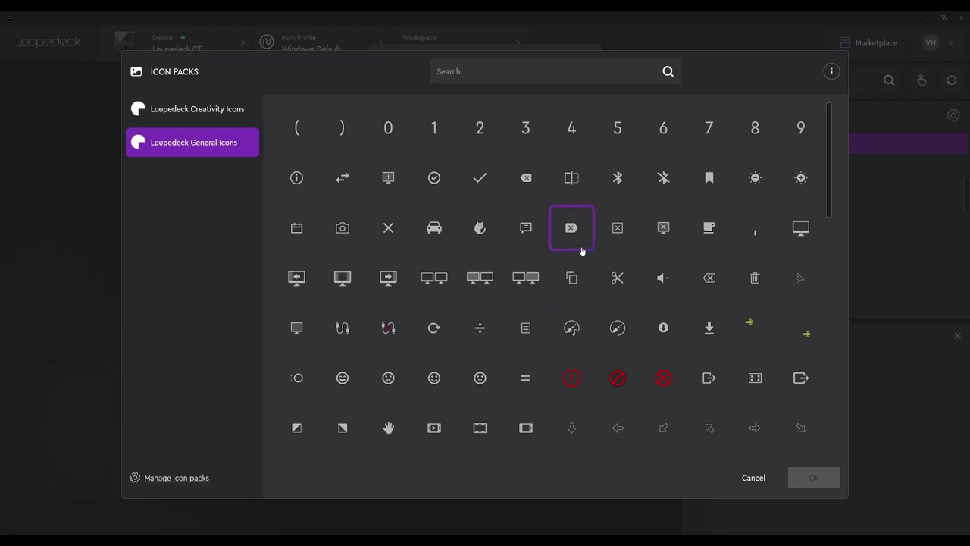
{"action": "scroll", "coordinate": [581, 249], "scroll_direction": "down", "scroll_amount": 2}
{"action": "scroll", "coordinate": [555, 384], "scroll_direction": "down", "scroll_amount": 5}
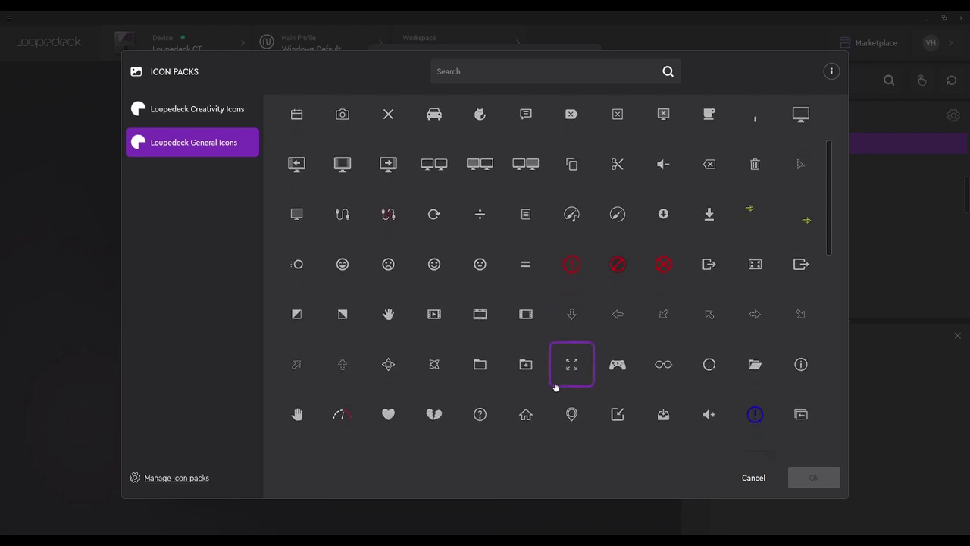
{"action": "scroll", "coordinate": [556, 386], "scroll_direction": "down", "scroll_amount": 5}
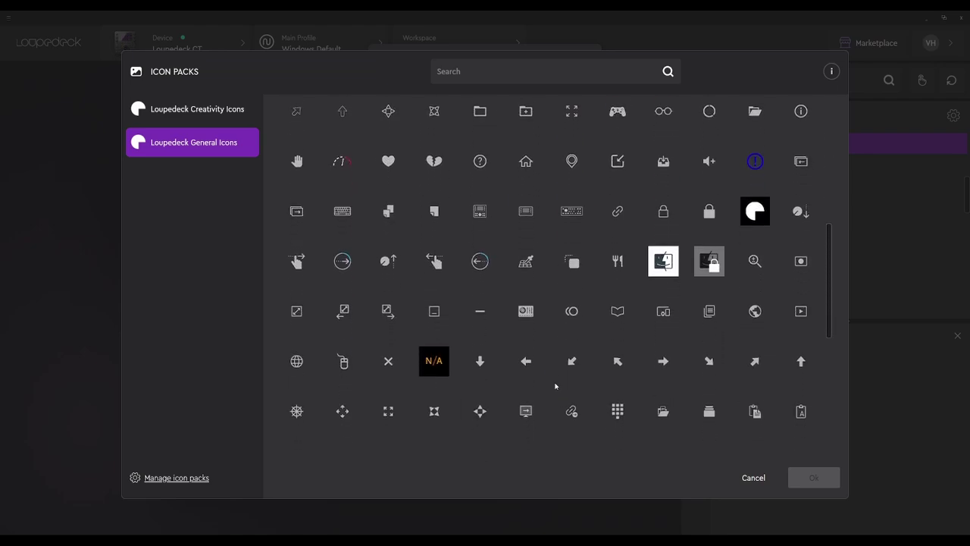
{"action": "scroll", "coordinate": [616, 413], "scroll_direction": "down", "scroll_amount": 2}
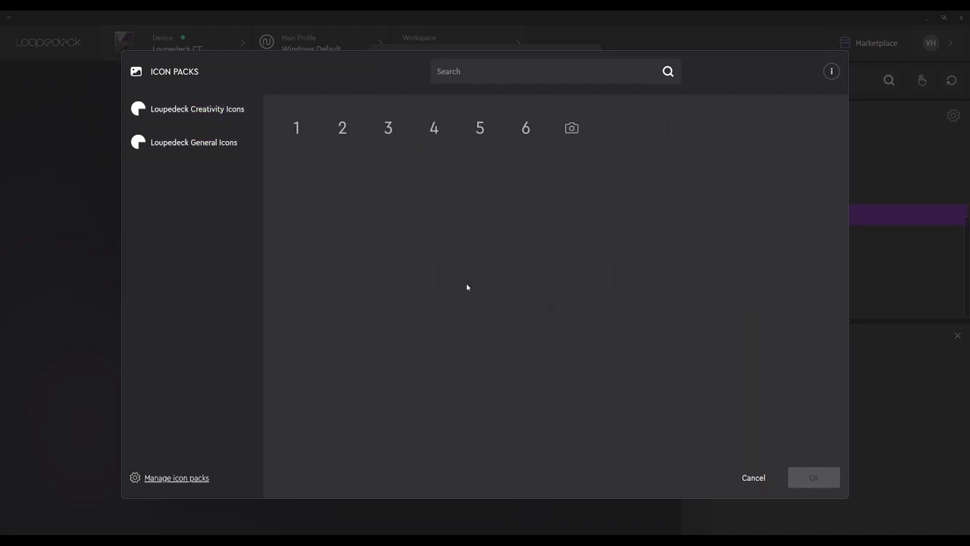
{"action": "left_click", "coordinate": [238, 109]}
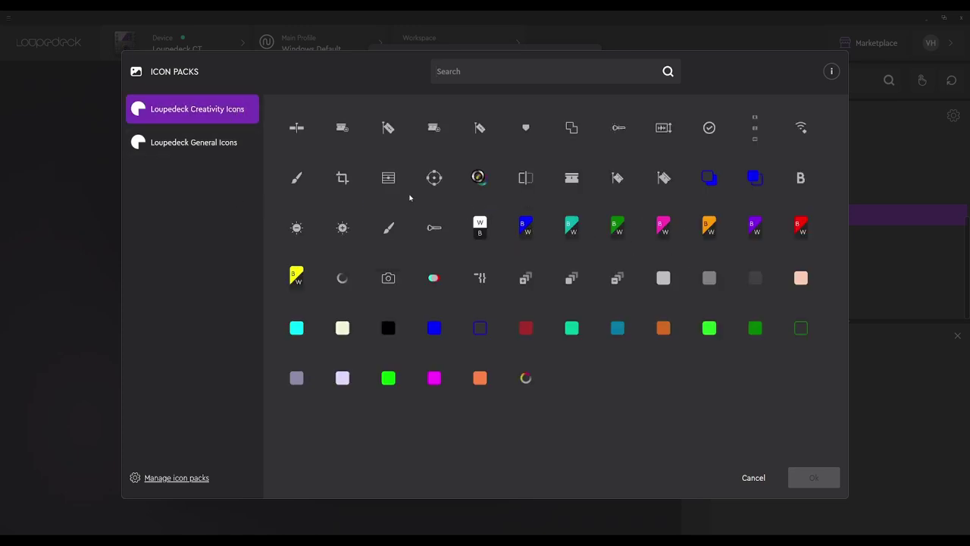
{"action": "left_click", "coordinate": [188, 148]}
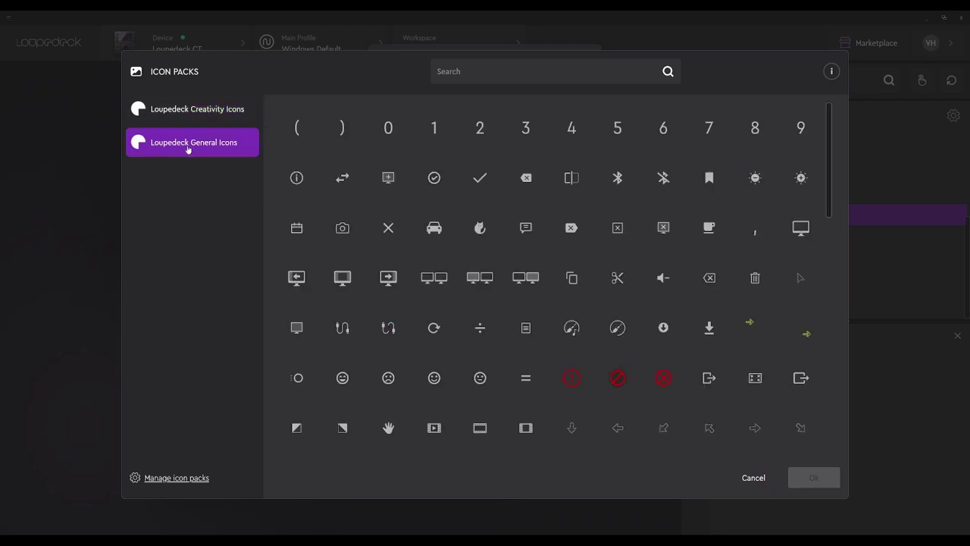
{"action": "scroll", "coordinate": [507, 341], "scroll_direction": "down", "scroll_amount": 5}
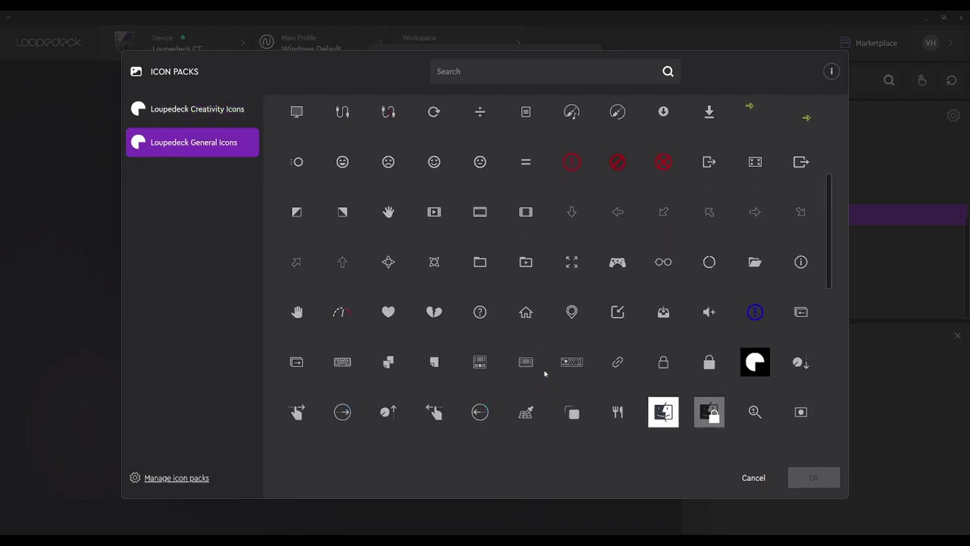
{"action": "scroll", "coordinate": [544, 368], "scroll_direction": "up", "scroll_amount": 1}
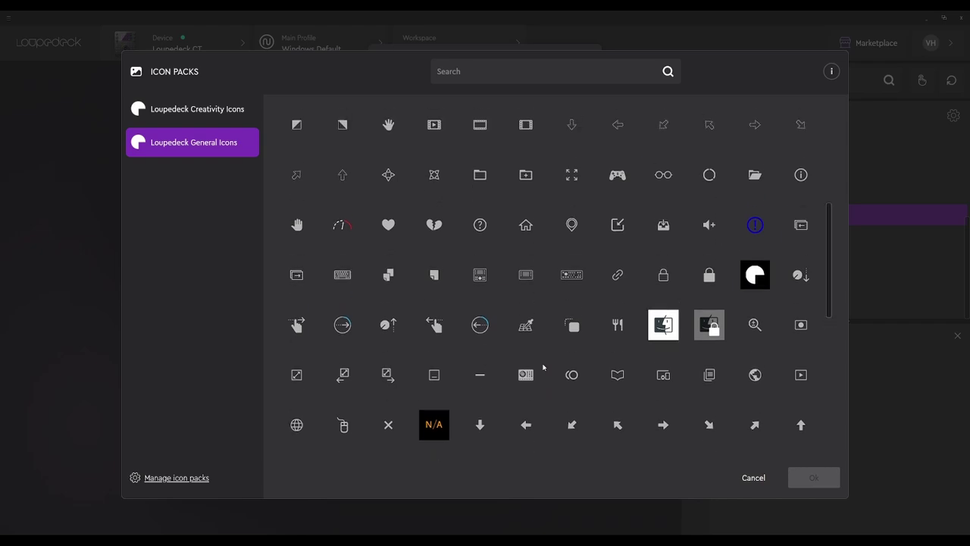
{"action": "scroll", "coordinate": [542, 368], "scroll_direction": "down", "scroll_amount": 7}
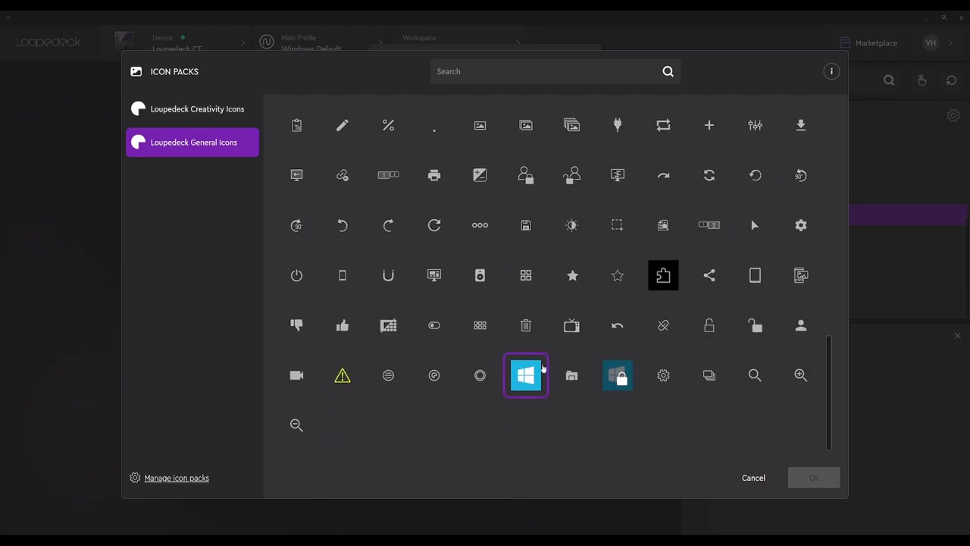
{"action": "scroll", "coordinate": [543, 369], "scroll_direction": "up", "scroll_amount": 2}
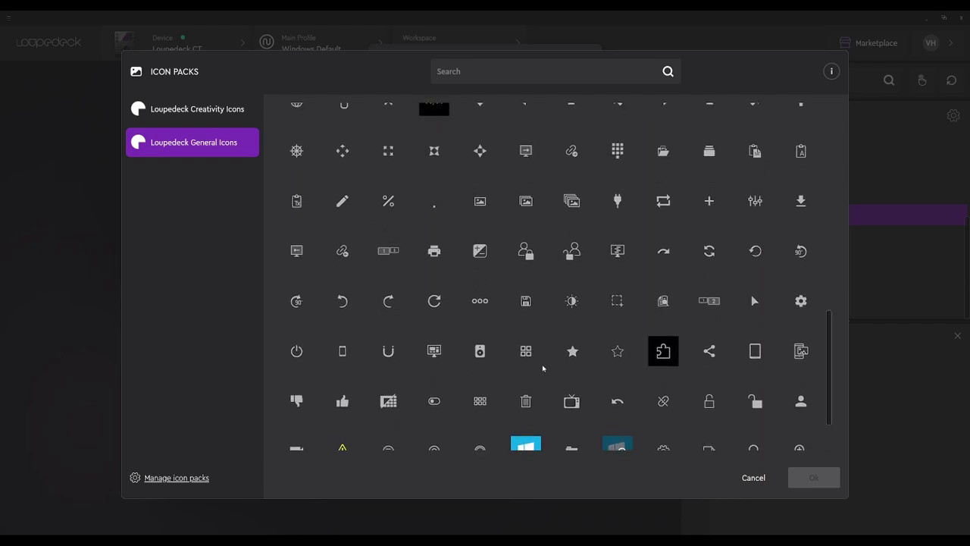
{"action": "scroll", "coordinate": [554, 353], "scroll_direction": "up", "scroll_amount": 2}
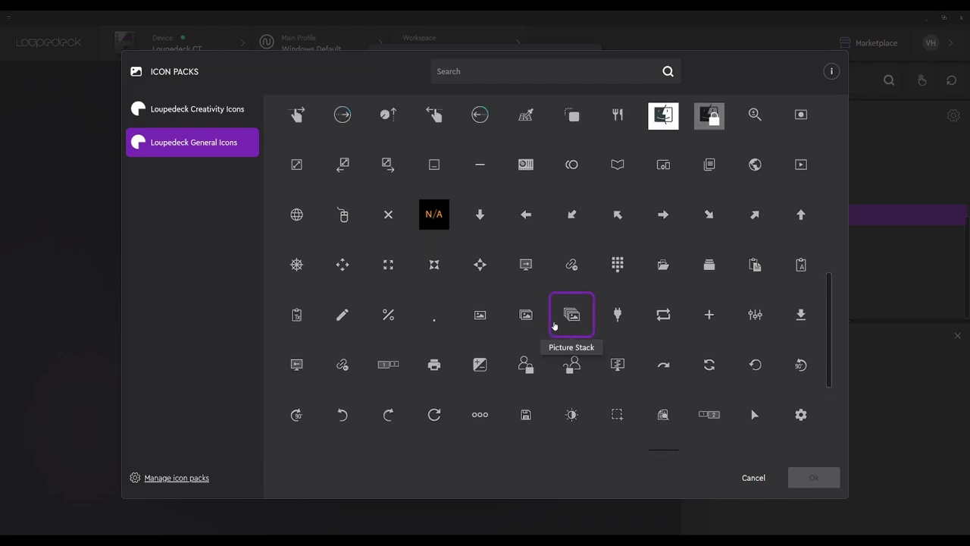
{"action": "scroll", "coordinate": [554, 326], "scroll_direction": "up", "scroll_amount": 3}
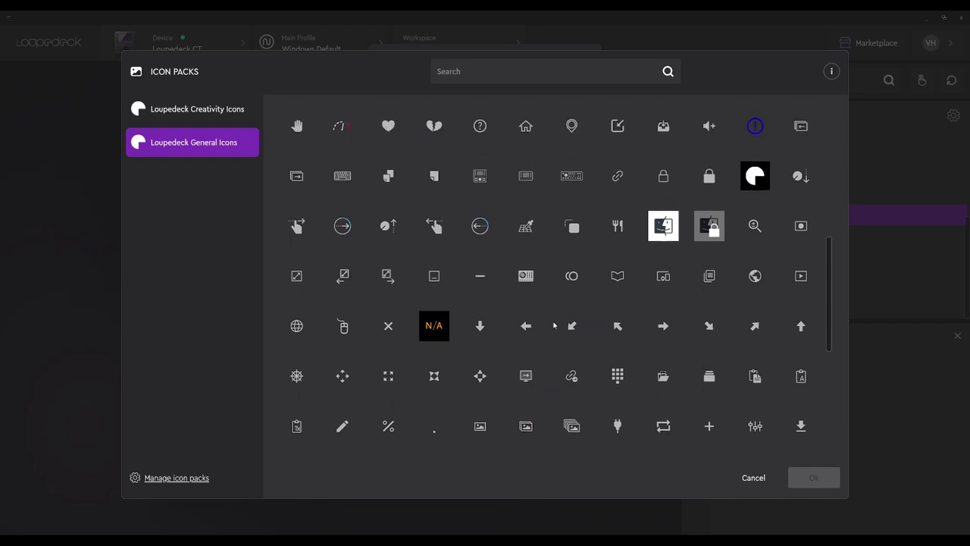
{"action": "scroll", "coordinate": [554, 326], "scroll_direction": "up", "scroll_amount": 5}
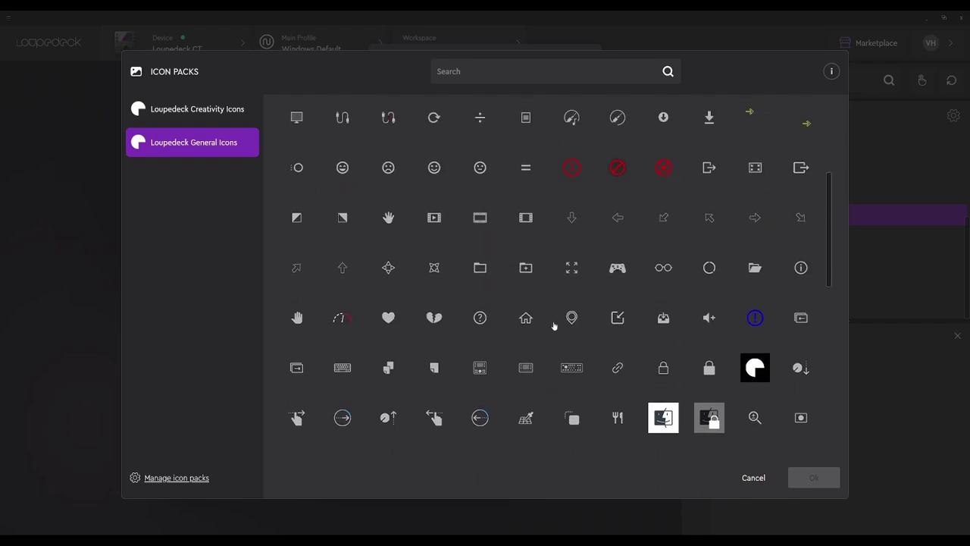
{"action": "scroll", "coordinate": [554, 326], "scroll_direction": "up", "scroll_amount": 5}
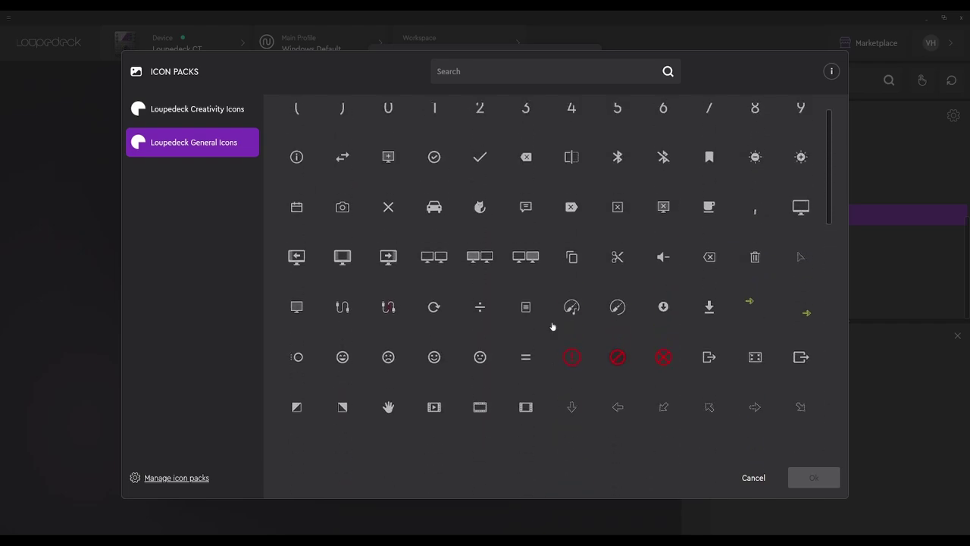
{"action": "scroll", "coordinate": [552, 326], "scroll_direction": "up", "scroll_amount": 1}
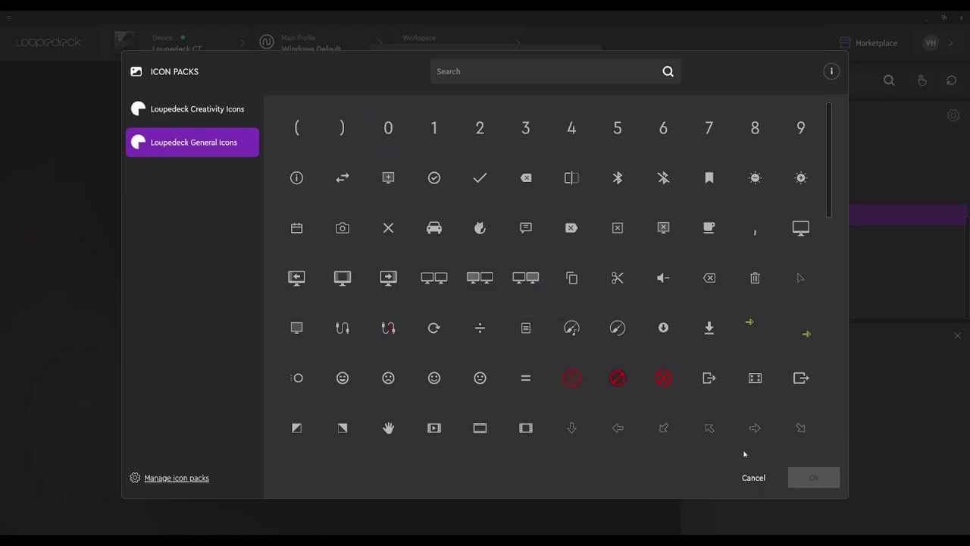
{"action": "left_click", "coordinate": [753, 477]}
{"action": "left_click", "coordinate": [500, 336]}
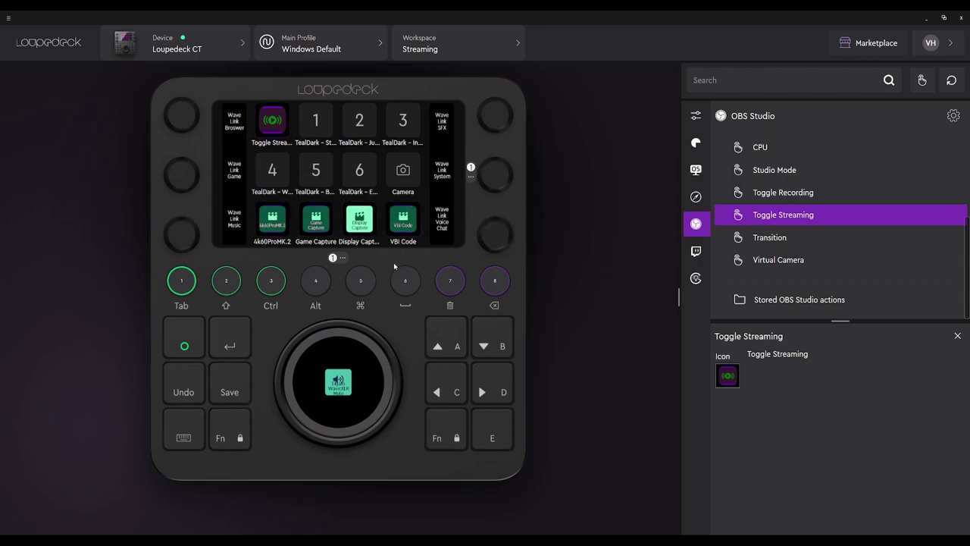
{"action": "left_click", "coordinate": [727, 379]}
{"action": "left_click", "coordinate": [472, 291]}
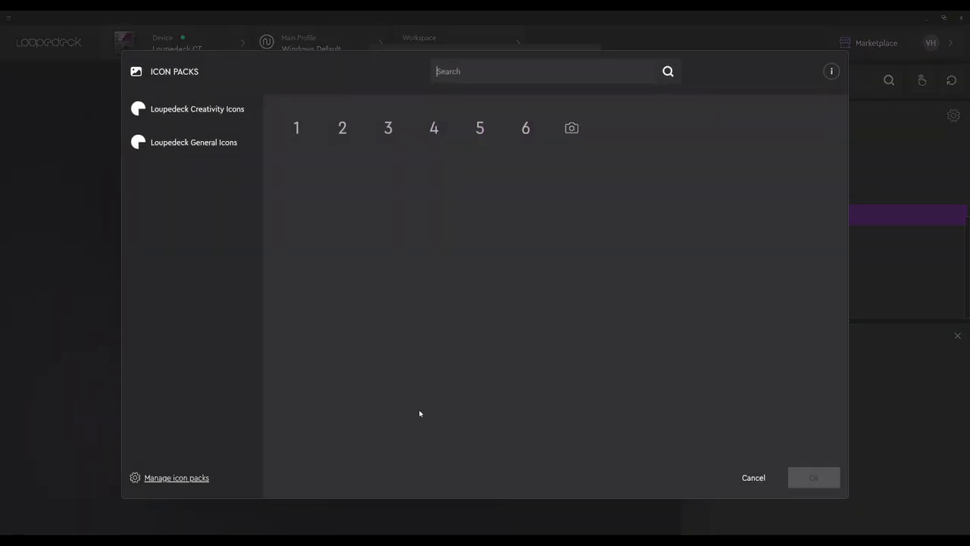
{"action": "left_click", "coordinate": [191, 143]}
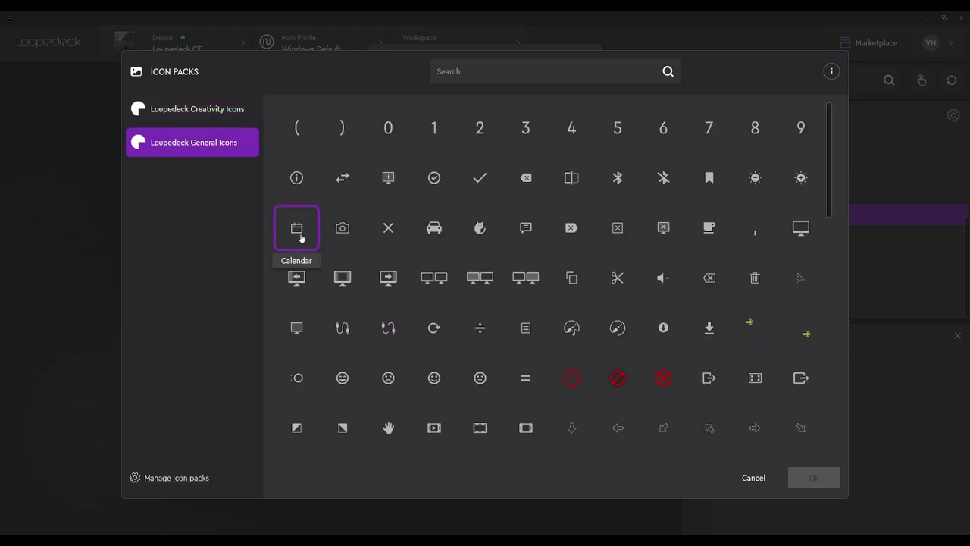
{"action": "left_click", "coordinate": [738, 472]}
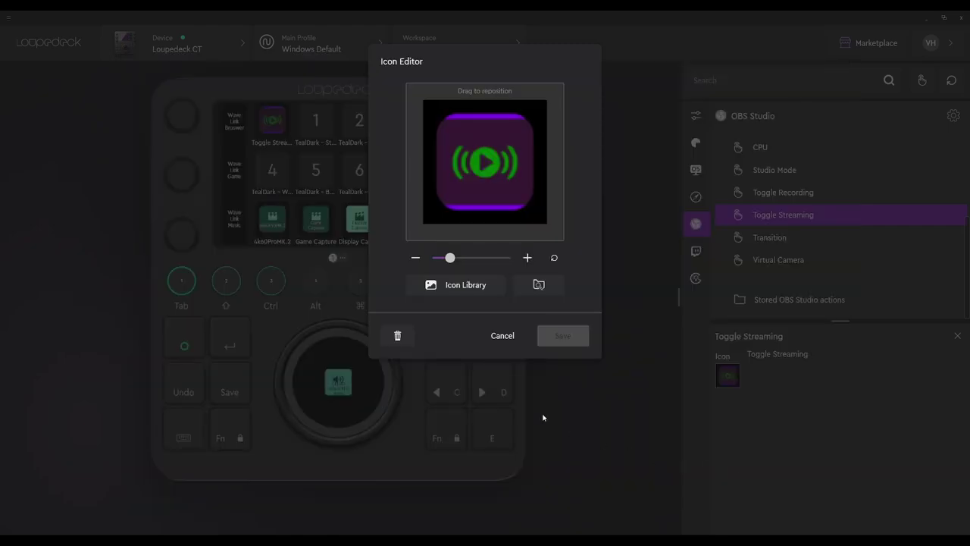
{"action": "left_click", "coordinate": [502, 341]}
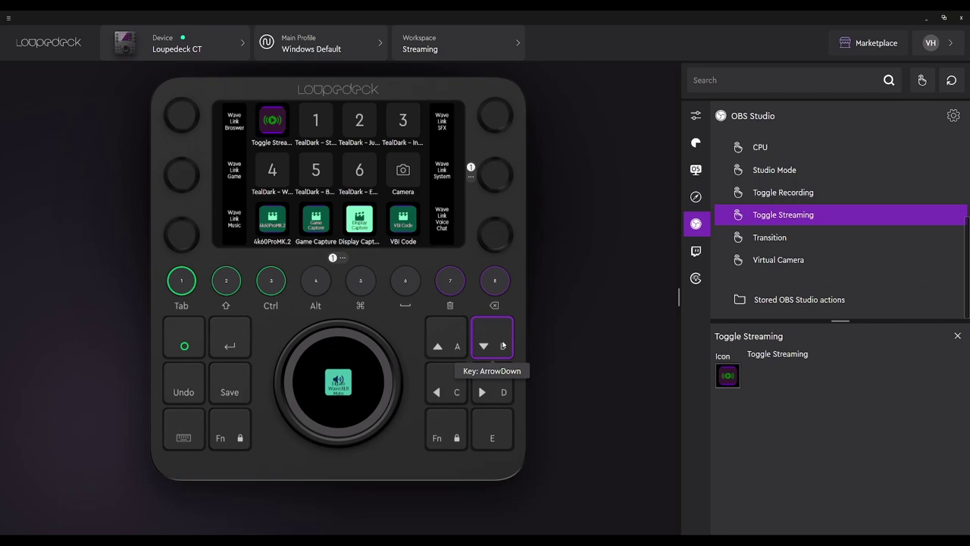
Step: Show the Elgato Control (Lights) actions and add a second dial page to the Streaming workspace
{"action": "left_click", "coordinate": [696, 278]}
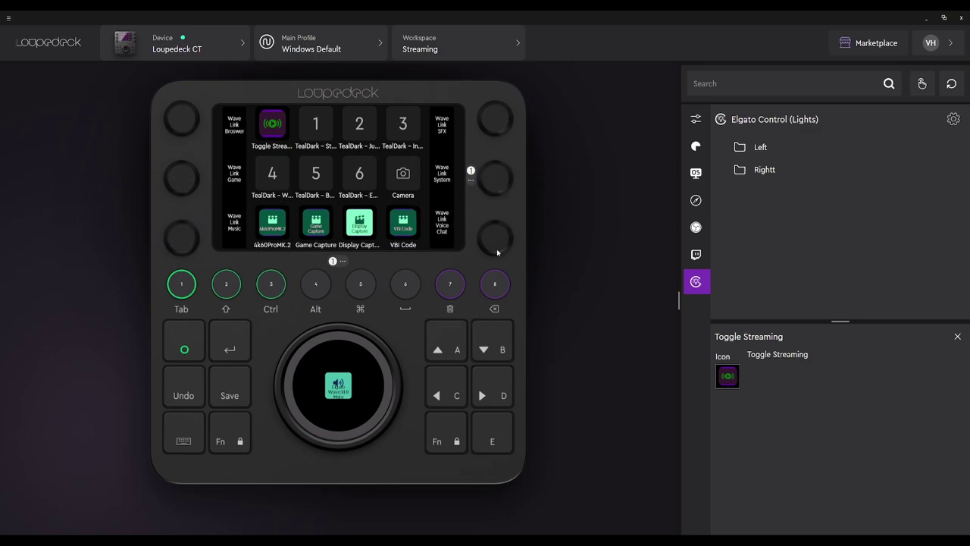
{"action": "left_click", "coordinate": [471, 179]}
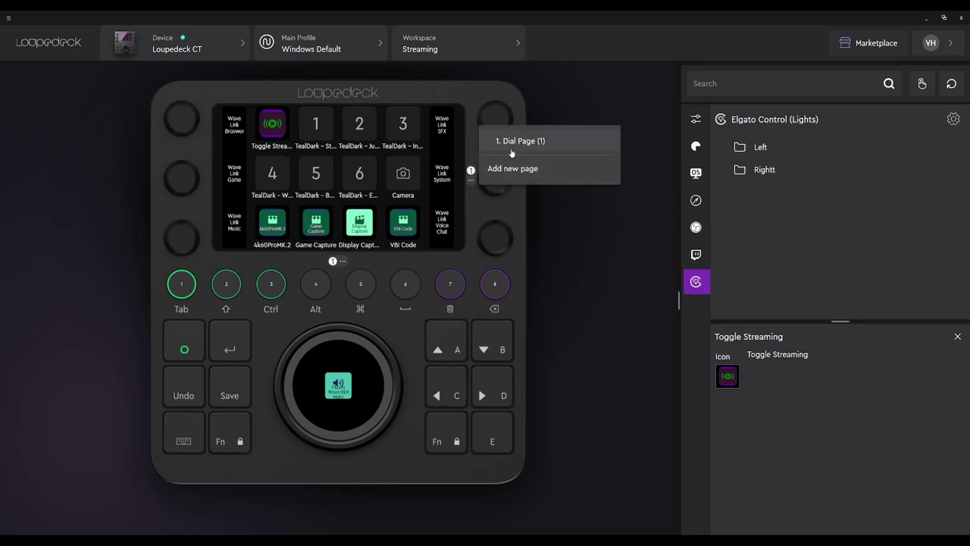
{"action": "left_click", "coordinate": [542, 168]}
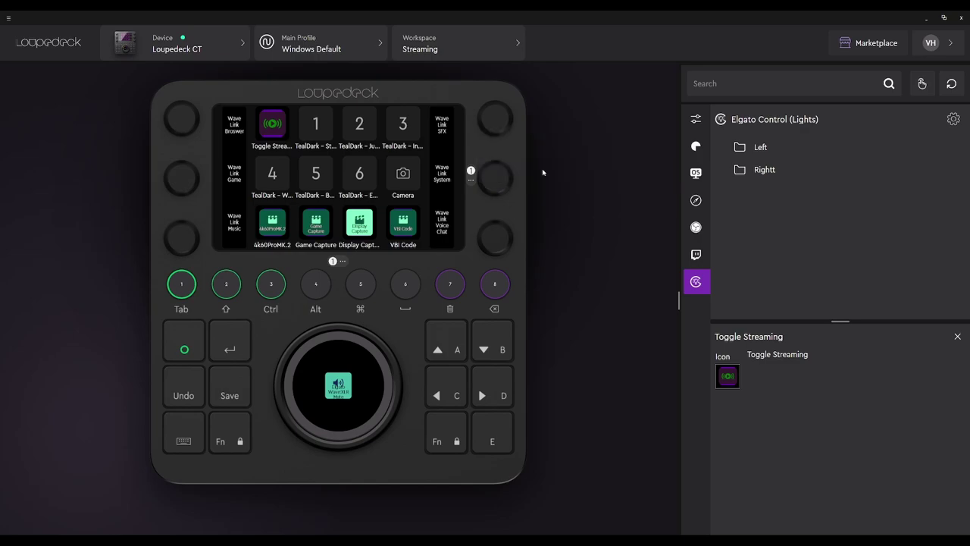
Step: Rename the first dial page as OBS AUdio Mixer and switch to the second dial page
{"action": "left_click", "coordinate": [470, 183]}
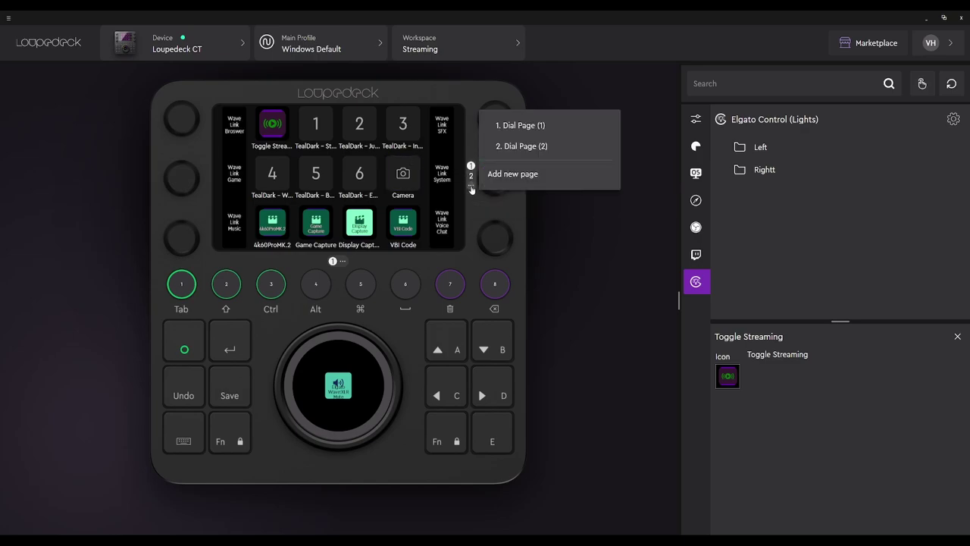
{"action": "left_click", "coordinate": [610, 125]}
{"action": "left_click", "coordinate": [635, 144]}
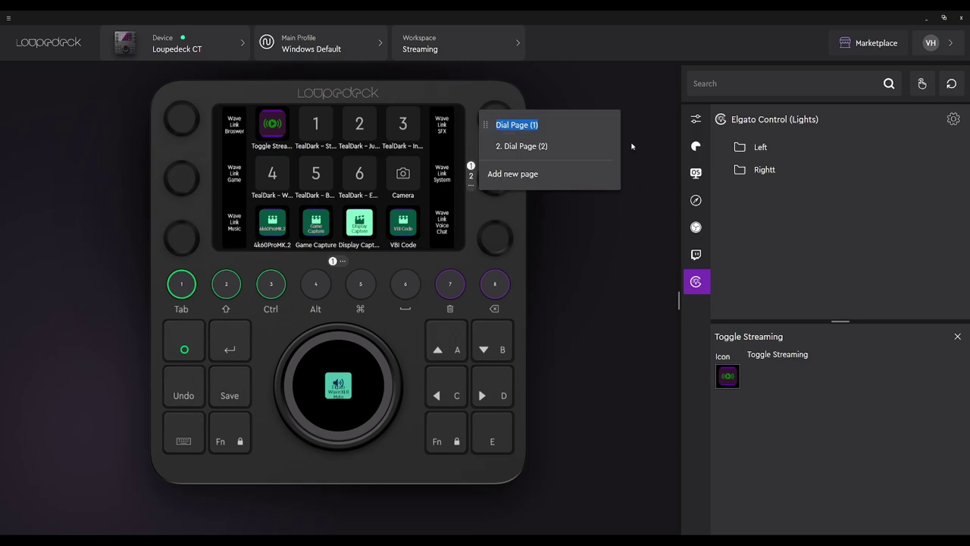
{"action": "type", "text": "OBS "}
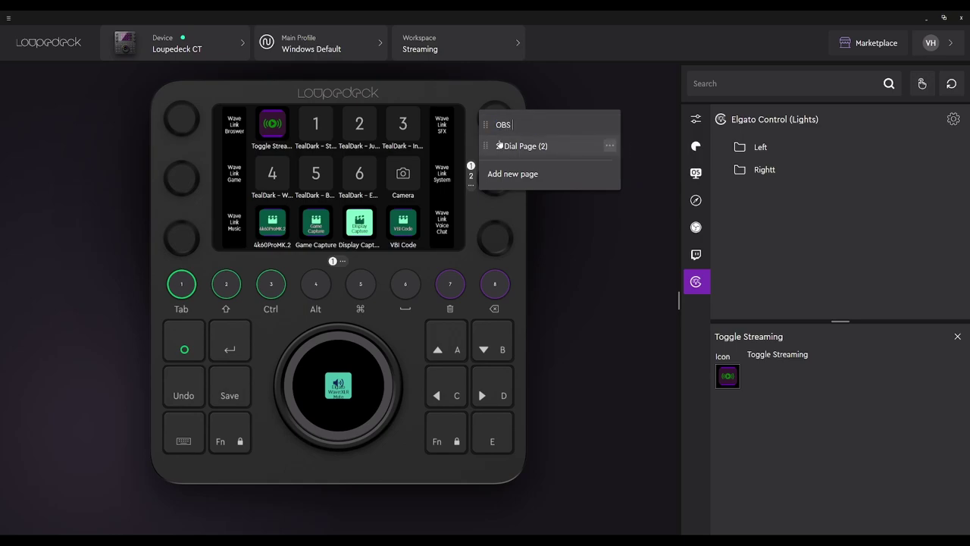
{"action": "type", "text": "AUdio Mixer"}
{"action": "left_click", "coordinate": [501, 147]}
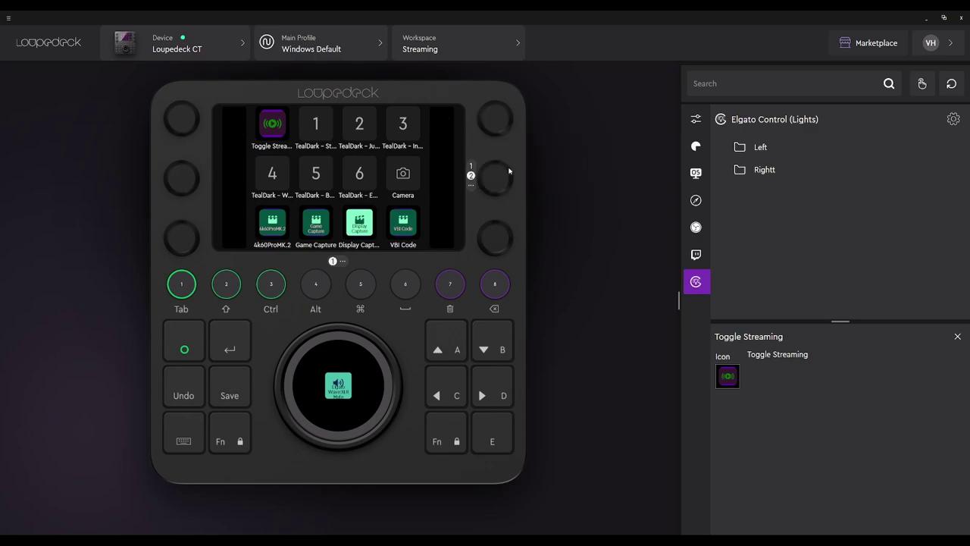
Step: Rename the second dial page as Elgato Keylights and add a third dial page
{"action": "left_click", "coordinate": [471, 177]}
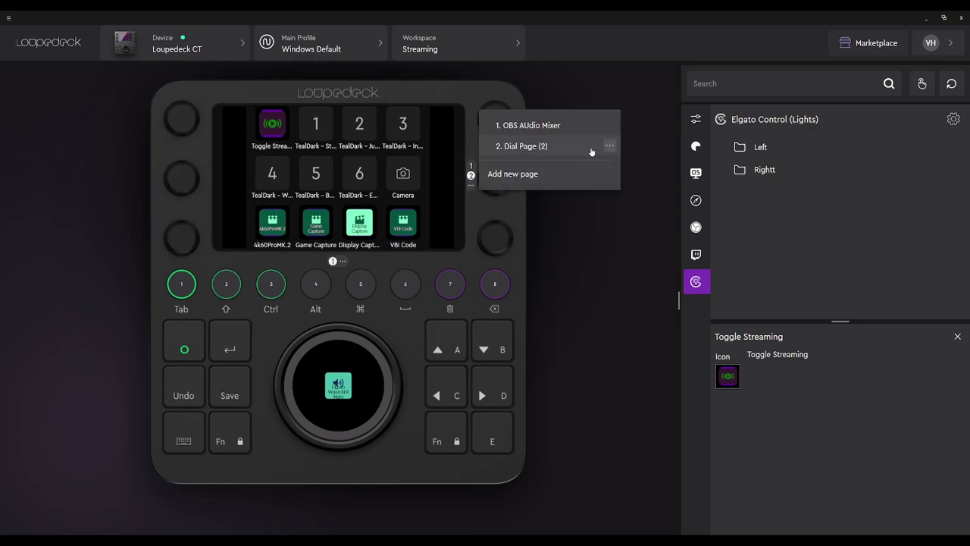
{"action": "left_click", "coordinate": [610, 145]}
{"action": "left_click", "coordinate": [632, 163]}
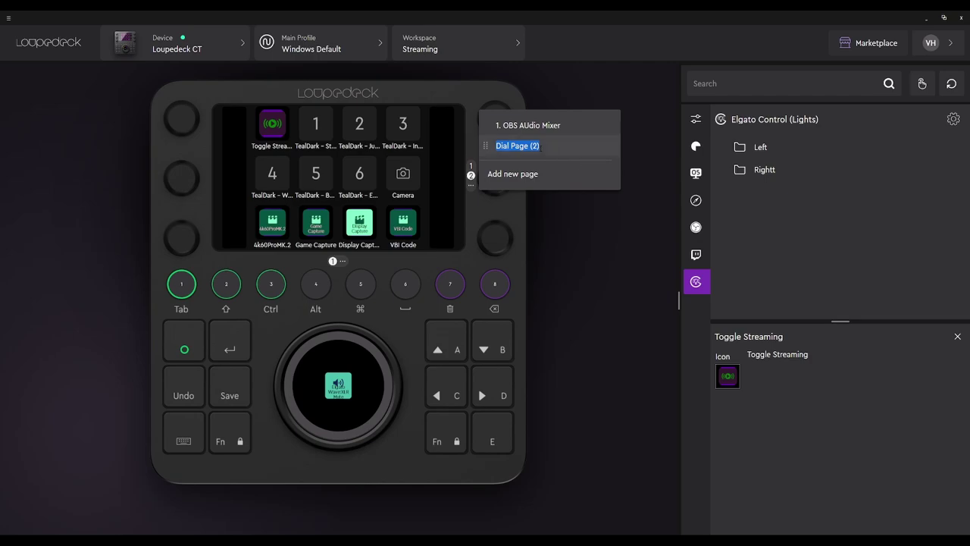
{"action": "type", "text": "Elgato Kety"}
{"action": "key", "text": "BackSpace"}
{"action": "key", "text": "BackSpace"}
{"action": "type", "text": "ylights"}
{"action": "left_click", "coordinate": [496, 144]}
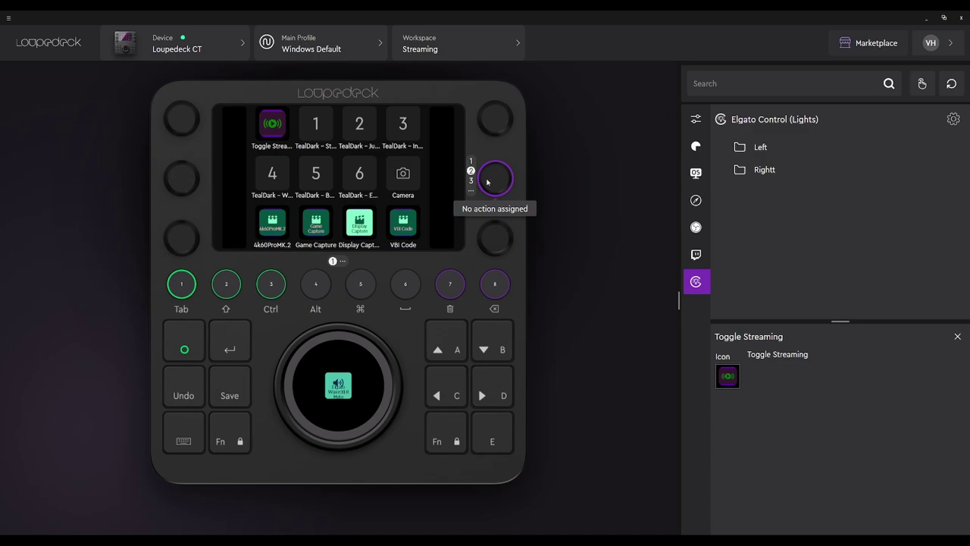
Step: Assign the Left light's Brightness and Reset Brightness to the upper-left dial, and Temperature and Reset Temperature to the middle-left dial
{"action": "left_click", "coordinate": [758, 148]}
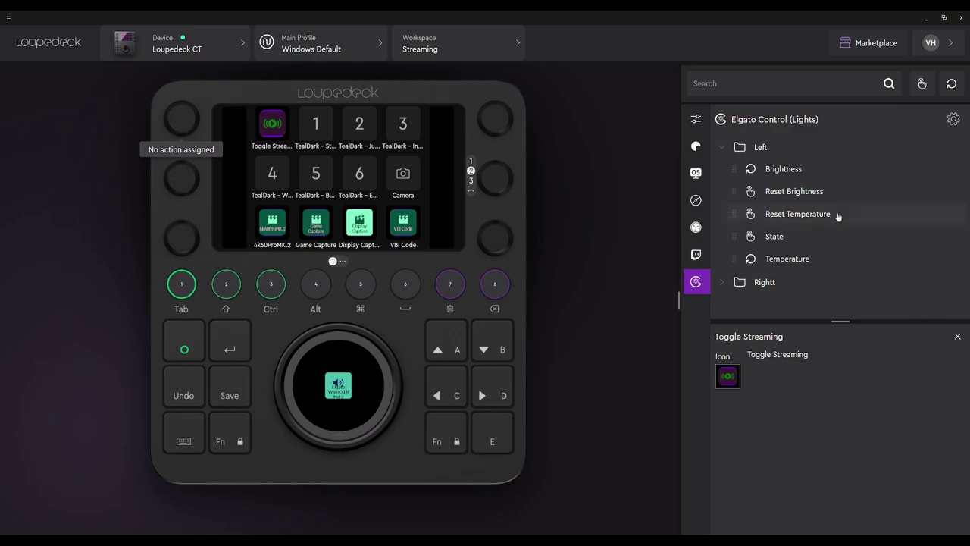
{"action": "left_click", "coordinate": [767, 283]}
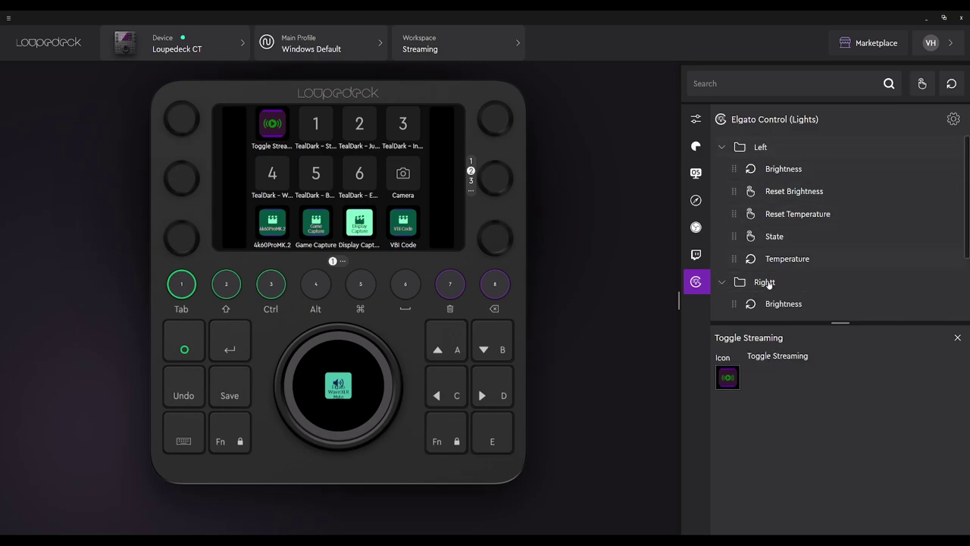
{"action": "left_click", "coordinate": [726, 285]}
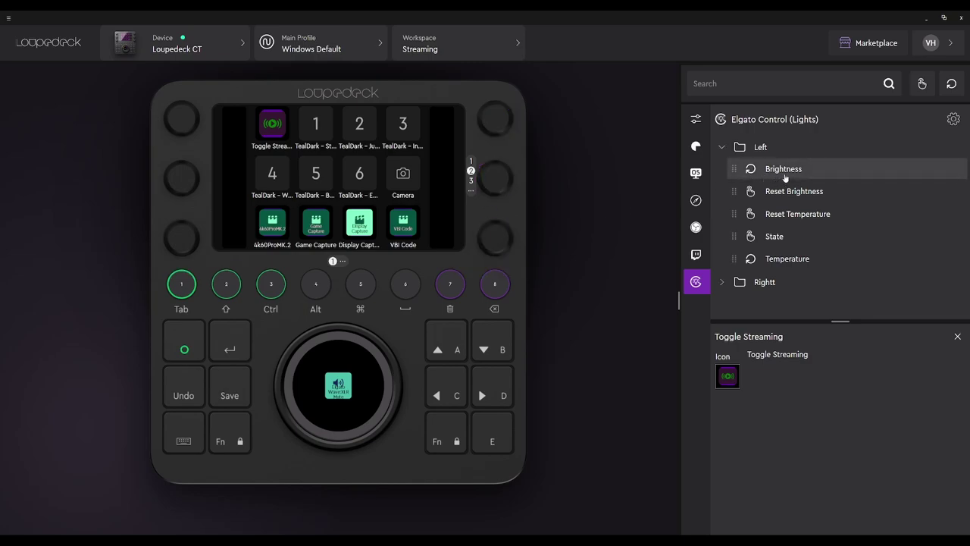
{"action": "left_click_drag", "start_coordinate": [785, 175], "coordinate": [181, 119]}
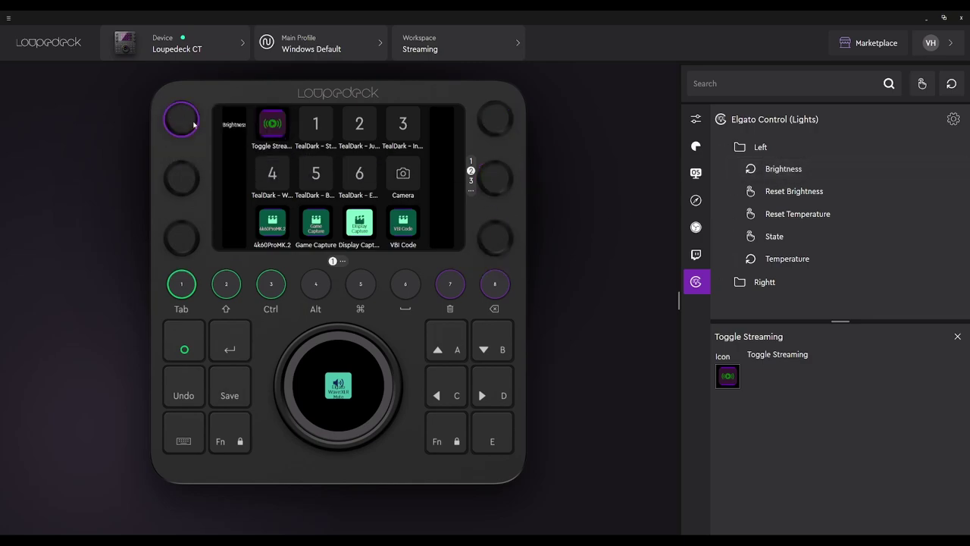
{"action": "left_click_drag", "start_coordinate": [788, 192], "coordinate": [181, 119]}
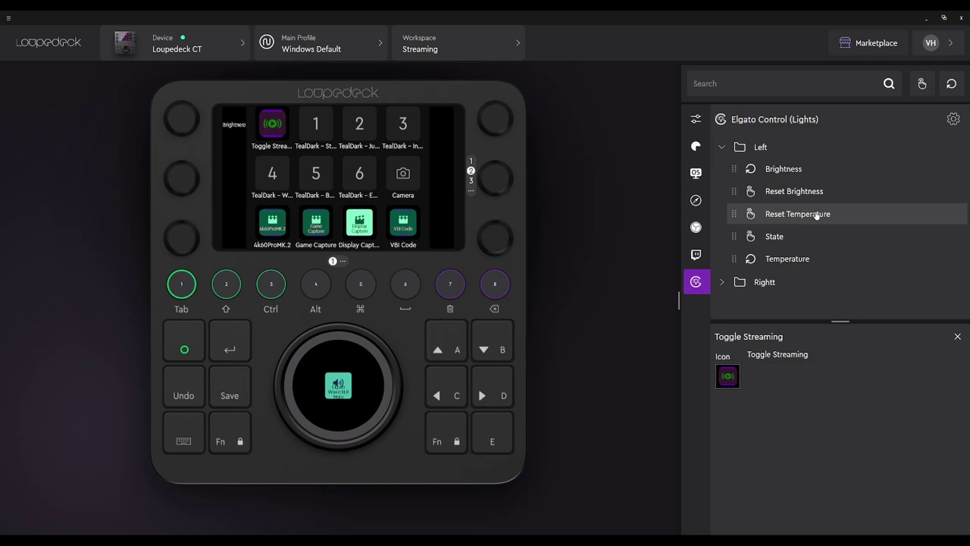
{"action": "left_click_drag", "start_coordinate": [816, 216], "coordinate": [190, 179]}
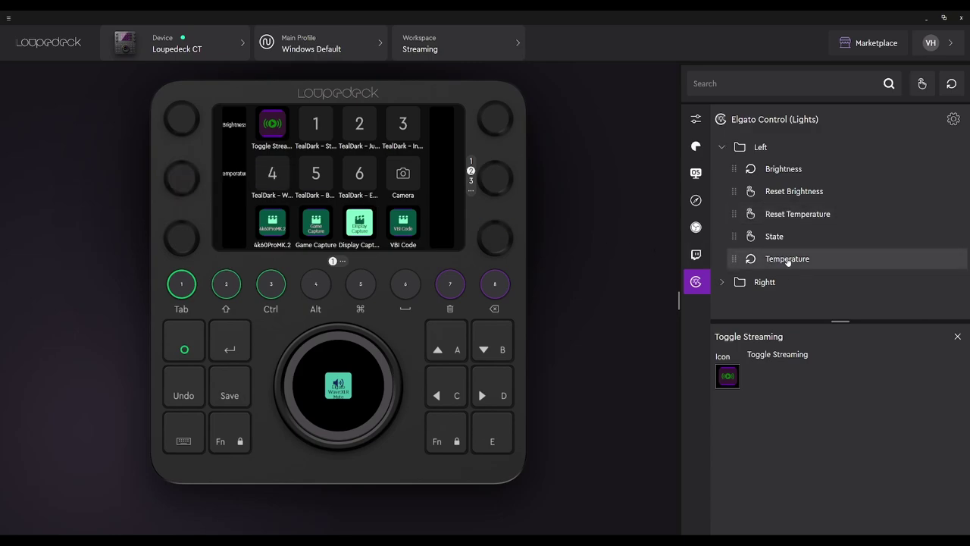
{"action": "left_click_drag", "start_coordinate": [788, 261], "coordinate": [177, 180]}
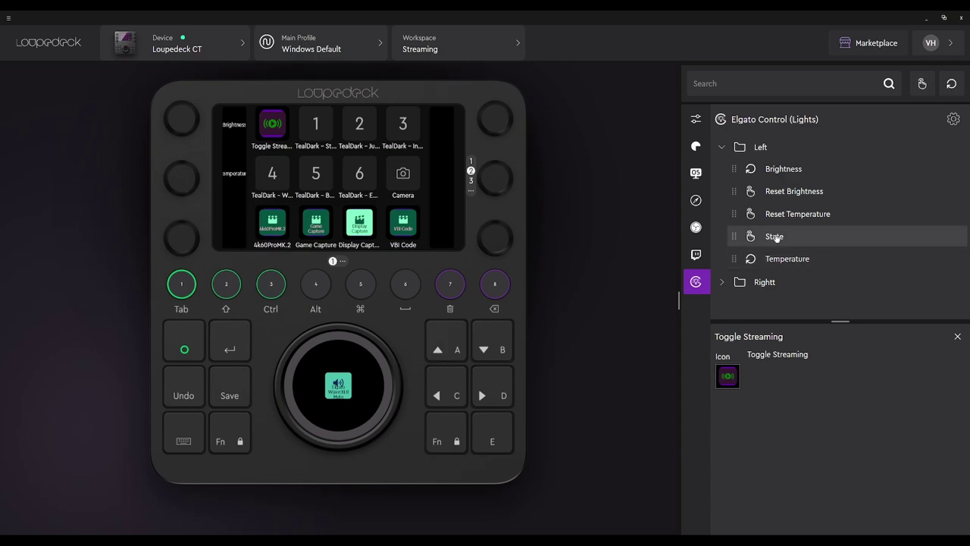
Step: Assign the Left light's State action to the press of the lower-left dial
{"action": "left_click_drag", "start_coordinate": [776, 239], "coordinate": [179, 242]}
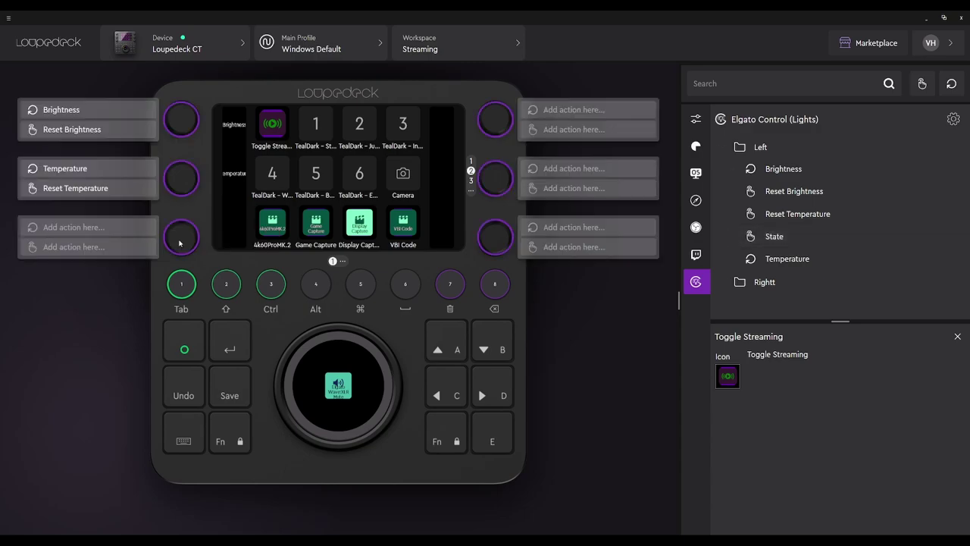
{"action": "left_click_drag", "start_coordinate": [776, 239], "coordinate": [176, 241]}
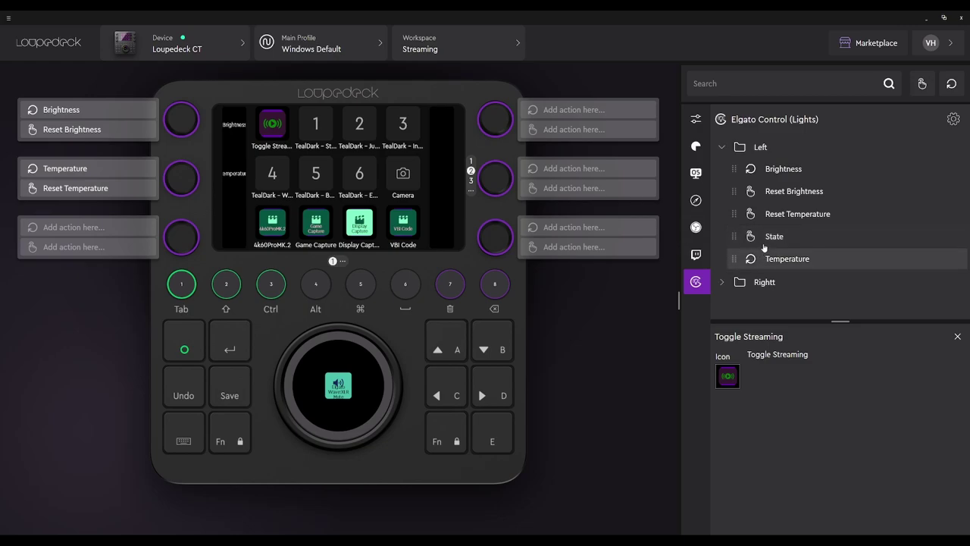
{"action": "left_click_drag", "start_coordinate": [763, 245], "coordinate": [84, 245]}
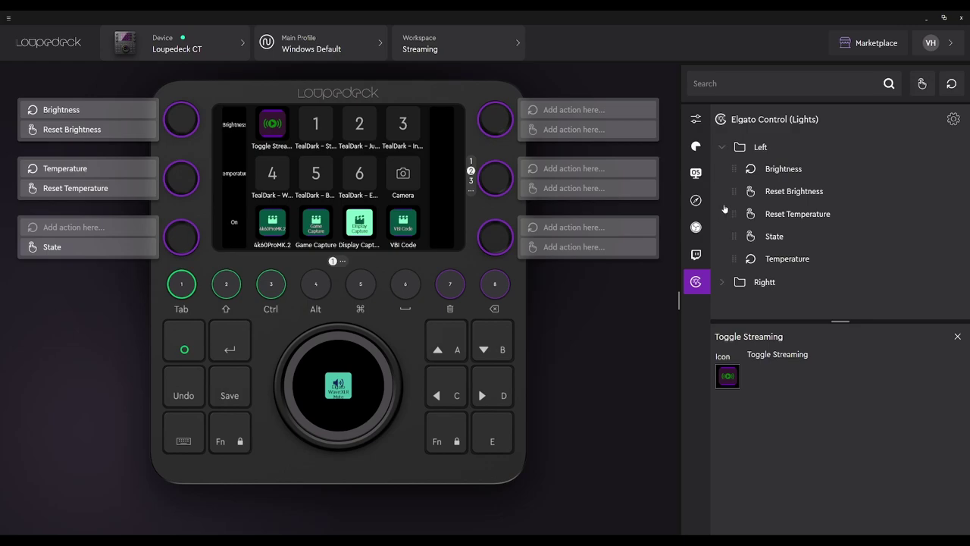
Step: Assign the Rightt light's Brightness and Reset Brightness actions to the upper-right dial
{"action": "left_click", "coordinate": [754, 147]}
{"action": "left_click", "coordinate": [758, 170]}
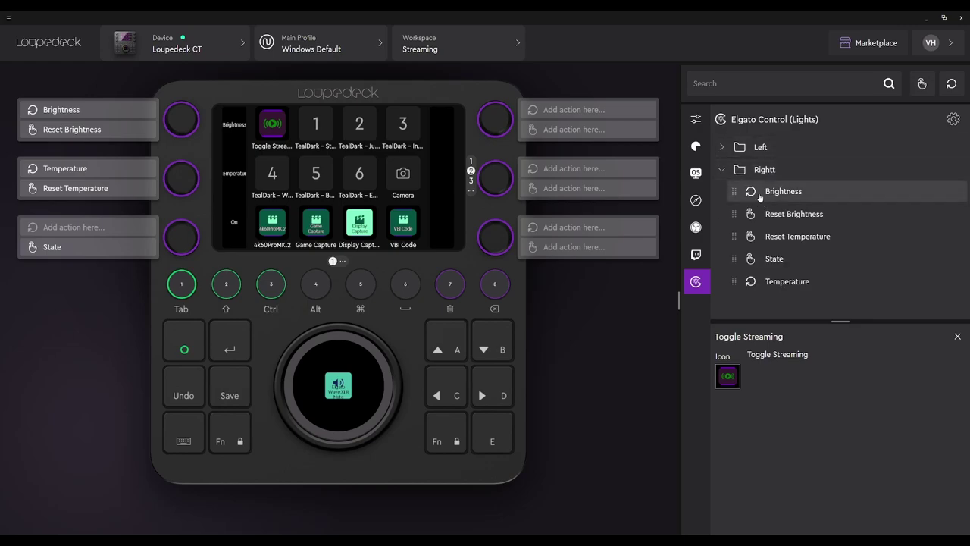
{"action": "left_click_drag", "start_coordinate": [764, 192], "coordinate": [540, 118]}
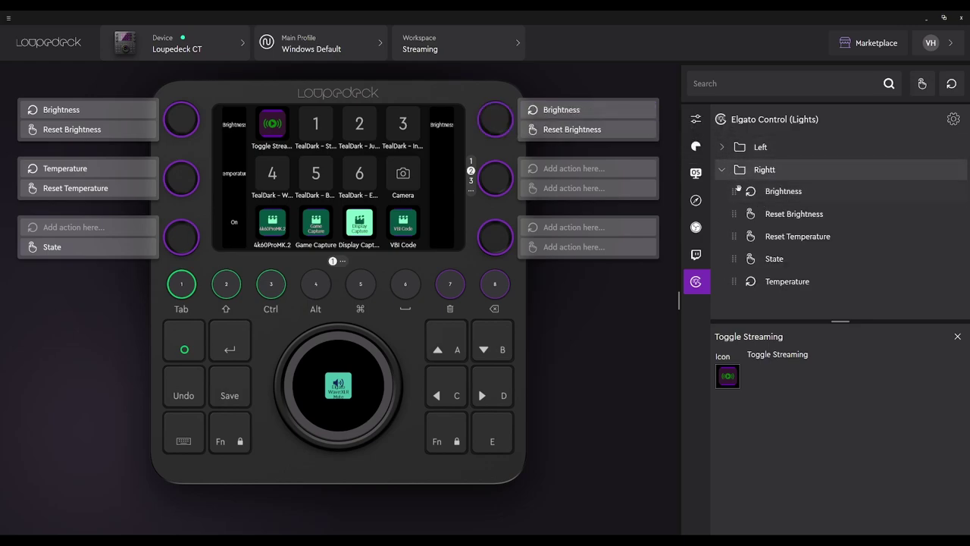
{"action": "left_click_drag", "start_coordinate": [773, 214], "coordinate": [747, 193]}
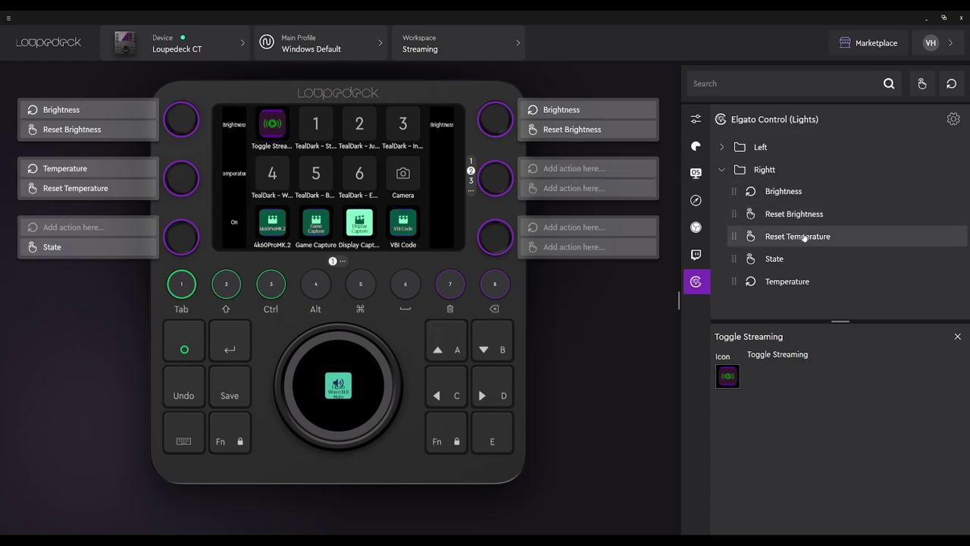
Step: Assign the Rightt light's Temperature and Reset Temperature to the middle-right dial and its State action to the lower-right dial's press
{"action": "left_click_drag", "start_coordinate": [803, 240], "coordinate": [530, 186]}
{"action": "left_click_drag", "start_coordinate": [784, 282], "coordinate": [530, 173]}
{"action": "left_click_drag", "start_coordinate": [776, 261], "coordinate": [520, 242]}
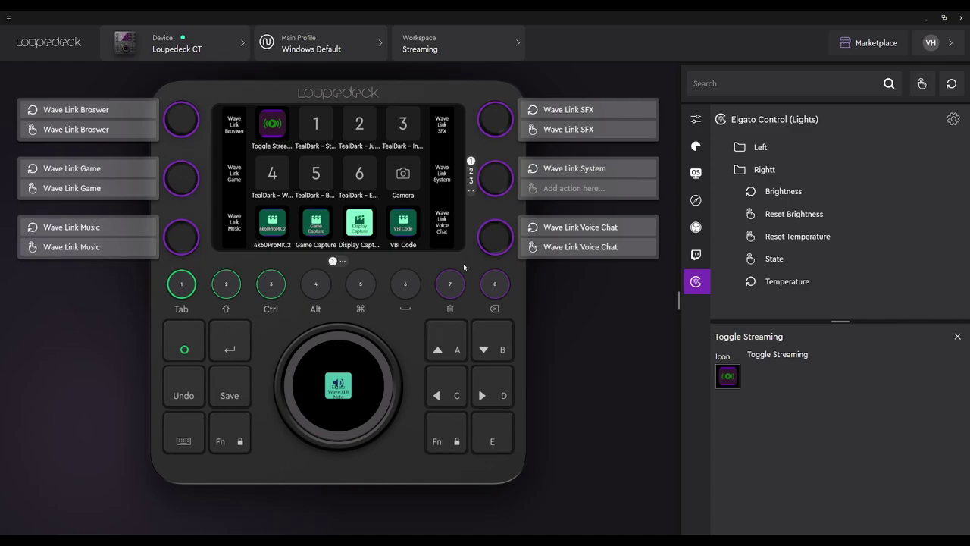
Step: Delete the empty third dial page, Dial Page (3), from the Streaming workspace
{"action": "left_click", "coordinate": [471, 171]}
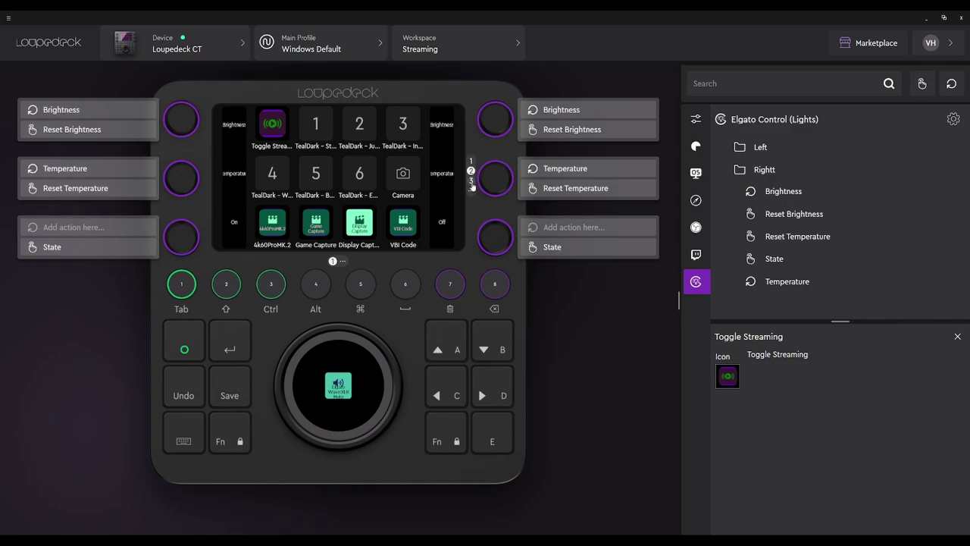
{"action": "left_click", "coordinate": [471, 181]}
{"action": "left_click", "coordinate": [472, 194]}
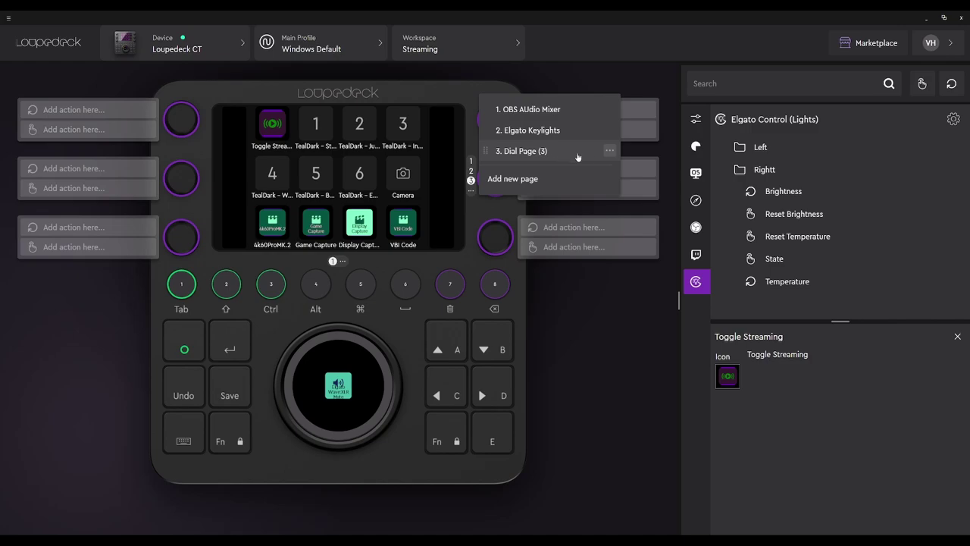
{"action": "left_click", "coordinate": [619, 152]}
{"action": "left_click", "coordinate": [623, 182]}
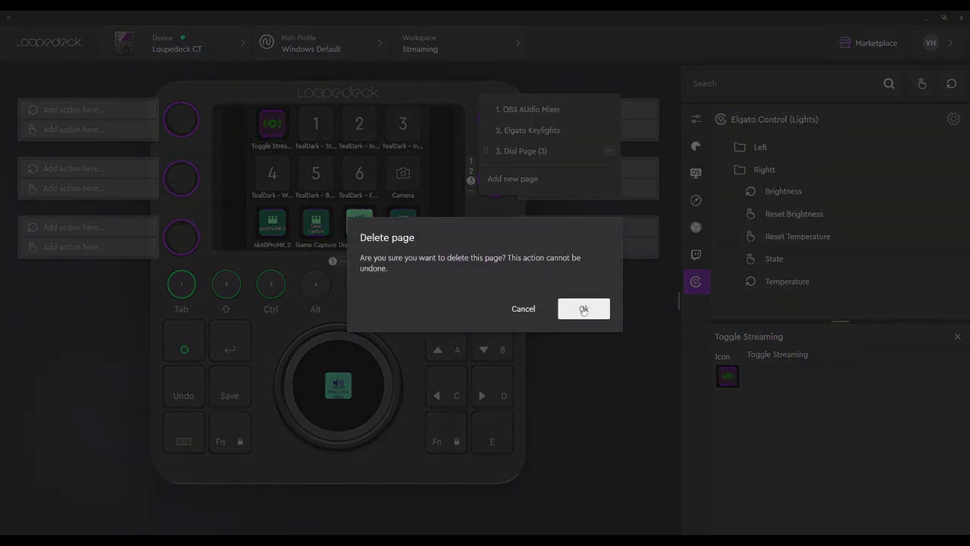
{"action": "left_click", "coordinate": [585, 312]}
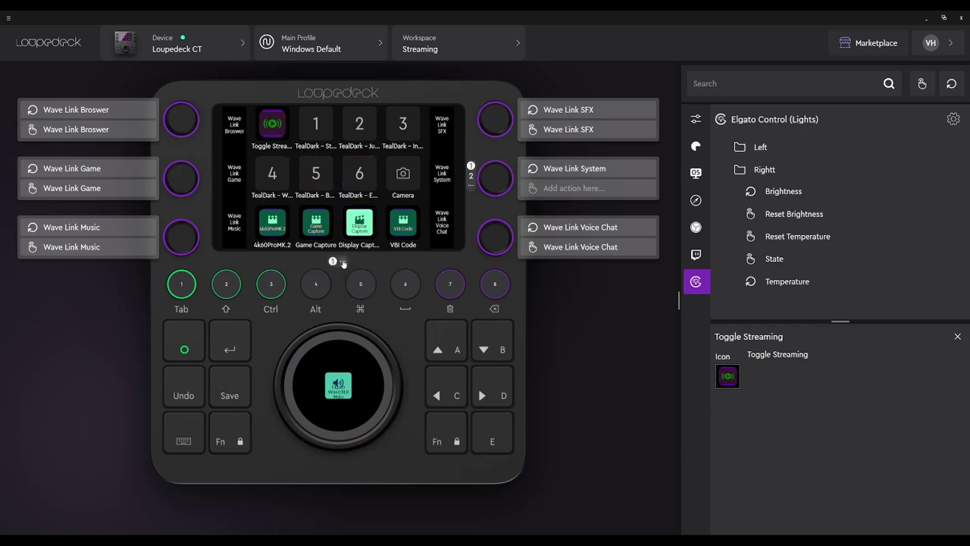
Step: Add a second touch page to the Streaming workspace and show the available Twitch actions
{"action": "mouse_move", "coordinate": [341, 261]}
{"action": "left_click", "coordinate": [391, 249]}
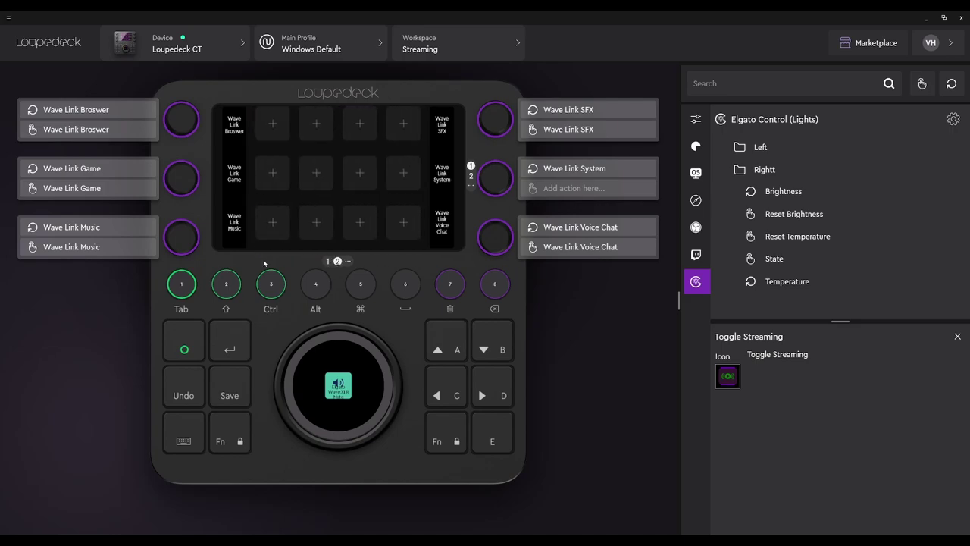
{"action": "left_click", "coordinate": [695, 255]}
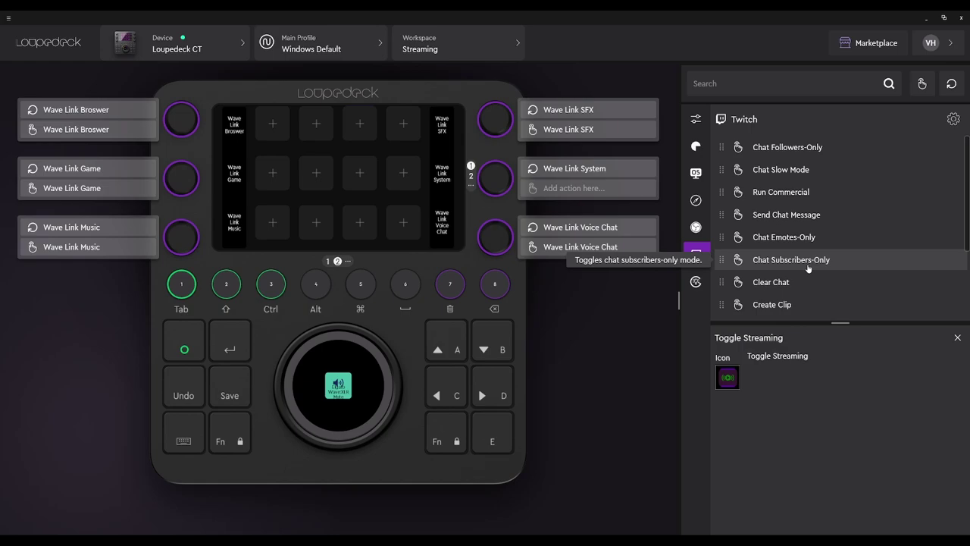
{"action": "left_click", "coordinate": [696, 119]}
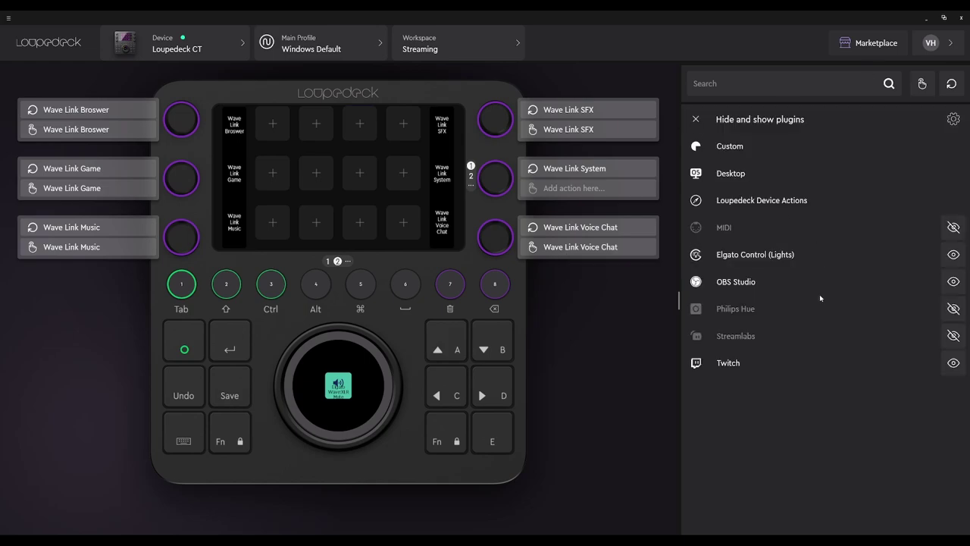
{"action": "left_click", "coordinate": [695, 119]}
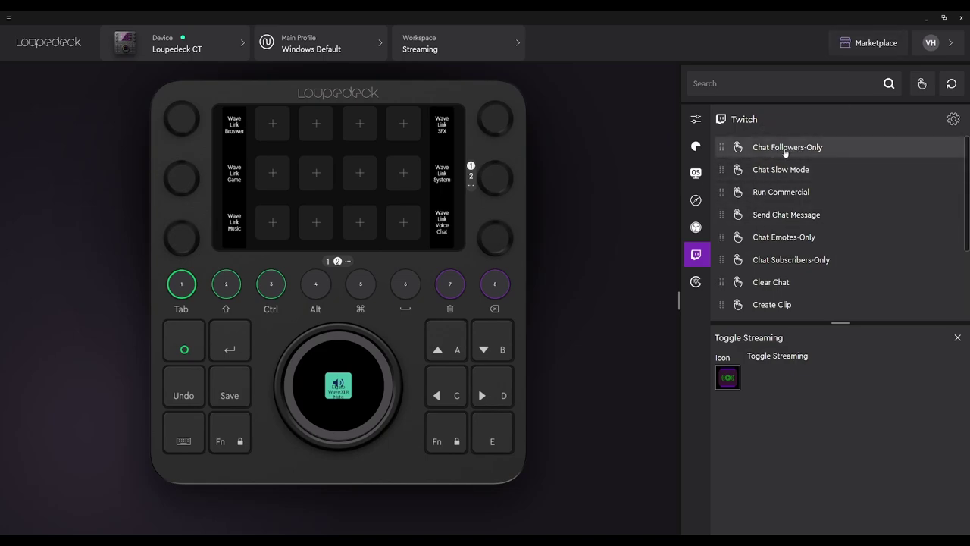
{"action": "left_click_drag", "start_coordinate": [786, 148], "coordinate": [288, 133]}
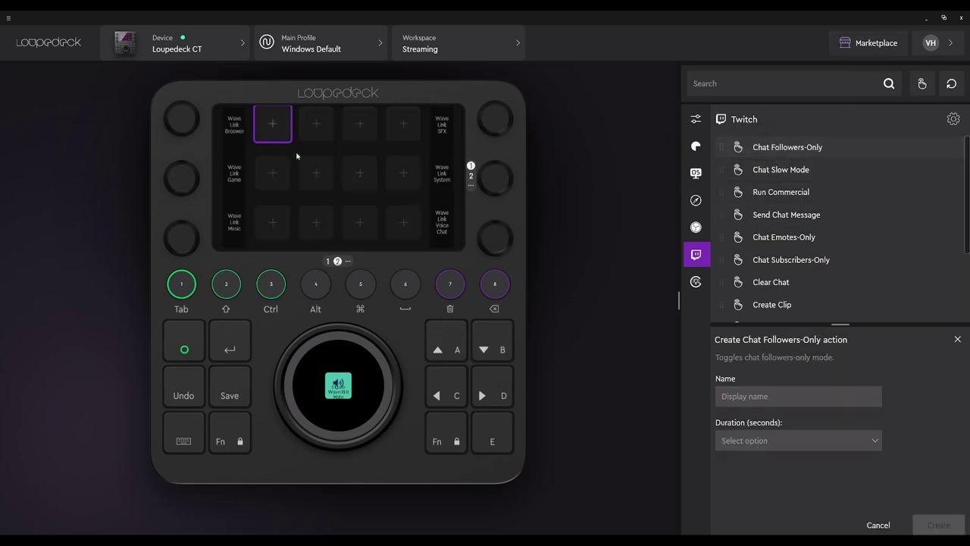
{"action": "left_click_drag", "start_coordinate": [774, 151], "coordinate": [282, 129]}
{"action": "left_click", "coordinate": [799, 440]}
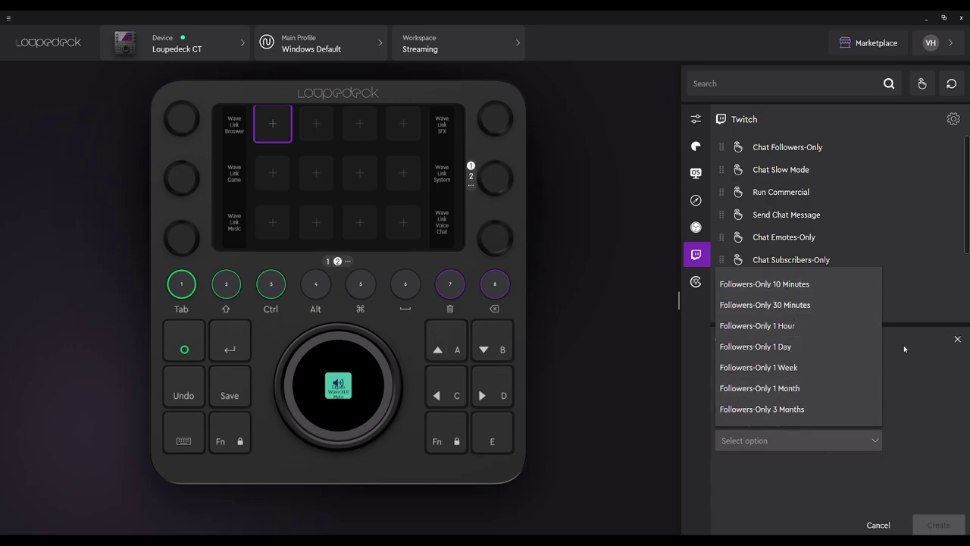
{"action": "left_click", "coordinate": [786, 214]}
Step: Create a Twitch Chat Slow Mode action with the Slow Mode 60 Sec duration on the first touch button of the second page
{"action": "left_click", "coordinate": [781, 170]}
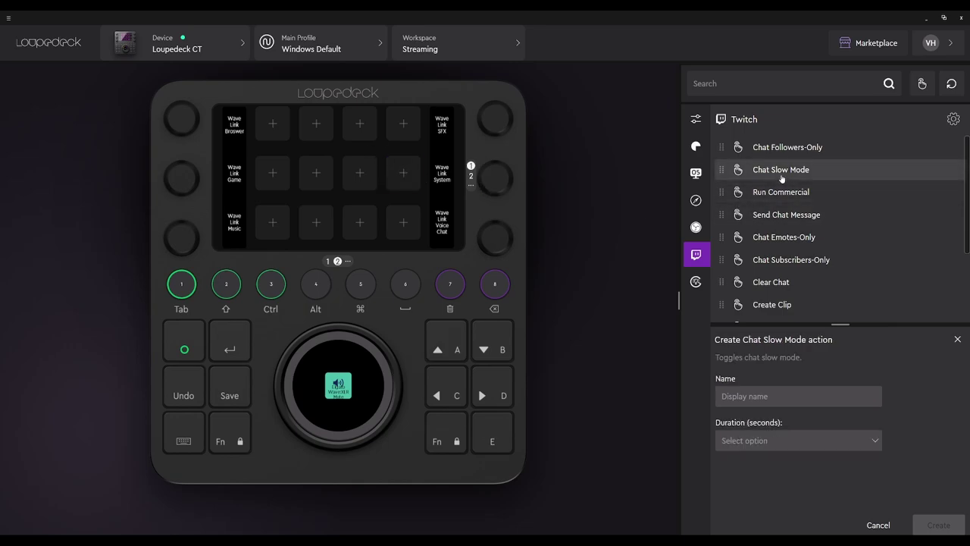
{"action": "left_click", "coordinate": [876, 442]}
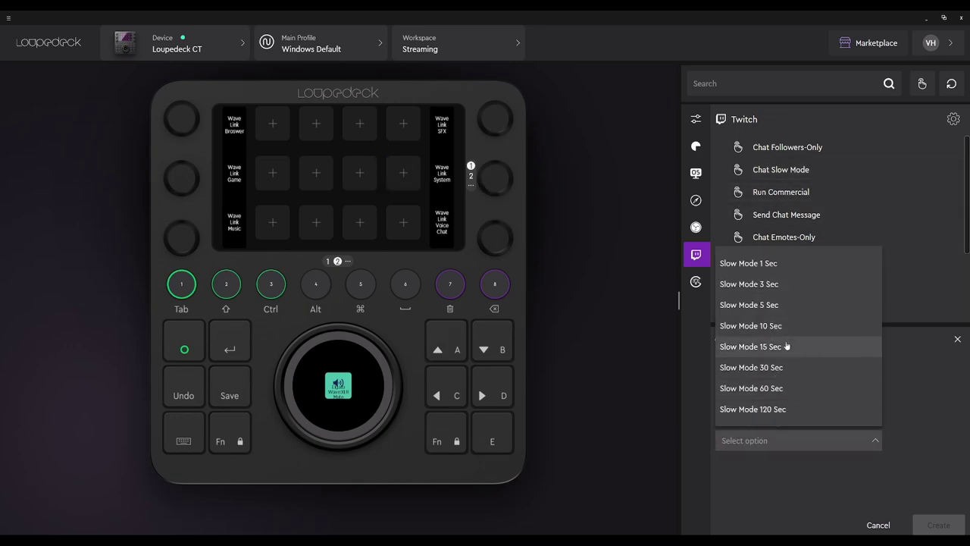
{"action": "left_click", "coordinate": [780, 388]}
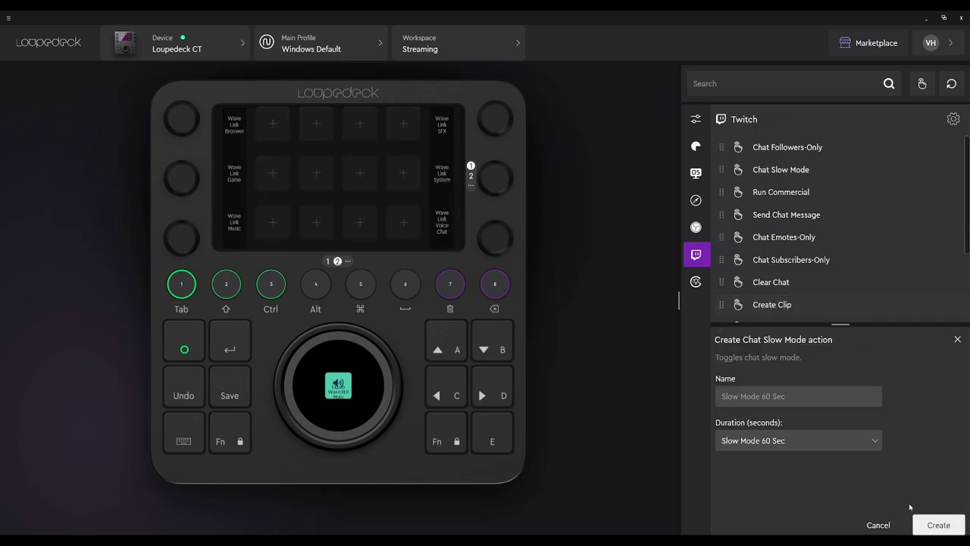
{"action": "left_click", "coordinate": [937, 524]}
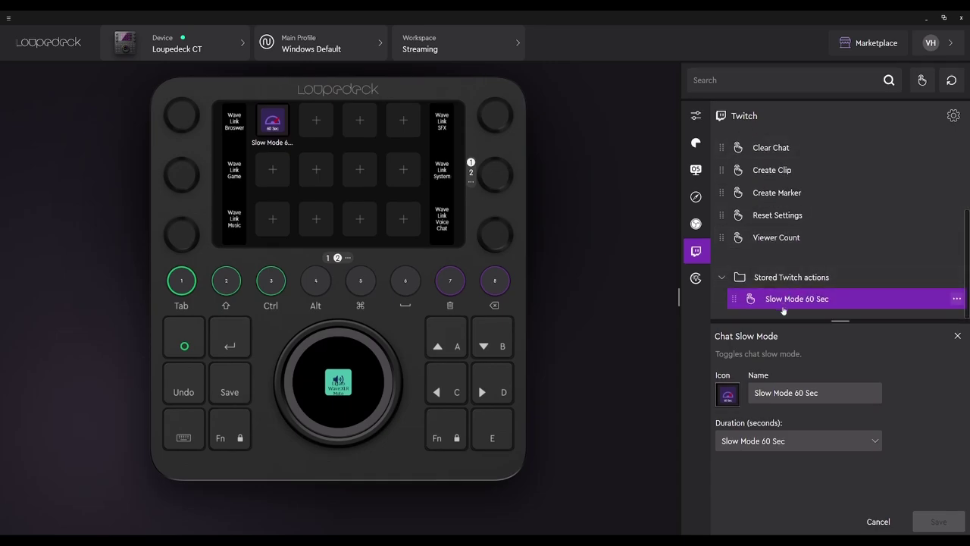
{"action": "left_click_drag", "start_coordinate": [785, 300], "coordinate": [686, 294]}
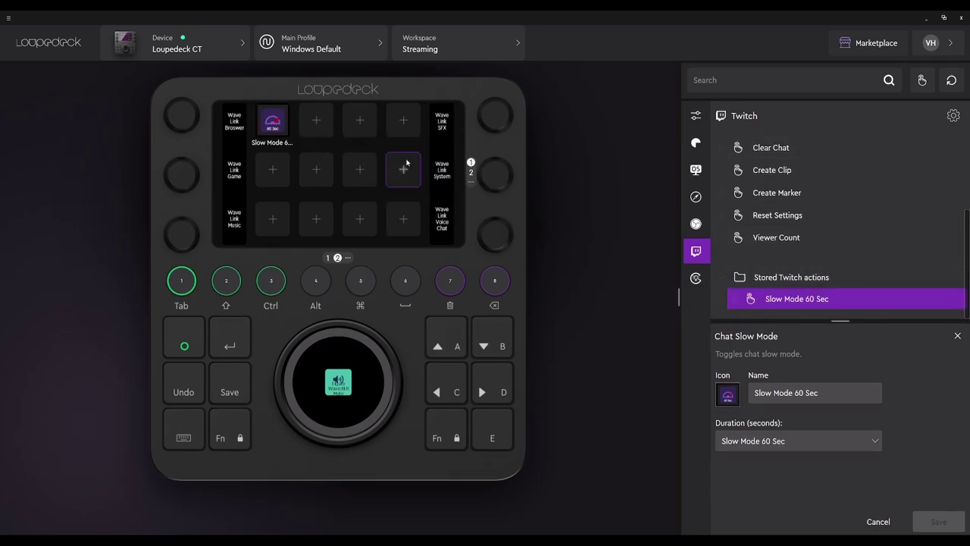
Step: Assign the Twitch Viewer Count action to the second touch button in the first row
{"action": "scroll", "coordinate": [782, 278], "scroll_direction": "up", "scroll_amount": 2}
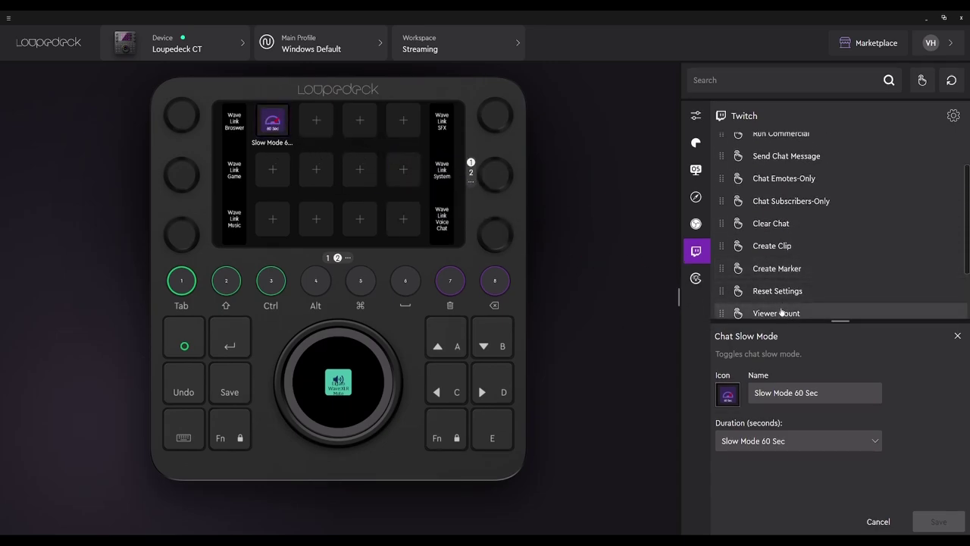
{"action": "left_click", "coordinate": [782, 311]}
{"action": "scroll", "coordinate": [782, 286], "scroll_direction": "down", "scroll_amount": 1}
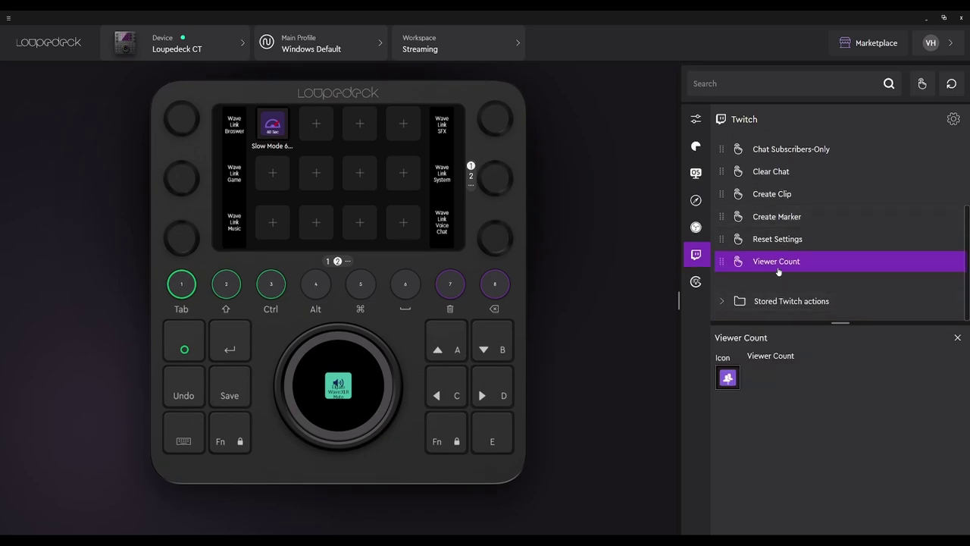
{"action": "left_click_drag", "start_coordinate": [773, 264], "coordinate": [316, 125]}
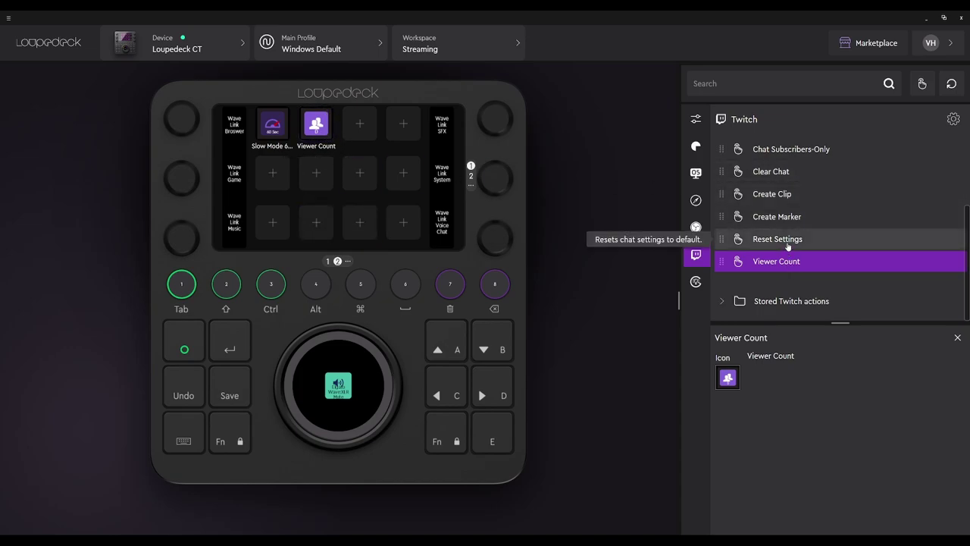
Step: Assign the Twitch Create Marker and Create Clip actions to the first two touch buttons of the second row
{"action": "scroll", "coordinate": [784, 235], "scroll_direction": "up", "scroll_amount": 2}
{"action": "left_click_drag", "start_coordinate": [781, 253], "coordinate": [300, 179]}
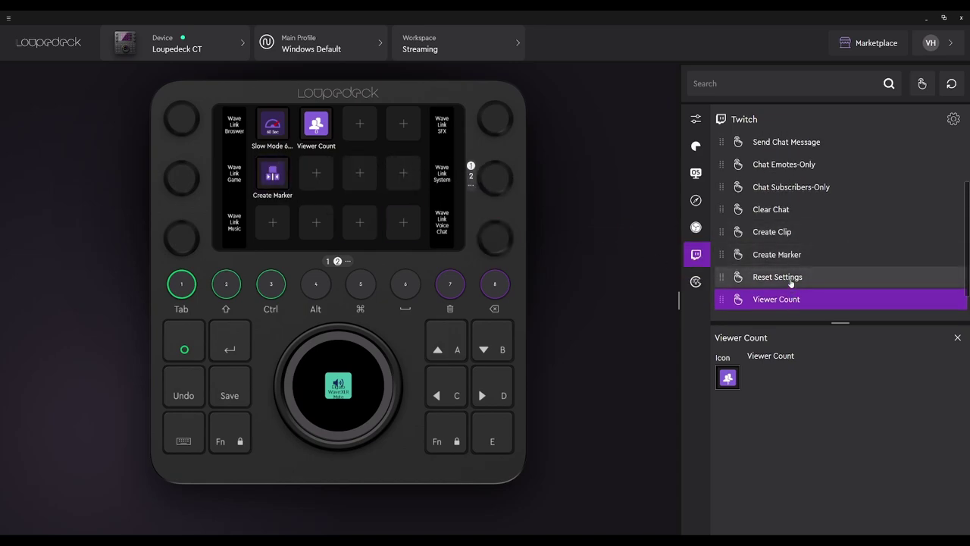
{"action": "left_click_drag", "start_coordinate": [775, 232], "coordinate": [316, 173]}
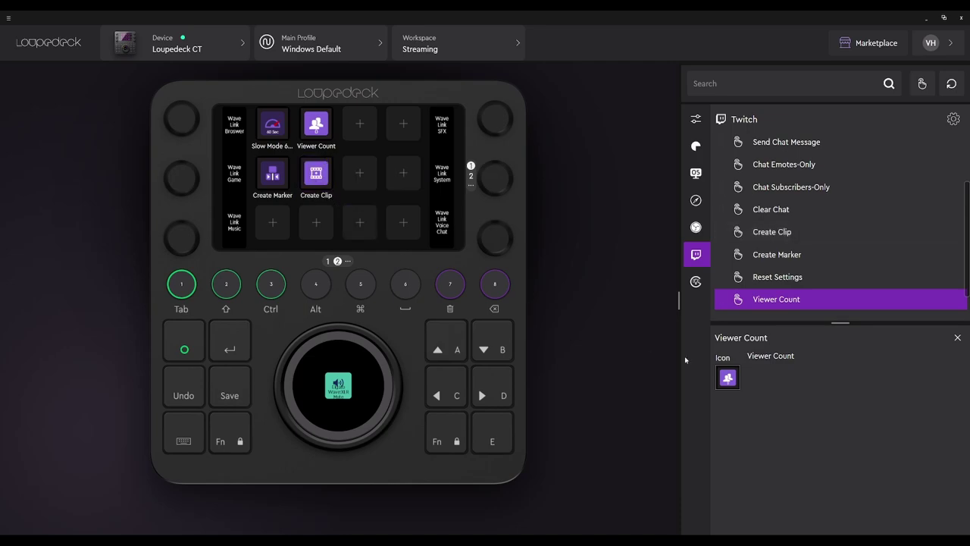
{"action": "left_click", "coordinate": [324, 183]}
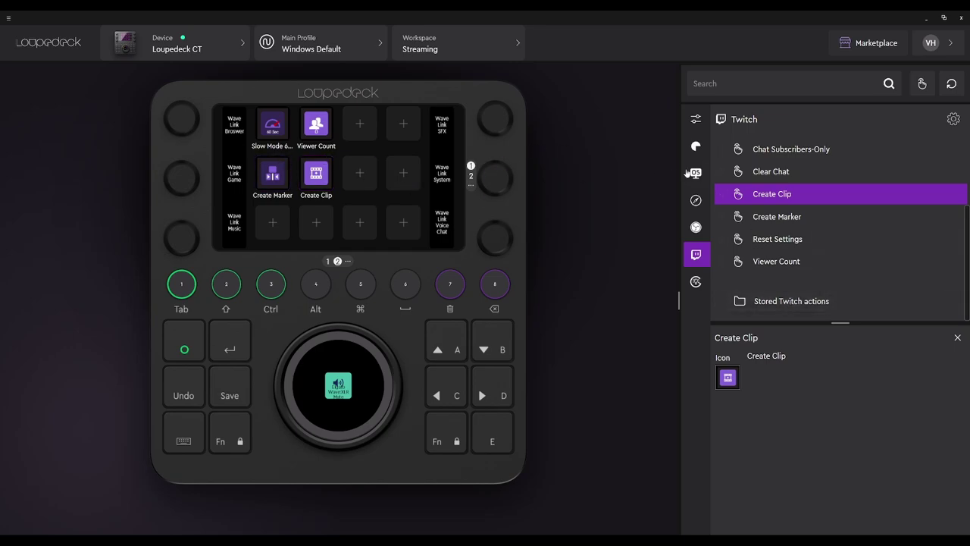
Step: Assign the Twitch Clear Chat action to the third touch button of the first row and view the Subscribers-Only and Emotes-Only chat actions
{"action": "left_click_drag", "start_coordinate": [771, 174], "coordinate": [360, 125]}
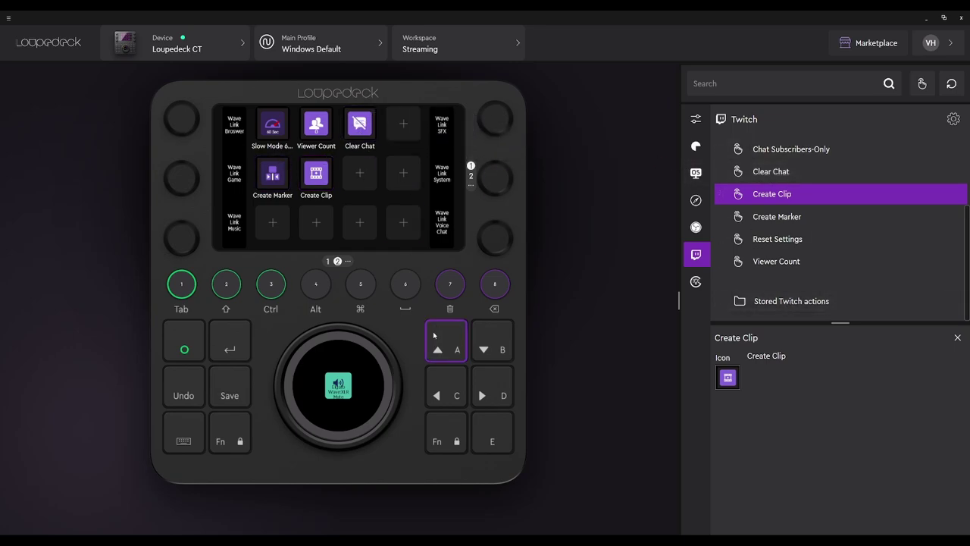
{"action": "scroll", "coordinate": [788, 219], "scroll_direction": "up", "scroll_amount": 1}
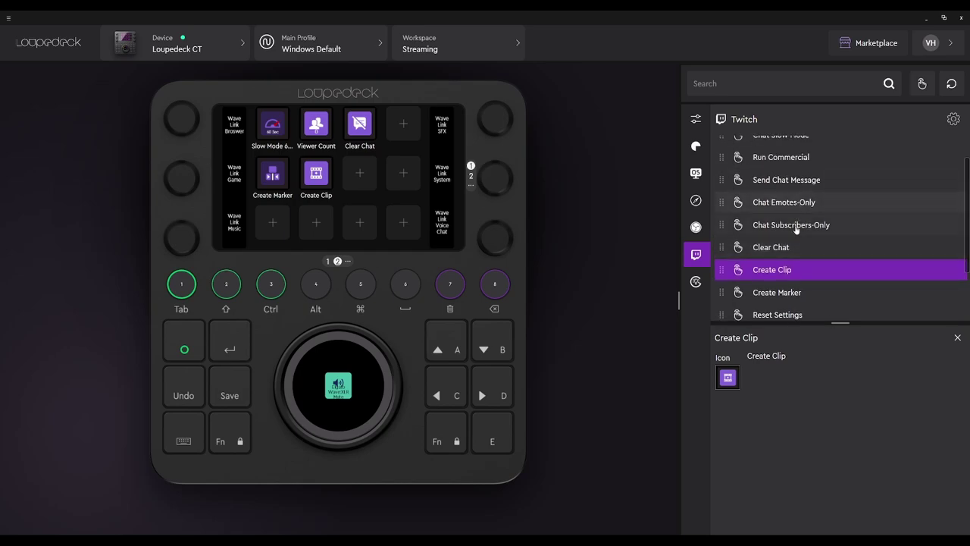
{"action": "left_click", "coordinate": [783, 230]}
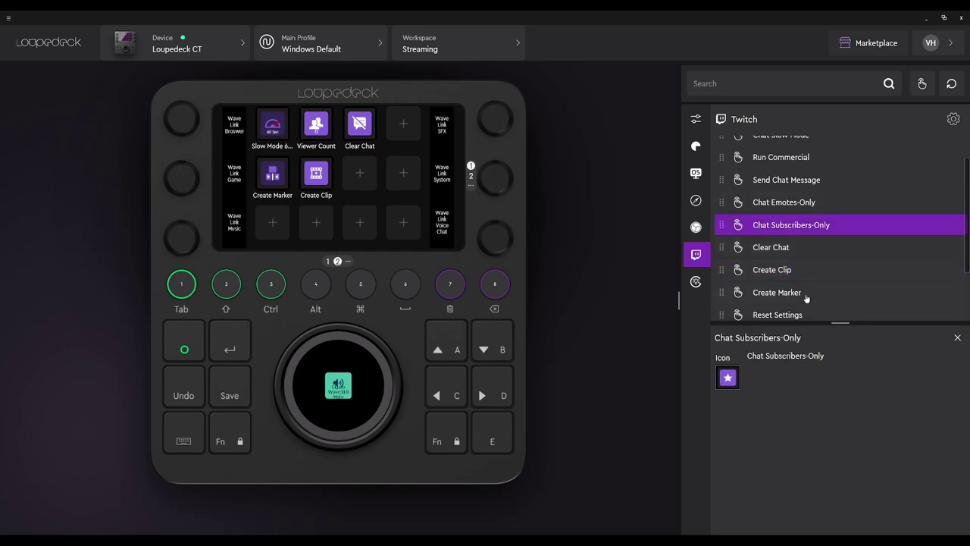
{"action": "left_click", "coordinate": [785, 204]}
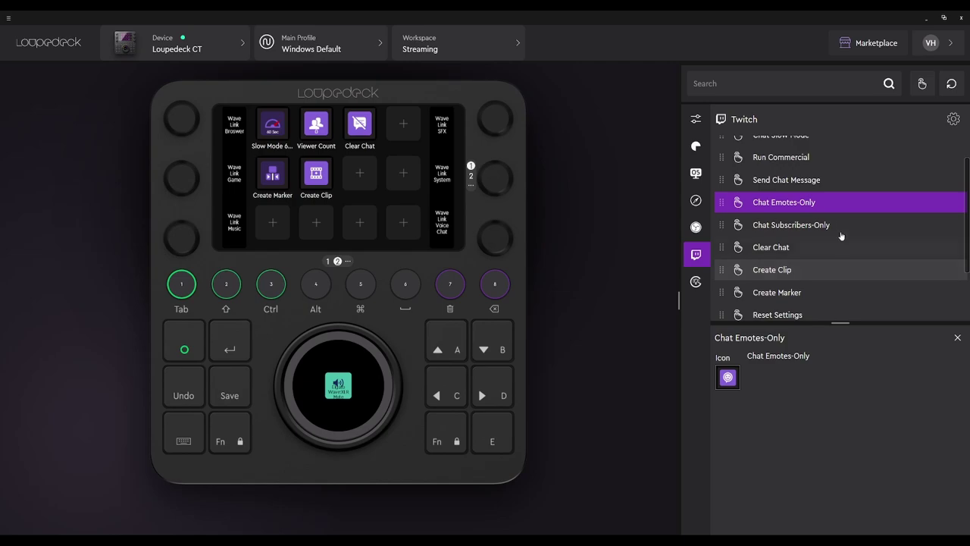
Step: Start a new Twitch Send Chat Message action for the third touch button of the second row
{"action": "scroll", "coordinate": [829, 232], "scroll_direction": "up", "scroll_amount": 1}
{"action": "left_click", "coordinate": [795, 216]}
{"action": "left_click_drag", "start_coordinate": [796, 218], "coordinate": [359, 173]}
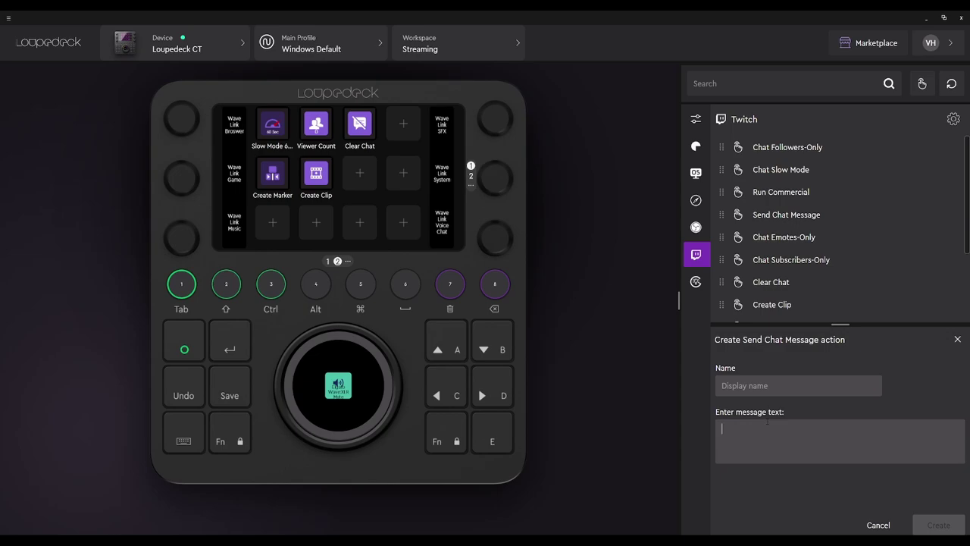
{"action": "type", "text": "!hello"}
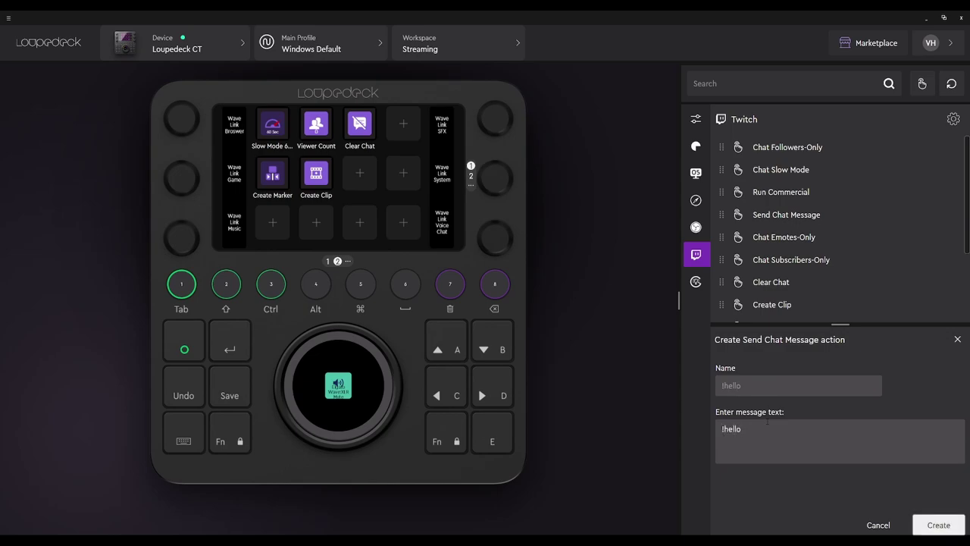
{"action": "key", "text": "BackSpace"}
{"action": "key", "text": "BackSpace"}
{"action": "key", "text": "BackSpace"}
{"action": "key", "text": "BackSpace"}
{"action": "key", "text": "BackSpace"}
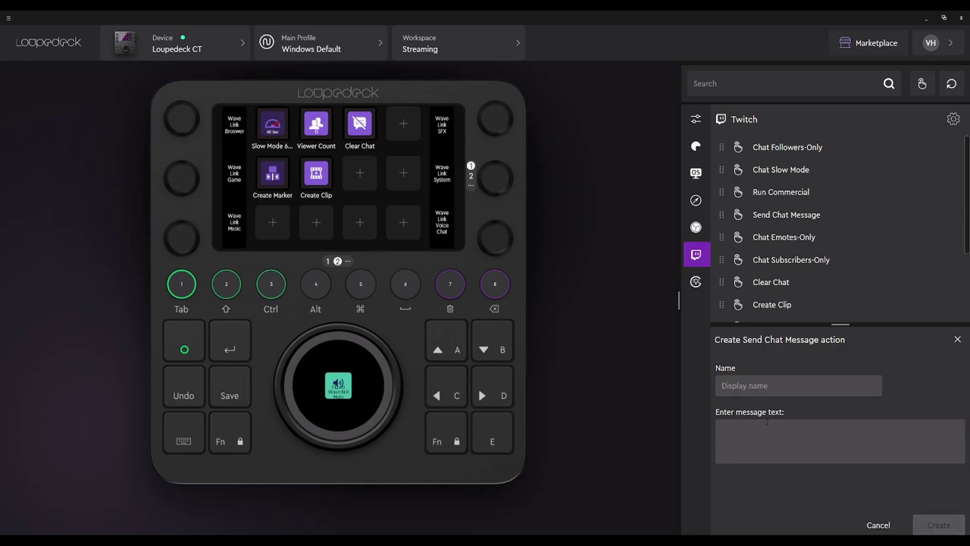
Step: Create the Send Chat Message action with the text !thanks and assign it to the third touch button of the second row
{"action": "type", "text": "!thanks"}
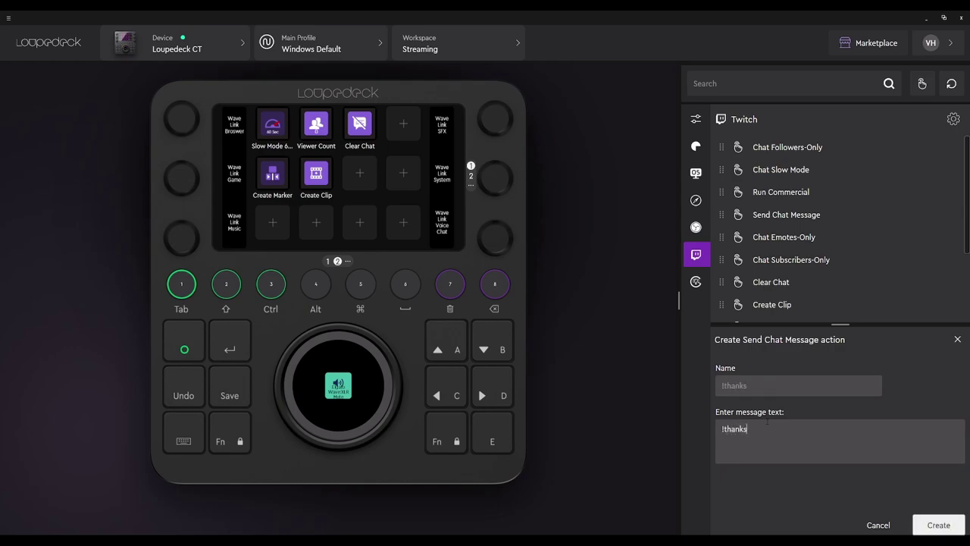
{"action": "left_click", "coordinate": [938, 525]}
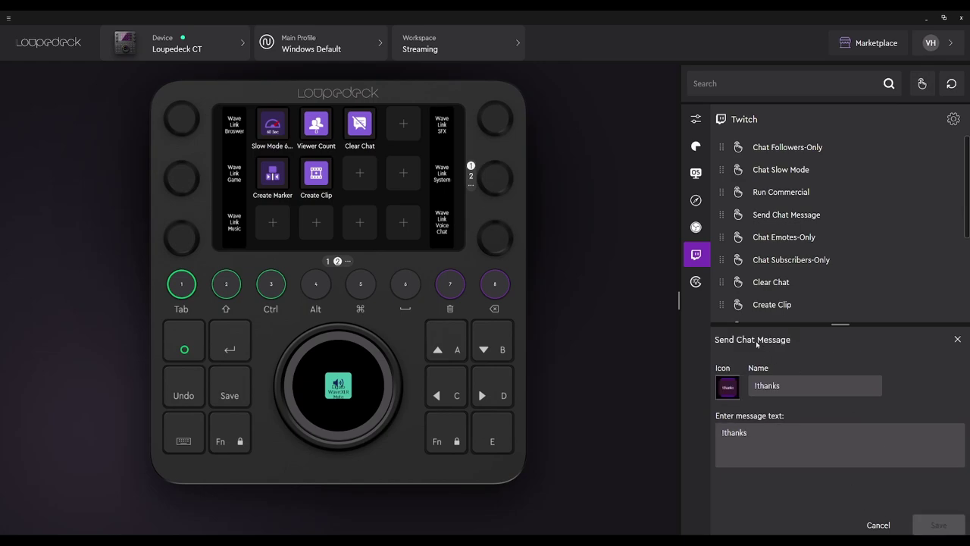
{"action": "left_click_drag", "start_coordinate": [775, 275], "coordinate": [372, 170]}
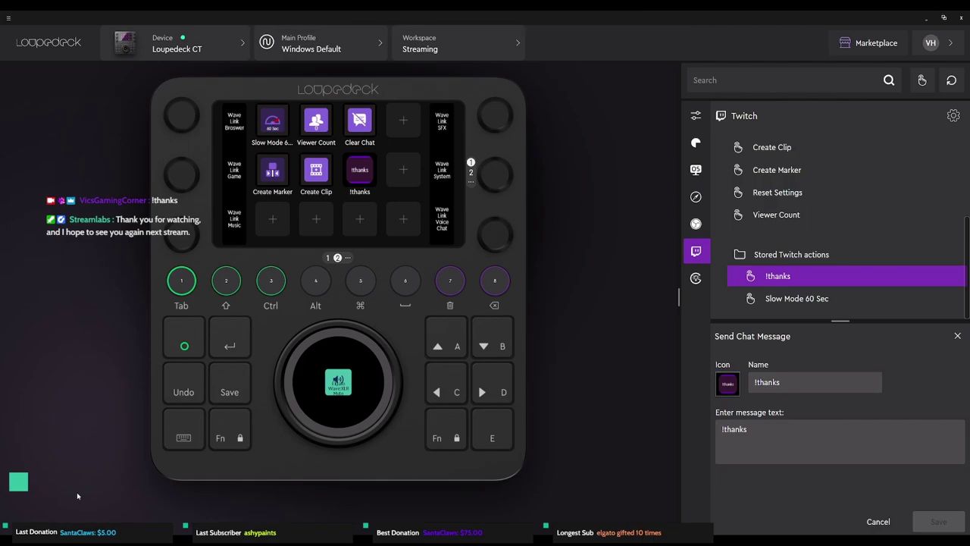
Step: Create a Twitch Run Commercial action with the Run Commercial 90 Sec duration on the first touch button of the third row
{"action": "scroll", "coordinate": [782, 220], "scroll_direction": "up", "scroll_amount": 3}
{"action": "scroll", "coordinate": [781, 221], "scroll_direction": "up", "scroll_amount": 2}
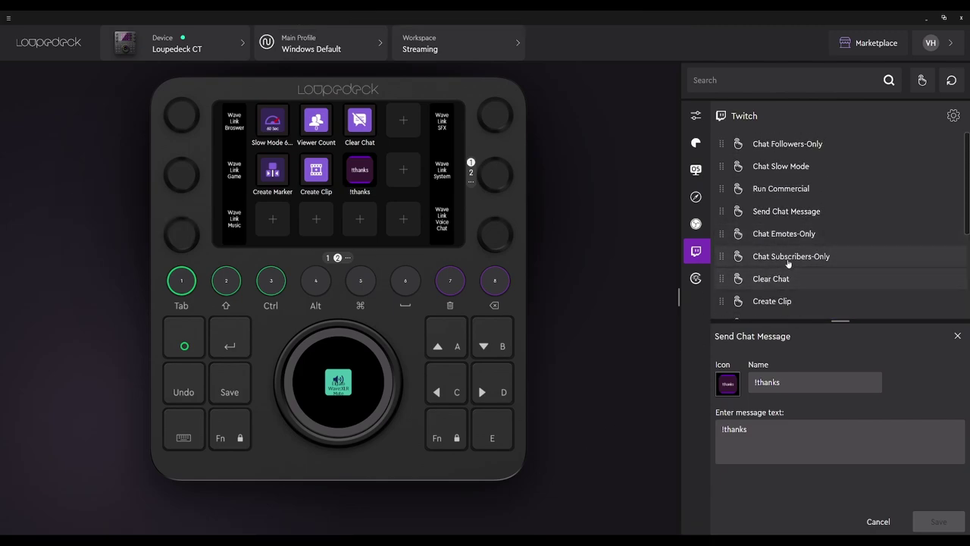
{"action": "left_click_drag", "start_coordinate": [785, 191], "coordinate": [273, 220]}
{"action": "left_click", "coordinate": [814, 437]}
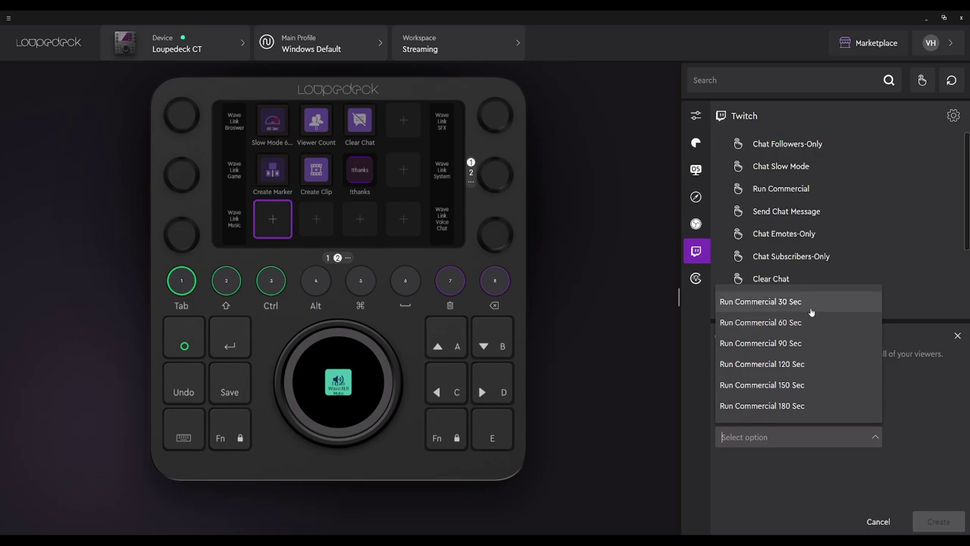
{"action": "left_click", "coordinate": [813, 341]}
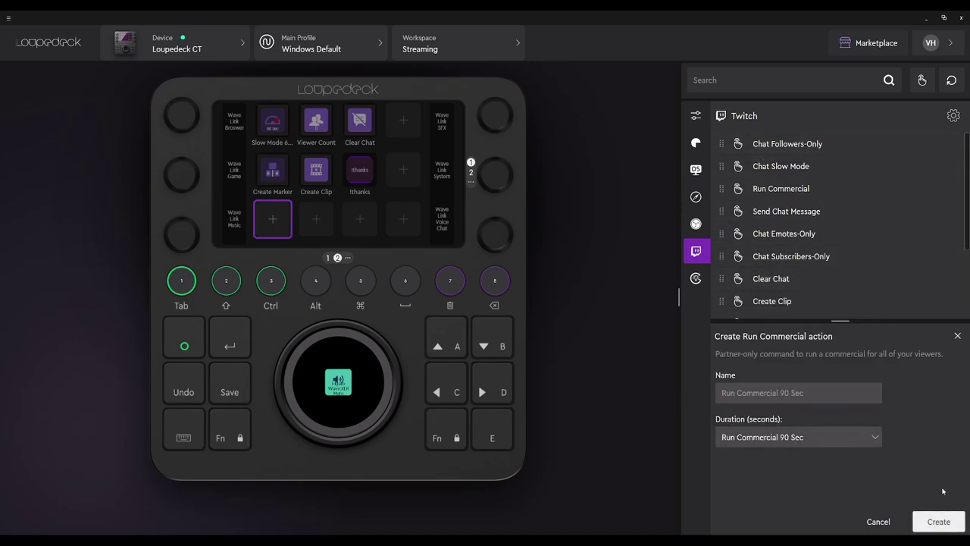
{"action": "left_click", "coordinate": [938, 522]}
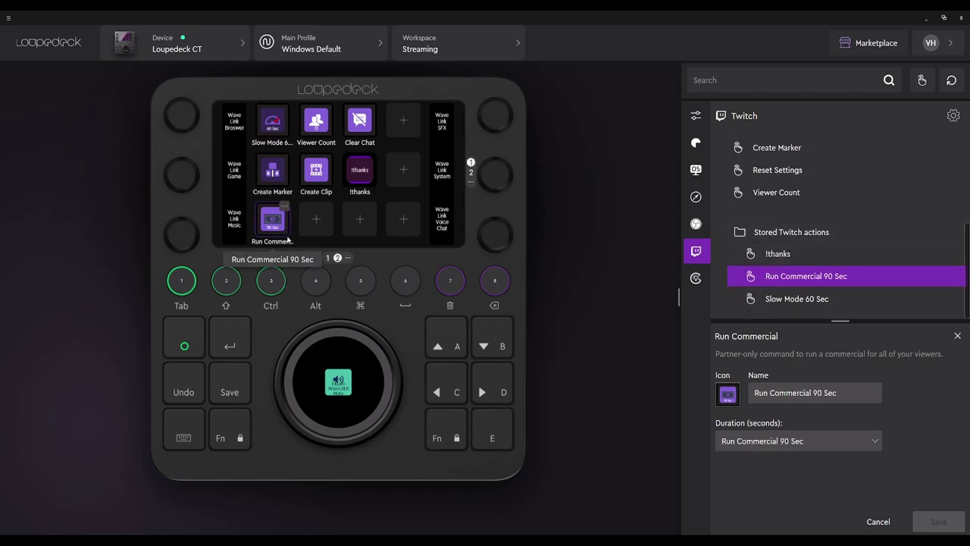
Step: Review the list of Twitch actions and check the Twitch plugin's status and account details
{"action": "scroll", "coordinate": [795, 255], "scroll_direction": "up", "scroll_amount": 2}
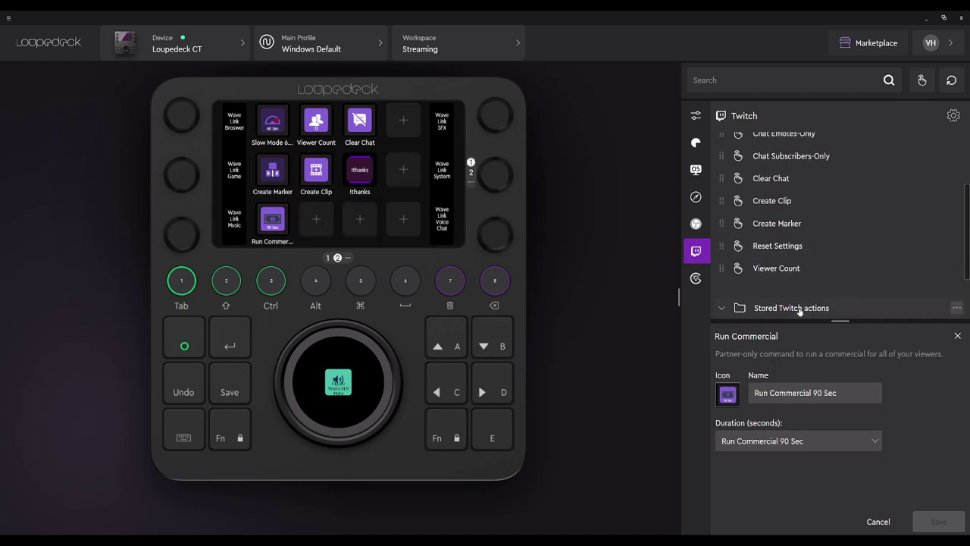
{"action": "scroll", "coordinate": [780, 263], "scroll_direction": "up", "scroll_amount": 2}
{"action": "scroll", "coordinate": [780, 263], "scroll_direction": "up", "scroll_amount": 1}
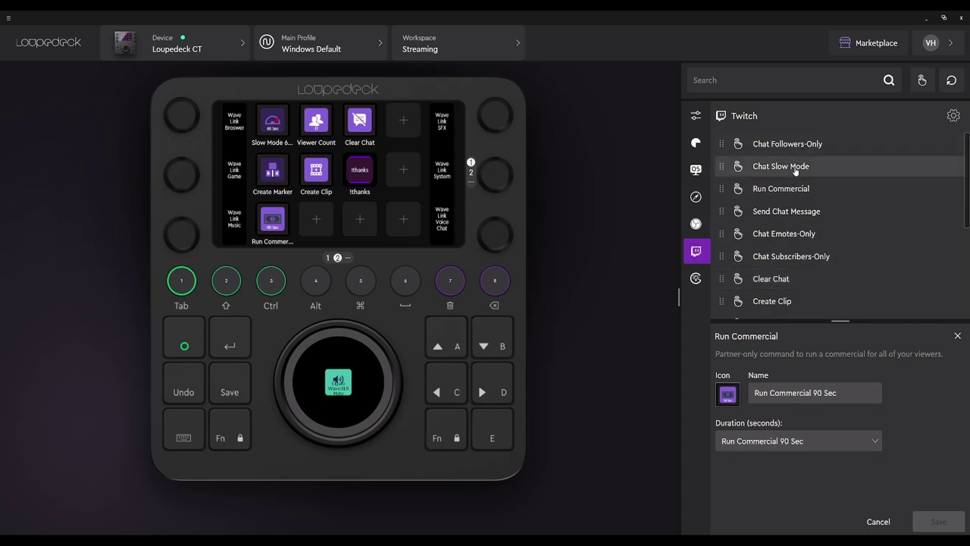
{"action": "scroll", "coordinate": [807, 251], "scroll_direction": "down", "scroll_amount": 5}
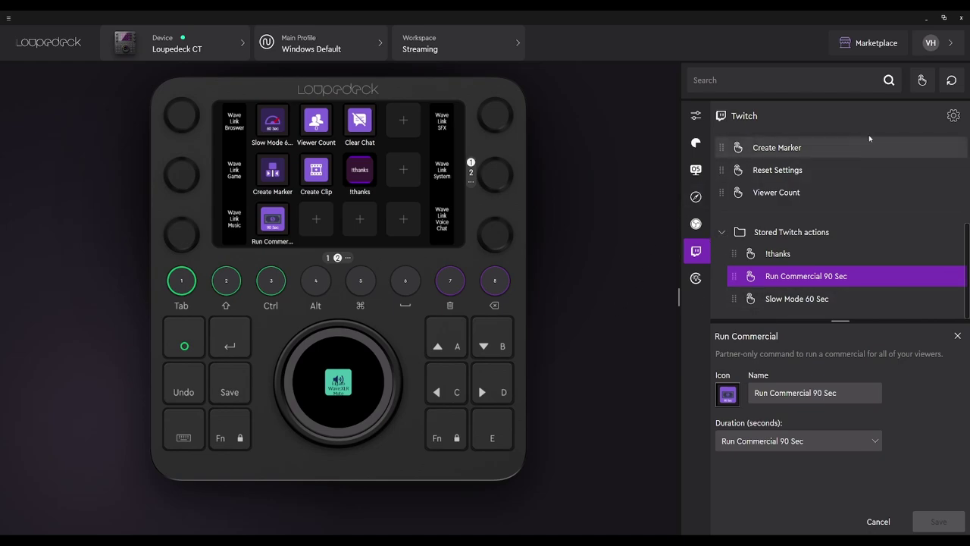
{"action": "left_click", "coordinate": [953, 116]}
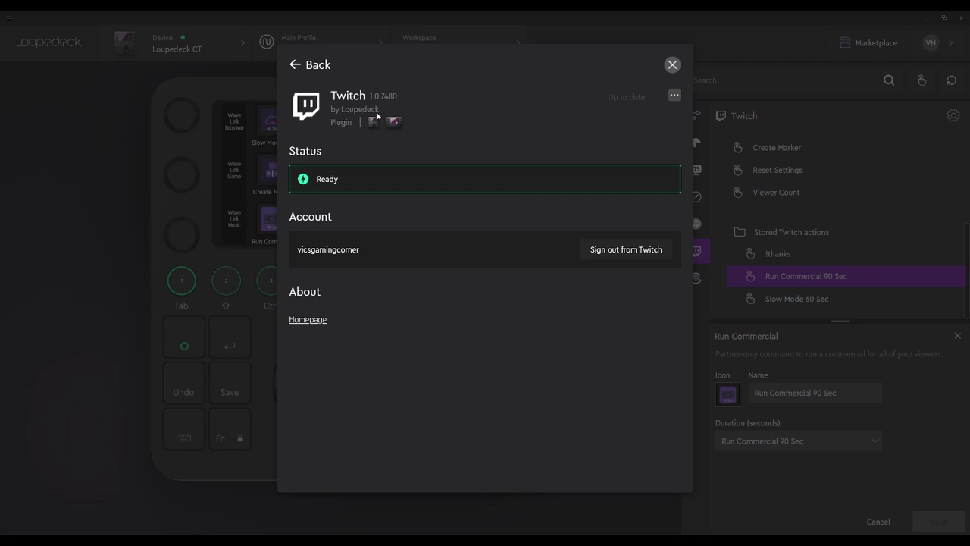
{"action": "left_click", "coordinate": [672, 65]}
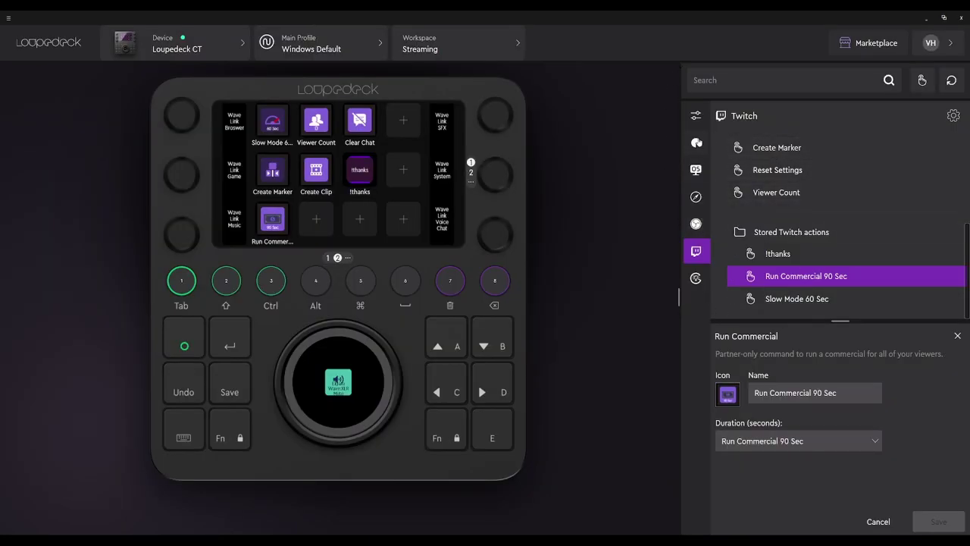
Step: Install the Wave Link Plugin 0.6.0 from its file in the Loupedeck folder on the Desktop
{"action": "left_click", "coordinate": [695, 116]}
{"action": "left_click", "coordinate": [954, 115]}
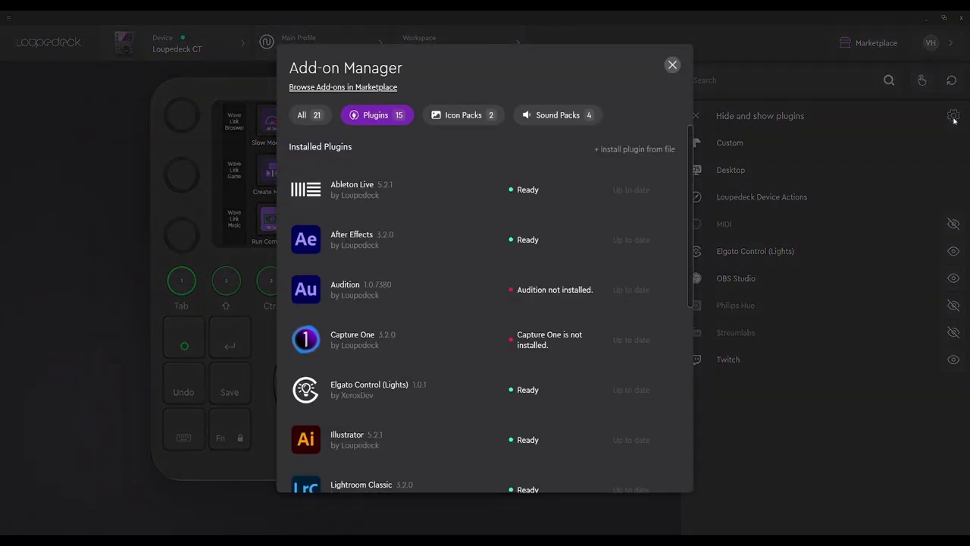
{"action": "left_click", "coordinate": [629, 150]}
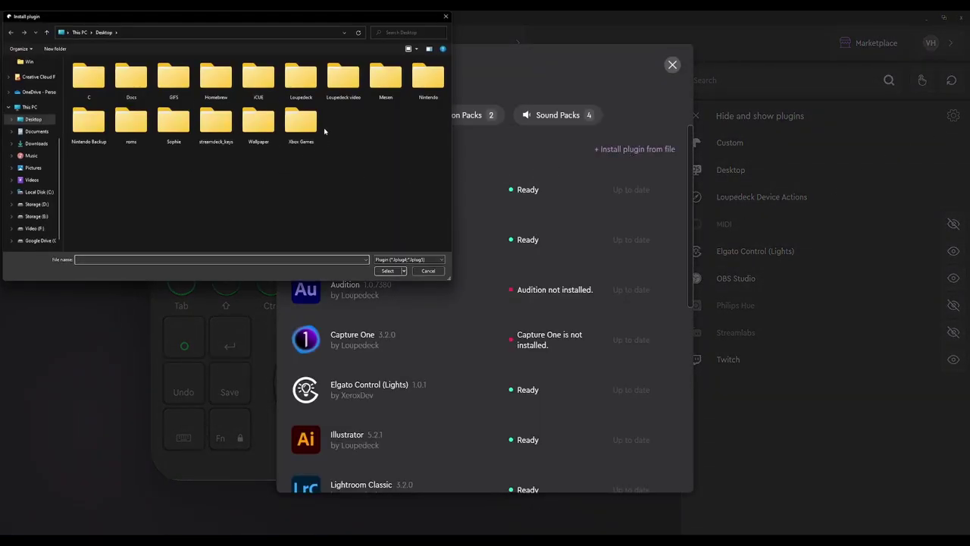
{"action": "double_click", "coordinate": [303, 83]}
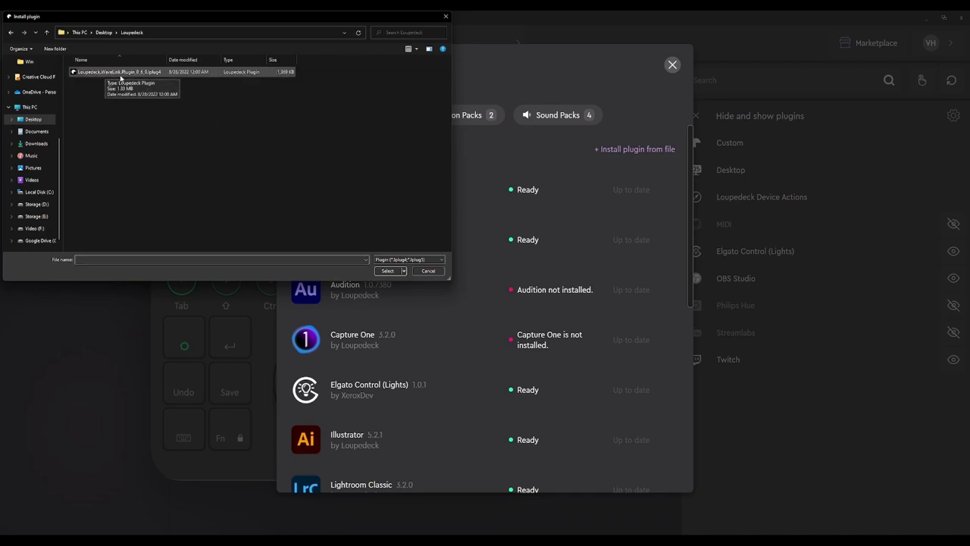
{"action": "left_click", "coordinate": [119, 72]}
{"action": "left_click", "coordinate": [387, 270]}
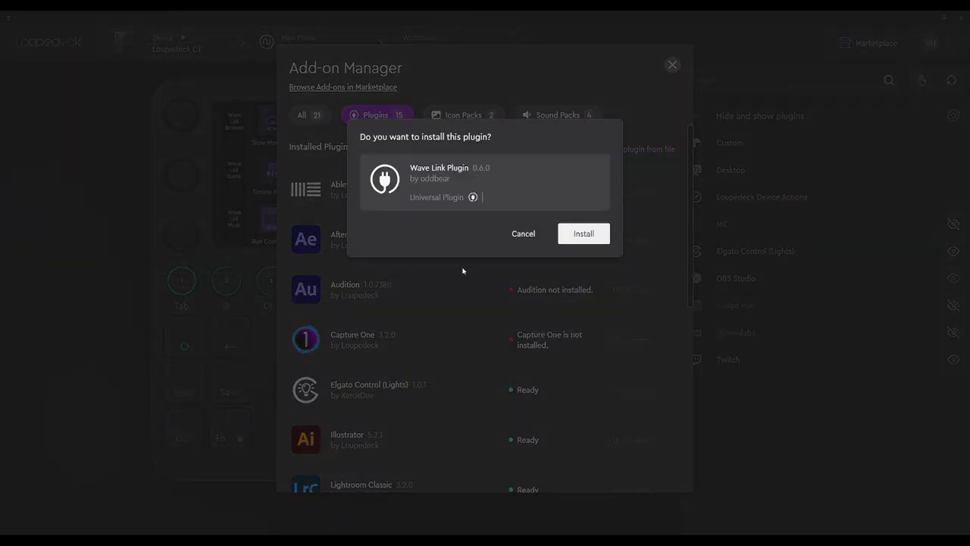
{"action": "left_click", "coordinate": [567, 236]}
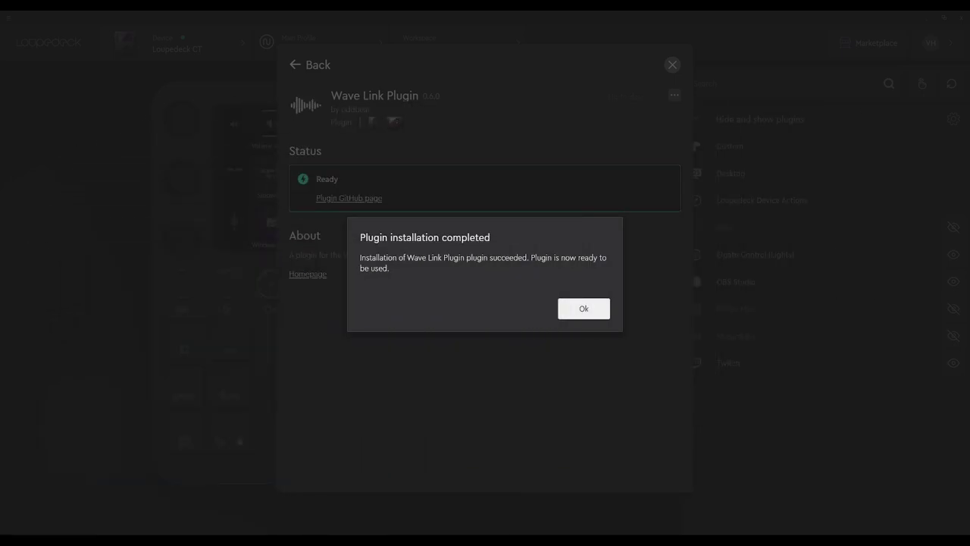
{"action": "left_click", "coordinate": [561, 307]}
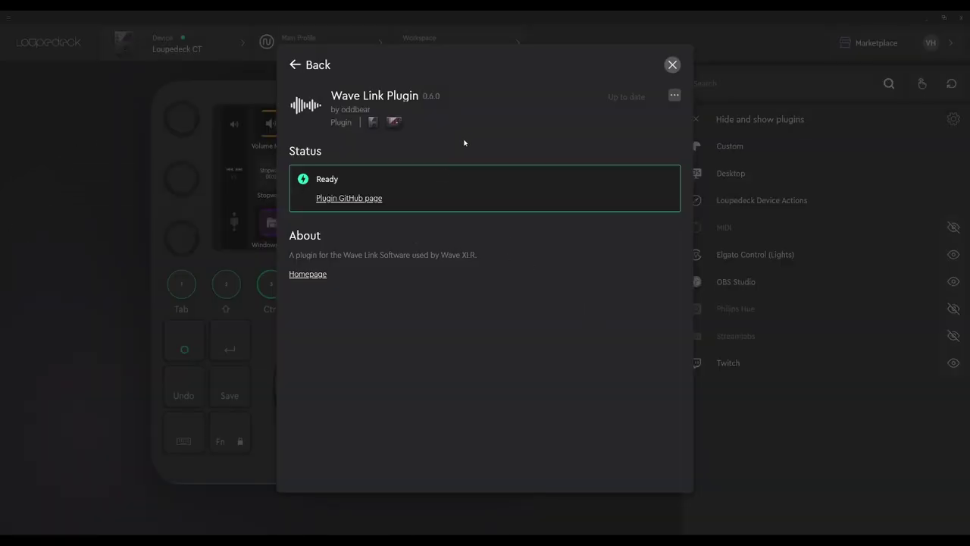
{"action": "left_click", "coordinate": [671, 65]}
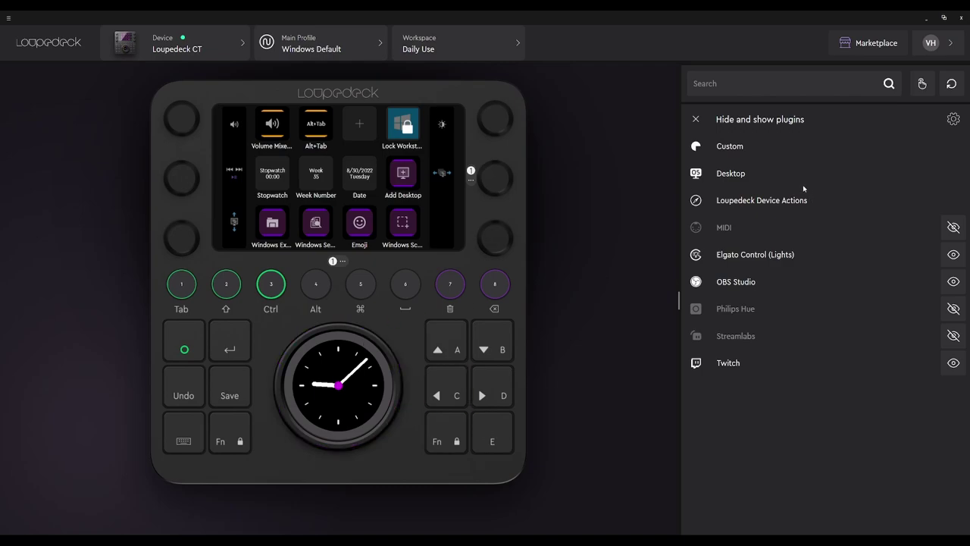
Step: Show the Wave Link Plugin's actions and switch the device to the Applications workspace
{"action": "left_click", "coordinate": [696, 119]}
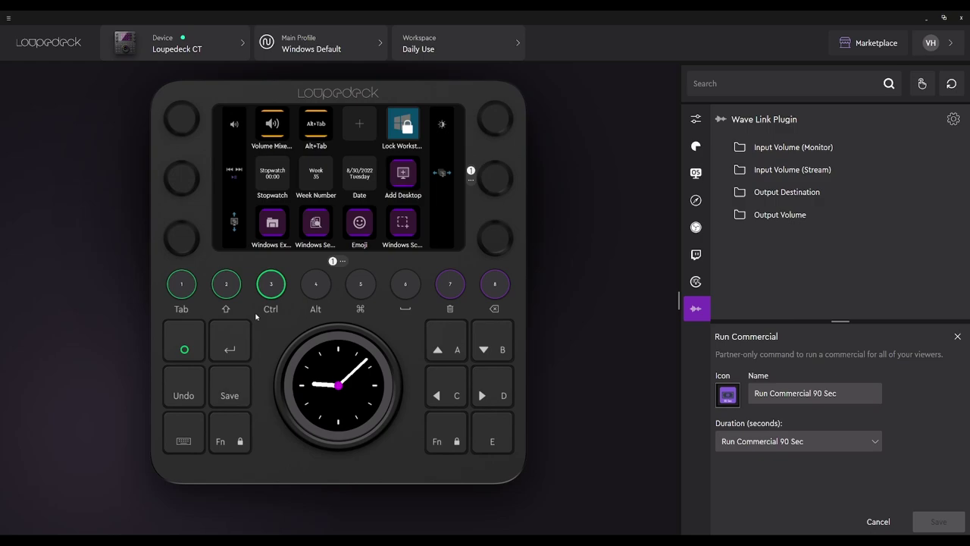
{"action": "left_click", "coordinate": [226, 283]}
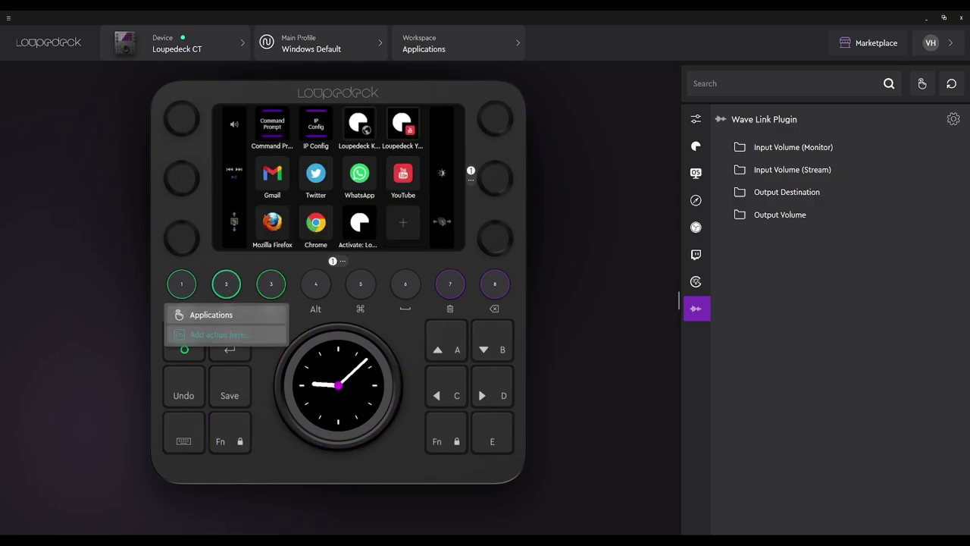
{"action": "left_click_drag", "start_coordinate": [0, 292], "coordinate": [0, 295]}
{"action": "left_click", "coordinate": [181, 284]}
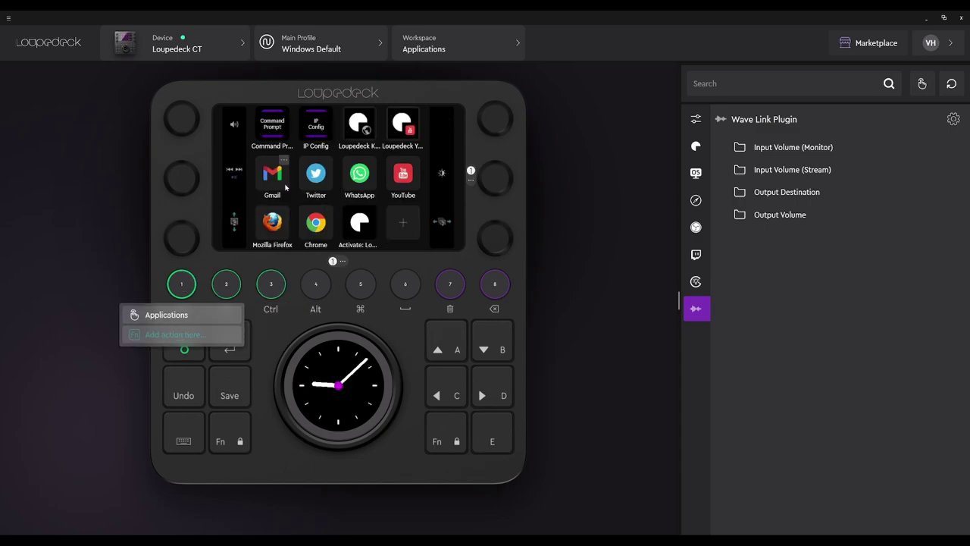
{"action": "mouse_move", "coordinate": [194, 195]}
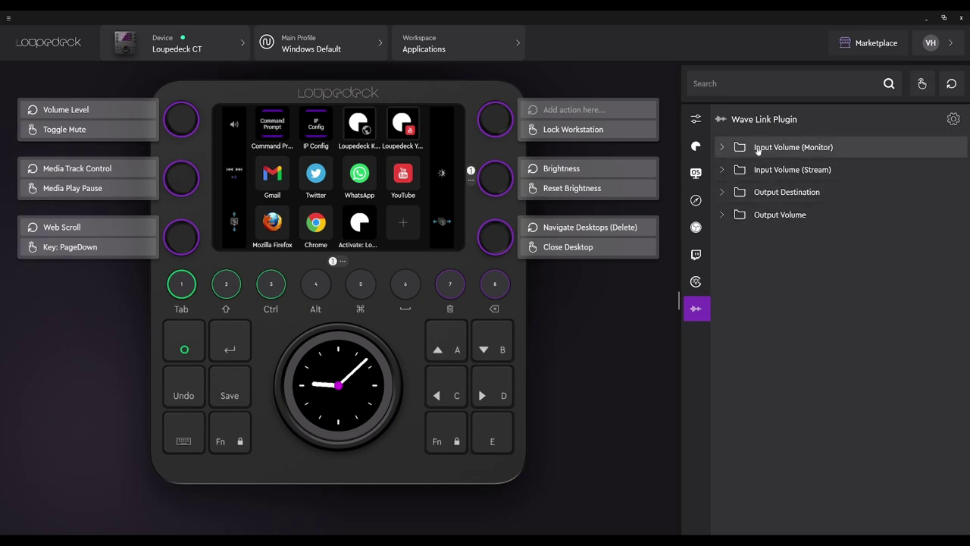
Step: Clear the Clock and Web Scroll assignments from the wheel's Clock & Scroll page
{"action": "left_click", "coordinate": [370, 355]}
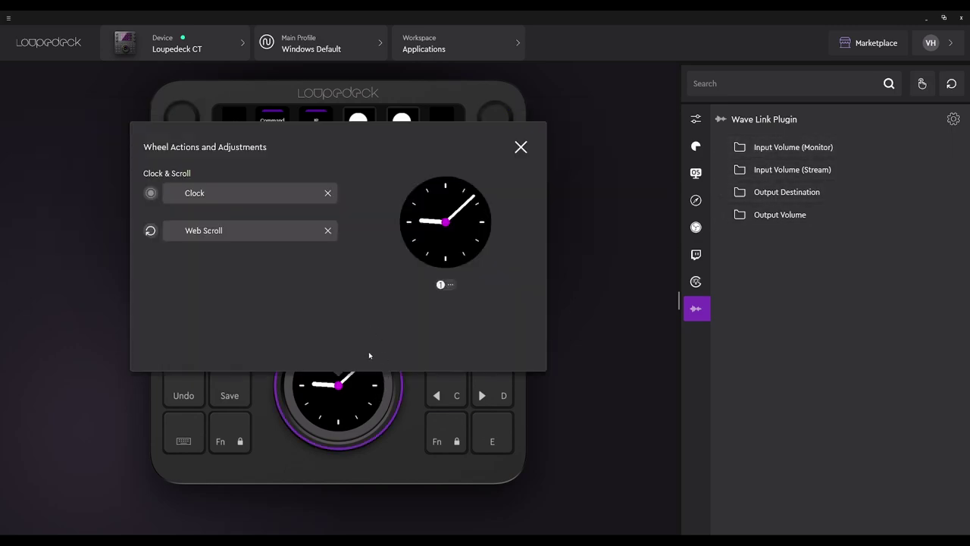
{"action": "left_click", "coordinate": [327, 193]}
{"action": "left_click", "coordinate": [327, 230]}
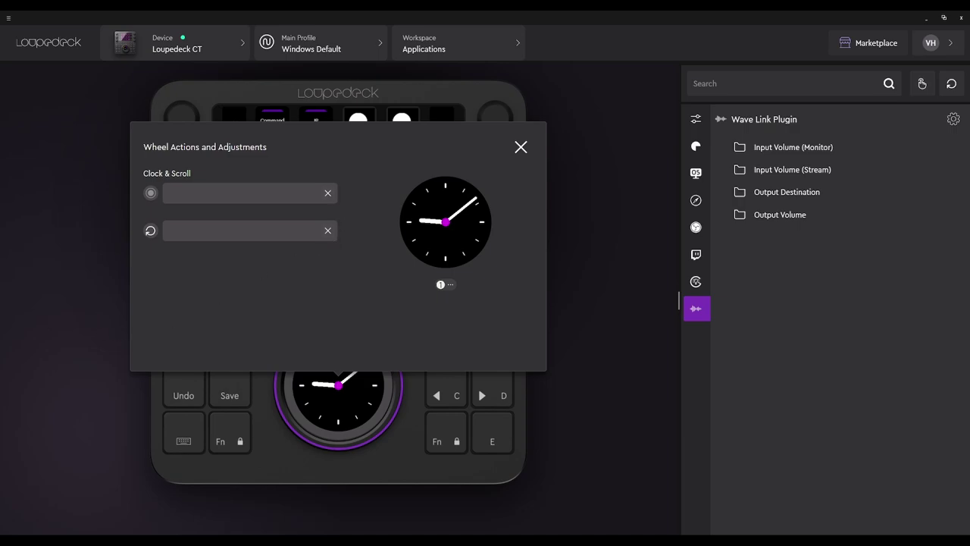
Step: Add a new wheel page using the One Button layout
{"action": "left_click", "coordinate": [452, 286]}
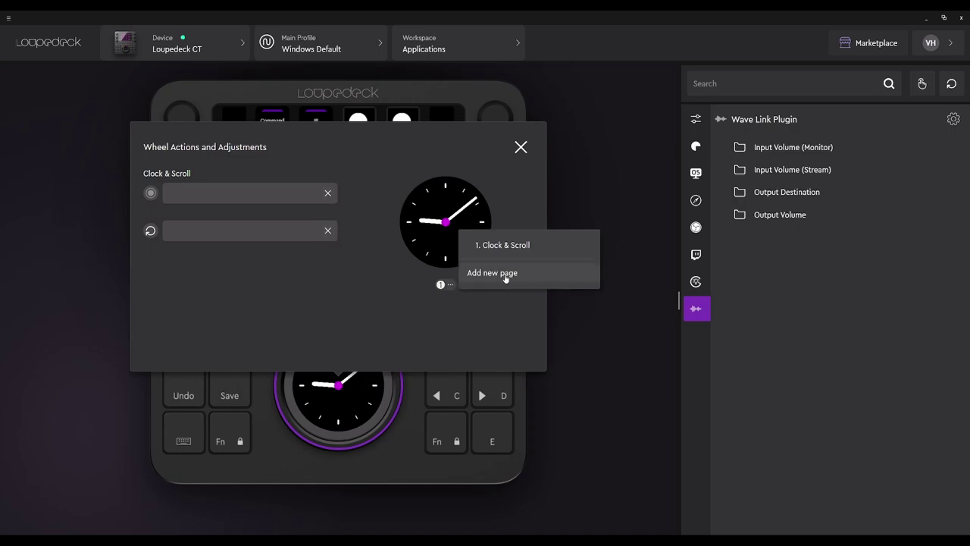
{"action": "left_click", "coordinate": [505, 274]}
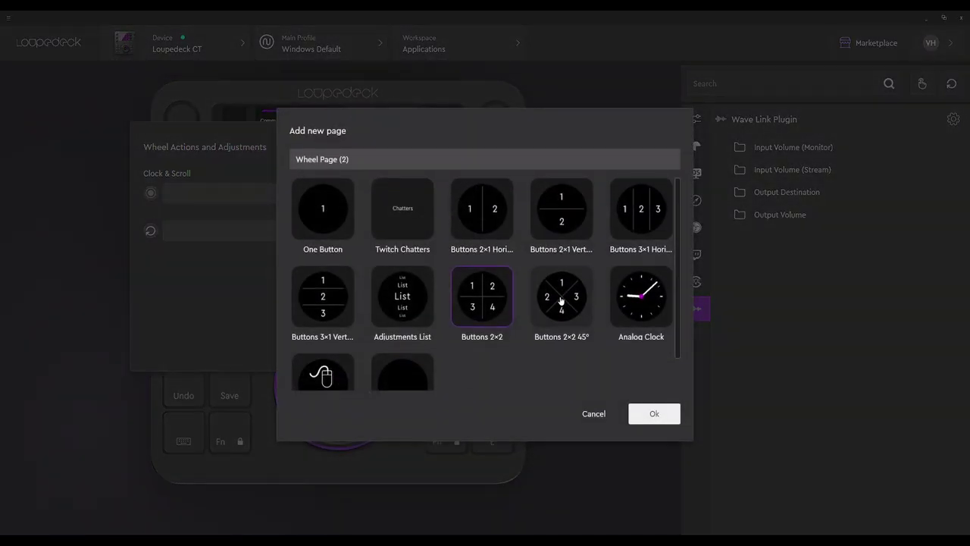
{"action": "left_click", "coordinate": [319, 219]}
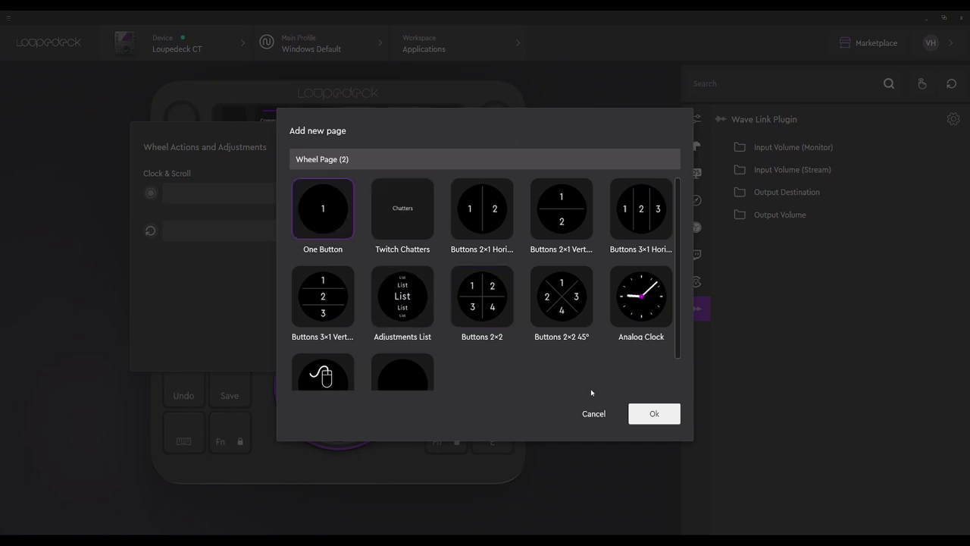
{"action": "left_click", "coordinate": [656, 411]}
Step: Delete the Clock & Scroll page from the wheel
{"action": "left_click", "coordinate": [456, 286]}
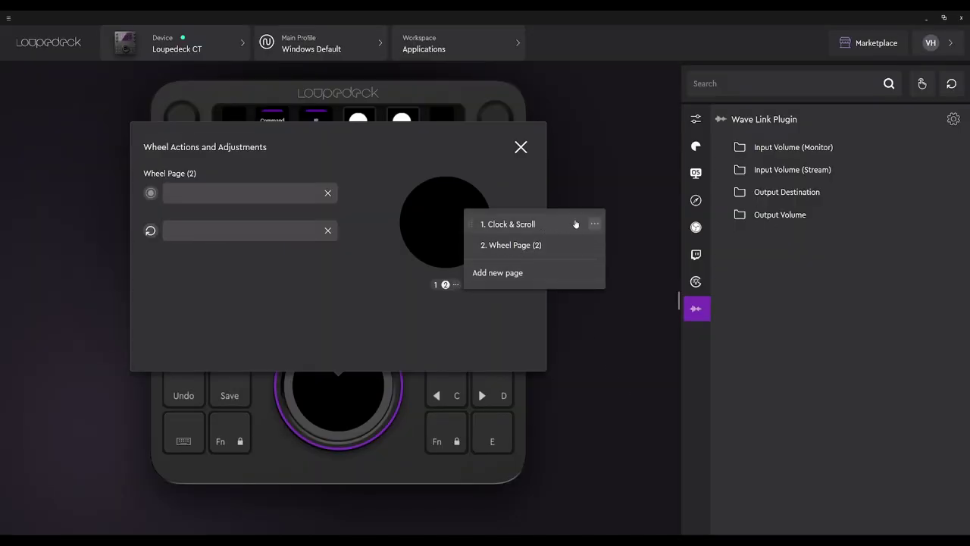
{"action": "left_click", "coordinate": [594, 223]}
{"action": "left_click", "coordinate": [626, 259]}
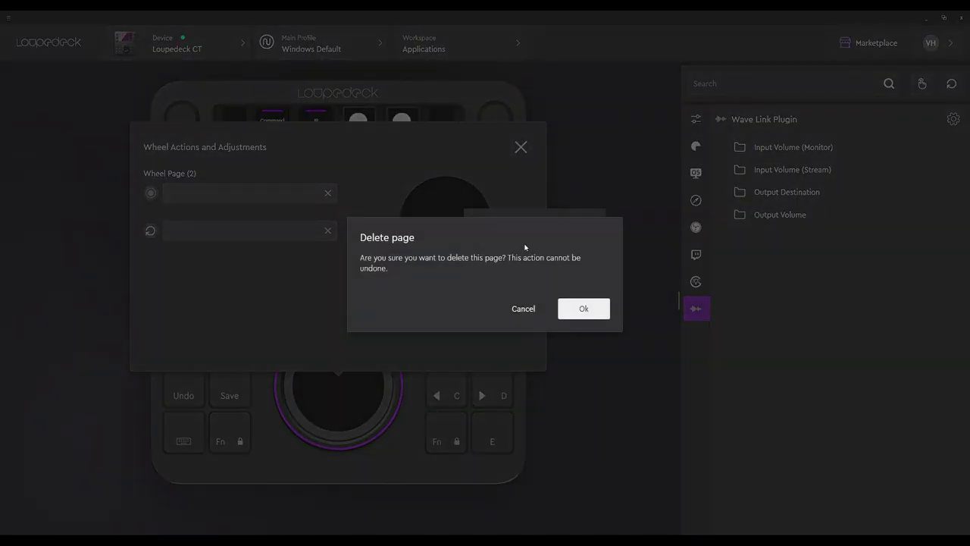
{"action": "left_click", "coordinate": [573, 308]}
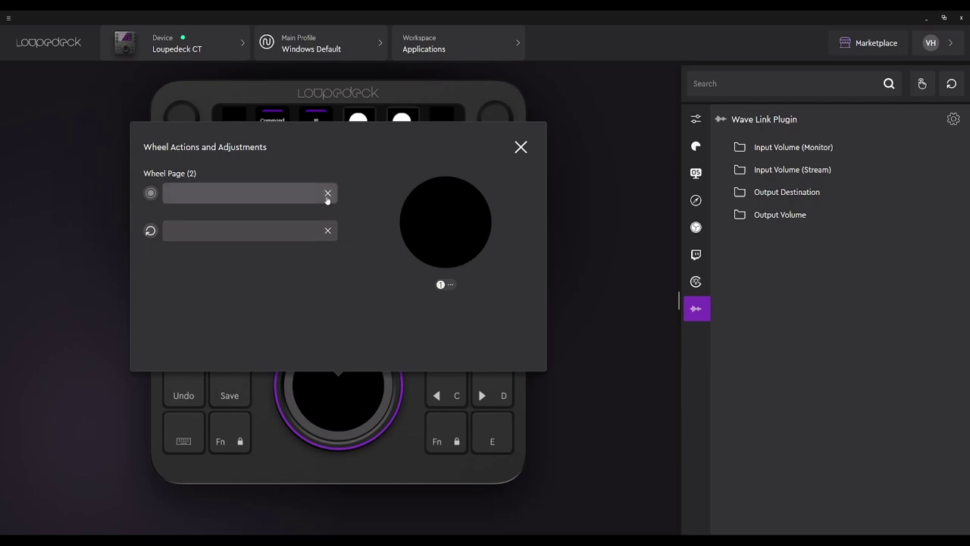
Step: Assign the Wave Link output Monitor Mix Volume adjustment to the wheel's rotation and its Monitor Mix Volume action to the wheel's press
{"action": "left_click", "coordinate": [739, 149]}
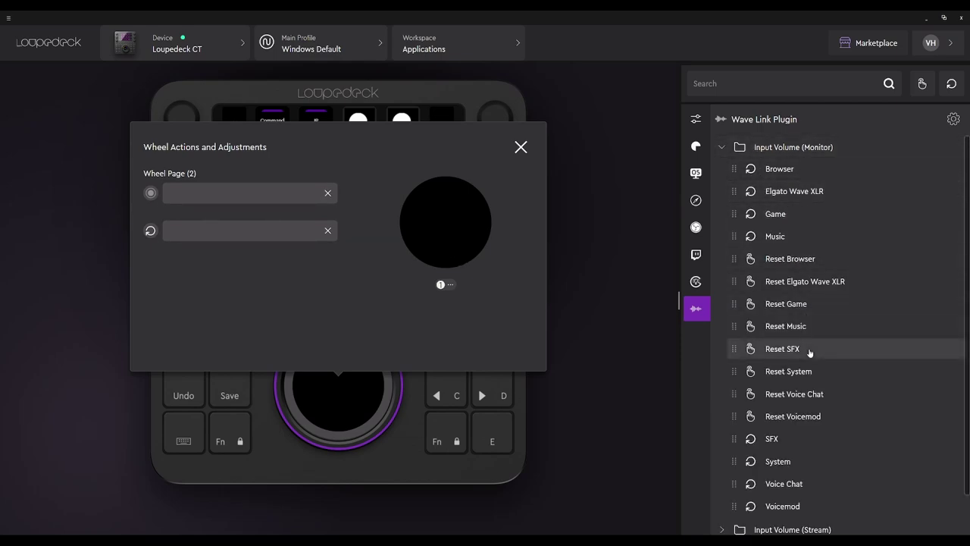
{"action": "scroll", "coordinate": [809, 349], "scroll_direction": "down", "scroll_amount": 1}
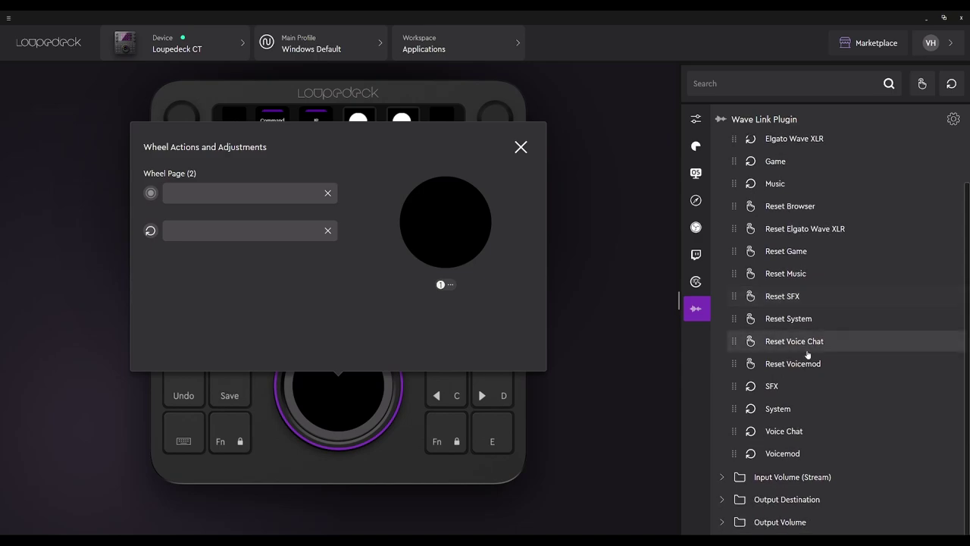
{"action": "left_click", "coordinate": [797, 502]}
{"action": "scroll", "coordinate": [803, 470], "scroll_direction": "down", "scroll_amount": 3}
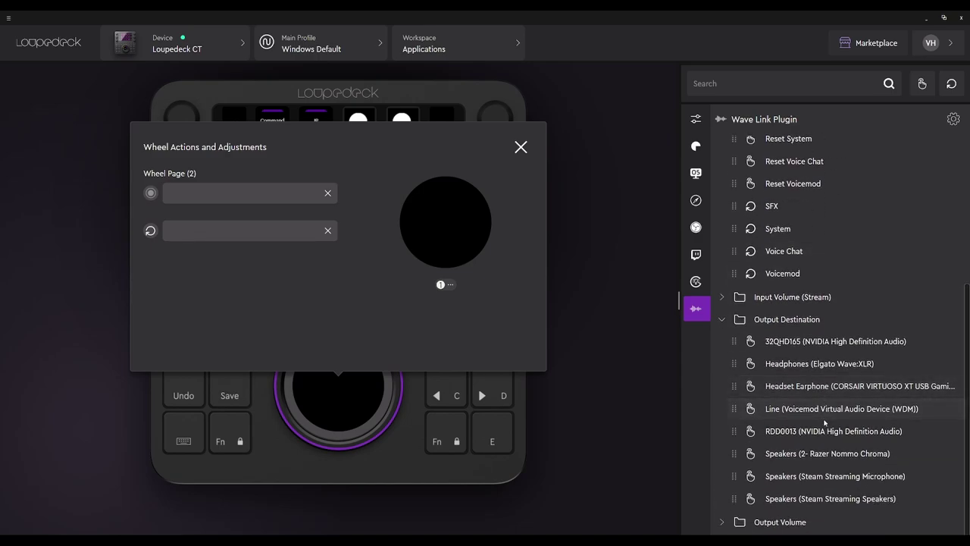
{"action": "left_click", "coordinate": [780, 522]}
{"action": "scroll", "coordinate": [762, 493], "scroll_direction": "down", "scroll_amount": 2}
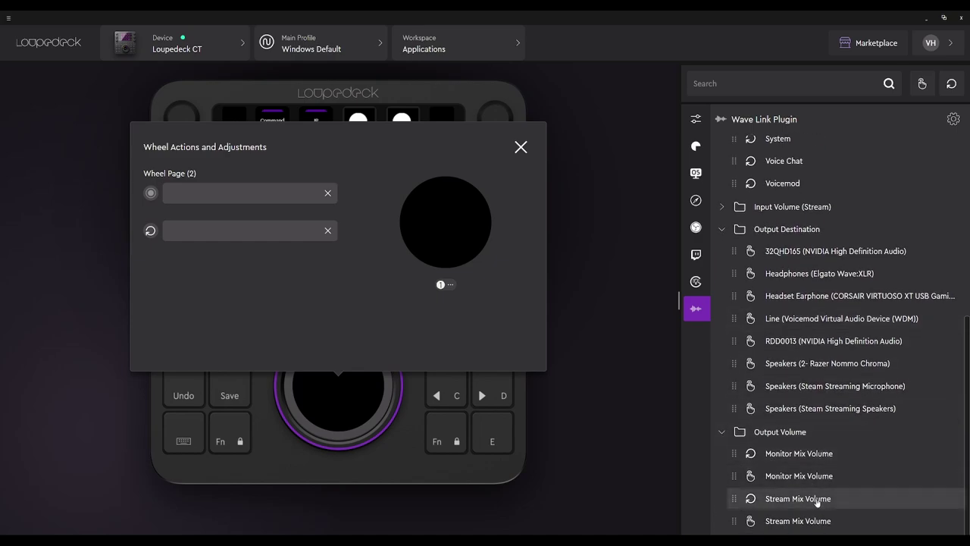
{"action": "left_click", "coordinate": [786, 229]}
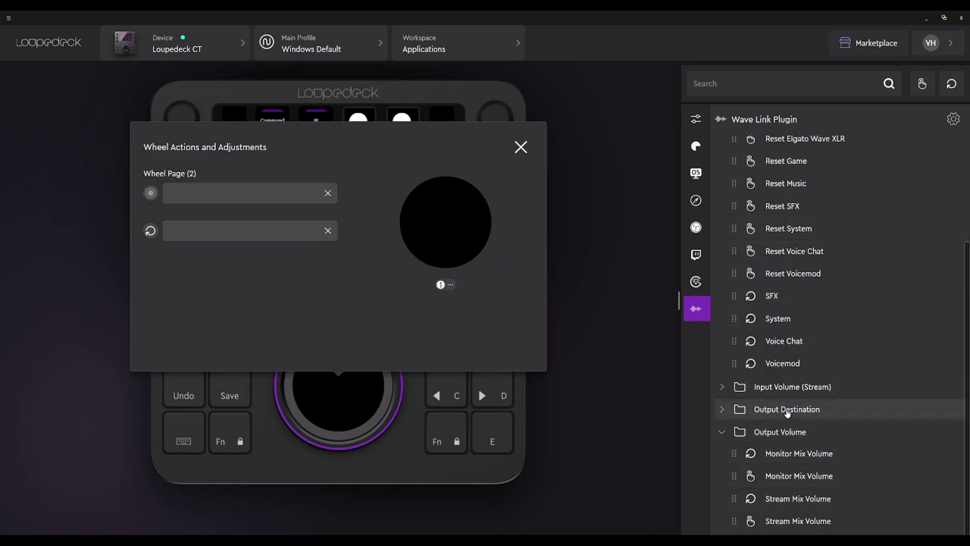
{"action": "left_click_drag", "start_coordinate": [795, 455], "coordinate": [227, 242]}
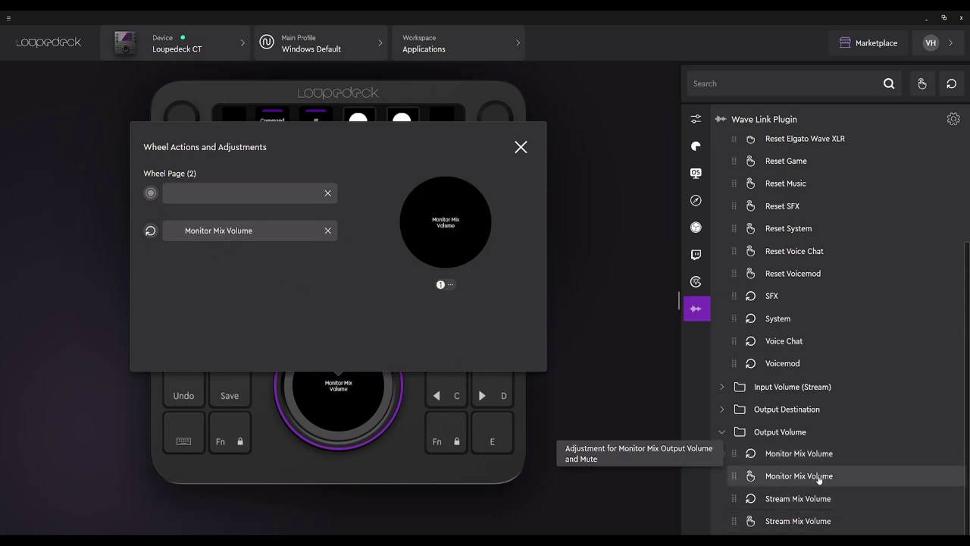
{"action": "left_click_drag", "start_coordinate": [818, 479], "coordinate": [219, 203]}
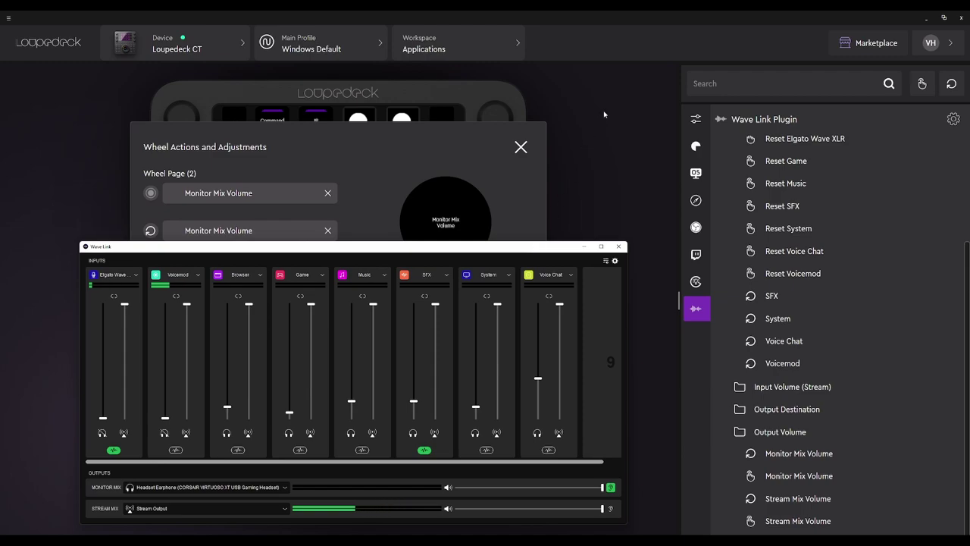
{"action": "left_click", "coordinate": [520, 152]}
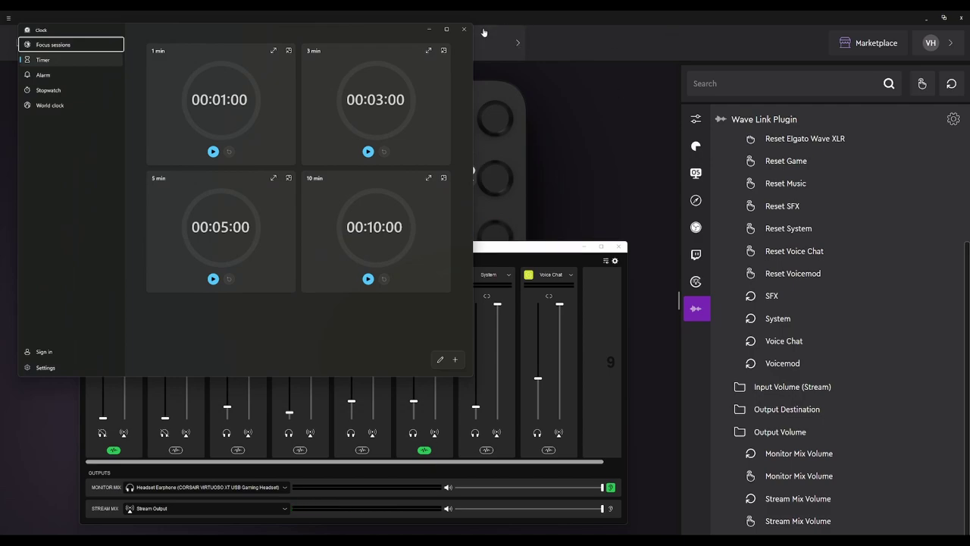
Step: Close the Clock window and check the monitor mix in the Wave Link mixer, then minimize the mixer
{"action": "left_click", "coordinate": [464, 29]}
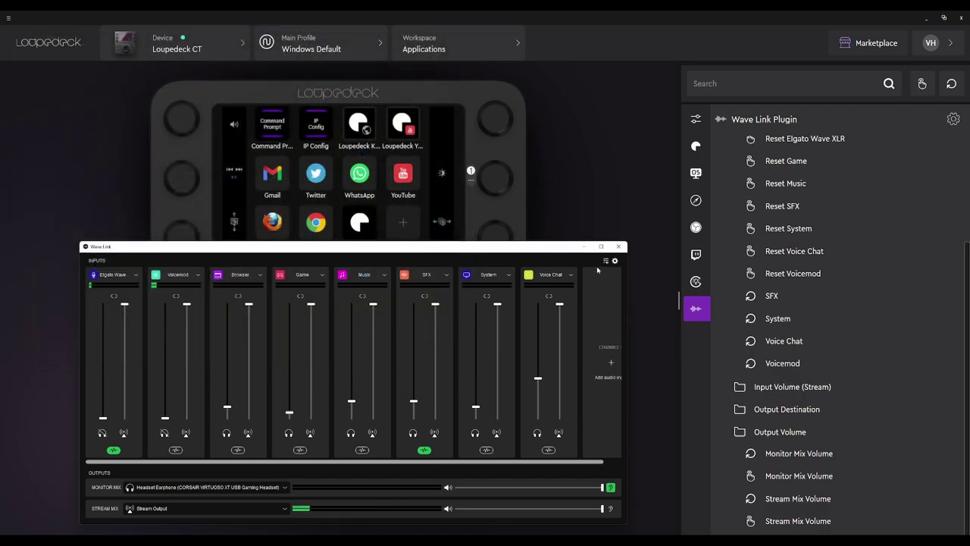
{"action": "left_click", "coordinate": [510, 211]}
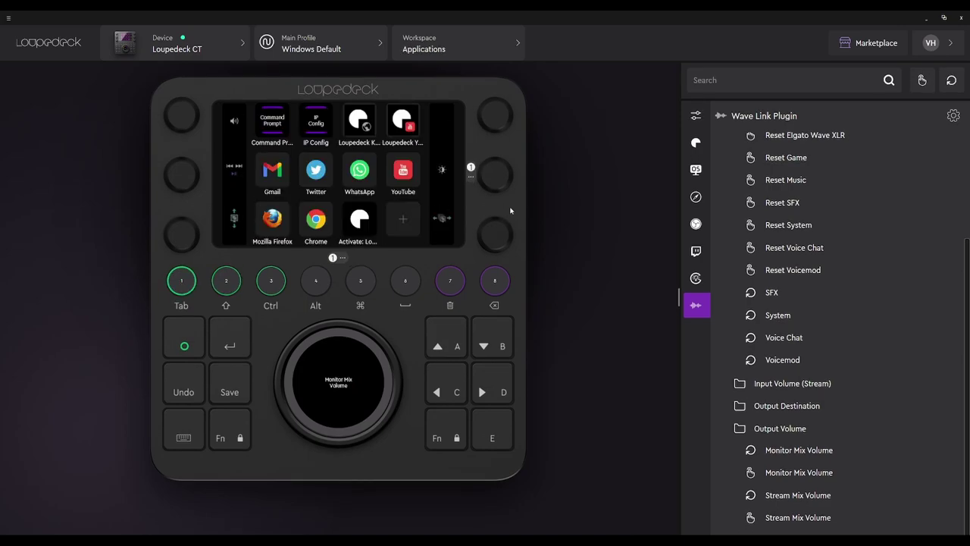
{"action": "left_click", "coordinate": [501, 501]}
{"action": "left_click", "coordinate": [581, 206]}
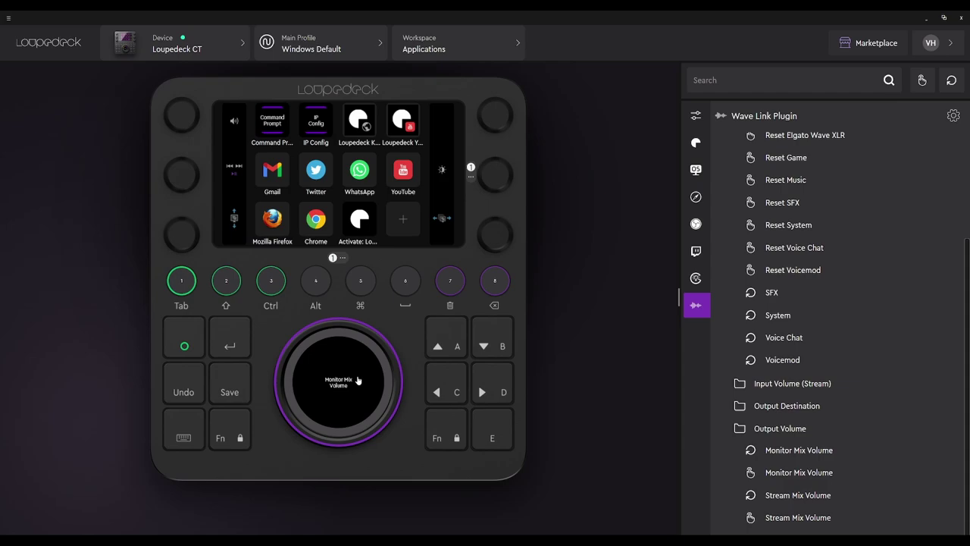
{"action": "left_click", "coordinate": [494, 505]}
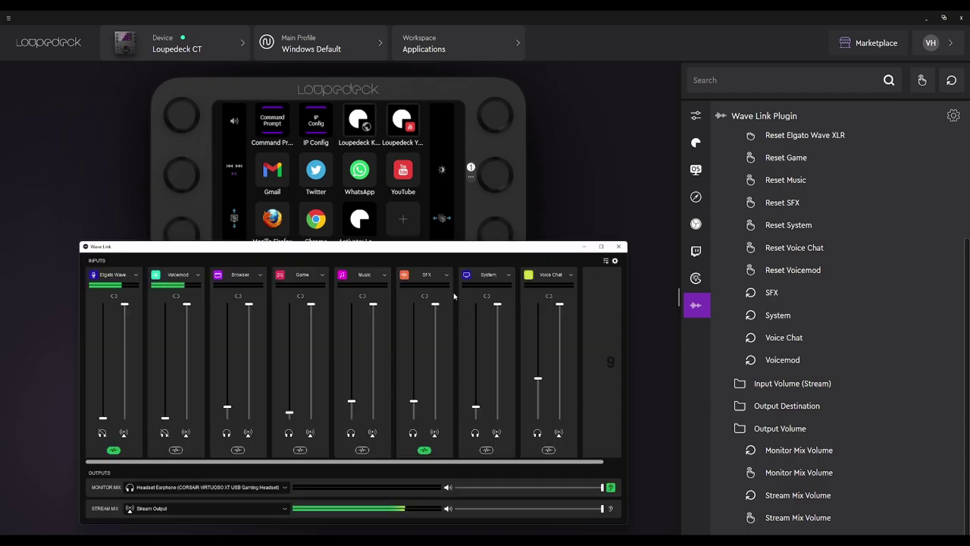
{"action": "left_click_drag", "start_coordinate": [461, 249], "coordinate": [632, 85]}
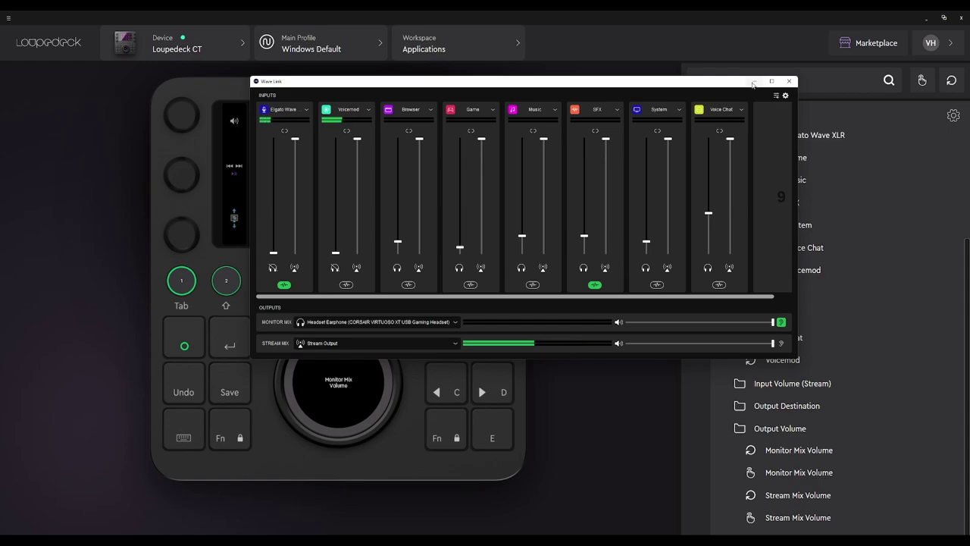
{"action": "left_click_drag", "start_coordinate": [725, 87], "coordinate": [514, 234]}
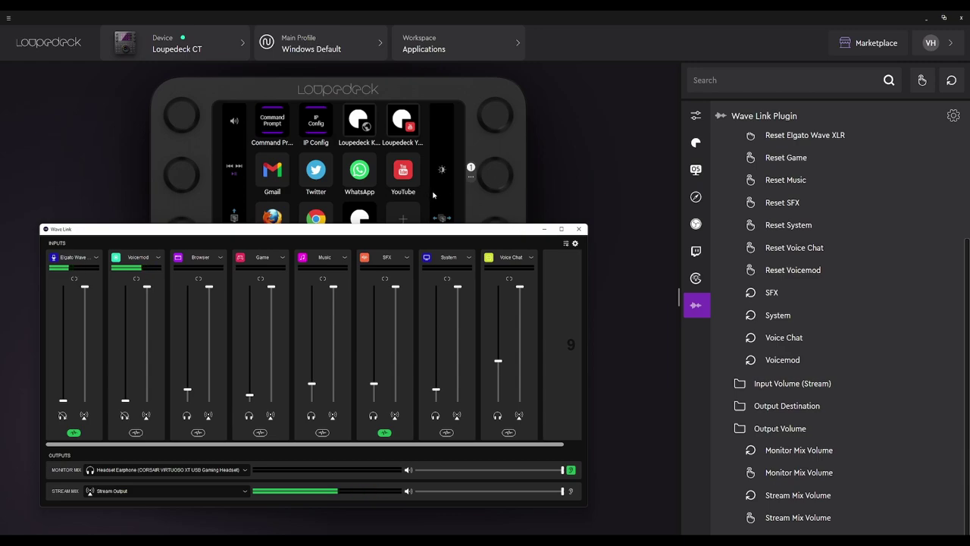
{"action": "left_click", "coordinate": [544, 228]}
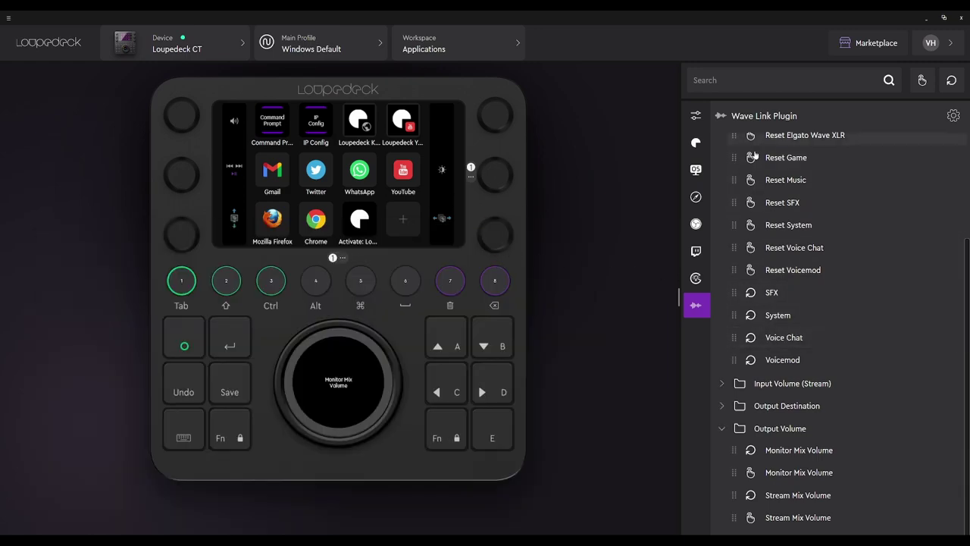
Step: Replace the device's upper-left dial assignment with the Browser adjustment from Input Volume (Monitor)
{"action": "left_click", "coordinate": [723, 429]}
{"action": "scroll", "coordinate": [803, 174], "scroll_direction": "up", "scroll_amount": 2}
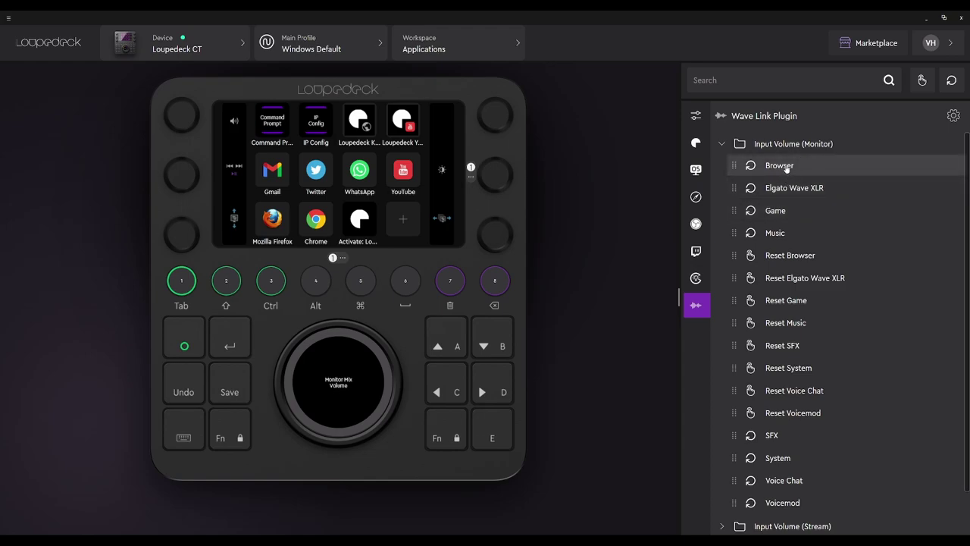
{"action": "left_click", "coordinate": [724, 144]}
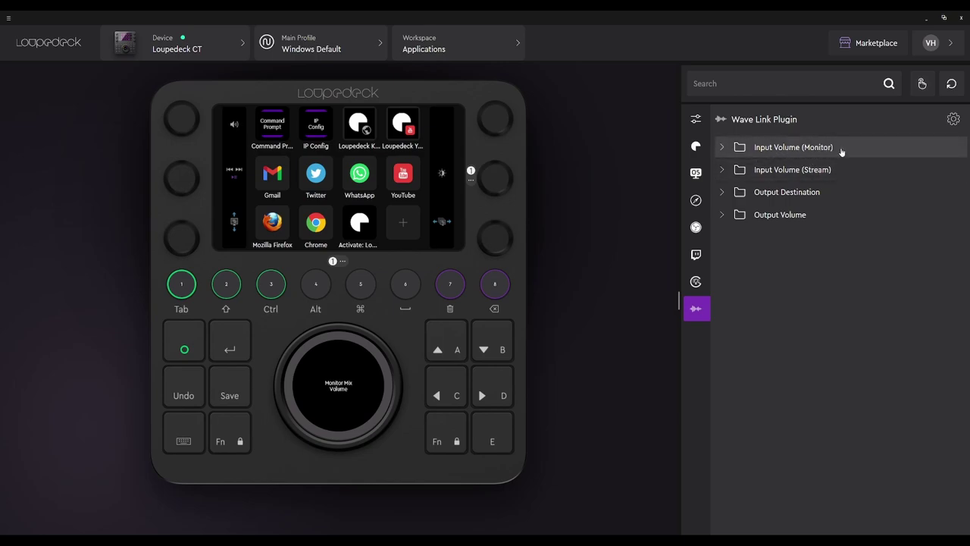
{"action": "left_click", "coordinate": [782, 147]}
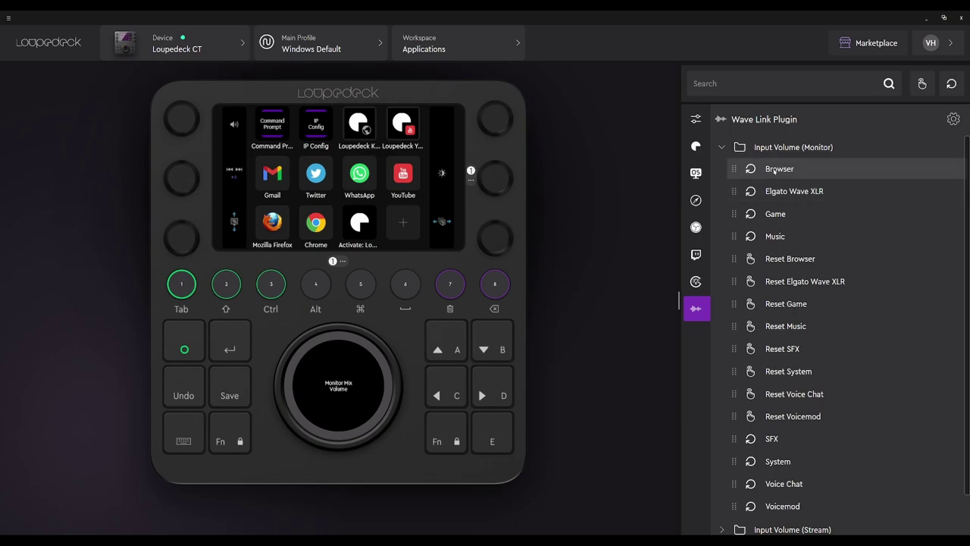
{"action": "left_click_drag", "start_coordinate": [778, 170], "coordinate": [232, 125]}
{"action": "left_click", "coordinate": [582, 310]}
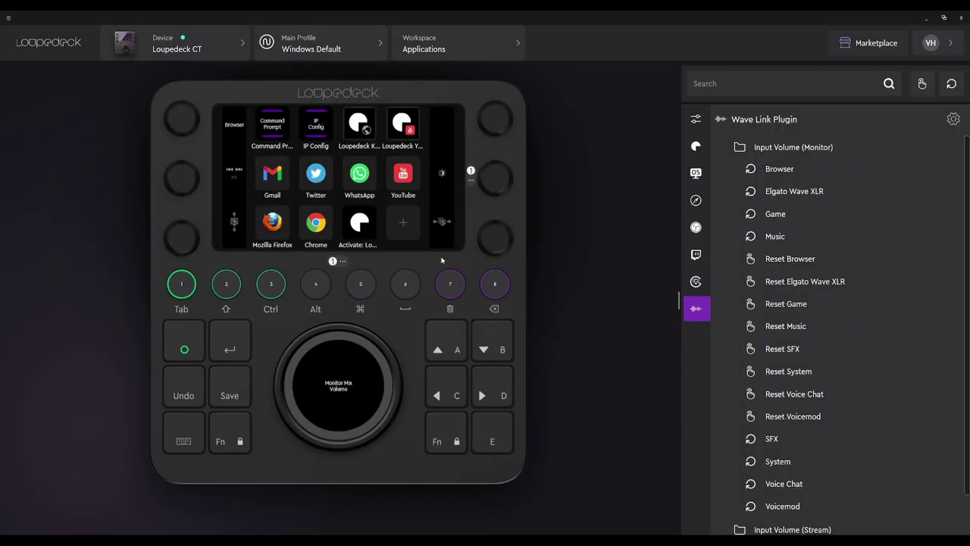
Step: Assign the Game monitor volume to the middle-left dial and Music to the lower-left dial, replacing their existing assignments
{"action": "mouse_move", "coordinate": [181, 130]}
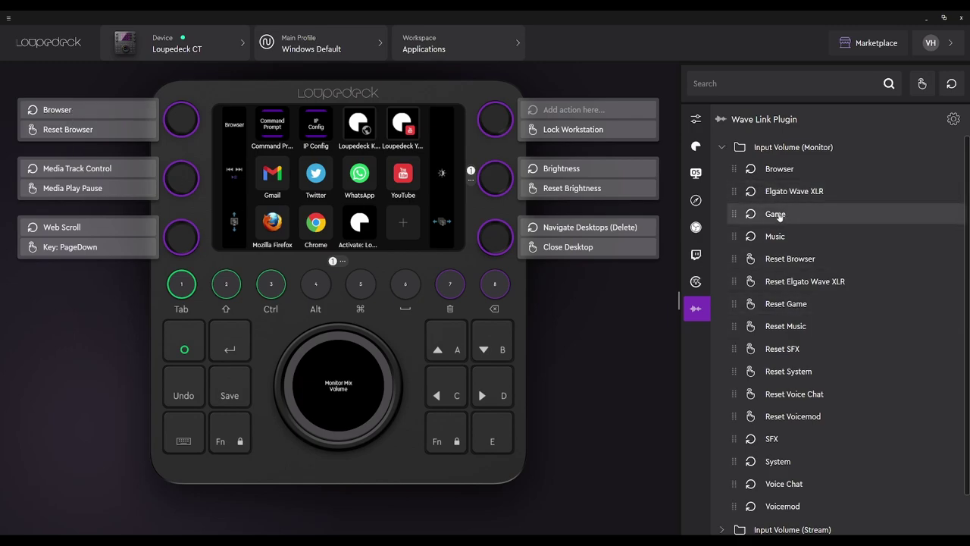
{"action": "left_click_drag", "start_coordinate": [778, 216], "coordinate": [195, 175]}
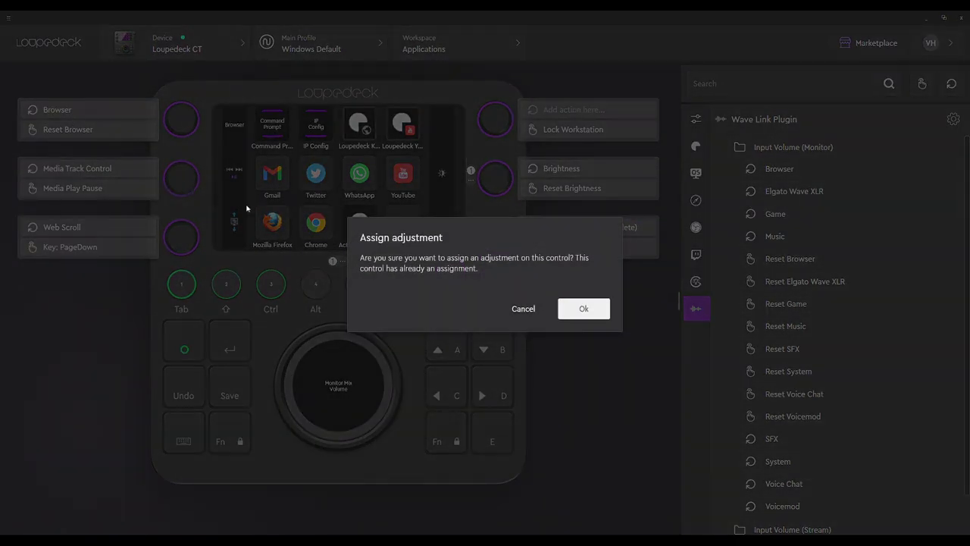
{"action": "left_click", "coordinate": [582, 308]}
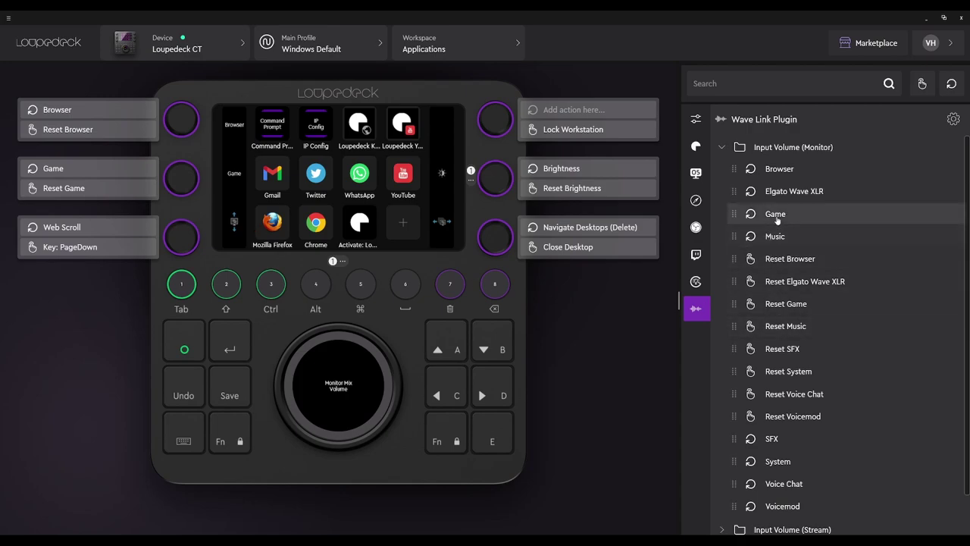
{"action": "left_click_drag", "start_coordinate": [791, 236], "coordinate": [182, 236]}
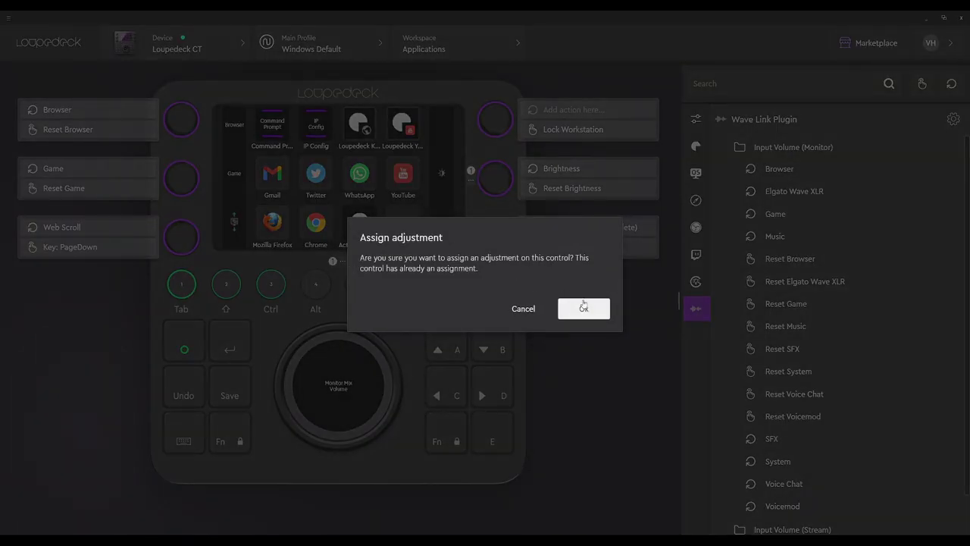
{"action": "left_click", "coordinate": [582, 309]}
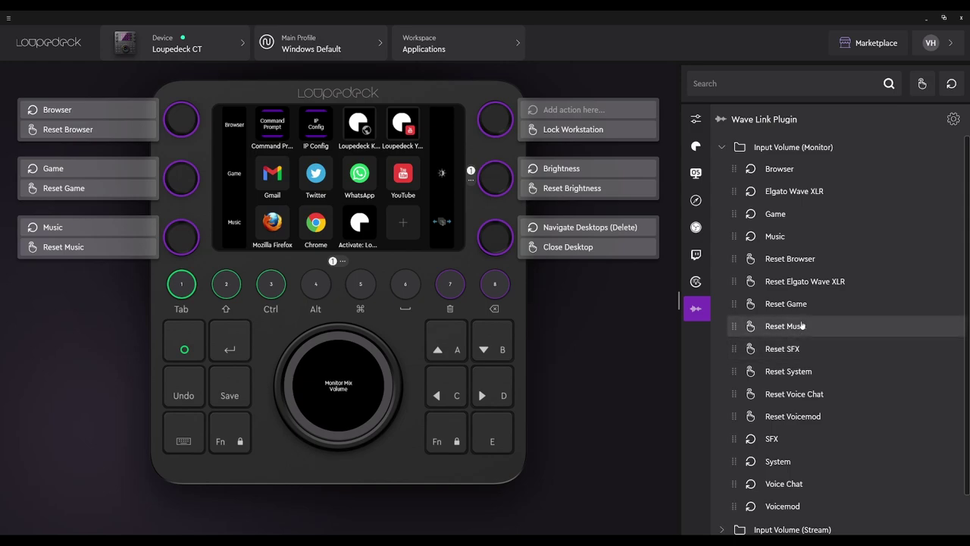
Step: Assign Reset SFX to the upper-right dial's press and the SFX monitor volume to its rotation
{"action": "left_click_drag", "start_coordinate": [785, 350], "coordinate": [531, 127]}
{"action": "left_click", "coordinate": [580, 307]}
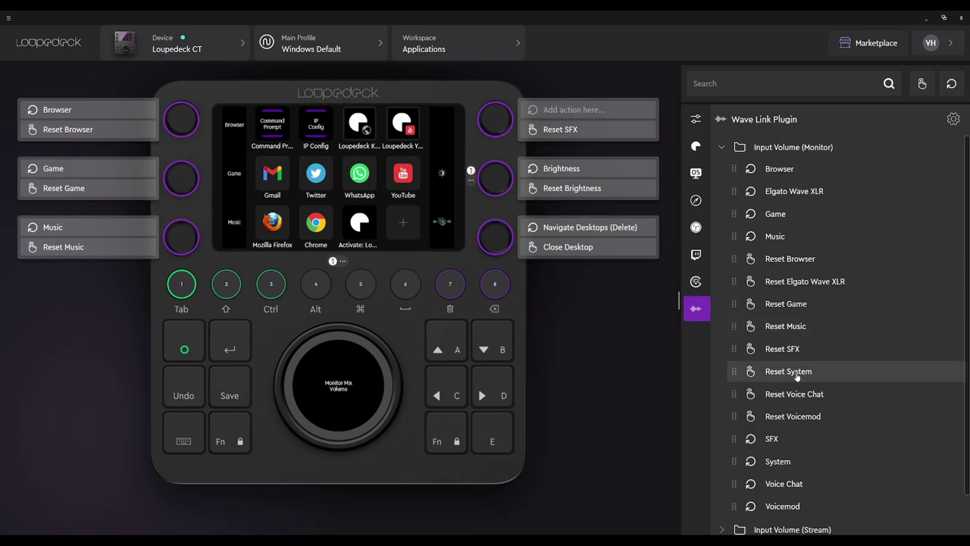
{"action": "left_click_drag", "start_coordinate": [772, 441], "coordinate": [576, 111]}
{"action": "left_click", "coordinate": [599, 311]}
Step: Assign the System monitor volume to the middle-right dial and Voice Chat to the lower-right dial, replacing their existing assignments
{"action": "left_click_drag", "start_coordinate": [788, 463], "coordinate": [494, 179]}
{"action": "left_click", "coordinate": [585, 314]}
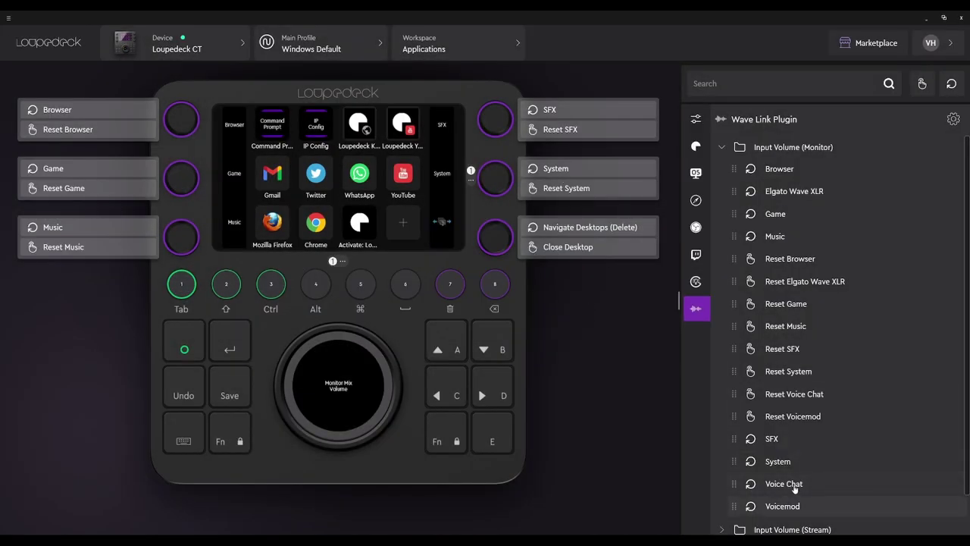
{"action": "left_click_drag", "start_coordinate": [798, 487], "coordinate": [489, 239]}
{"action": "left_click", "coordinate": [578, 317]}
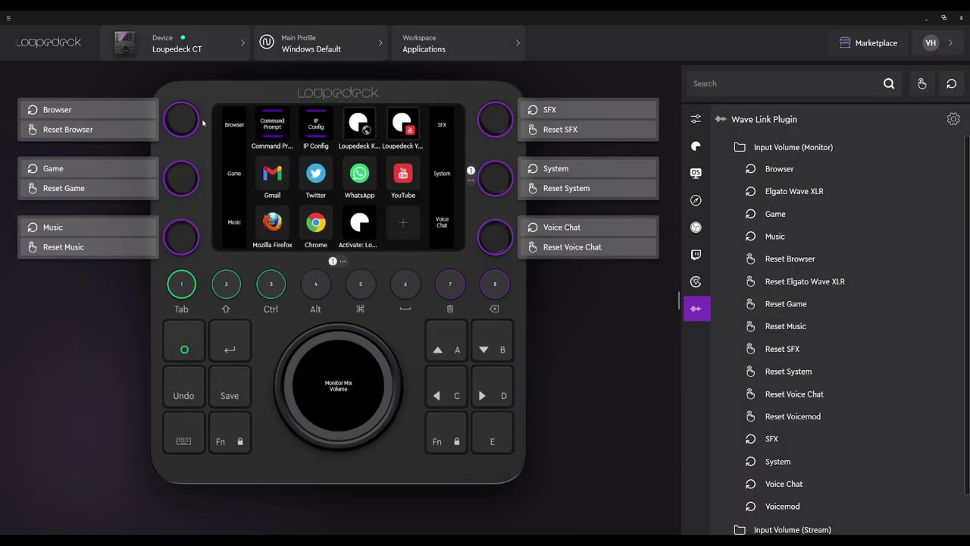
Step: Show the Browser adjustment's details and bring the Wave Link mixer up below the dial assignments
{"action": "left_click", "coordinate": [133, 111]}
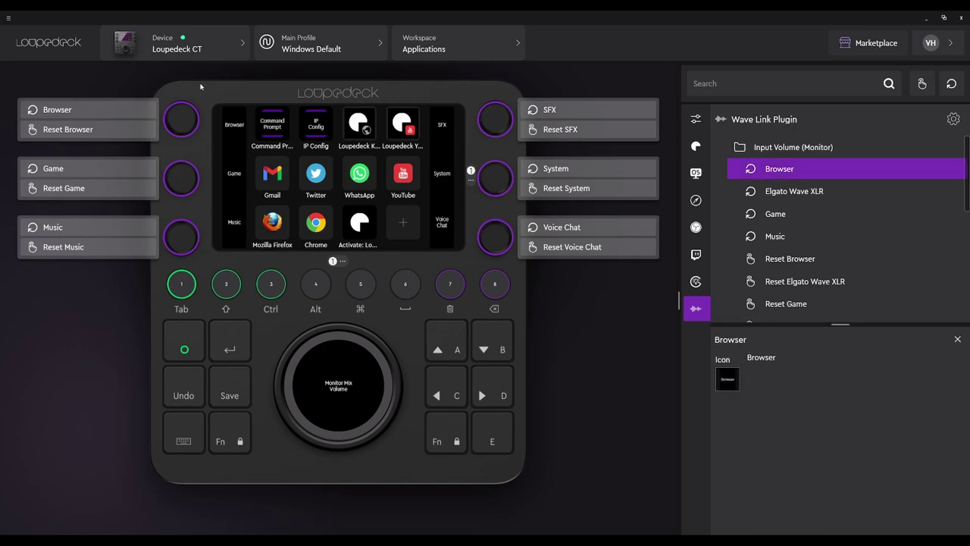
{"action": "left_click_drag", "start_coordinate": [775, 256], "coordinate": [407, 297]}
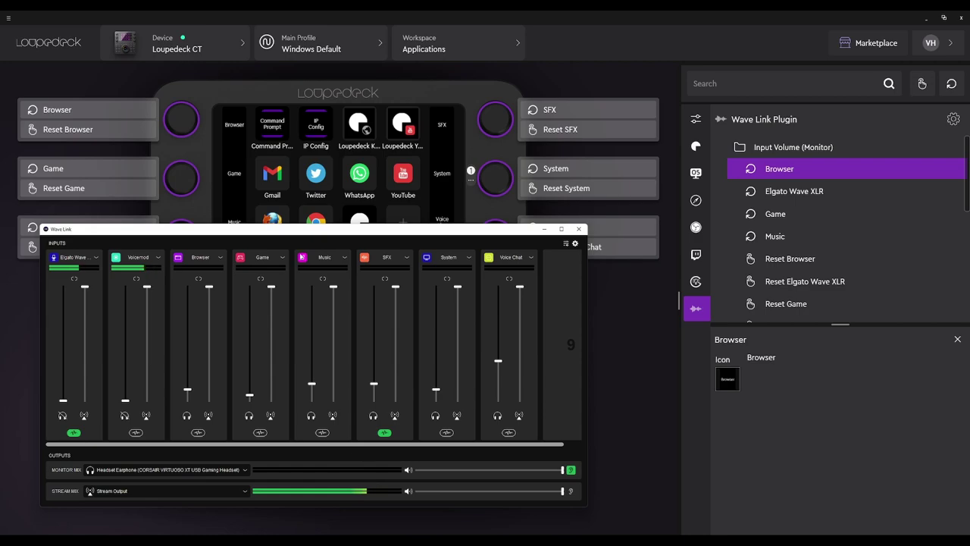
{"action": "left_click_drag", "start_coordinate": [313, 237], "coordinate": [361, 252]}
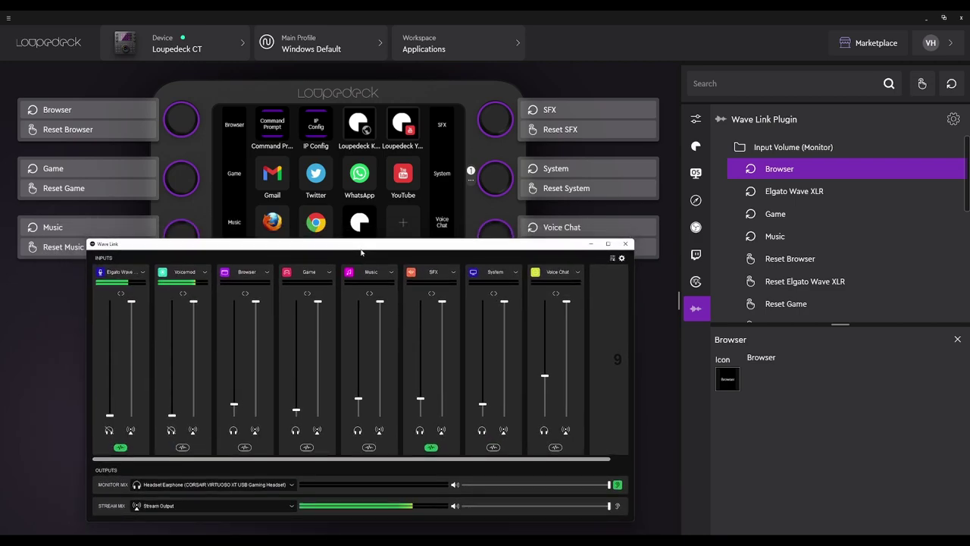